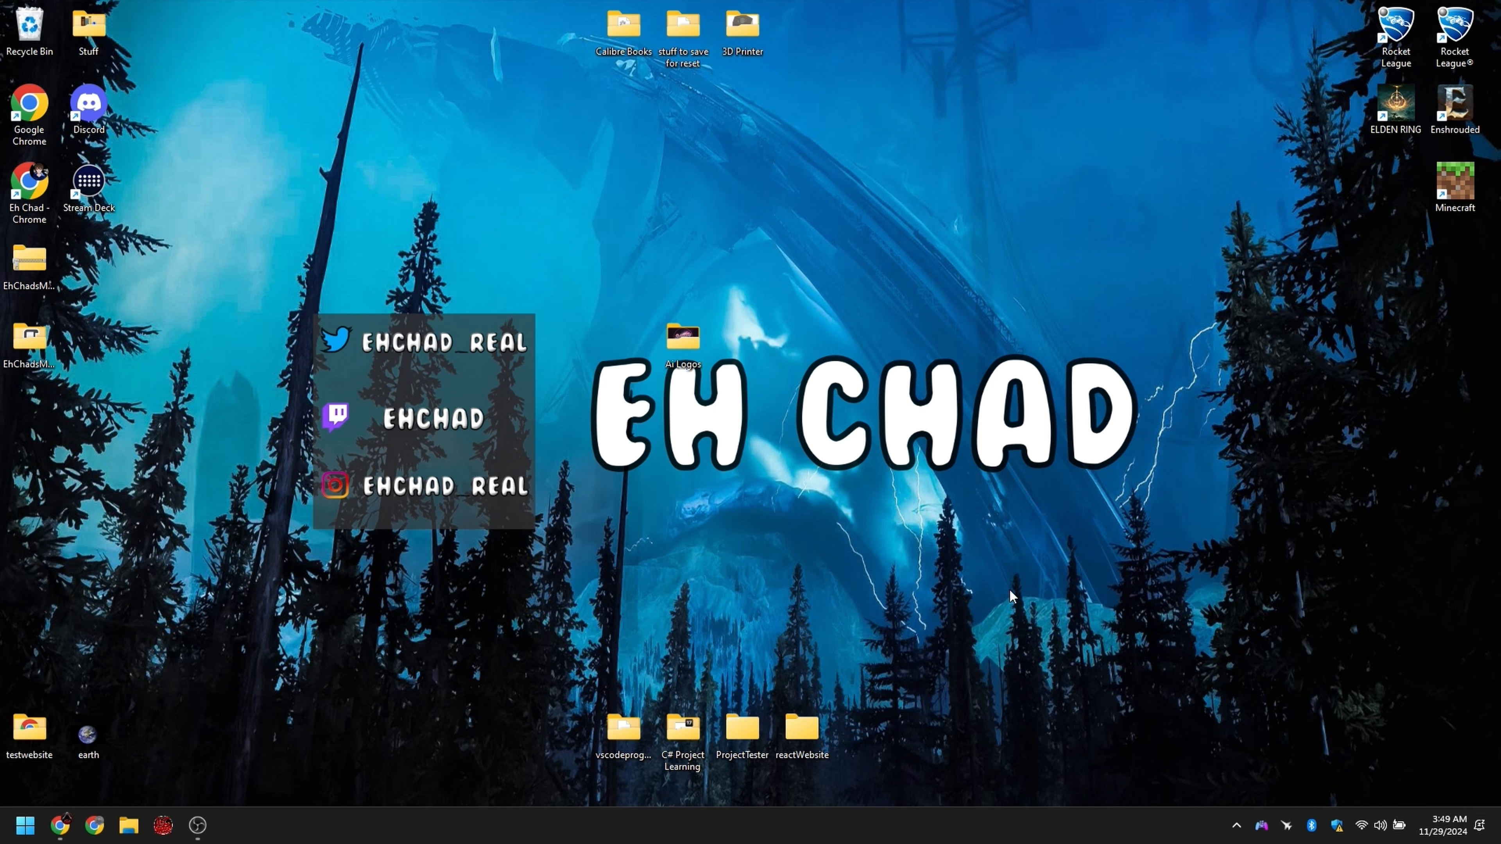
# Step: Find SteelSeries GG among the installed apps and launch it
pyautogui.press('super')
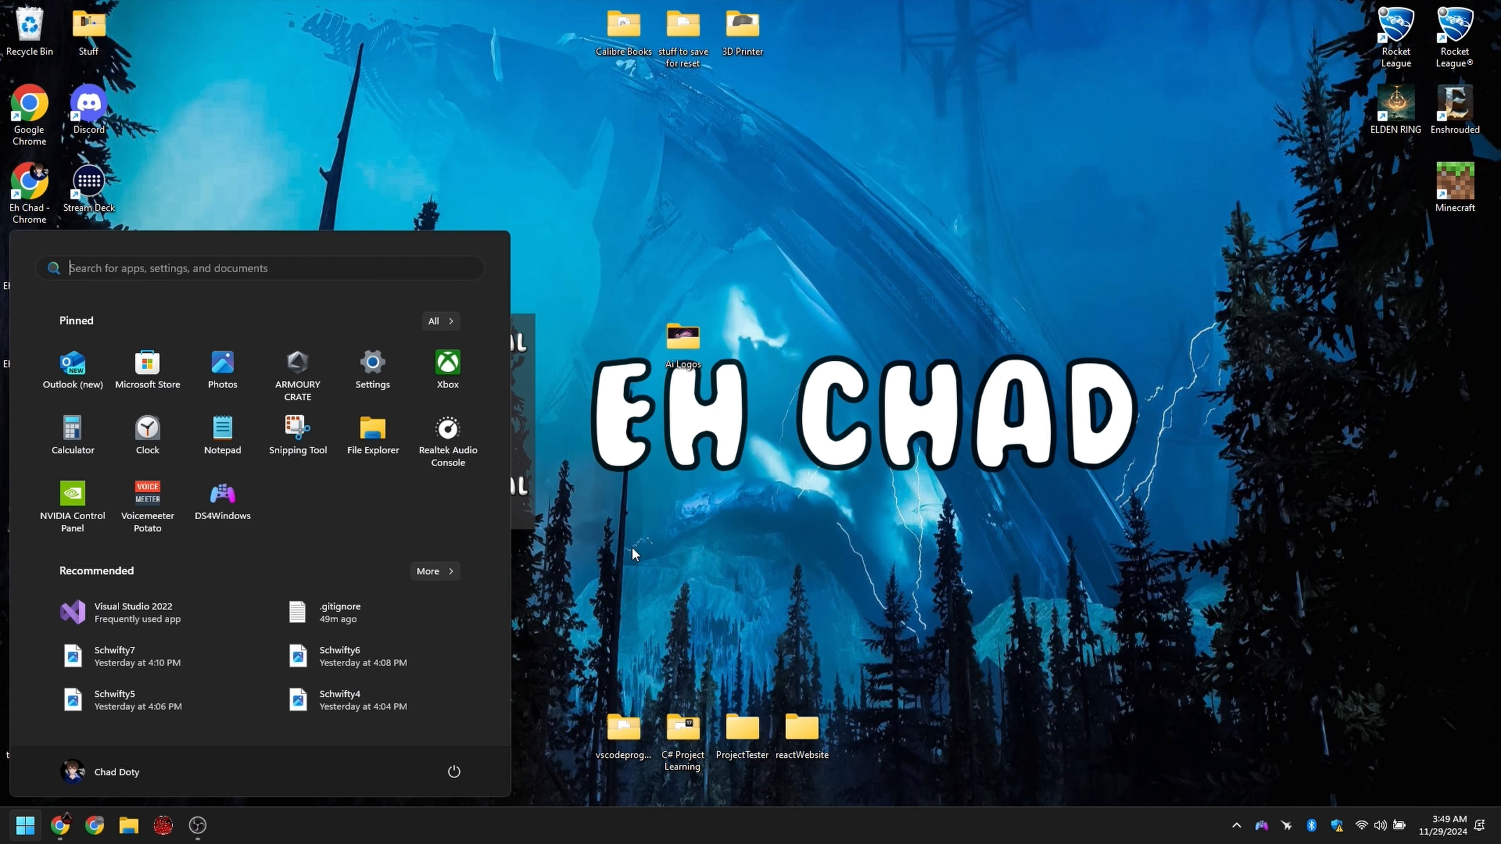
pyautogui.write('lapt')
pyautogui.press('BackSpace')
pyautogui.press('BackSpace')
pyautogui.press('BackSpace')
pyautogui.press('BackSpace')
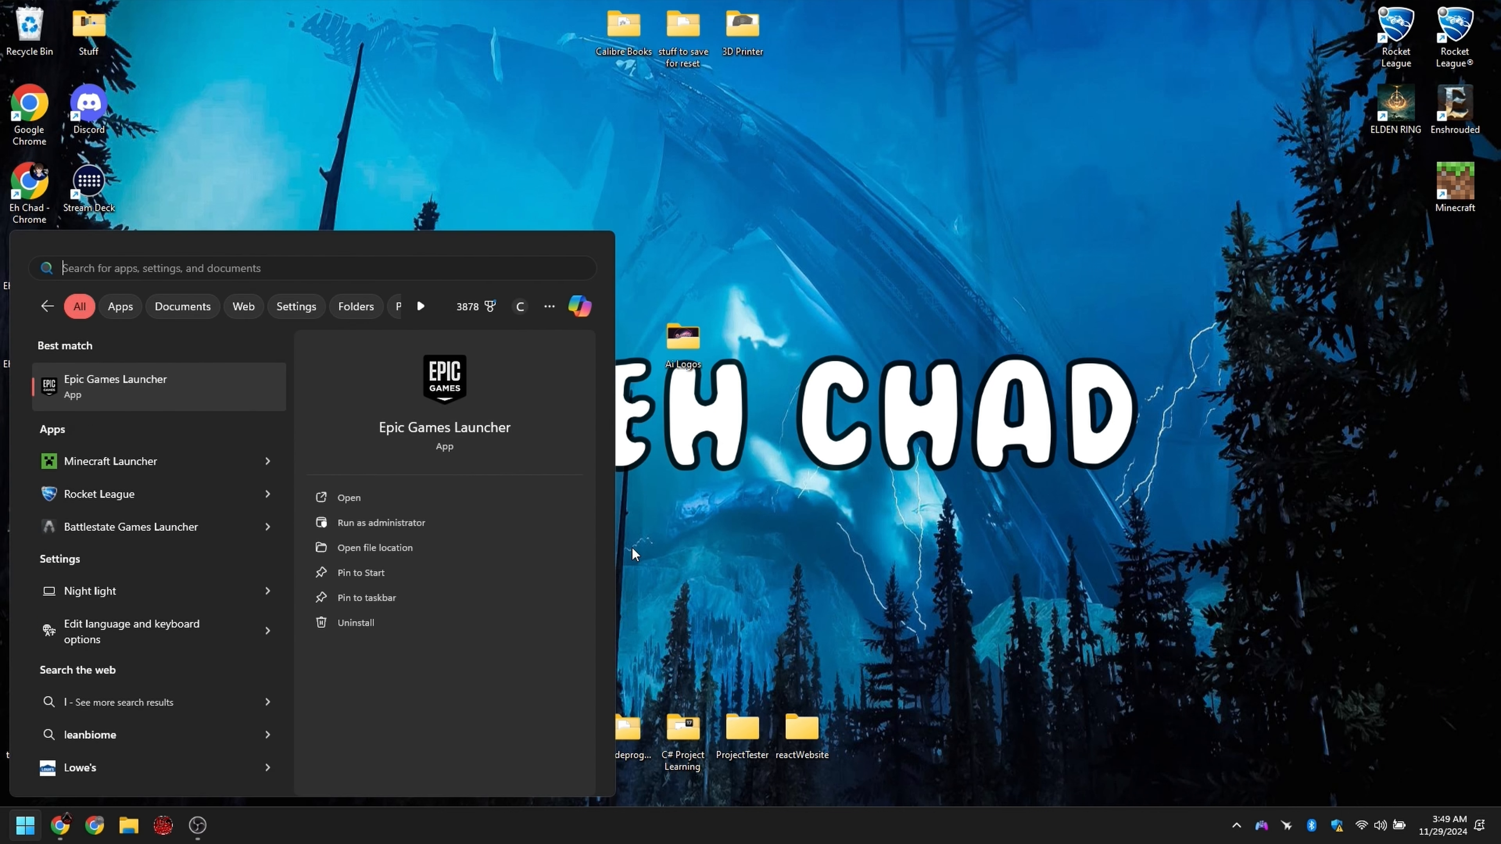
pyautogui.write('ste')
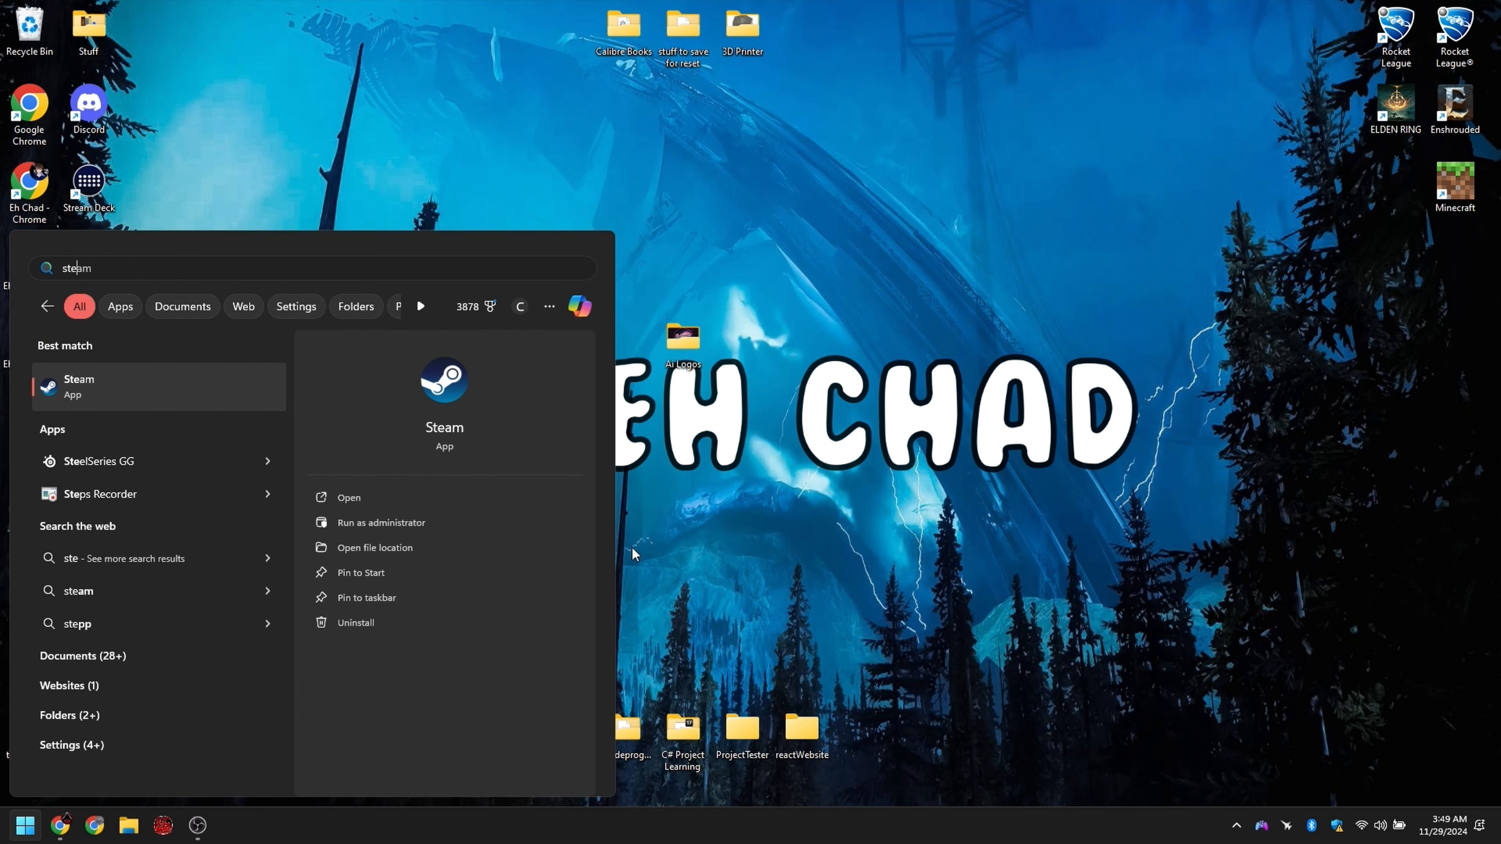
pyautogui.press('Down')
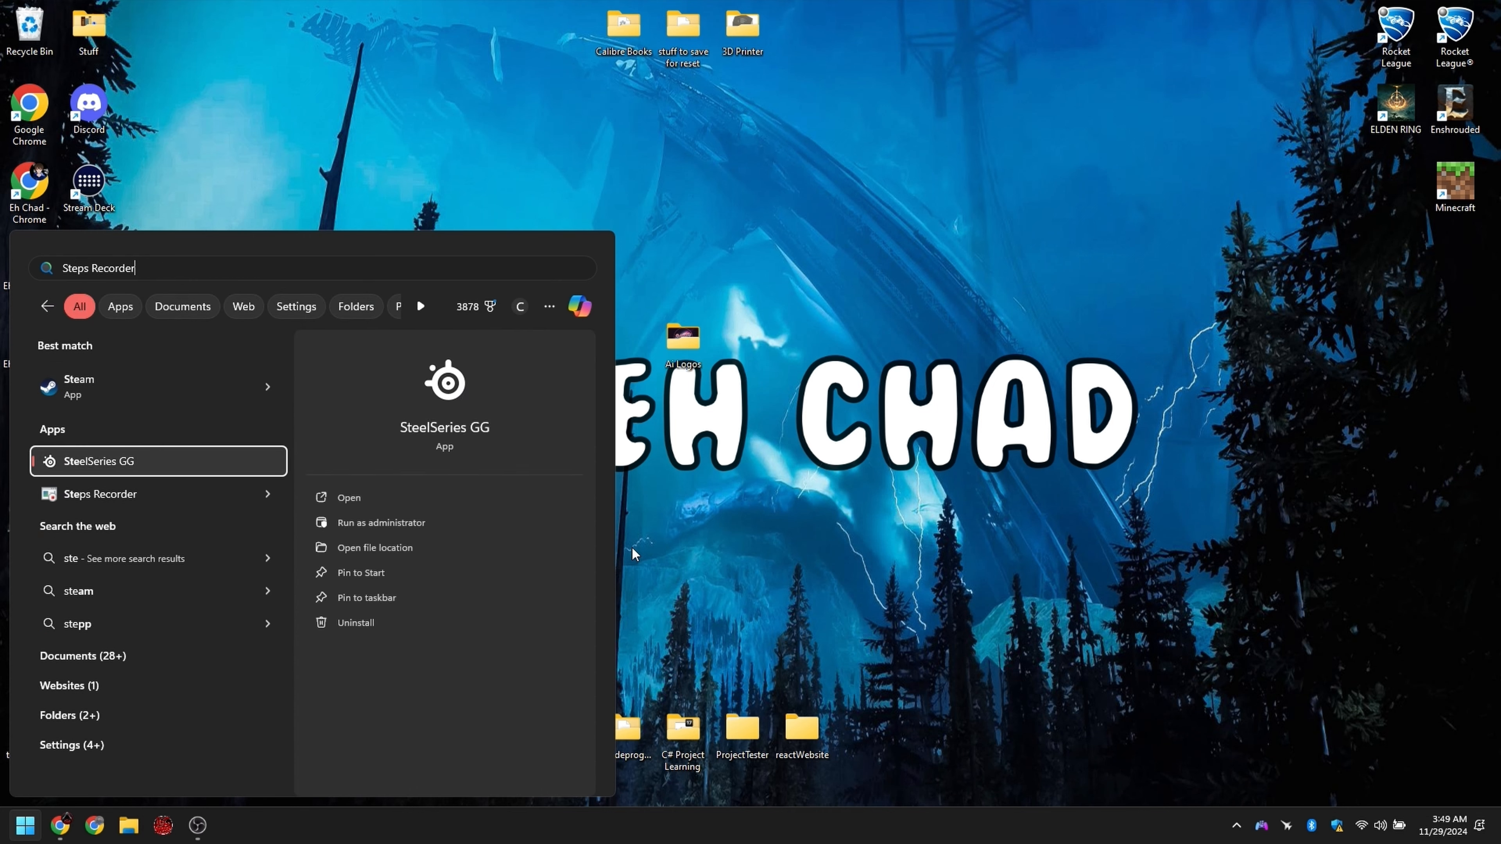
pyautogui.press('Return')
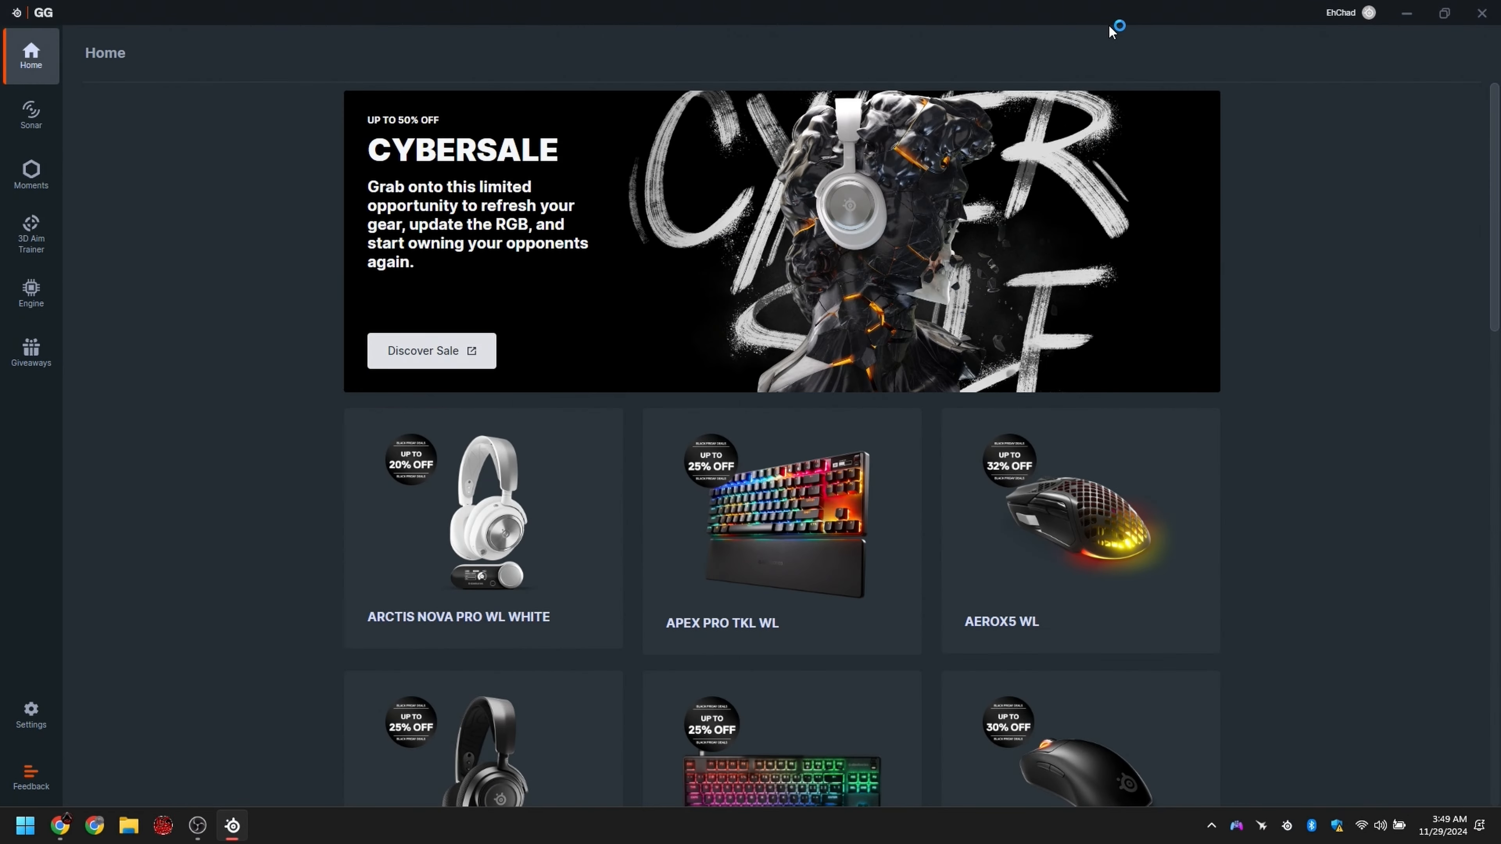
# Step: Check in GG's general settings that Sonar is activated, and open the Sonar mixer
pyautogui.moveTo(409, 17); pyautogui.dragTo(481, 95)
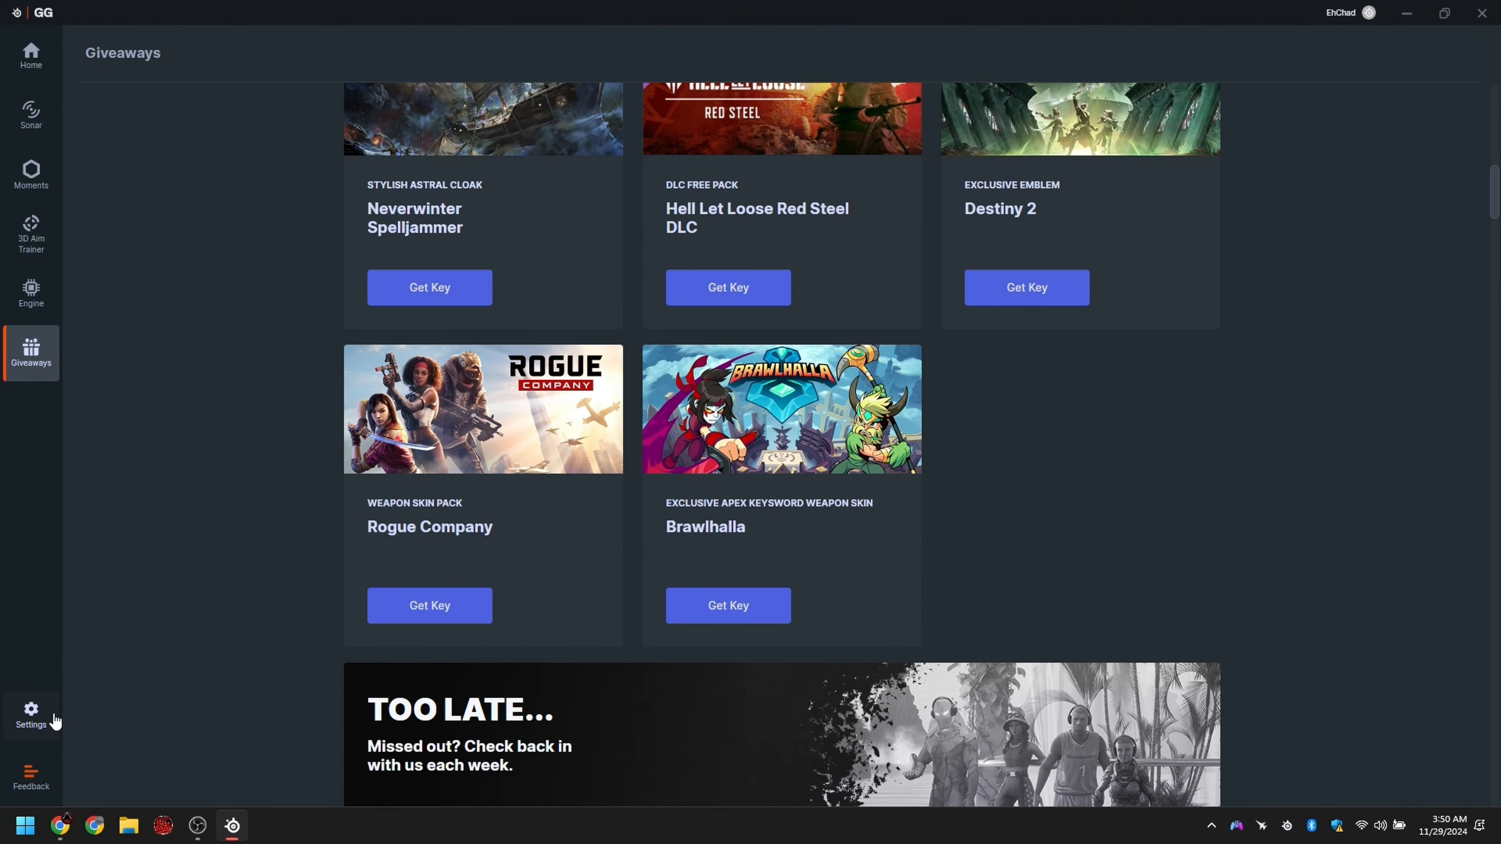
pyautogui.click(31, 714)
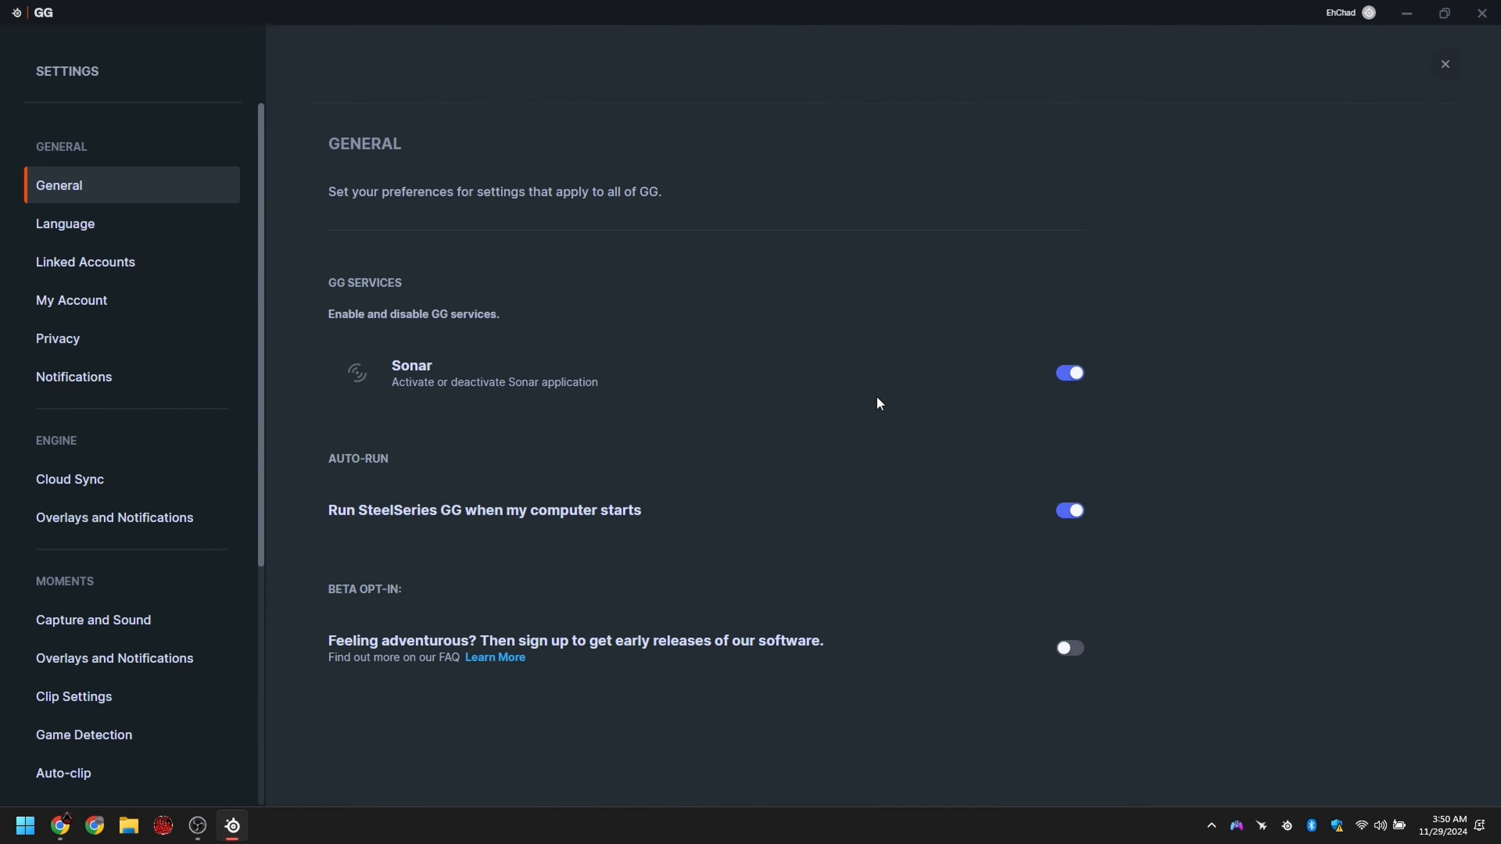
pyautogui.click(1446, 64)
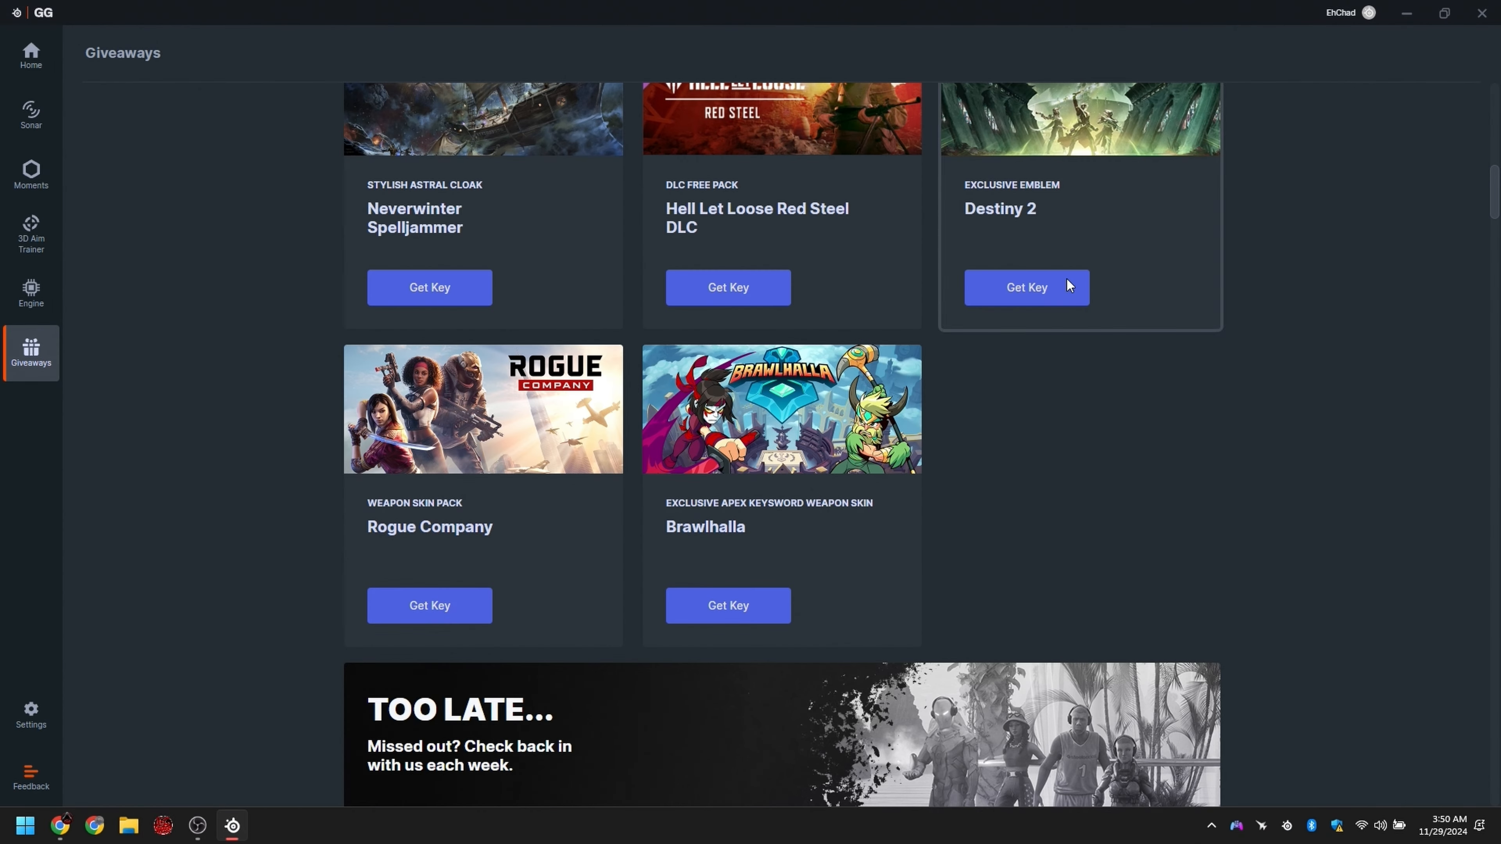
pyautogui.click(22, 131)
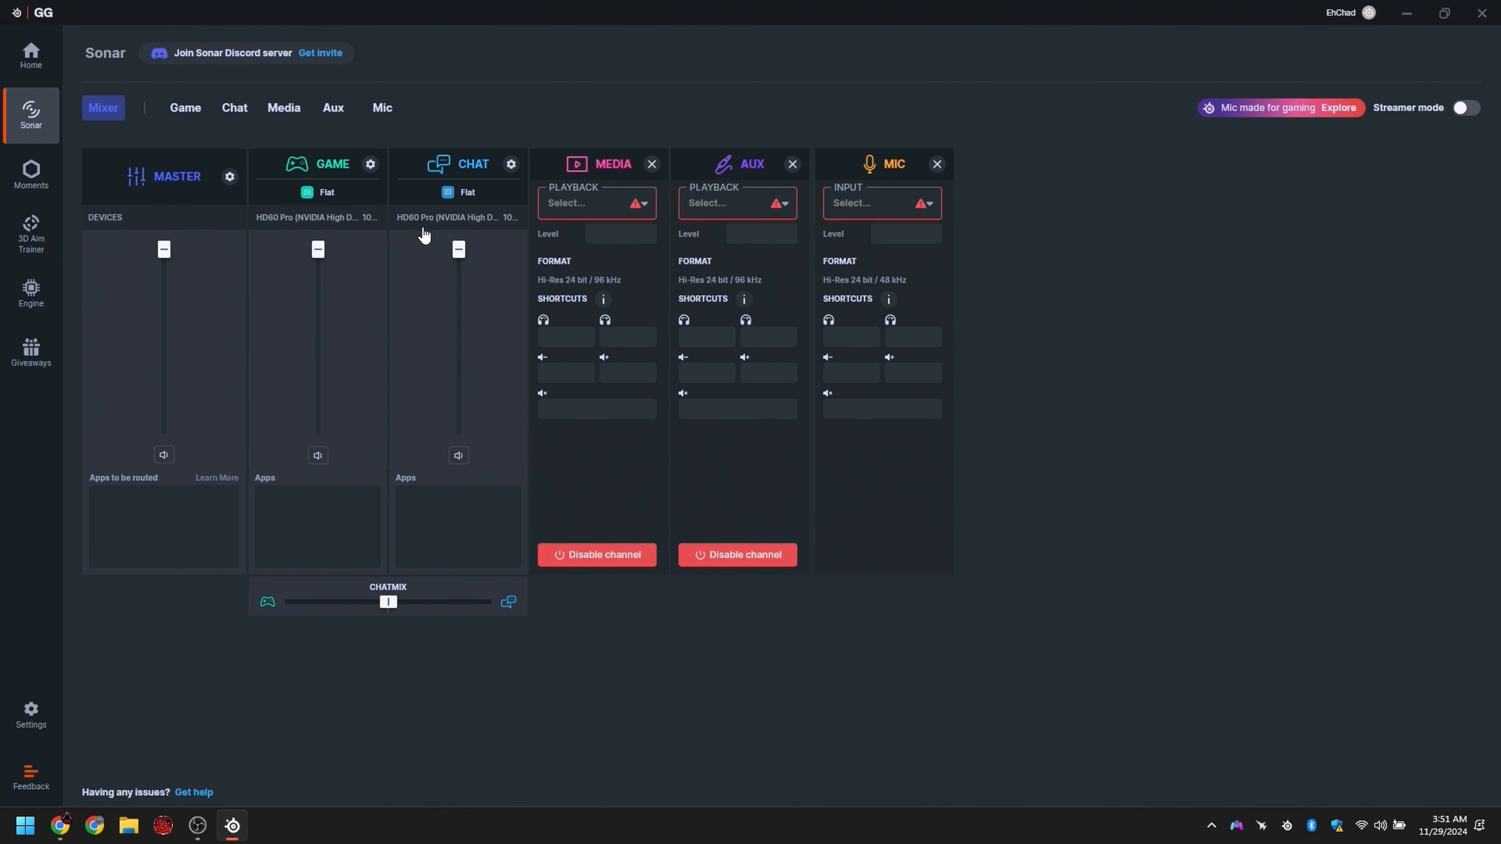
# Step: Keep HD60 Pro (NVIDIA High Definition Audio) as the Game channel's playback device and check the Chat channel's device
pyautogui.click(303, 219)
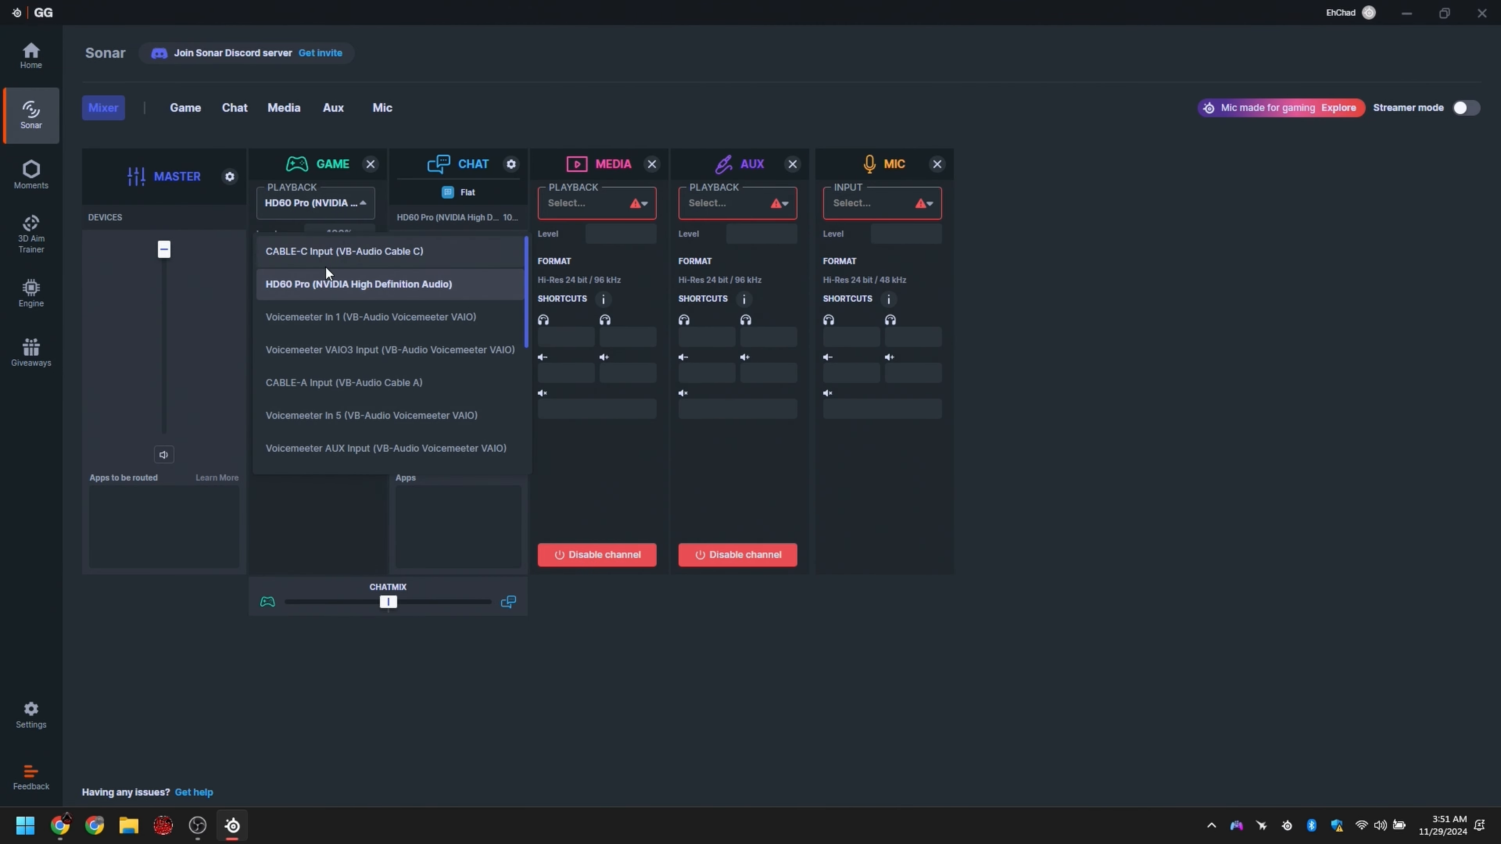
pyautogui.click(352, 285)
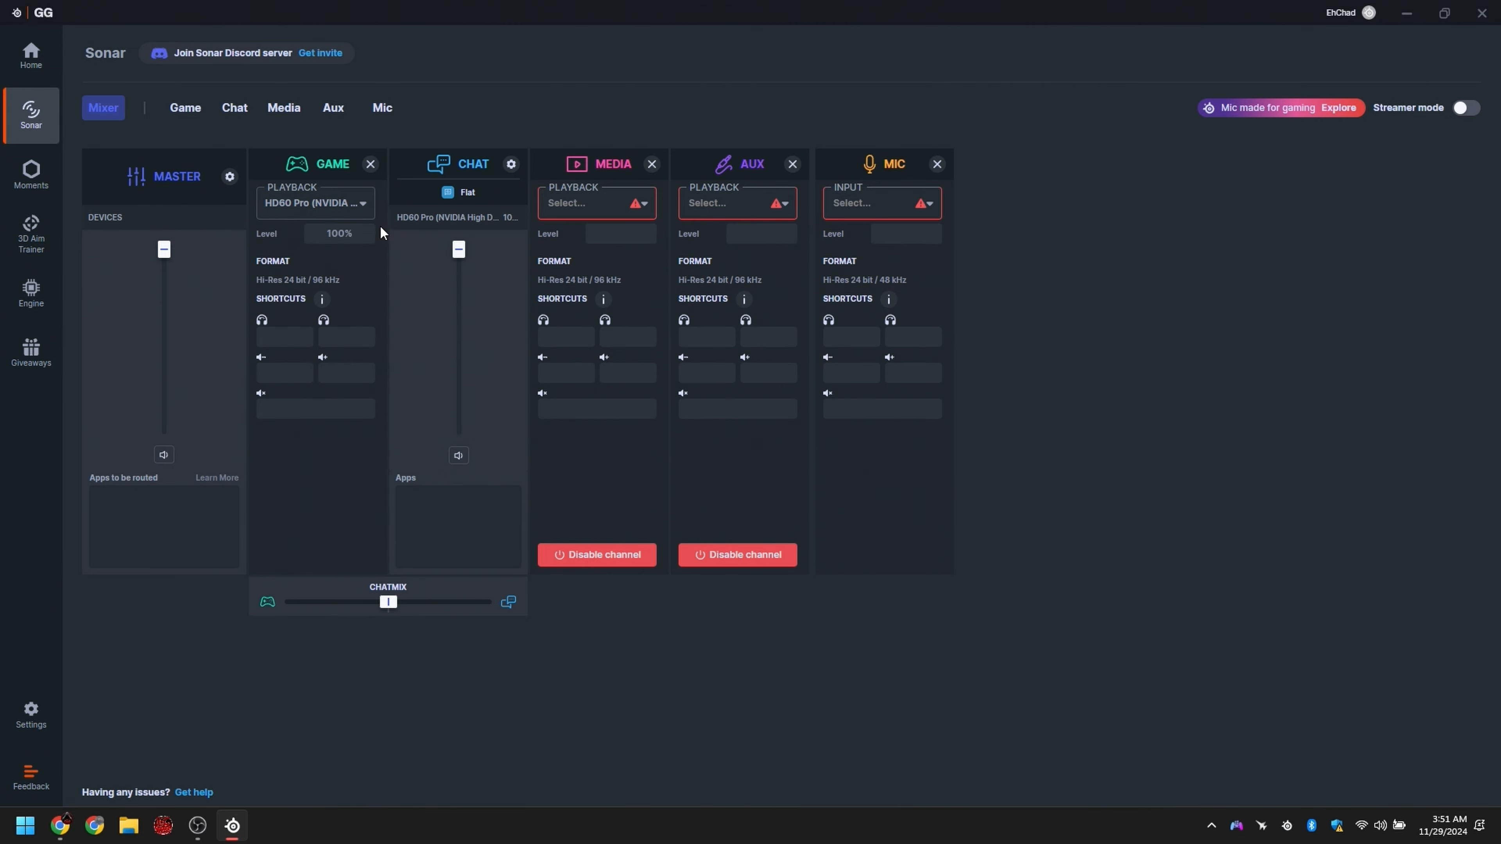
pyautogui.click(454, 219)
pyautogui.click(463, 208)
pyautogui.click(520, 229)
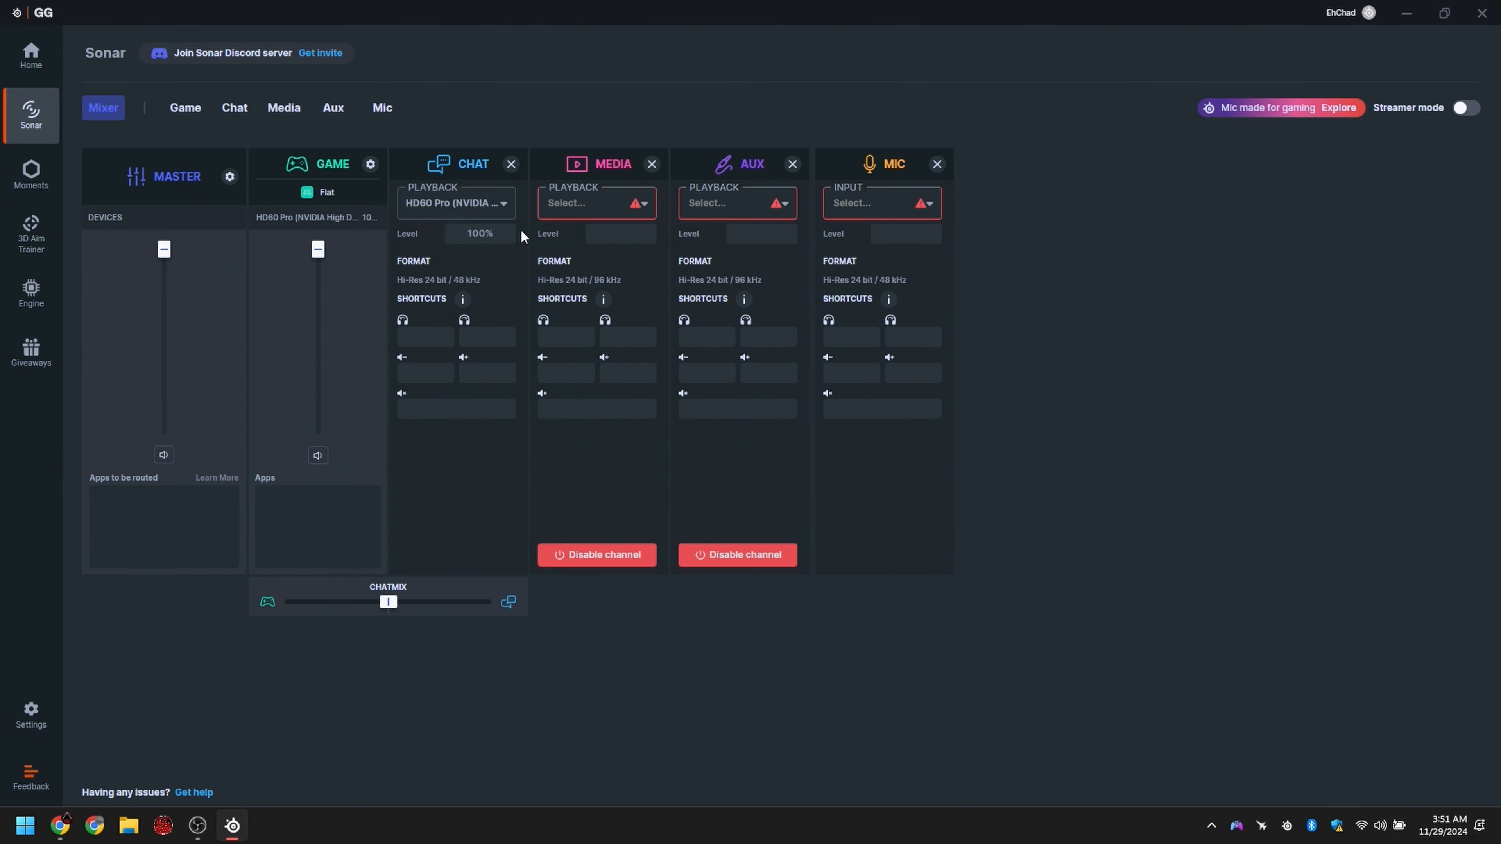
# Step: Set the playback device of the Media and Aux channels to HD60 Pro (NVIDIA High Definition Audio)
pyautogui.click(584, 206)
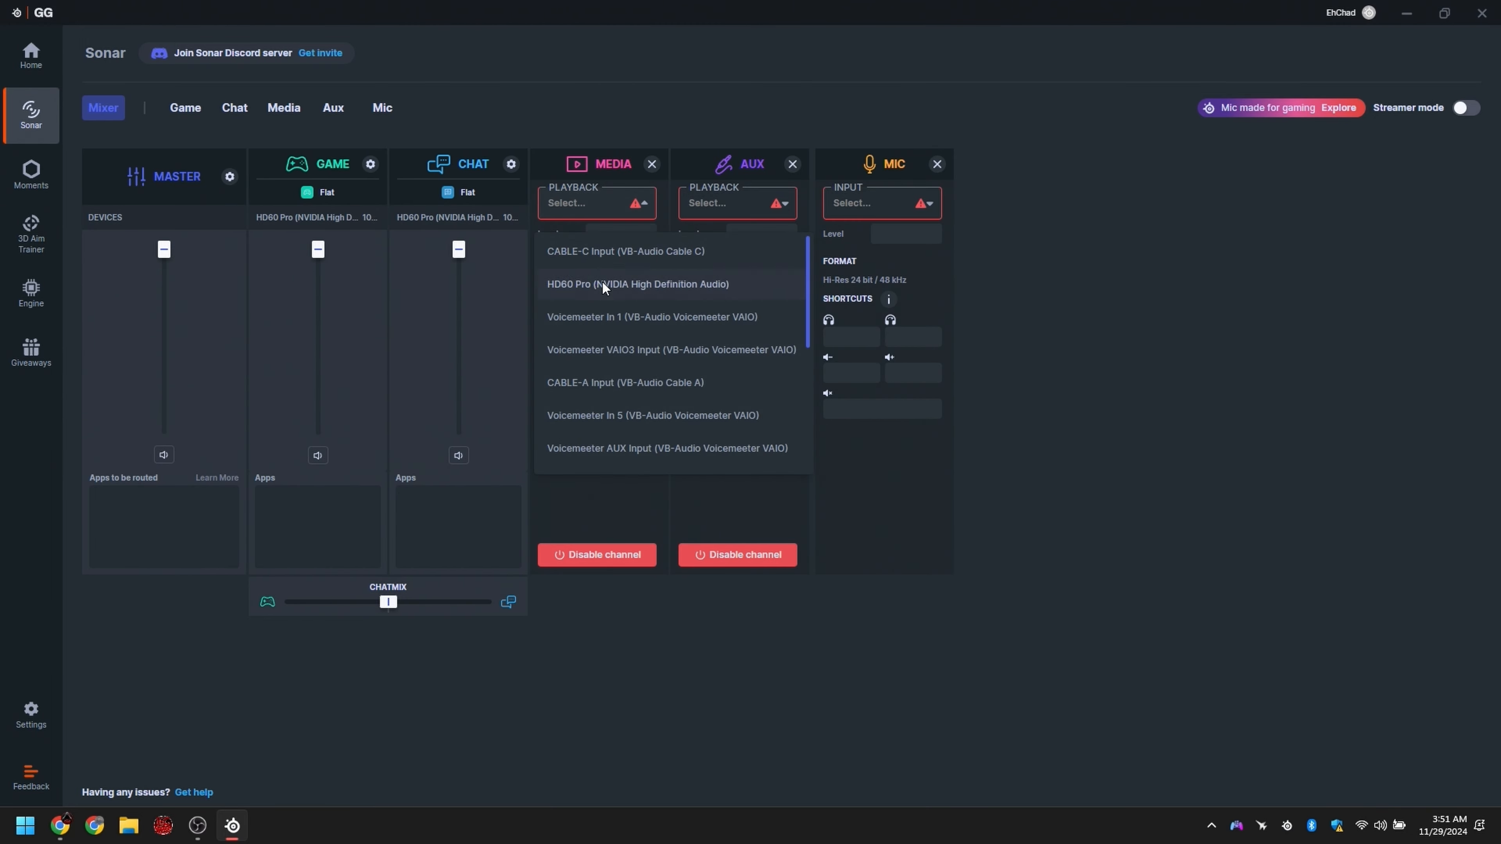
pyautogui.click(603, 282)
pyautogui.click(736, 214)
pyautogui.click(736, 285)
# Step: Set the Mic channel's input to Microphone Array (Realtek(R) Audio)
pyautogui.click(880, 203)
pyautogui.scroll(-5, 837, 384)
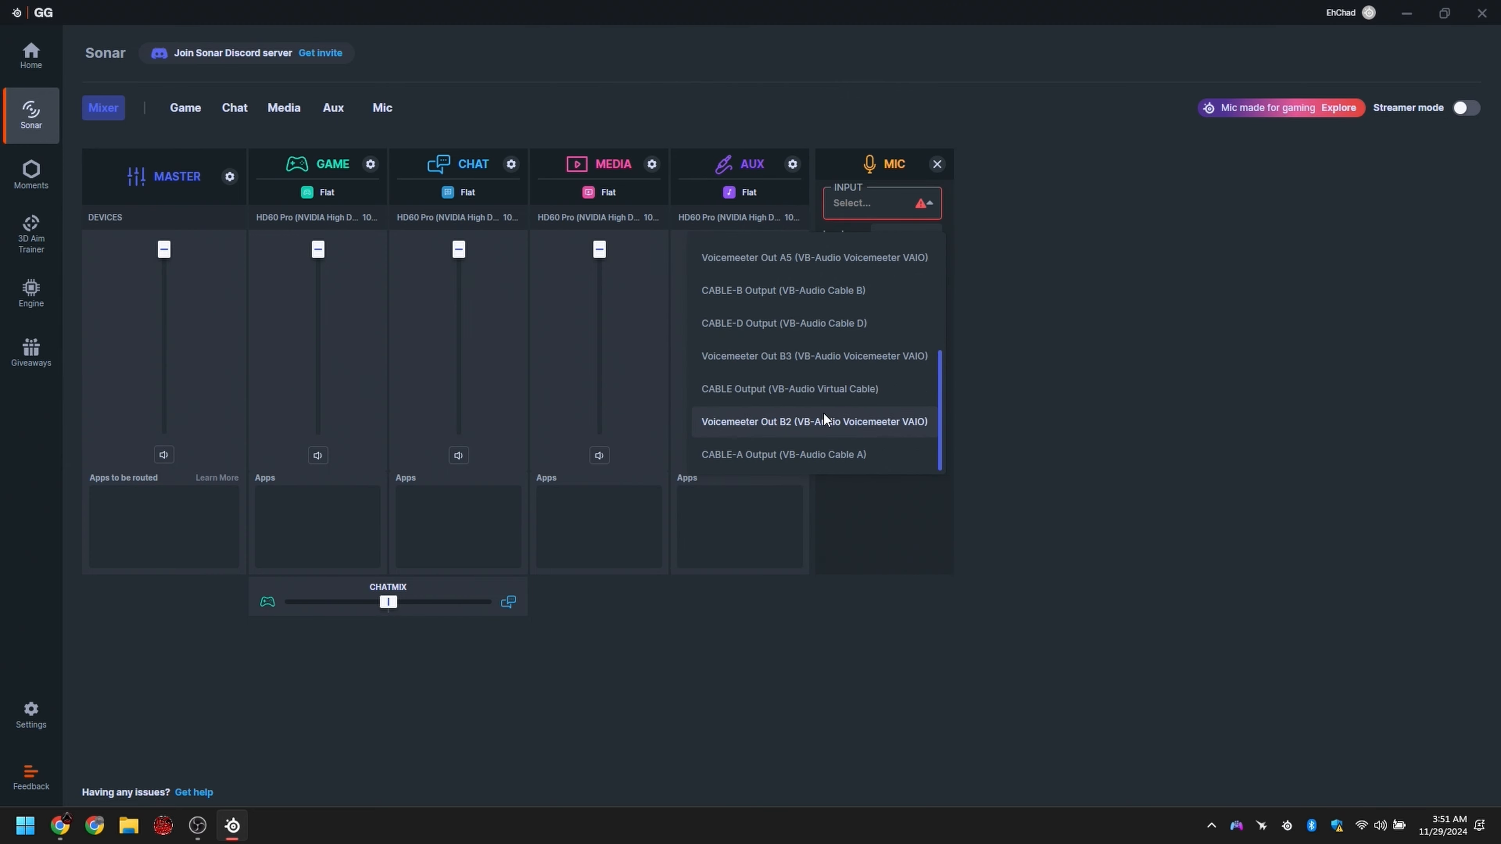
pyautogui.scroll(1, 819, 420)
pyautogui.scroll(4, 814, 414)
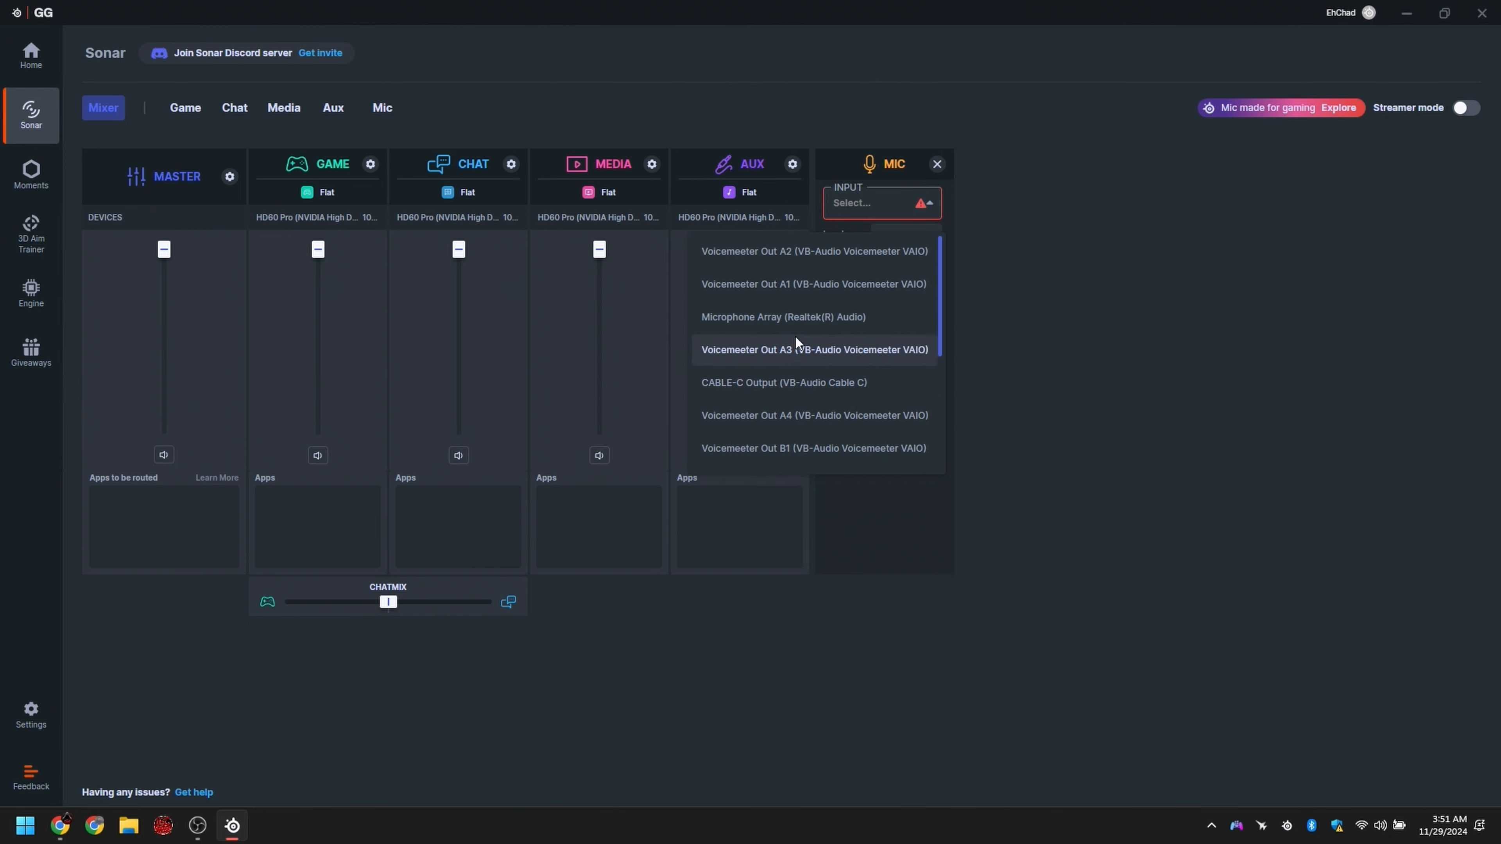
pyautogui.click(807, 318)
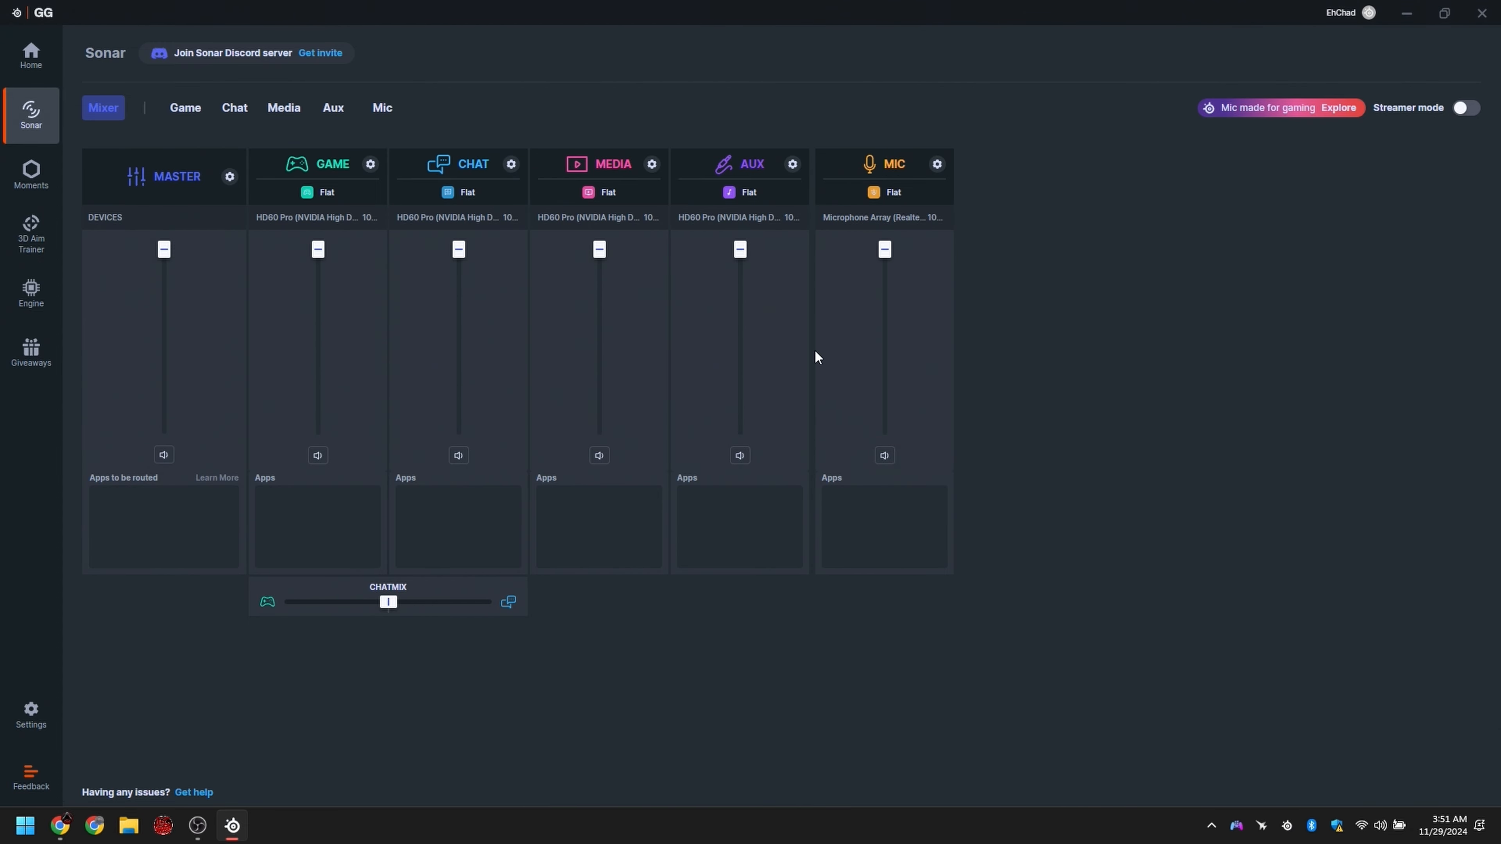
# Step: Examine the equalizer pages of the Game, Chat, Media, Aux and Mic channels, dismissing the preset offers, and return to the mixer
pyautogui.moveTo(319, 252)
pyautogui.mouseDown()
pyautogui.moveTo(319, 371)
pyautogui.moveTo(310, 230)
pyautogui.mouseUp()
pyautogui.click(187, 114)
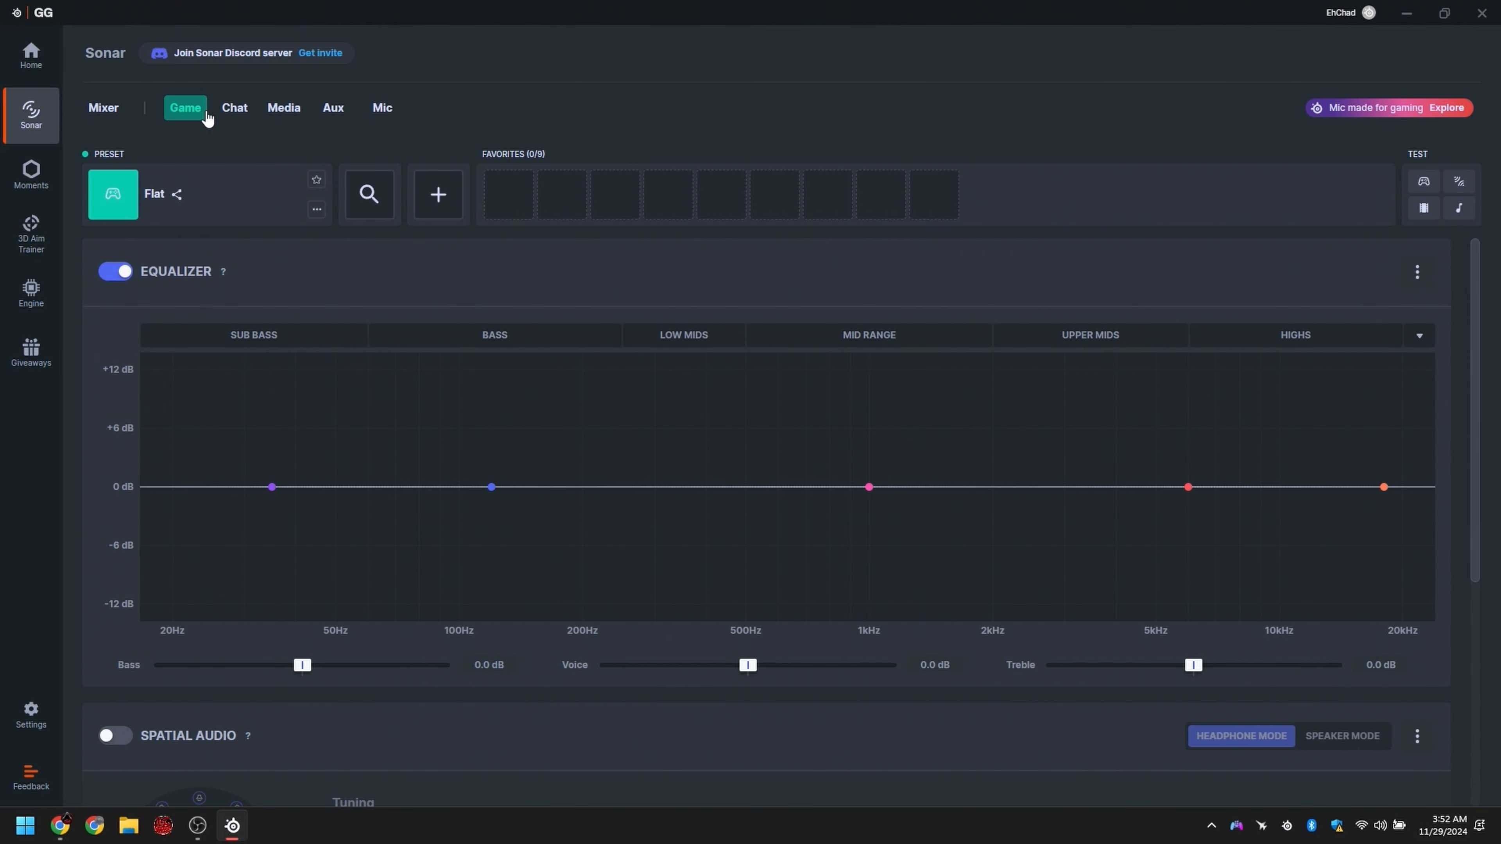
pyautogui.click(248, 113)
pyautogui.click(289, 112)
pyautogui.click(340, 111)
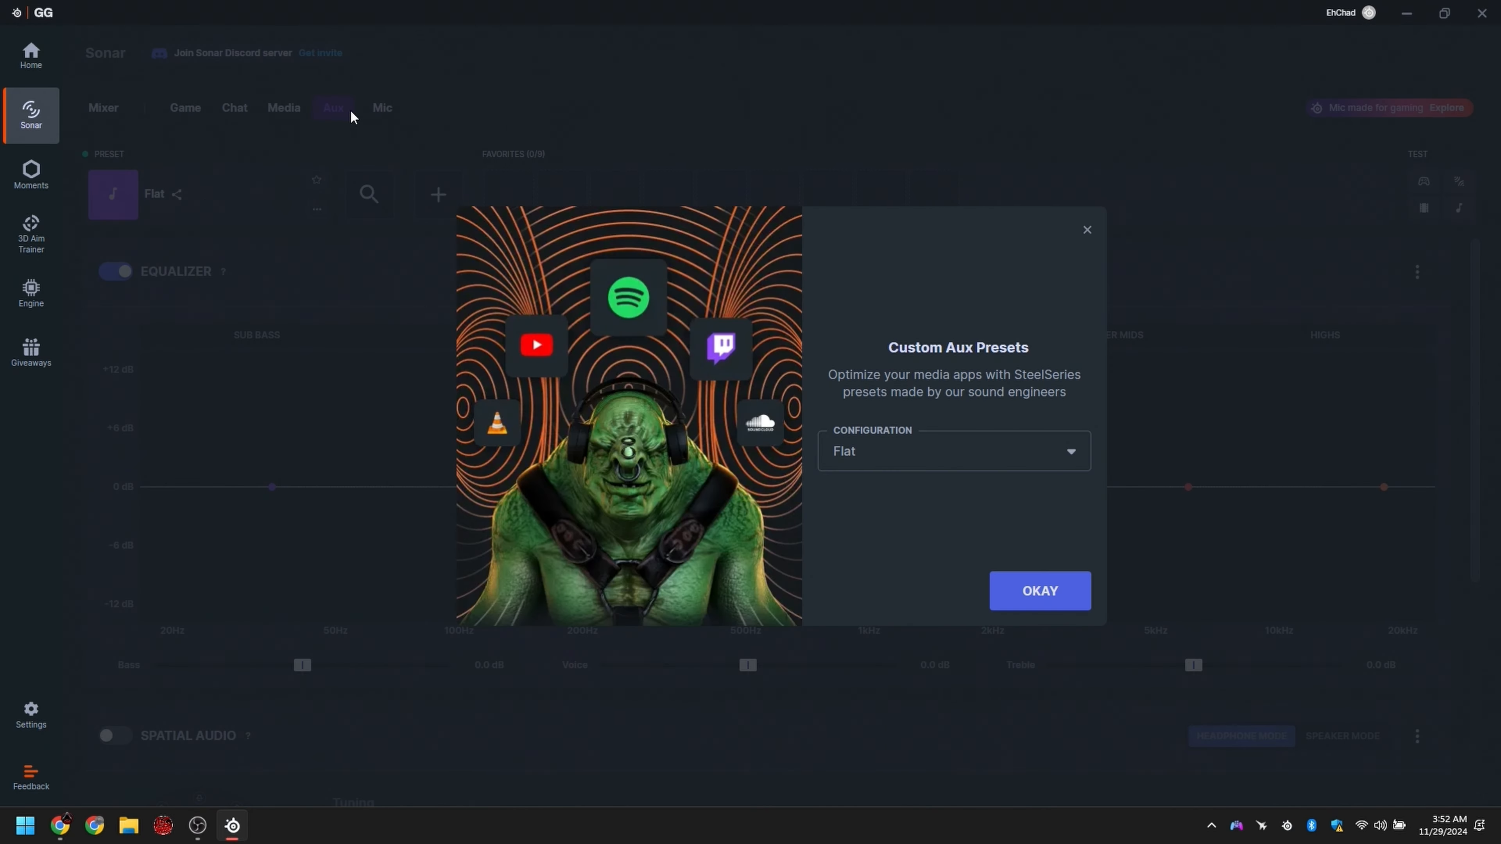
pyautogui.click(1088, 230)
pyautogui.scroll(-1, 369, 459)
pyautogui.scroll(1, 368, 460)
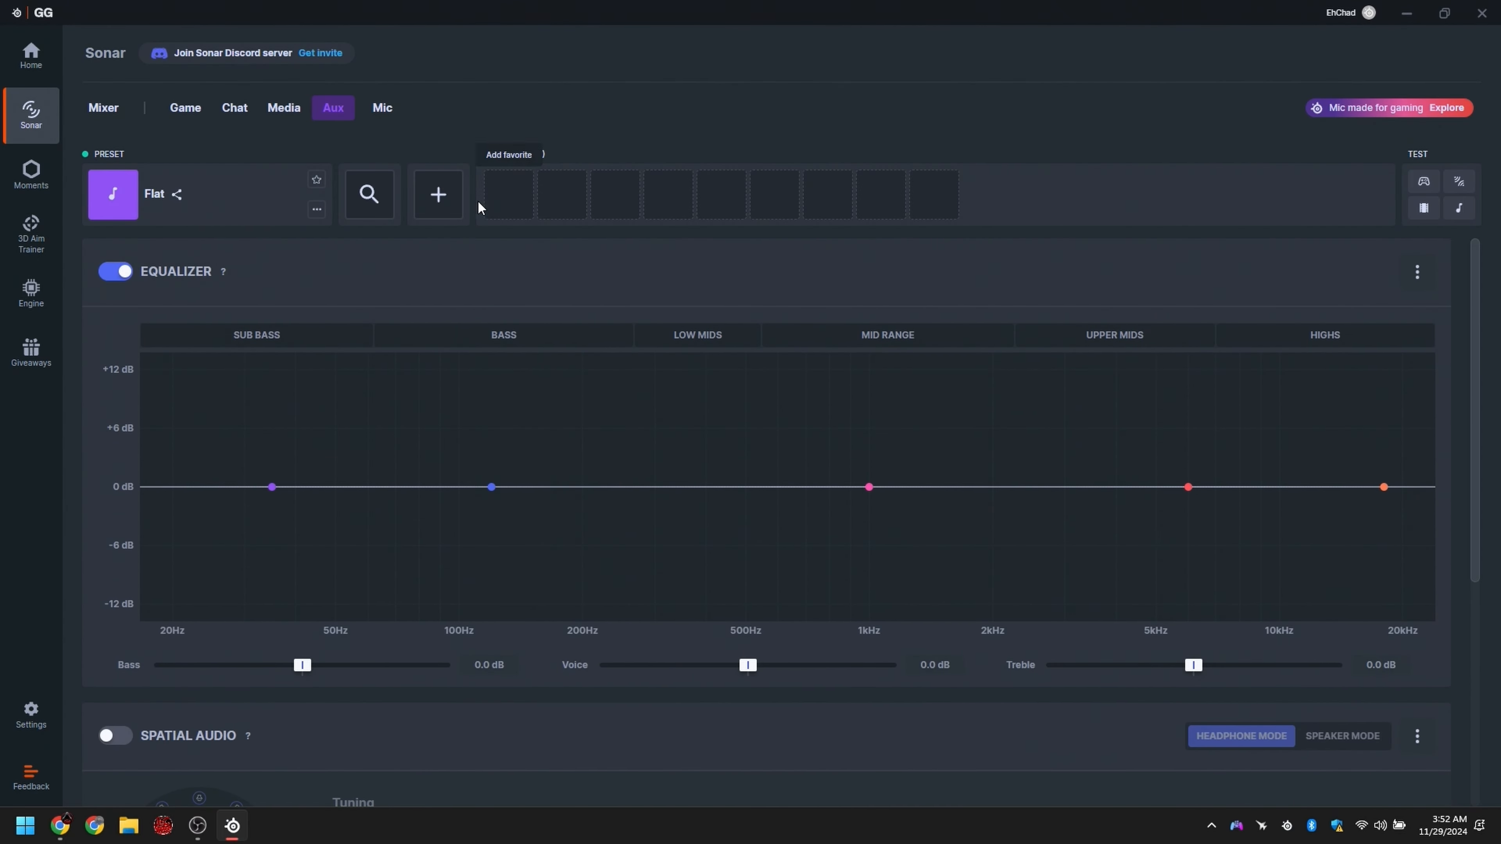
pyautogui.click(381, 115)
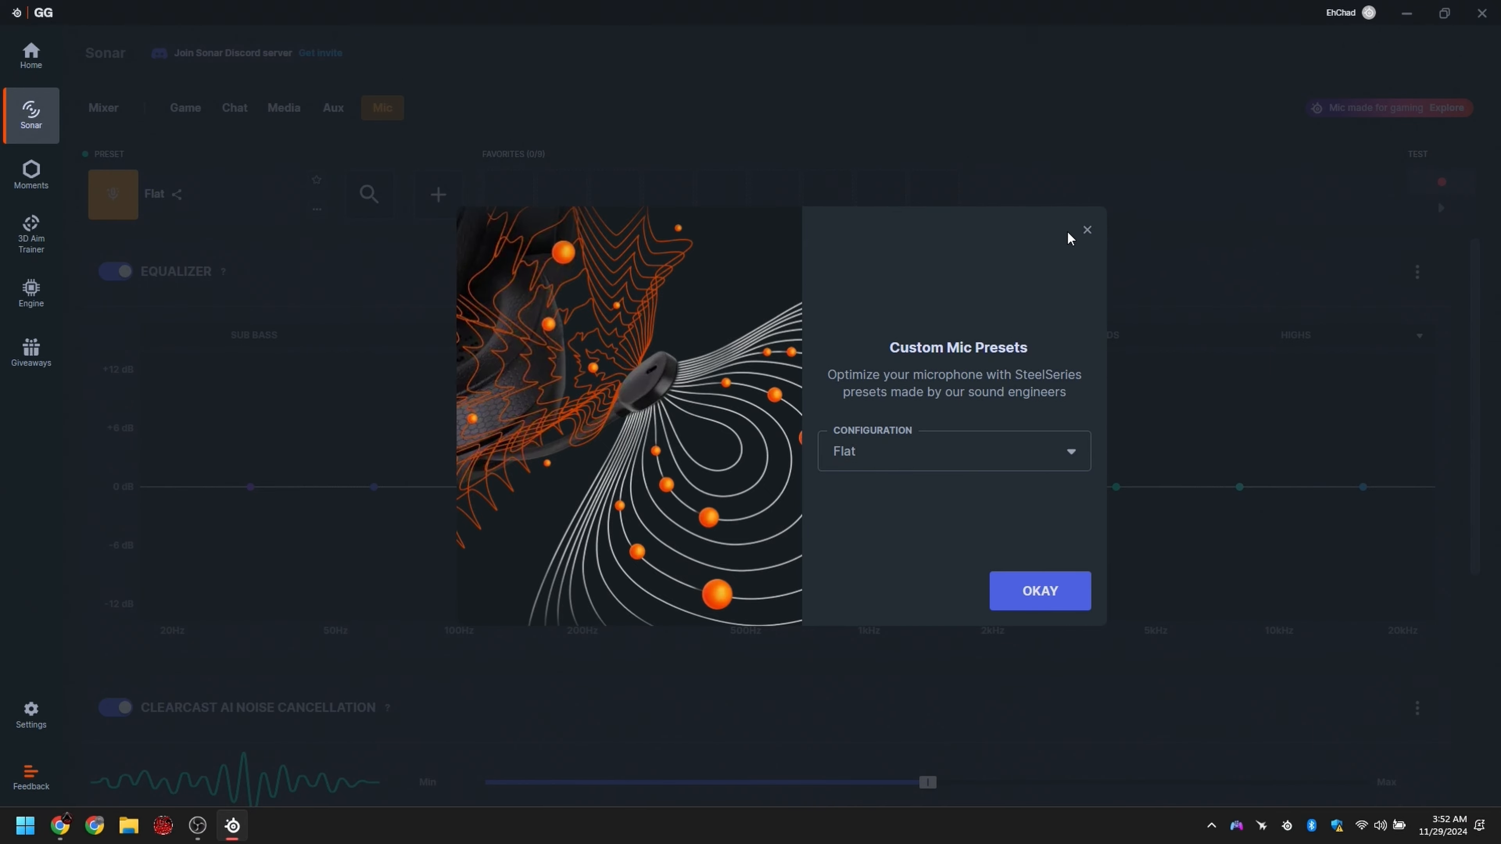
pyautogui.click(1092, 234)
pyautogui.click(112, 110)
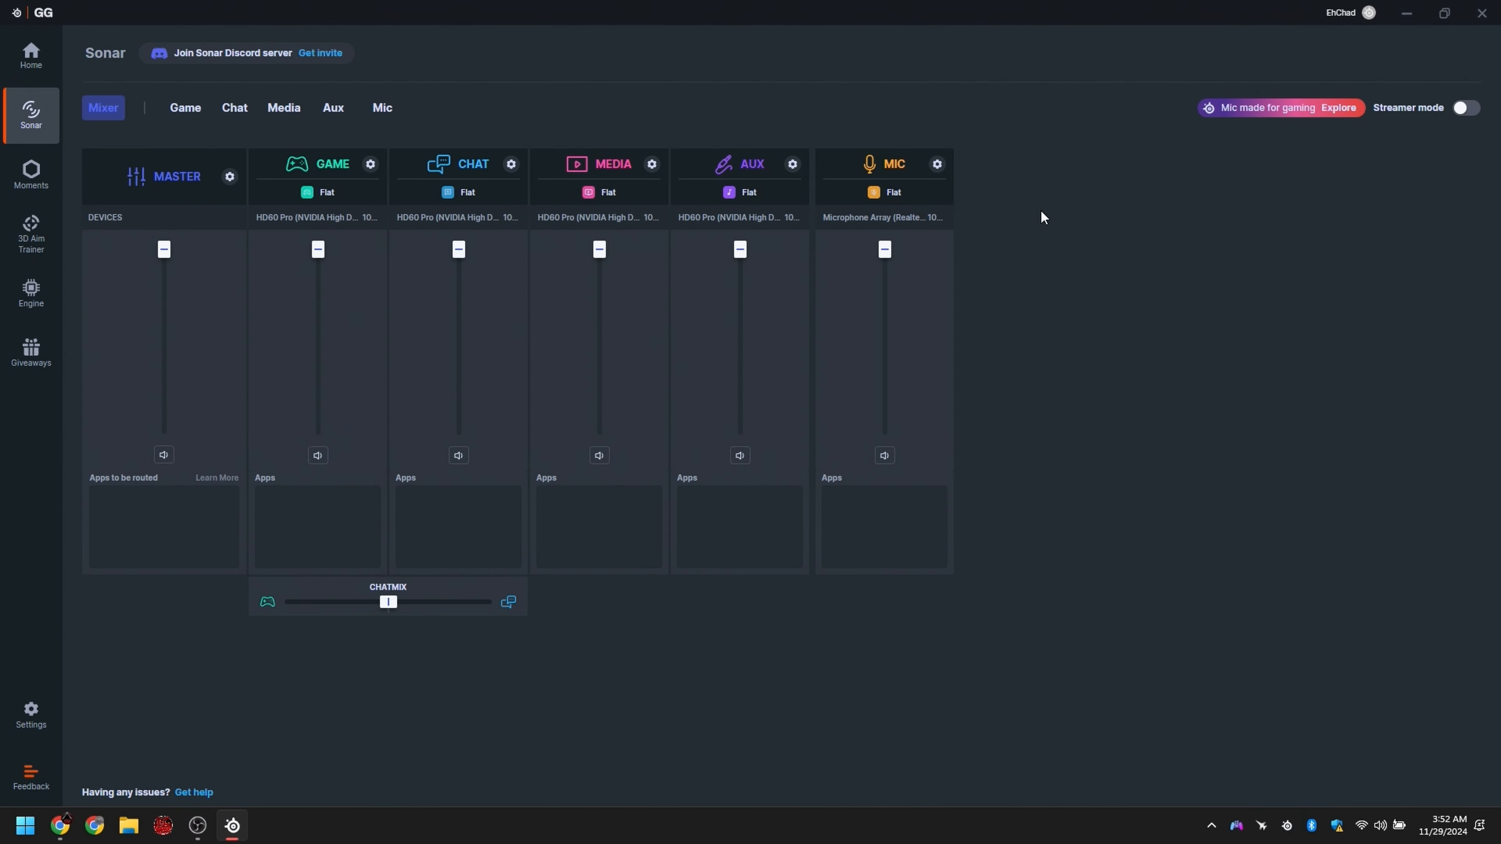
# Step: Switch to OBS and create a new Audio Output Capture source named Media
pyautogui.click(199, 825)
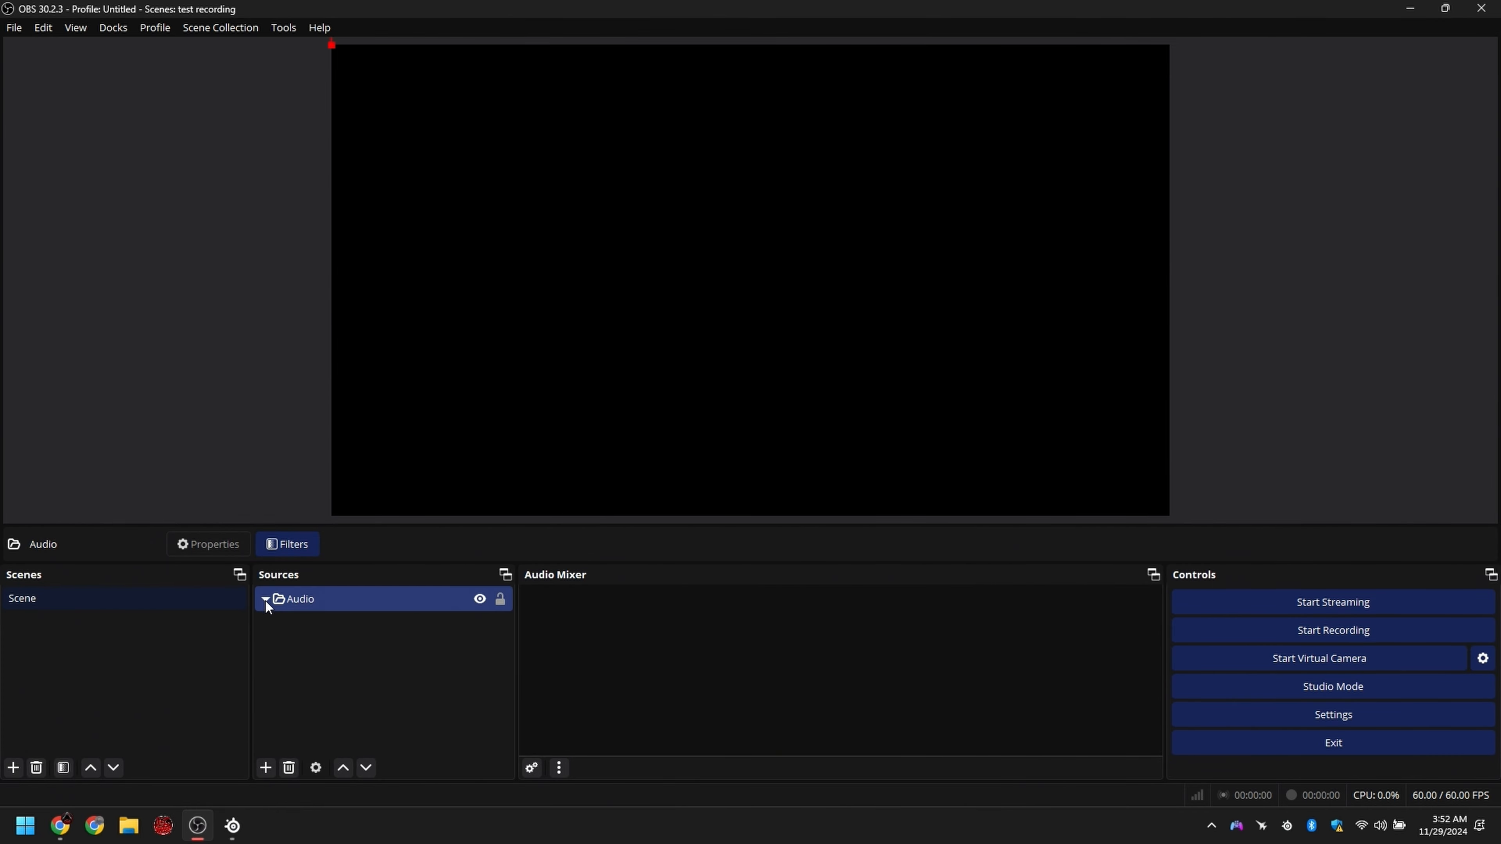
pyautogui.click(312, 650)
pyautogui.click(265, 767)
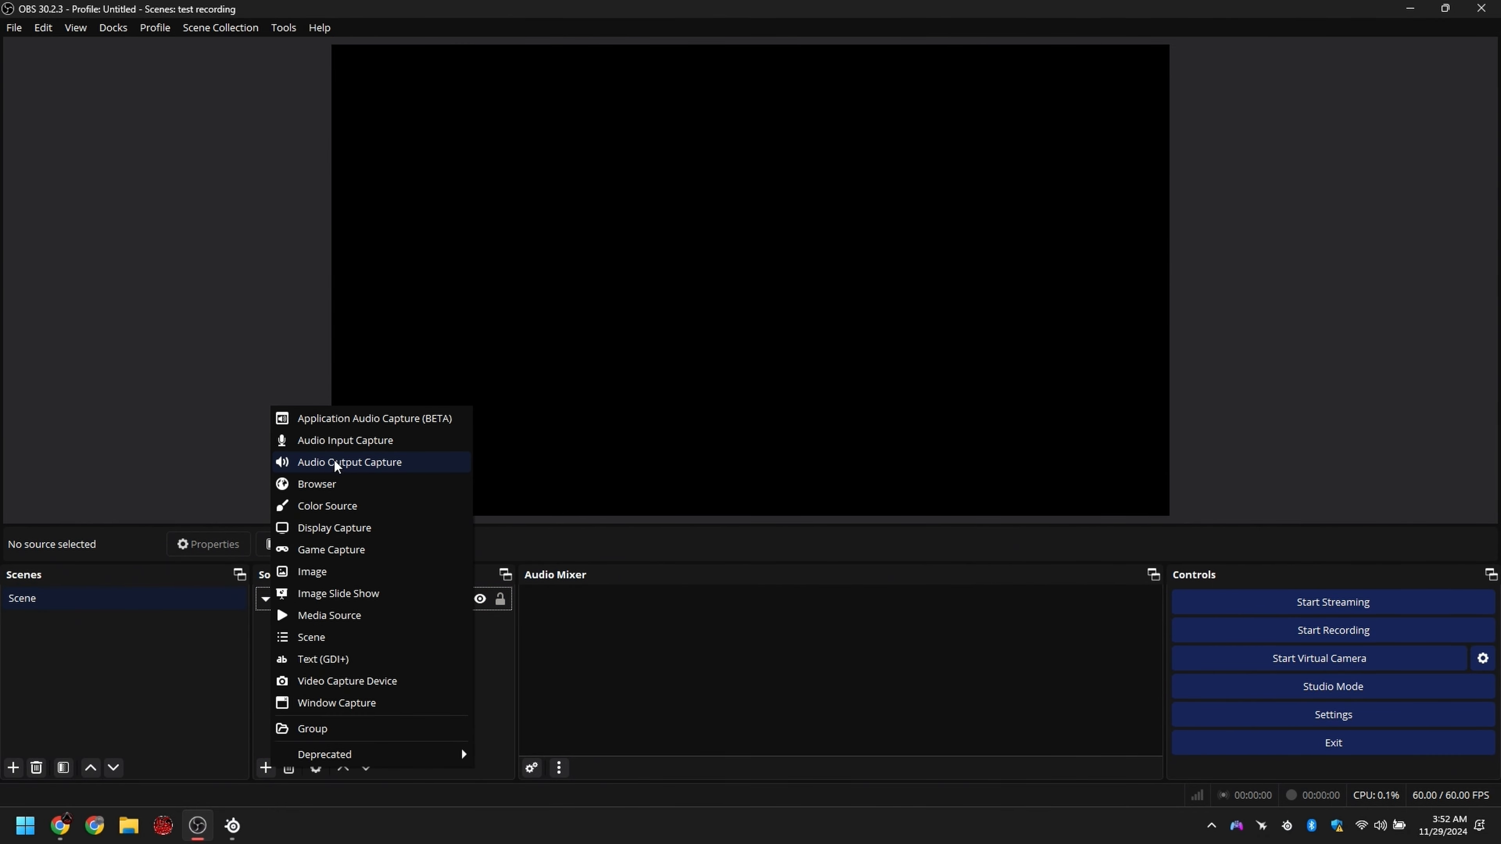
pyautogui.click(372, 462)
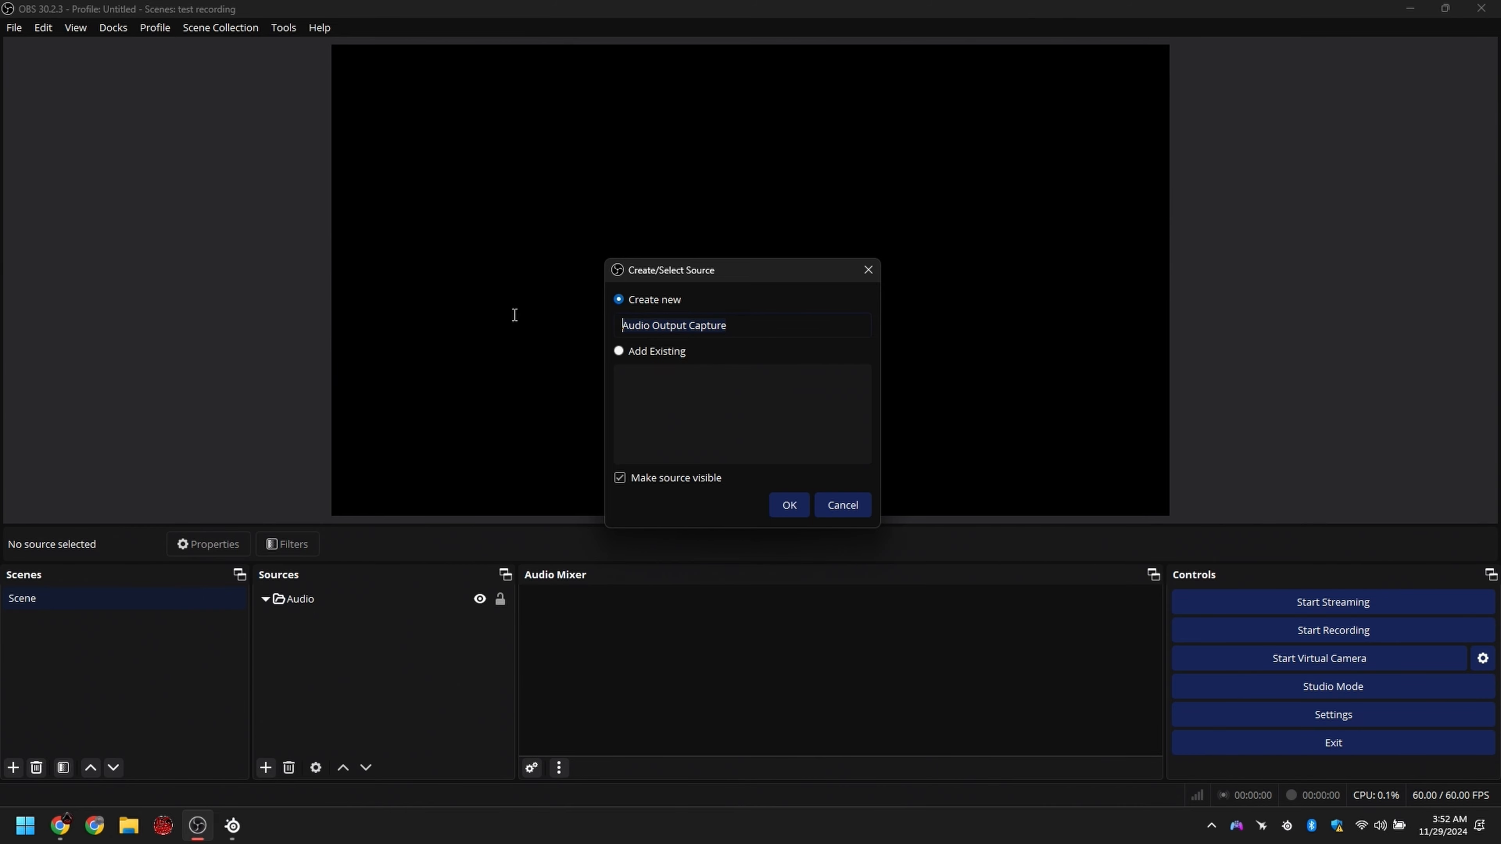
pyautogui.write('Media')
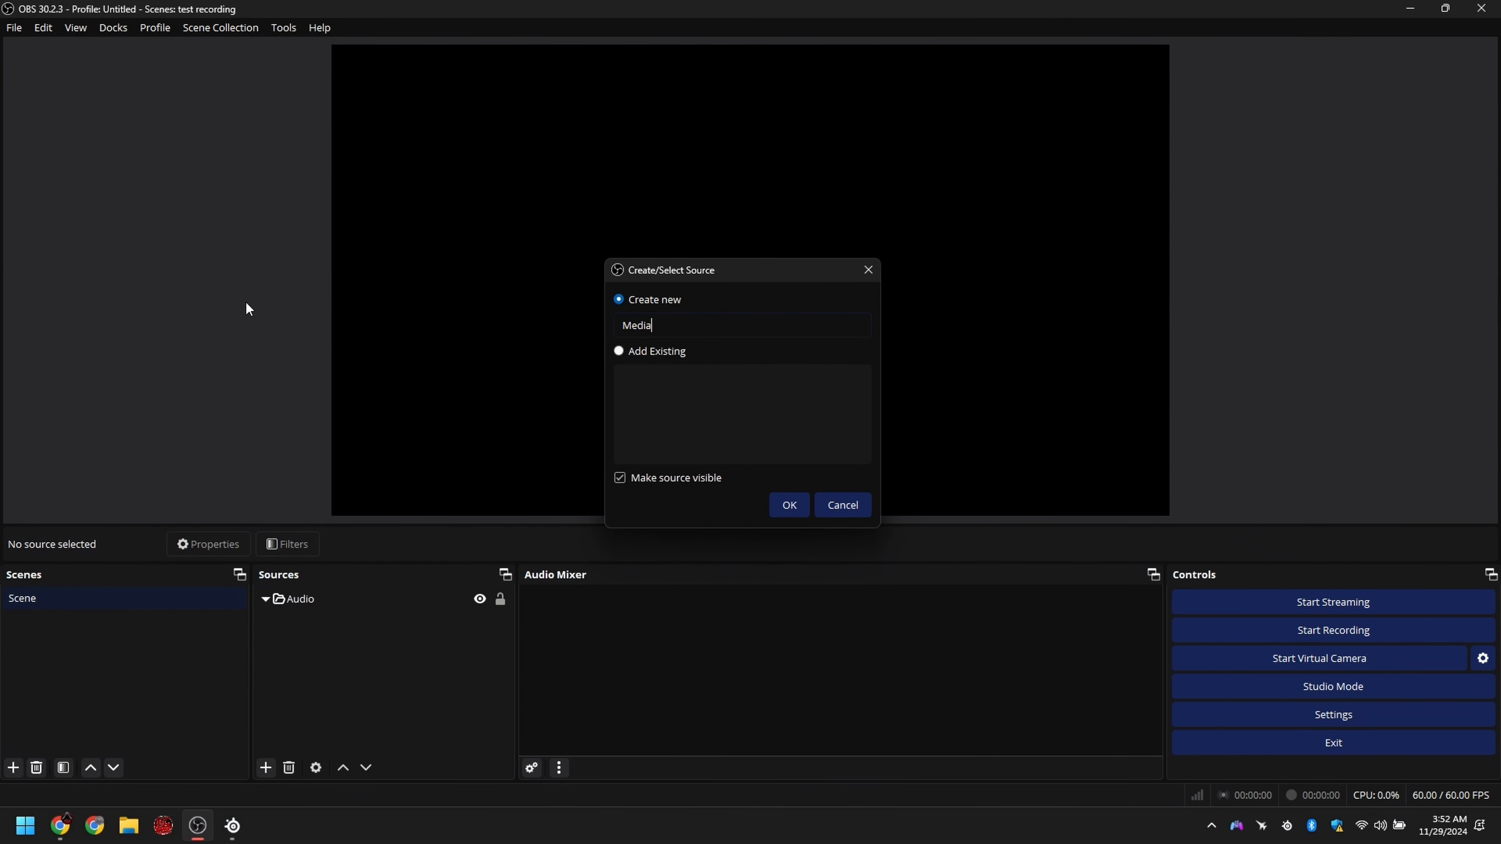
pyautogui.press('Return')
# Step: Set the Media source's device to SteelSeries Sonar - Media (SteelSeries Sonar Virtual Audio Device) and move the source into the Audio group
pyautogui.click(549, 210)
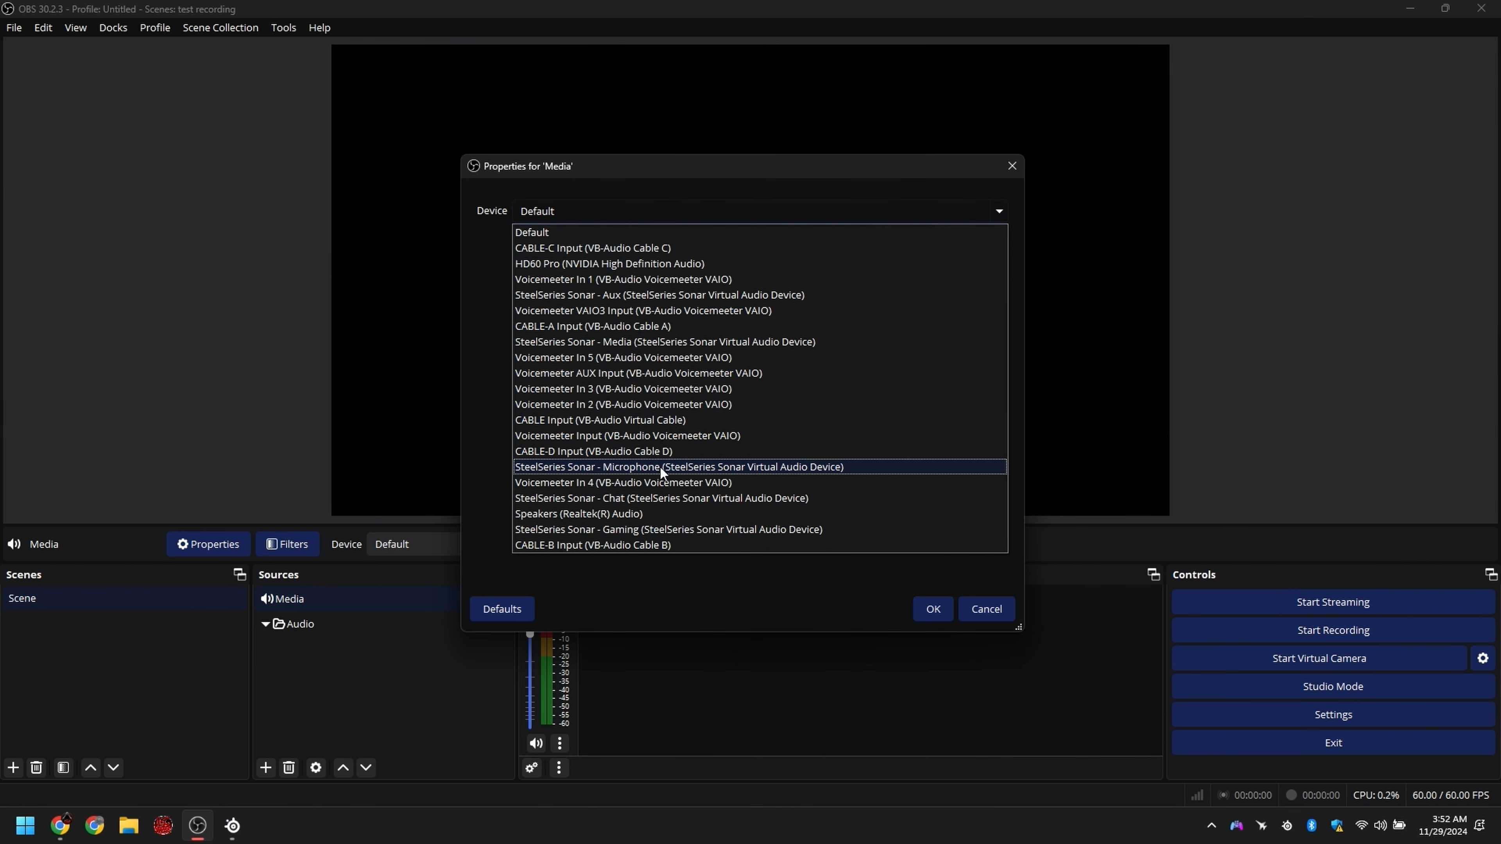
pyautogui.click(627, 341)
pyautogui.click(948, 610)
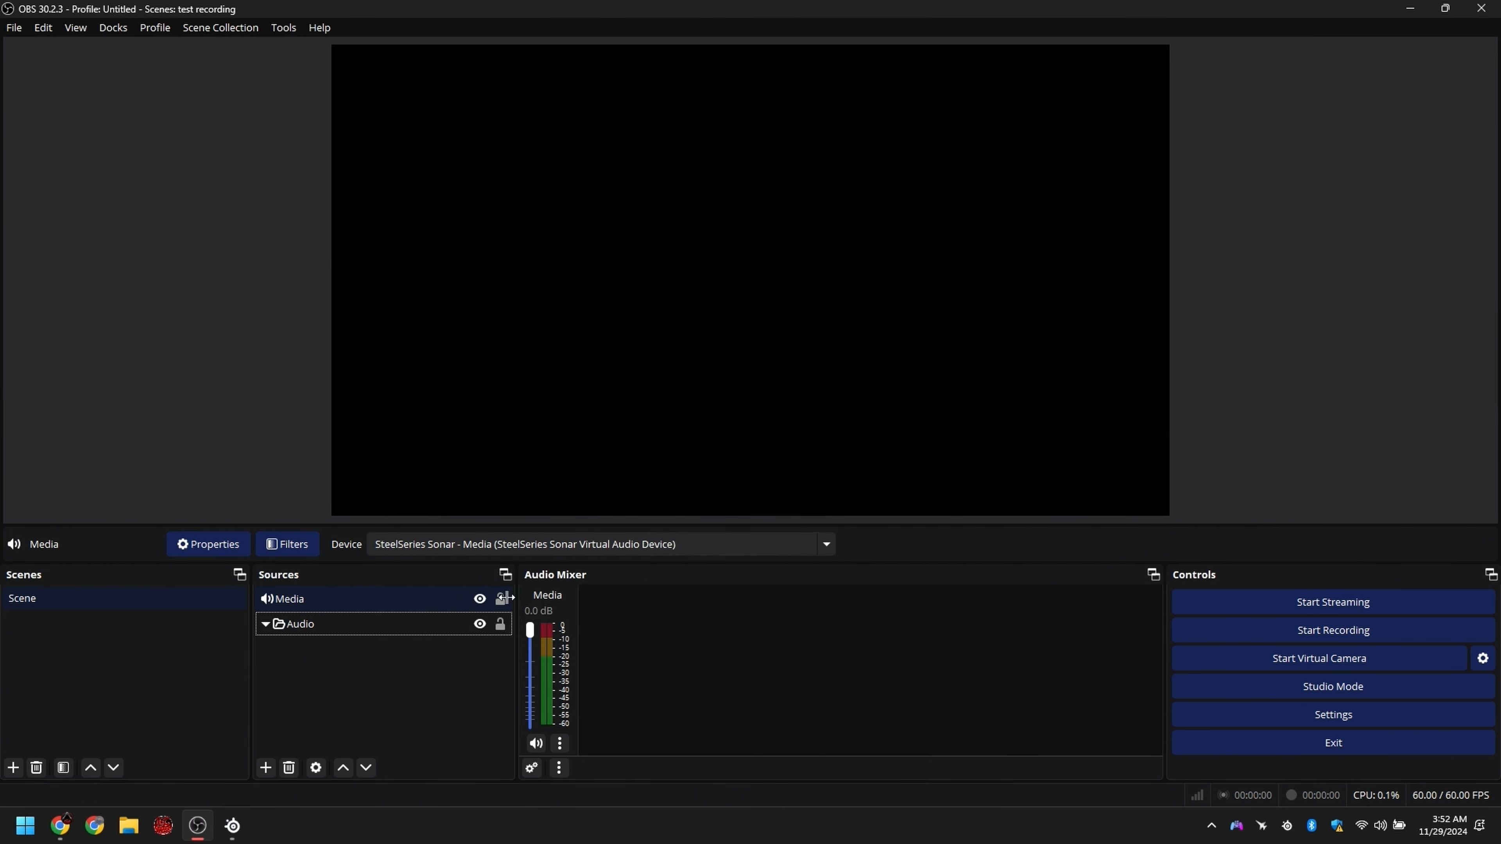
pyautogui.moveTo(318, 604); pyautogui.dragTo(348, 630)
# Step: Play a YouTube video in Chrome and check the Media channel's audio levels in Sonar and OBS
pyautogui.click(60, 825)
pyautogui.click(443, 606)
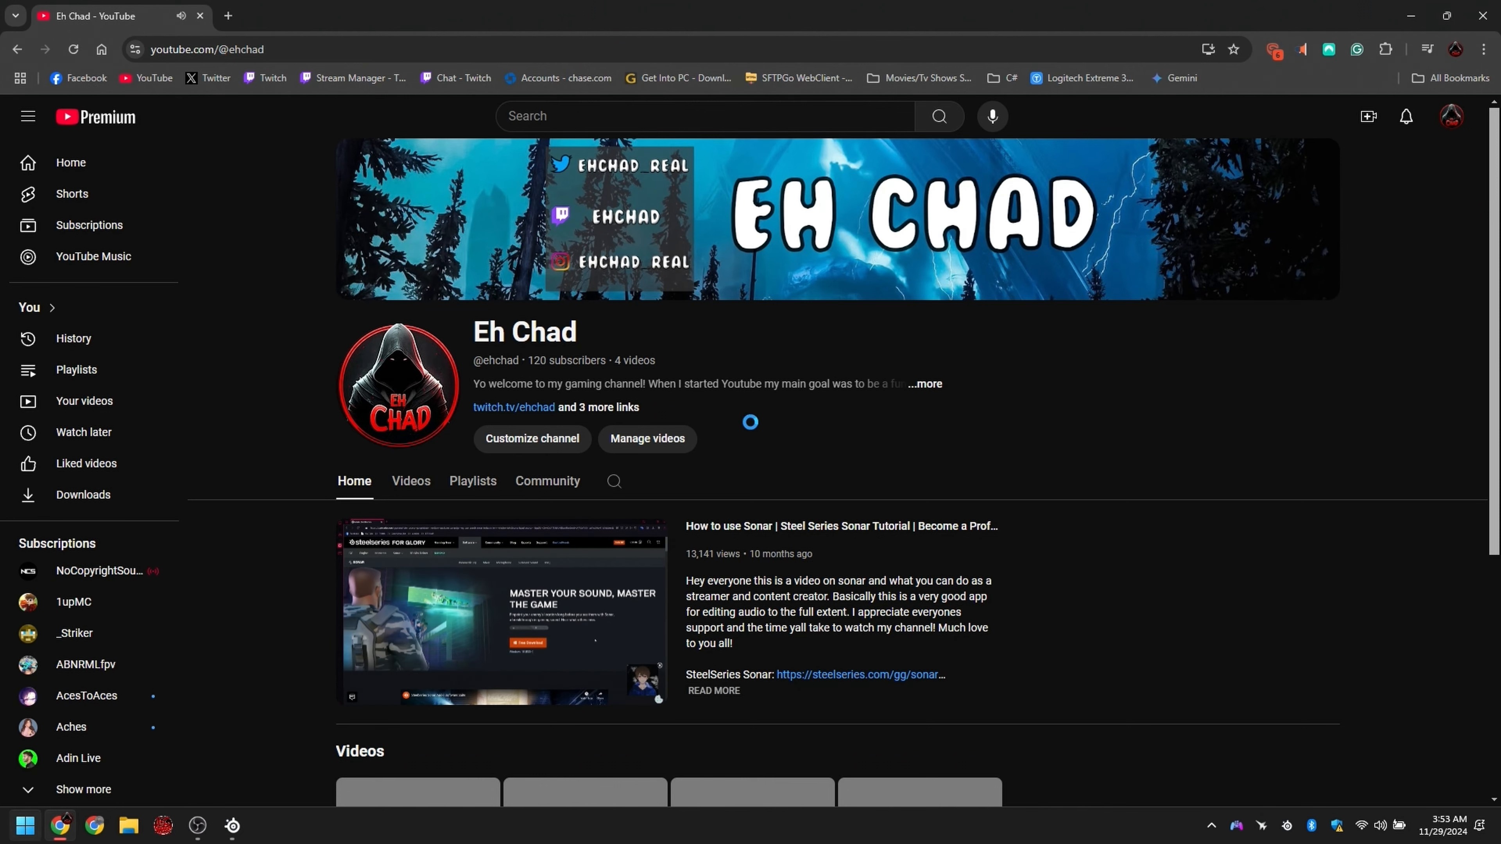
pyautogui.click(237, 826)
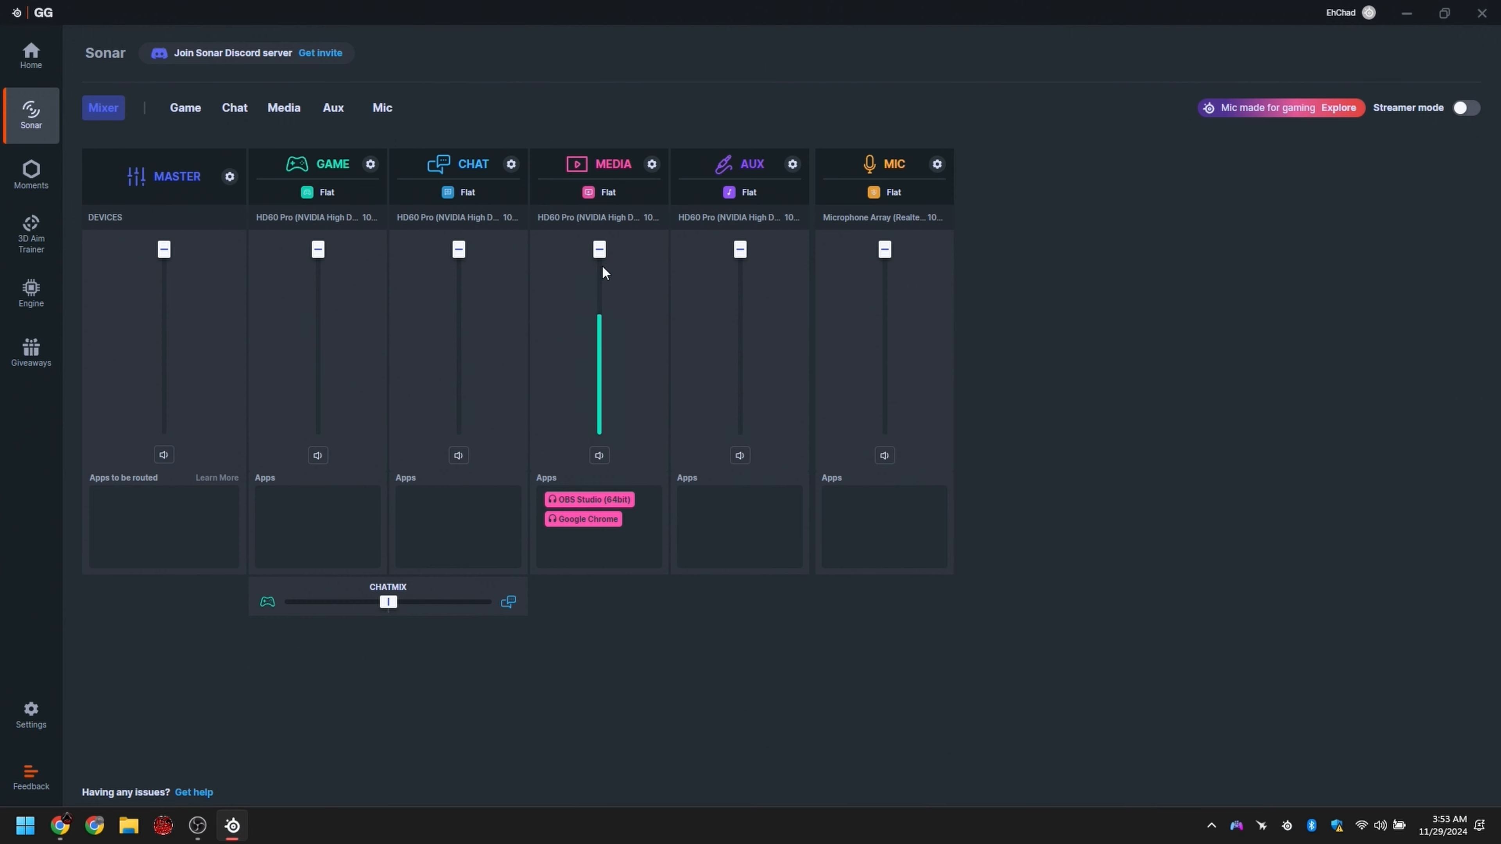
pyautogui.click(200, 827)
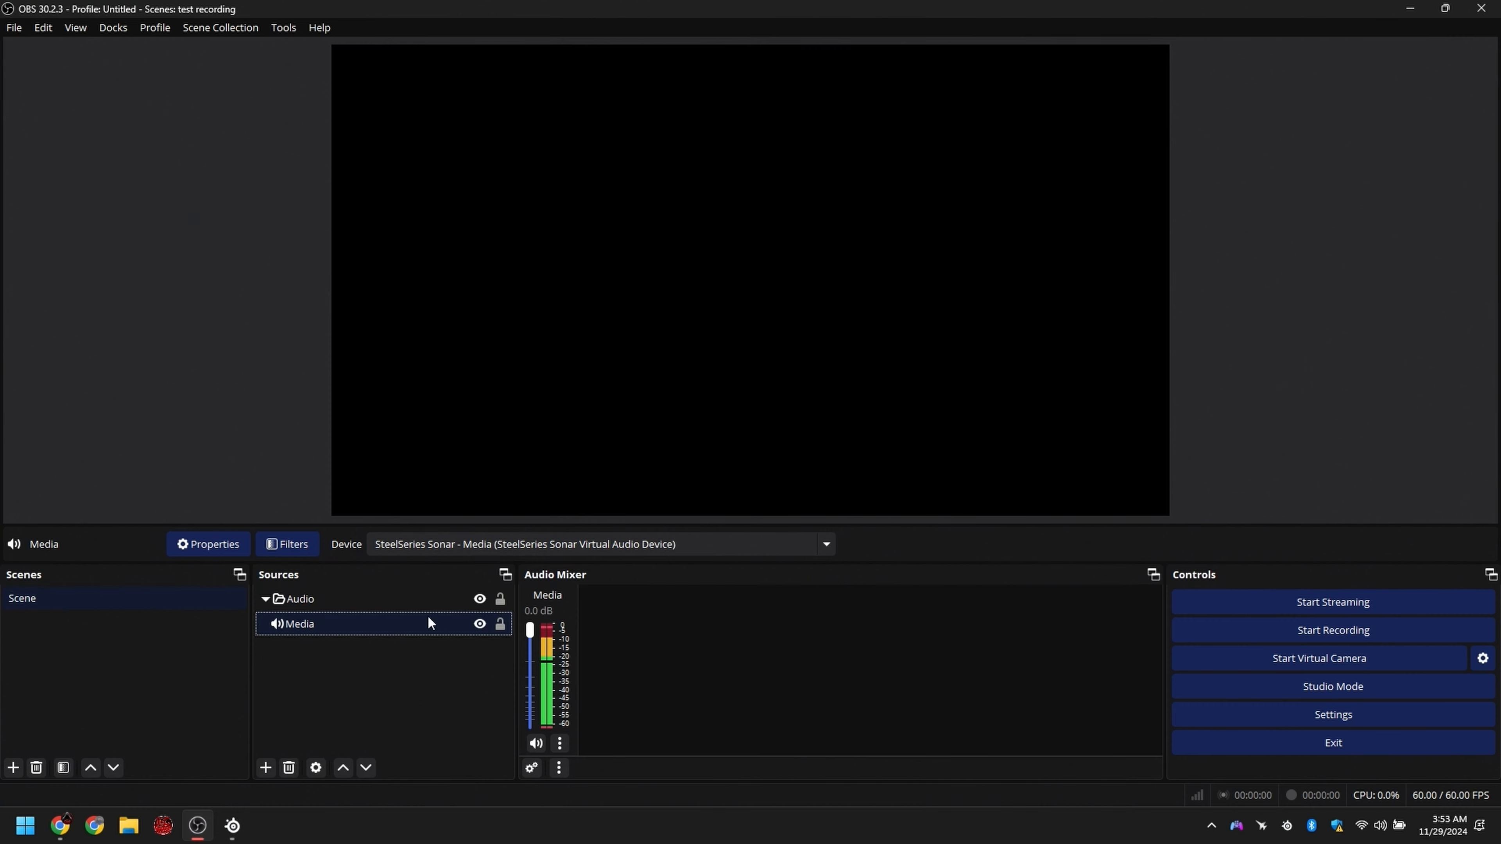
# Step: Place the Sonar mixer beside OBS and test the Media fader by lowering it to the minimum and returning it to full volume
pyautogui.click(232, 826)
pyautogui.moveTo(687, 20); pyautogui.dragTo(751, 421)
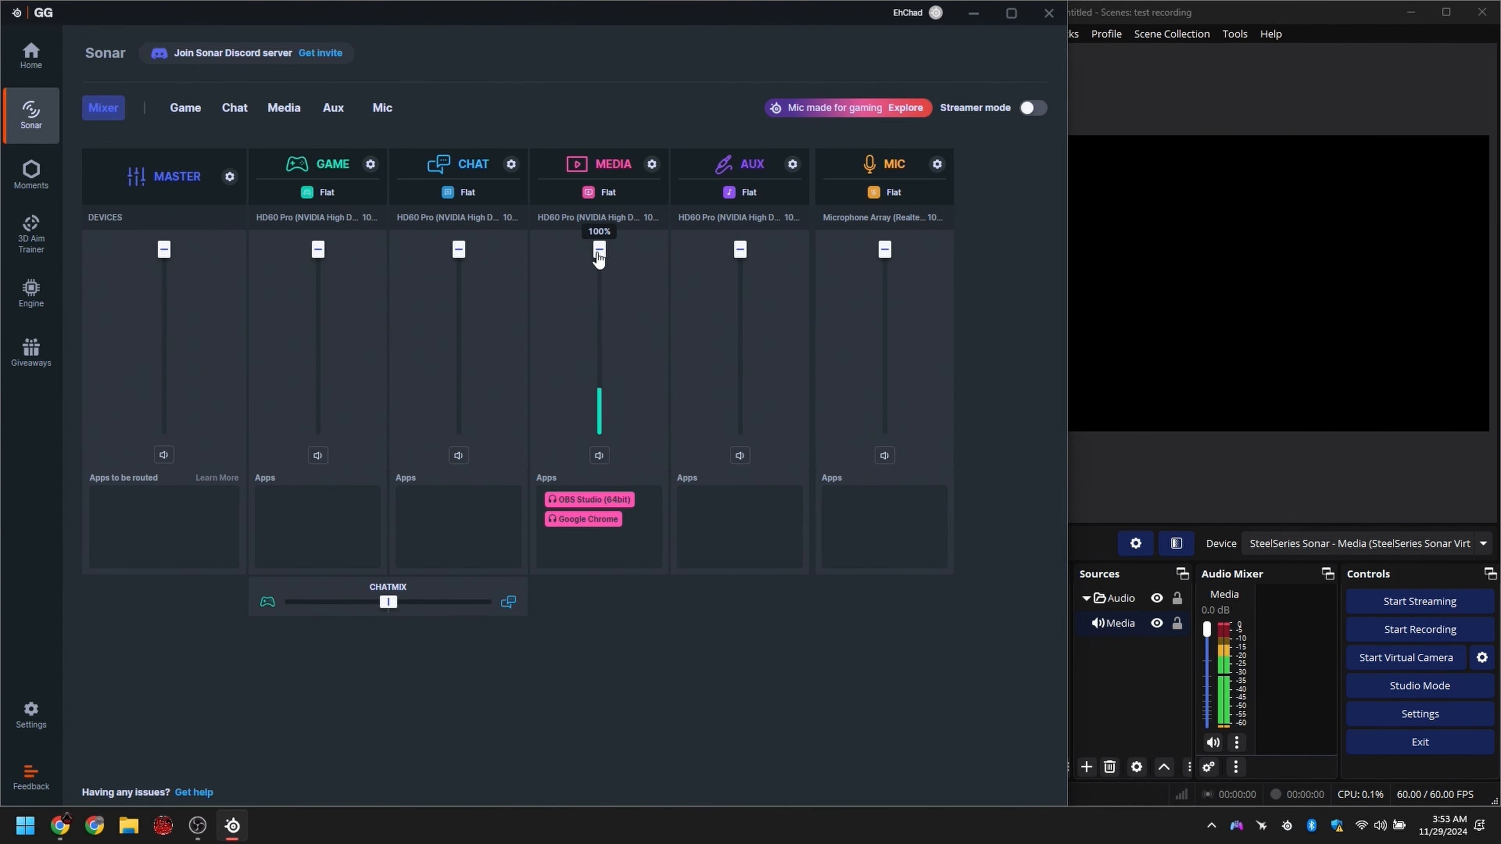
pyautogui.moveTo(586, 254); pyautogui.dragTo(580, 430)
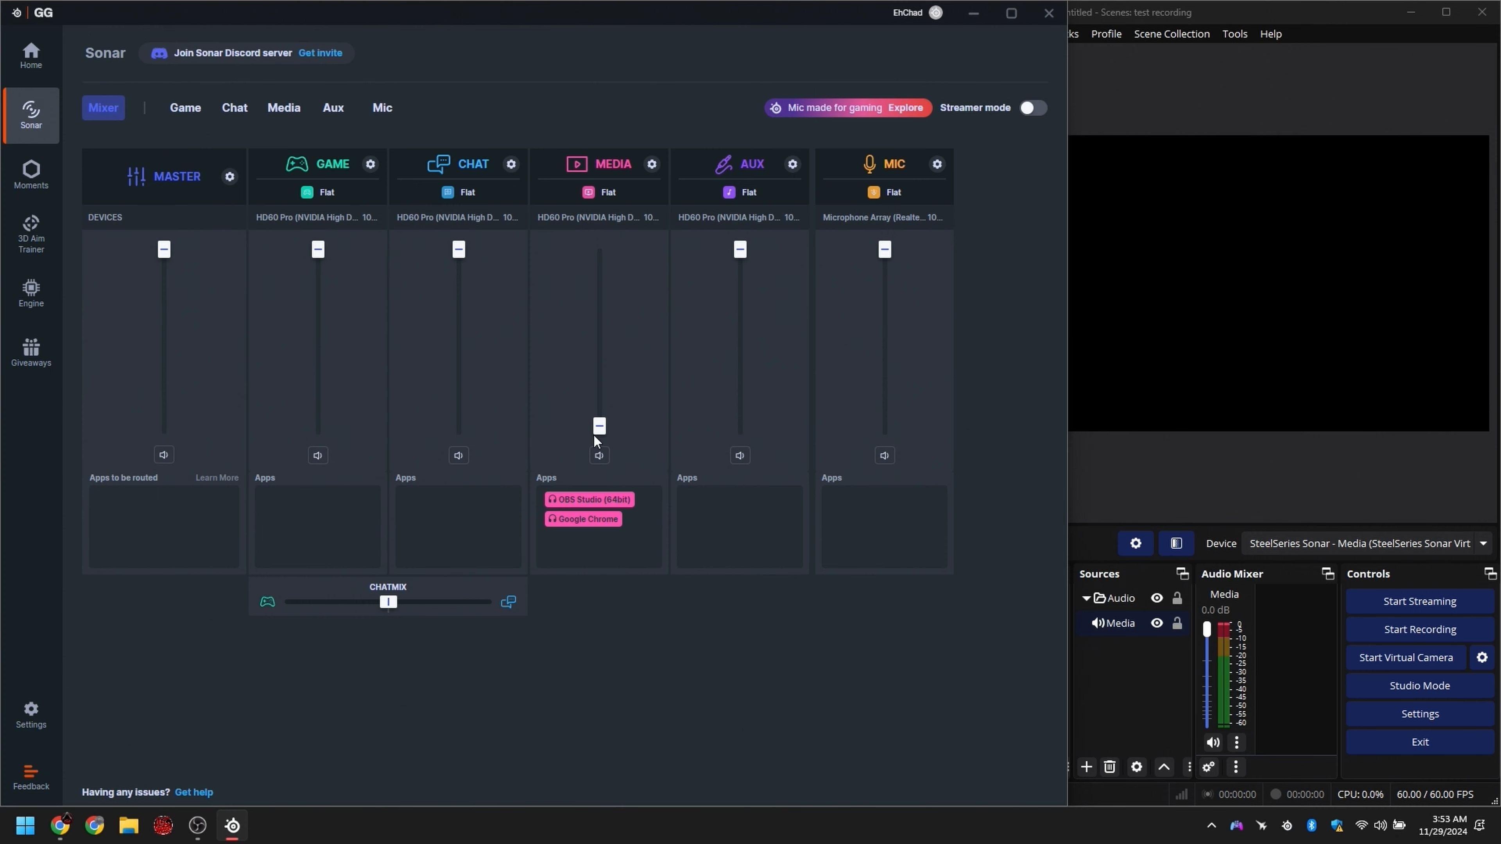
pyautogui.moveTo(599, 428); pyautogui.dragTo(616, 348)
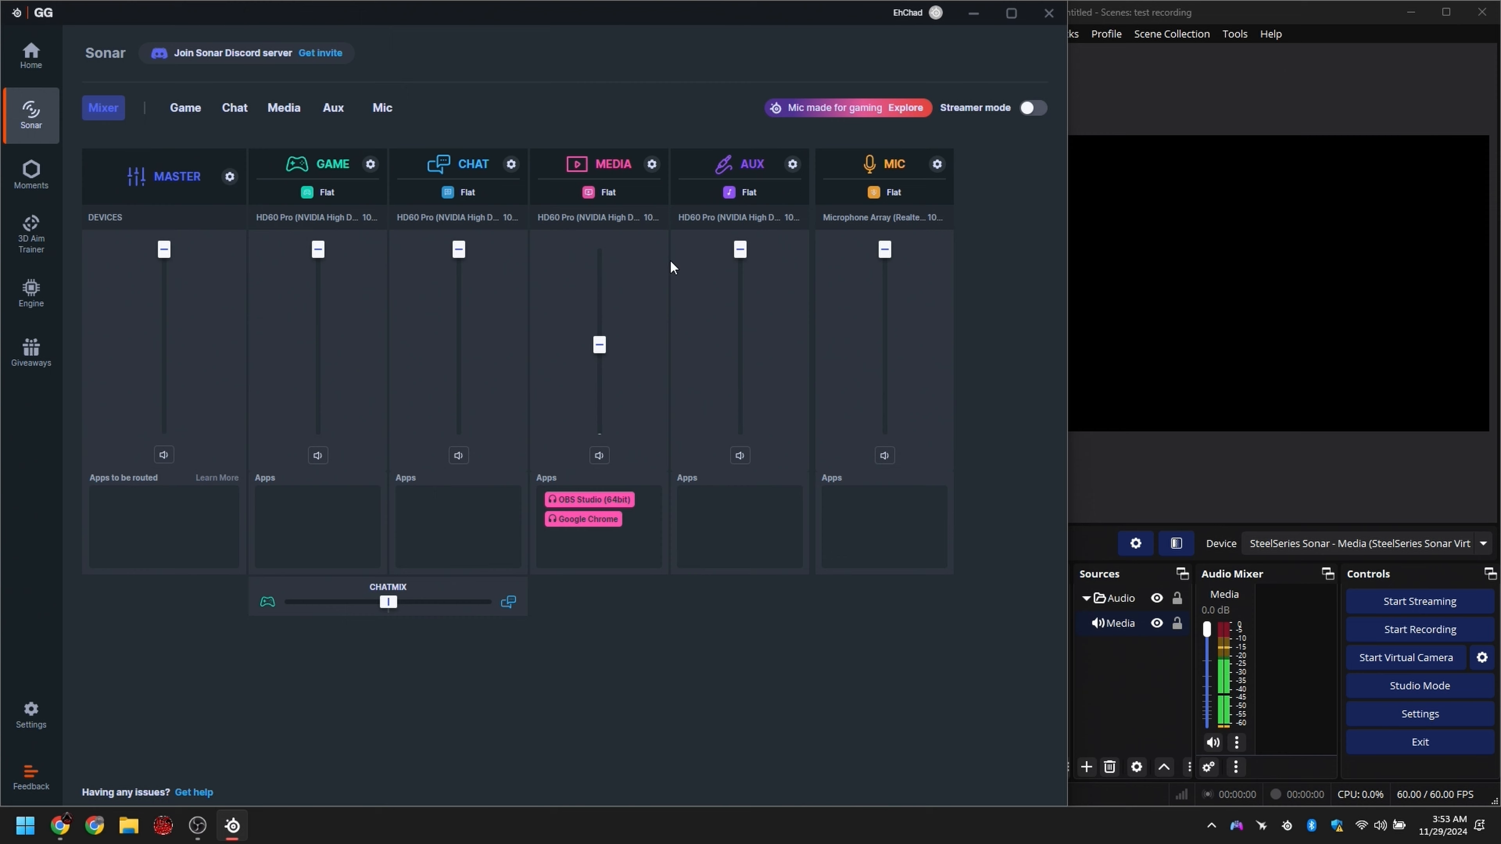
pyautogui.moveTo(599, 345); pyautogui.dragTo(606, 401)
pyautogui.moveTo(602, 390); pyautogui.dragTo(603, 260)
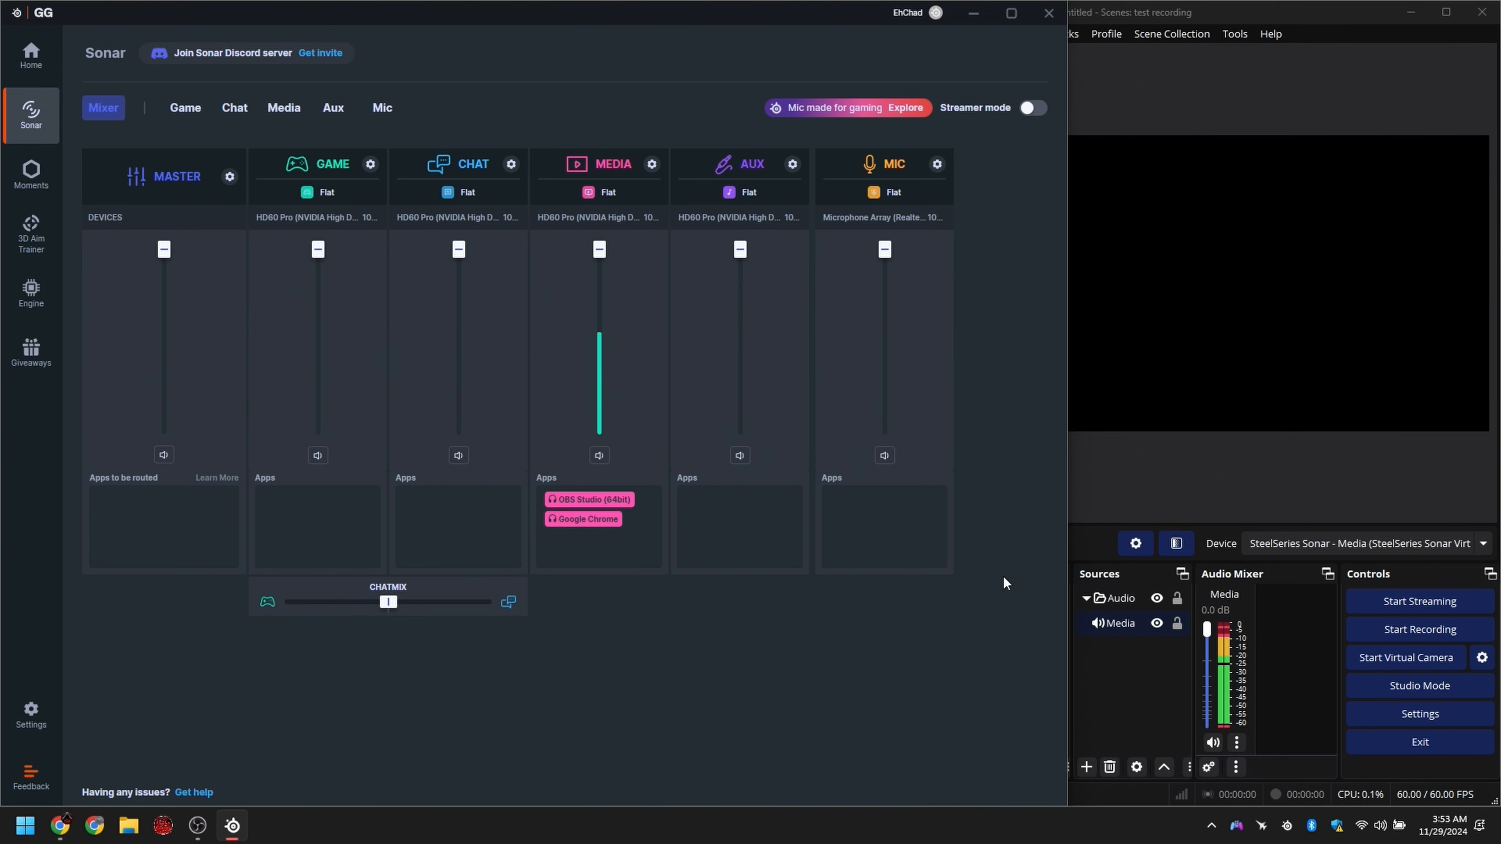
pyautogui.click(1310, 659)
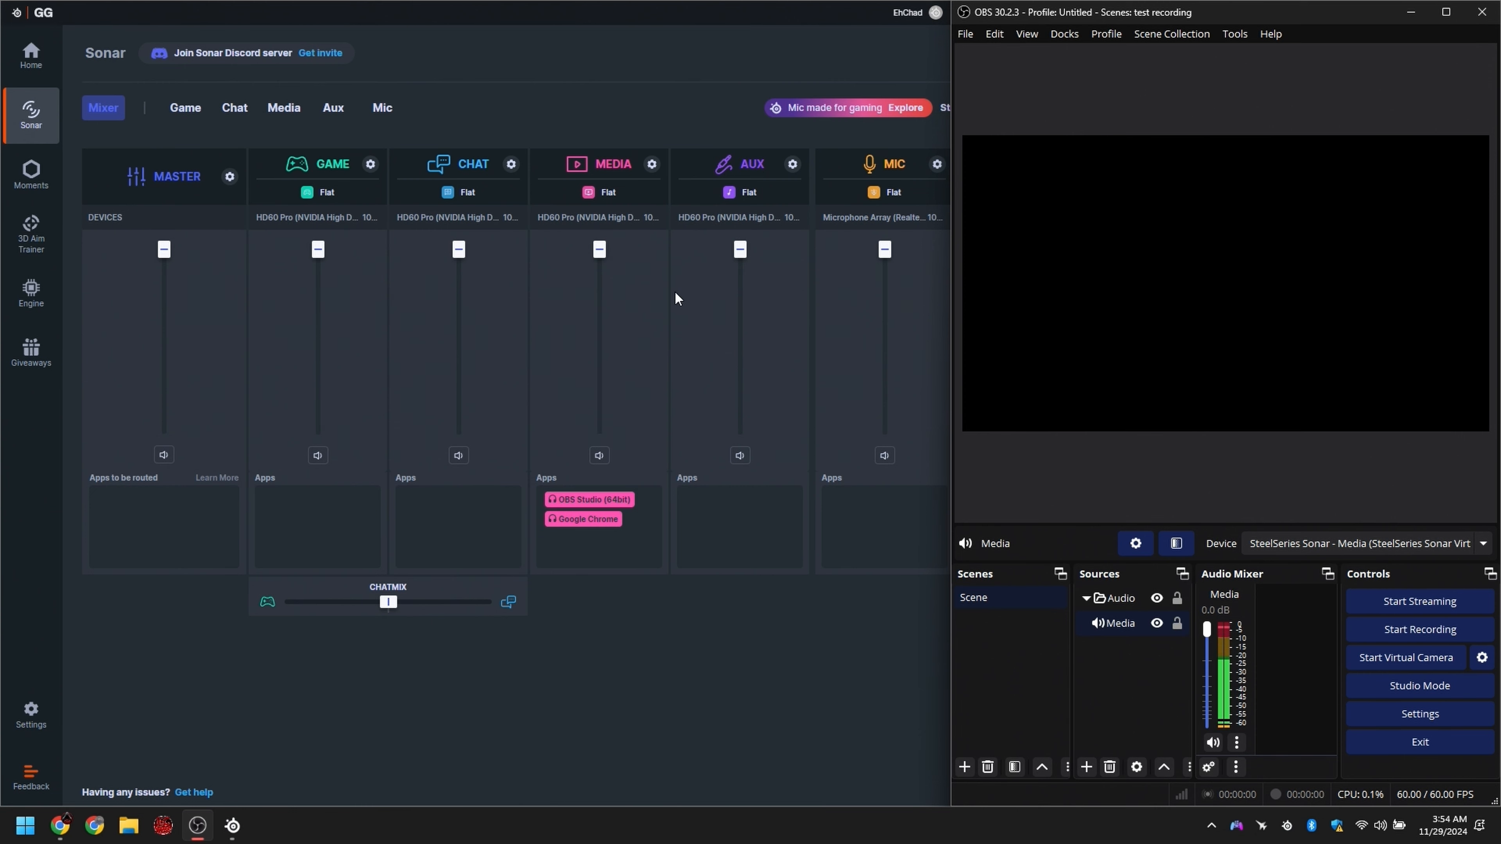
# Step: Switch to Chrome to pause the YouTube video, and bring OBS back as a maximized window
pyautogui.click(60, 825)
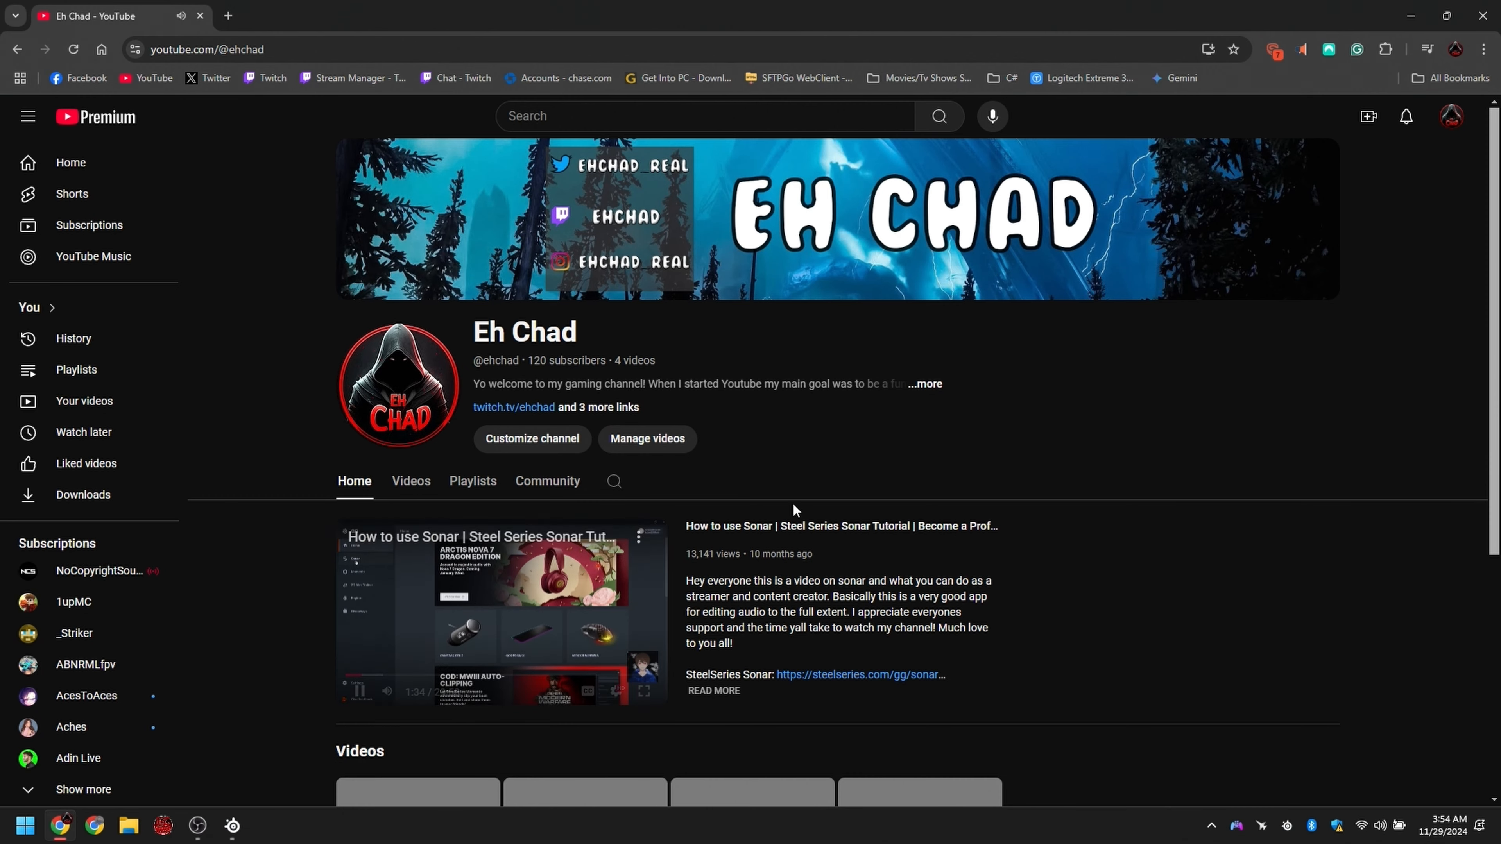
pyautogui.click(443, 624)
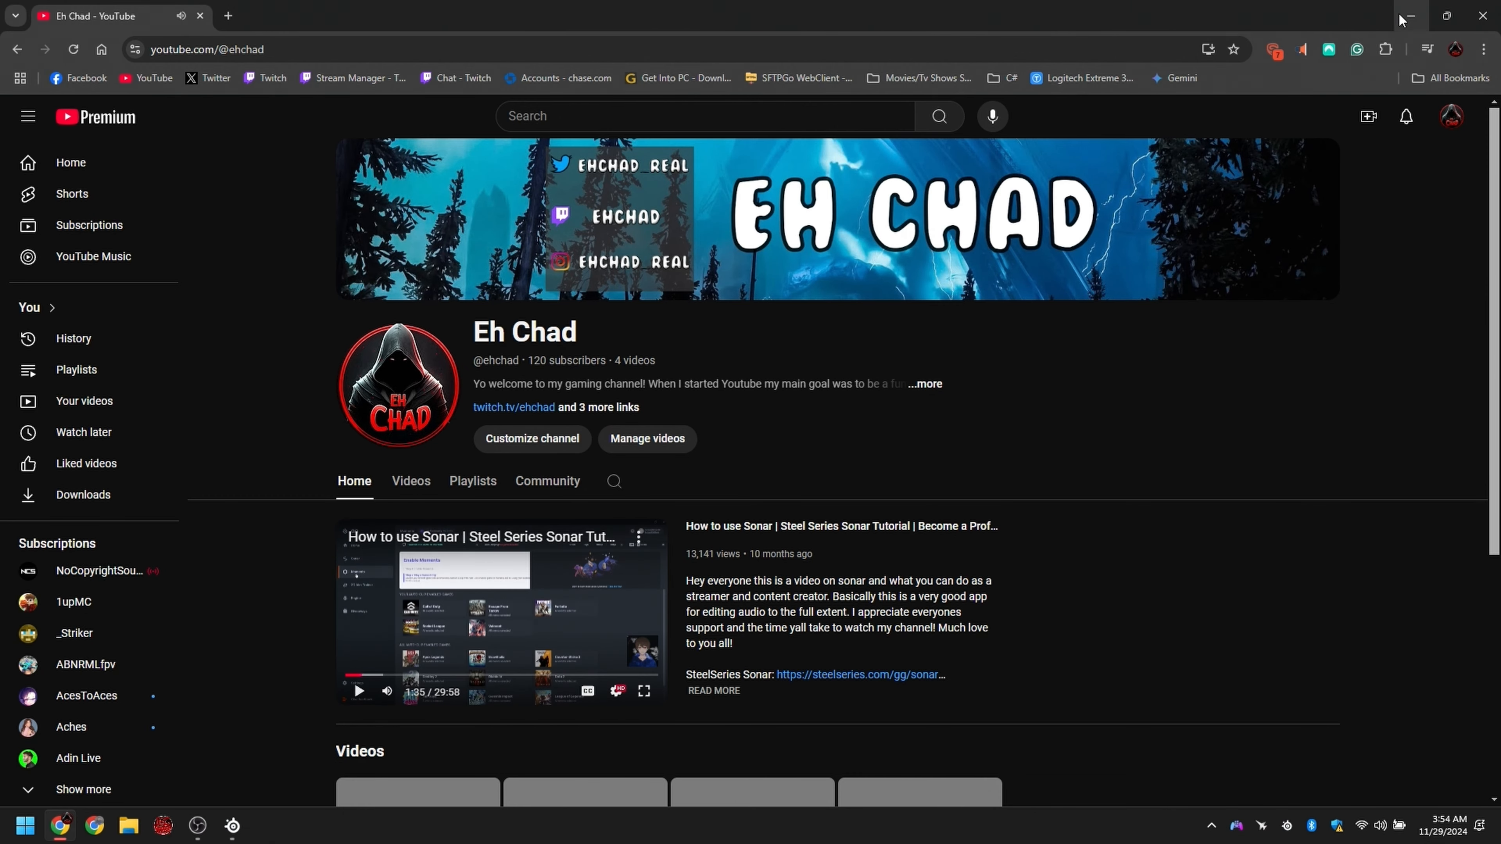
pyautogui.click(1411, 16)
pyautogui.moveTo(1254, 20); pyautogui.dragTo(928, 3)
# Step: Switch to SteelSeries Sonar, maximize its window and turn on Streamer mode
pyautogui.click(232, 825)
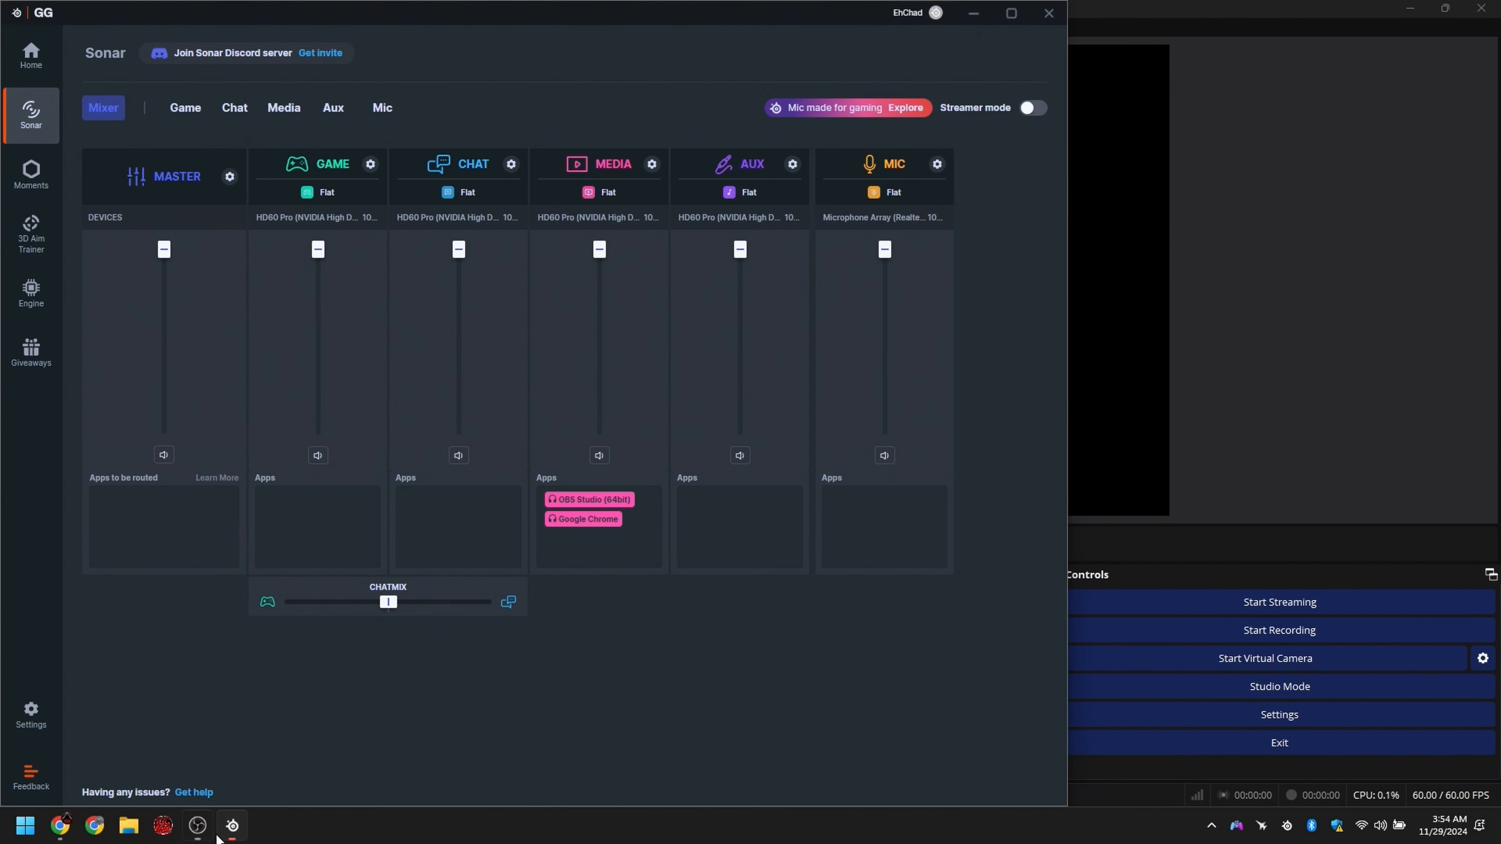
pyautogui.click(1012, 13)
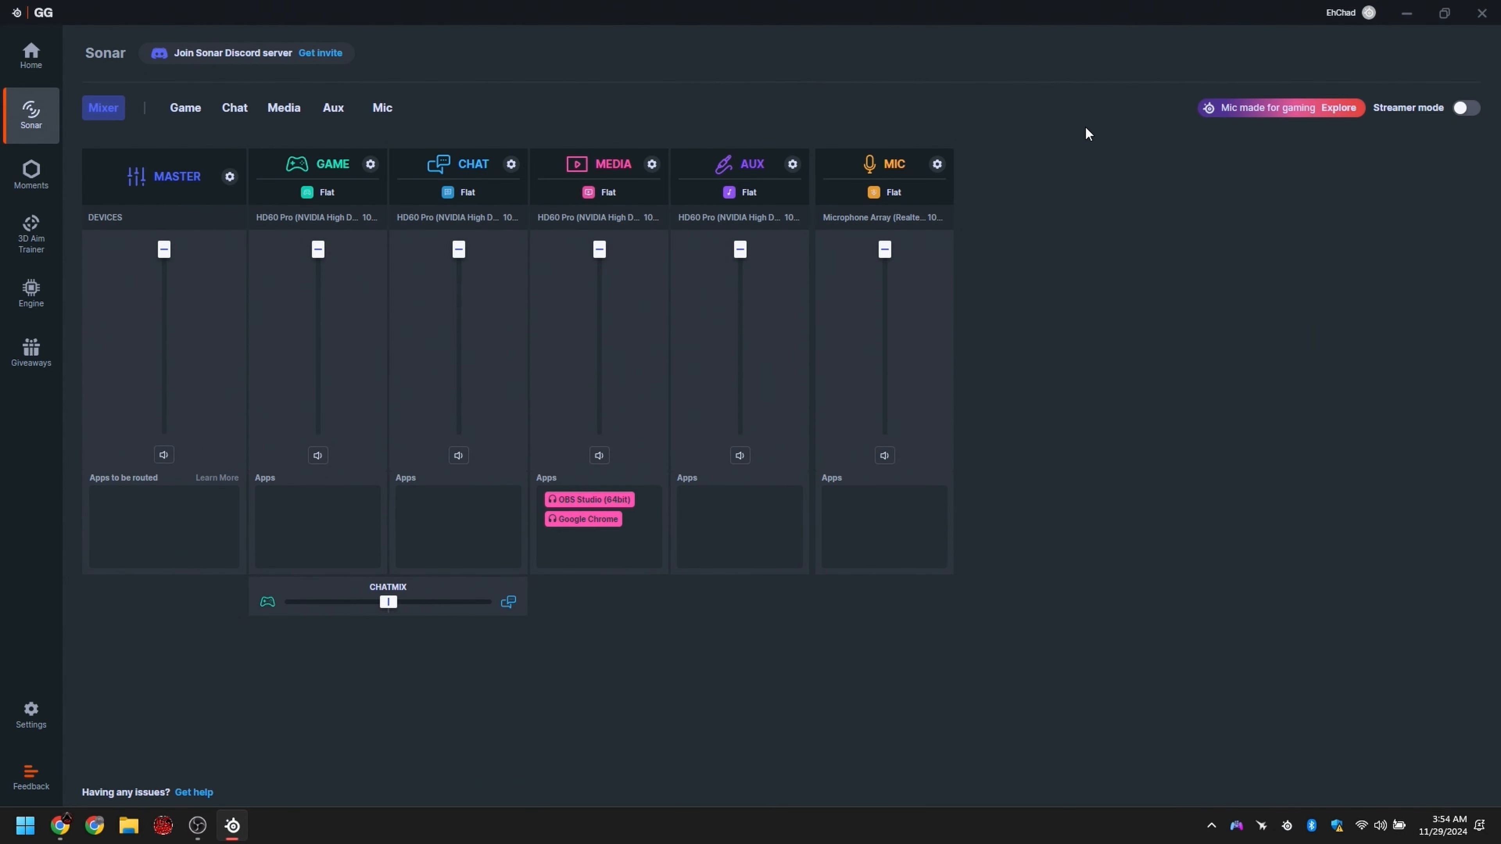
pyautogui.click(1465, 108)
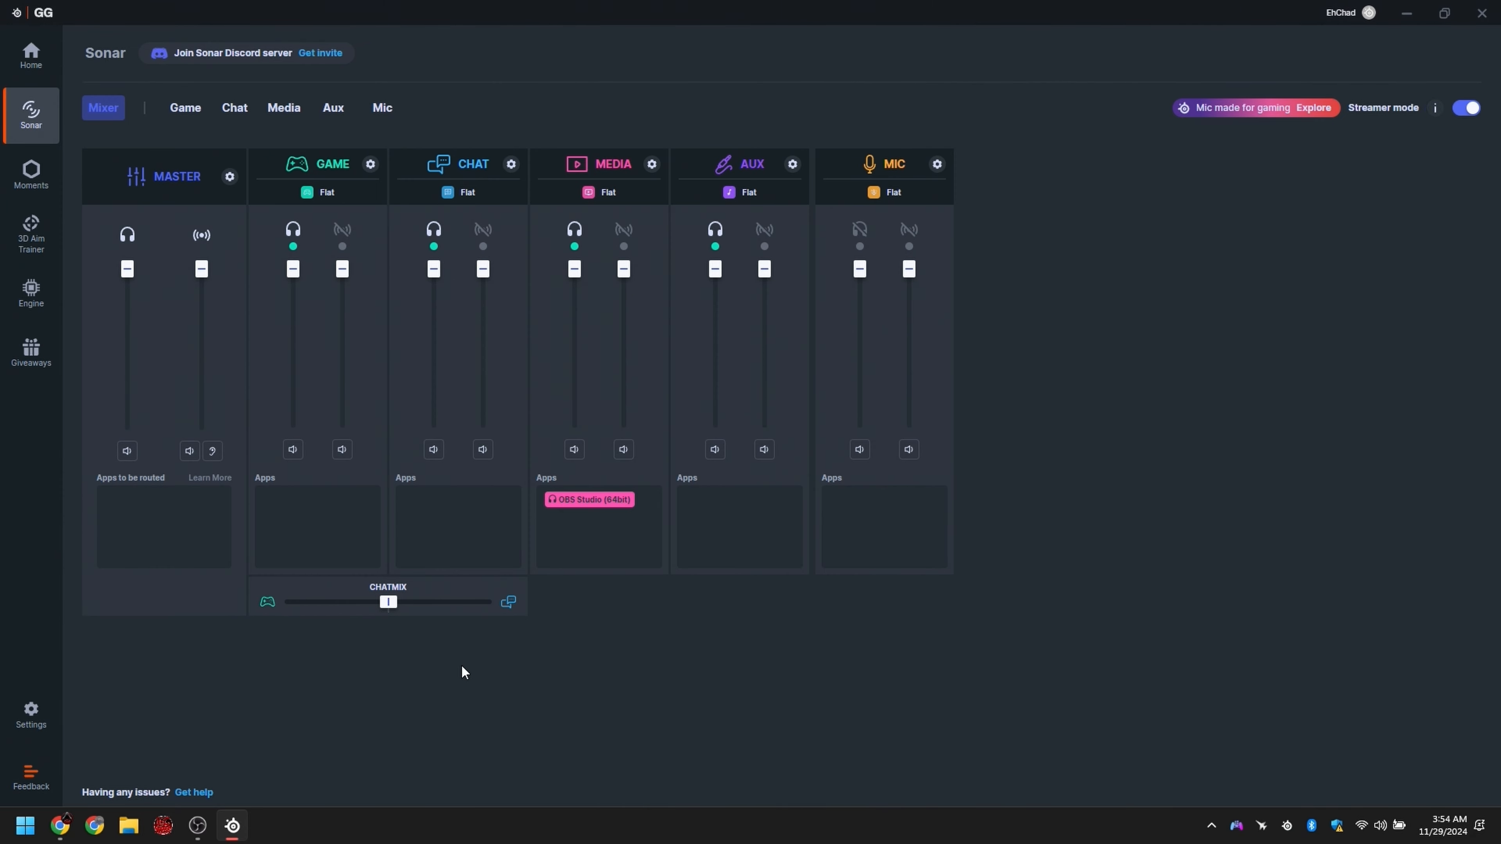
pyautogui.click(197, 826)
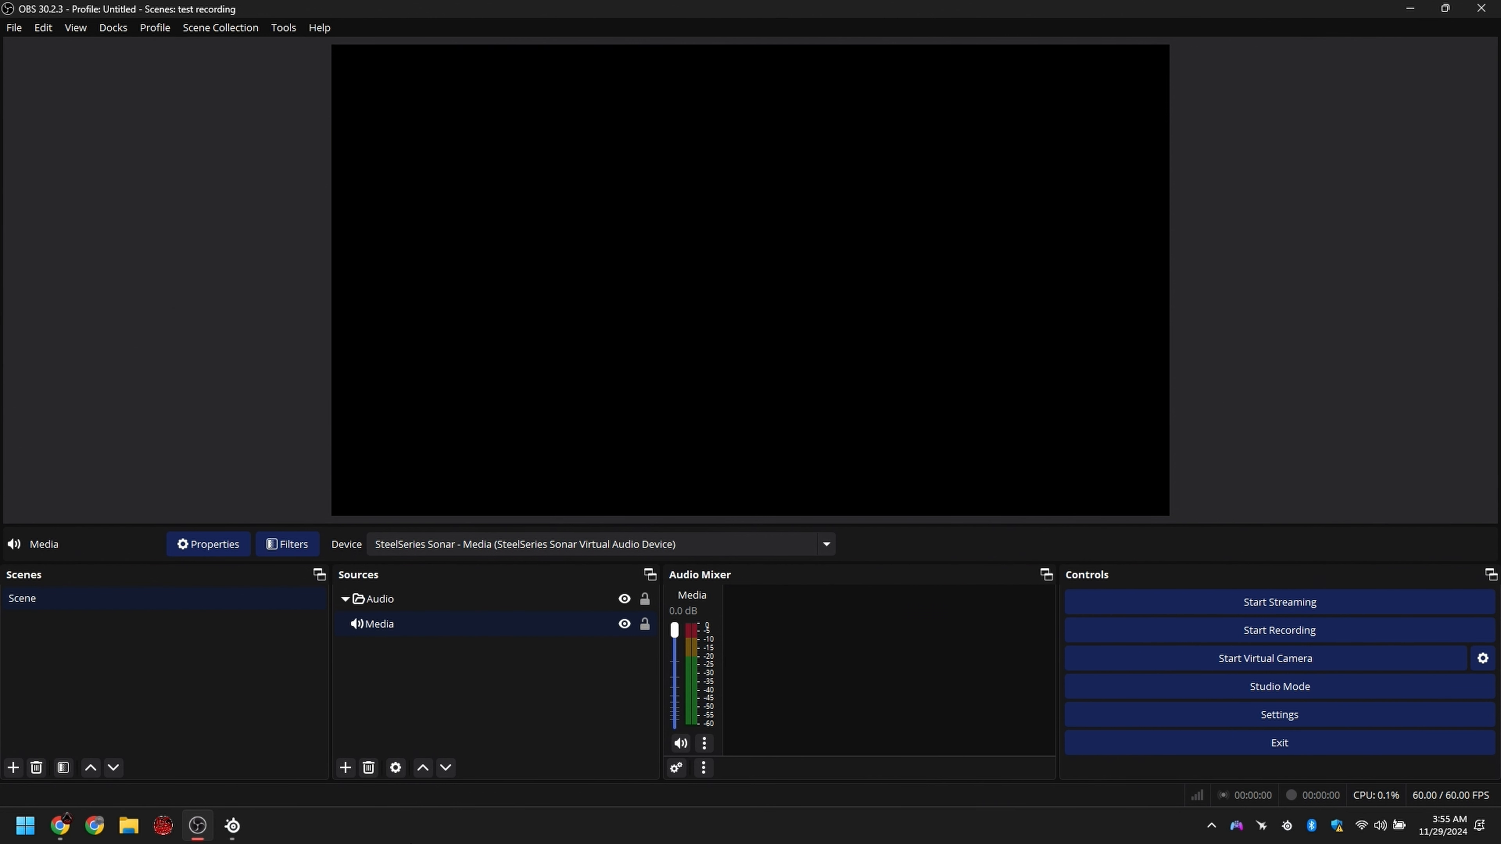
pyautogui.click(232, 825)
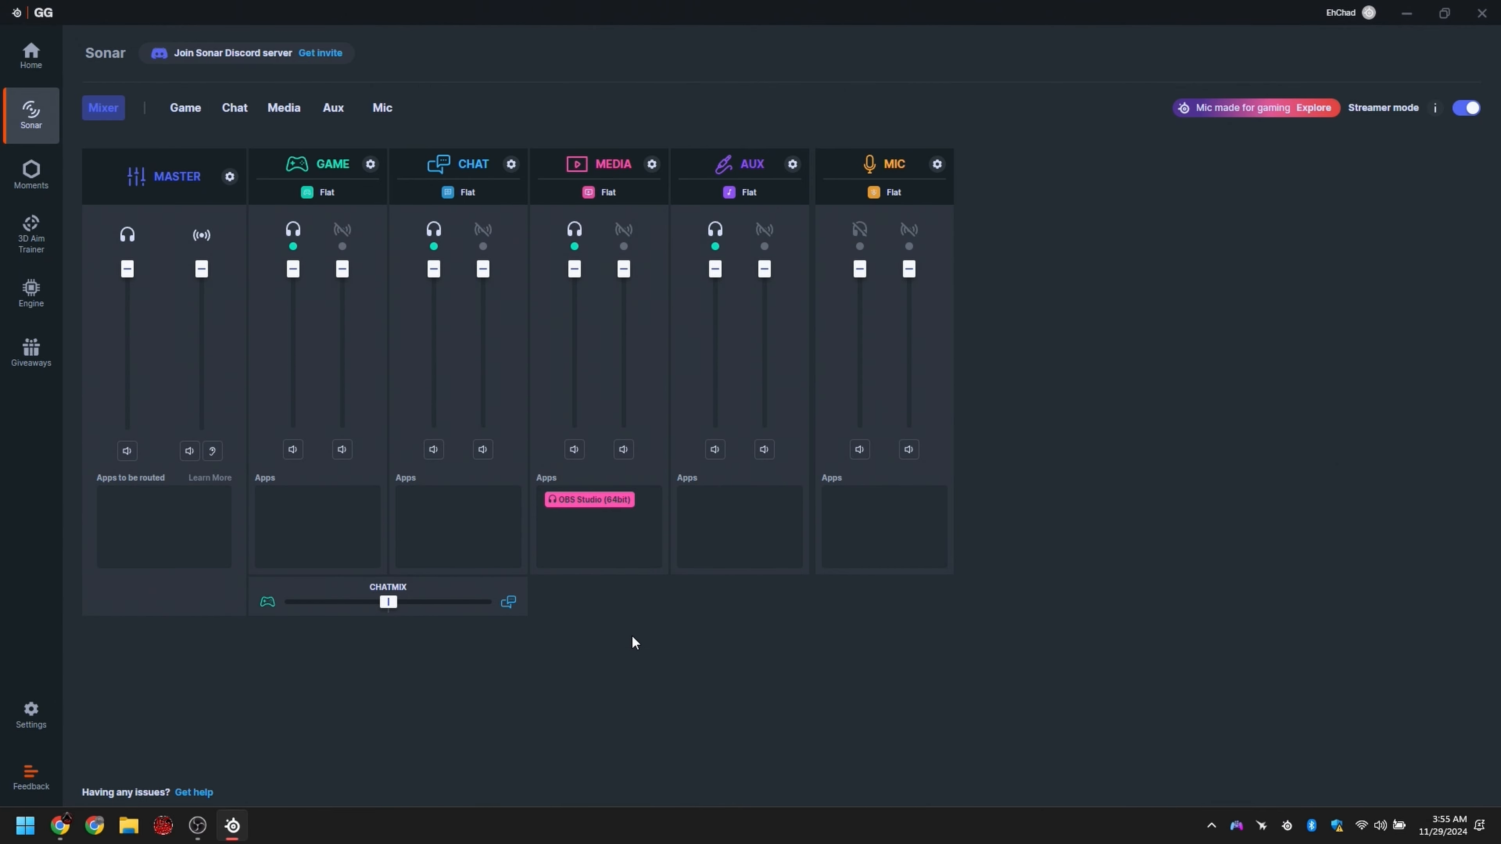
pyautogui.click(70, 829)
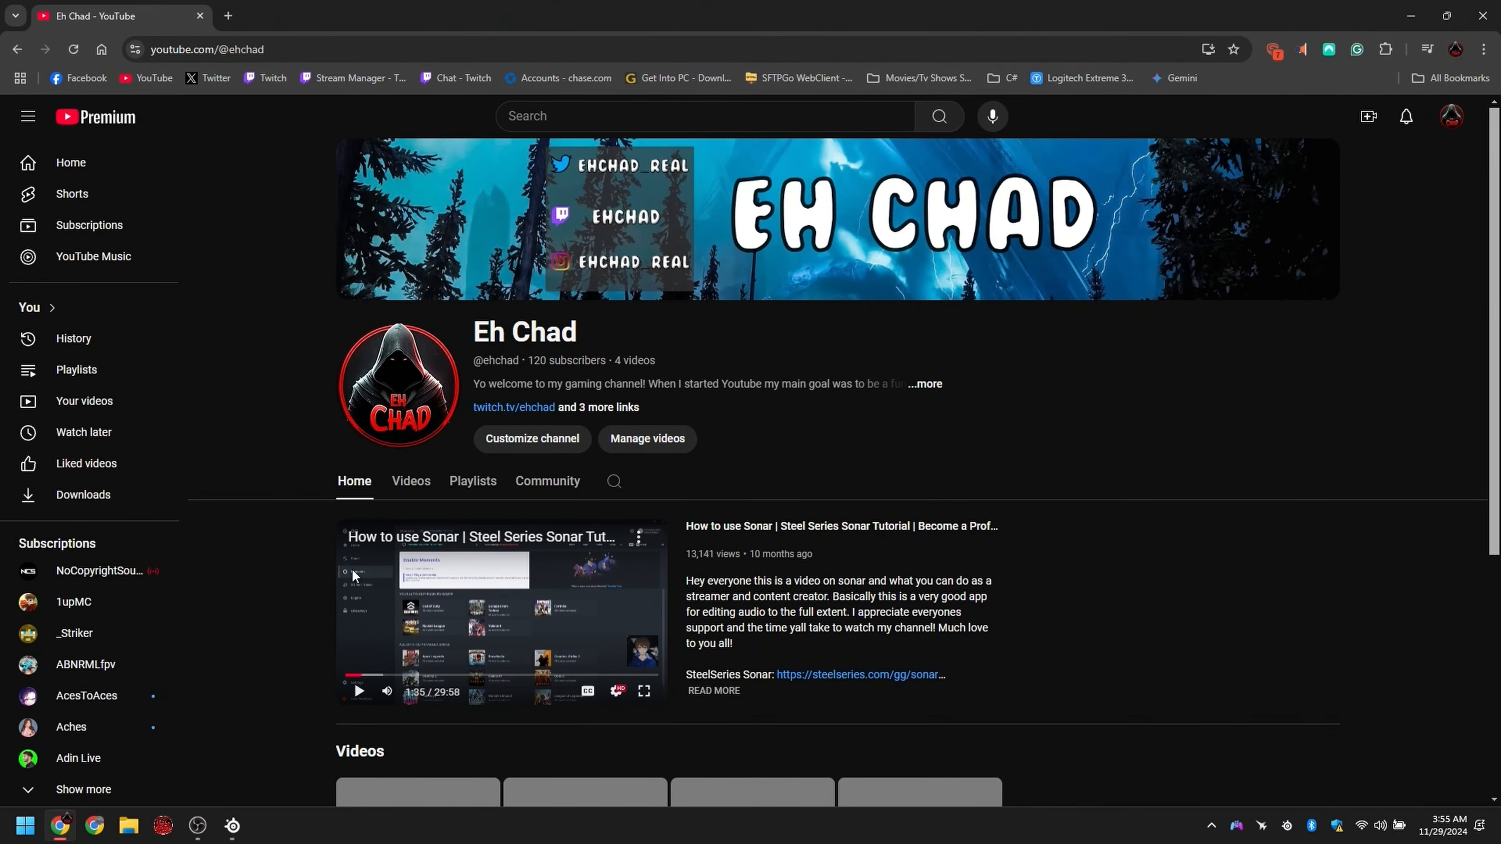
pyautogui.hotkey('alt', 'Tab')
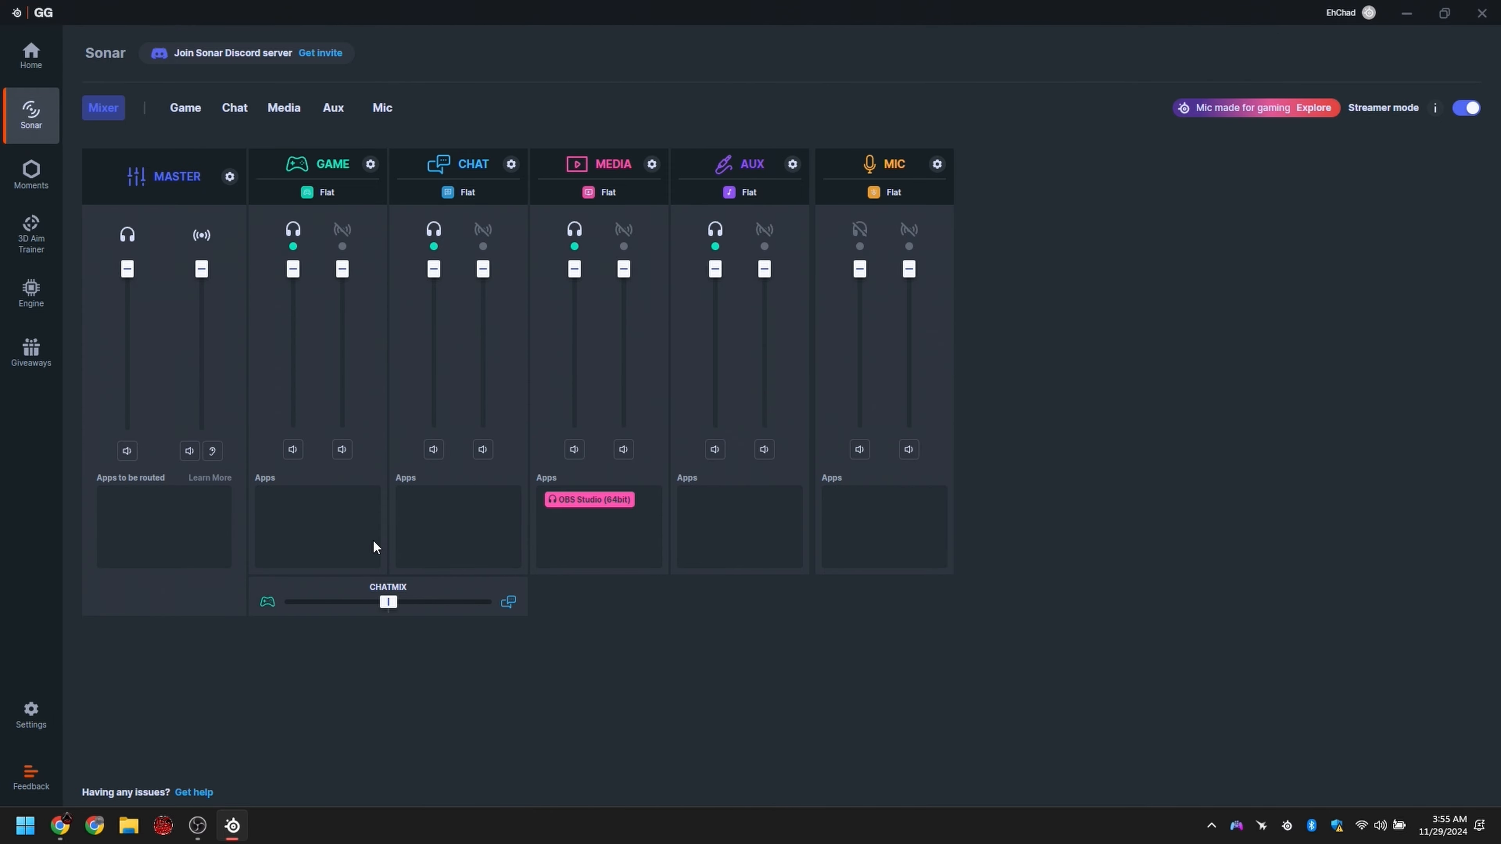
pyautogui.hotkey('alt', 'Tab')
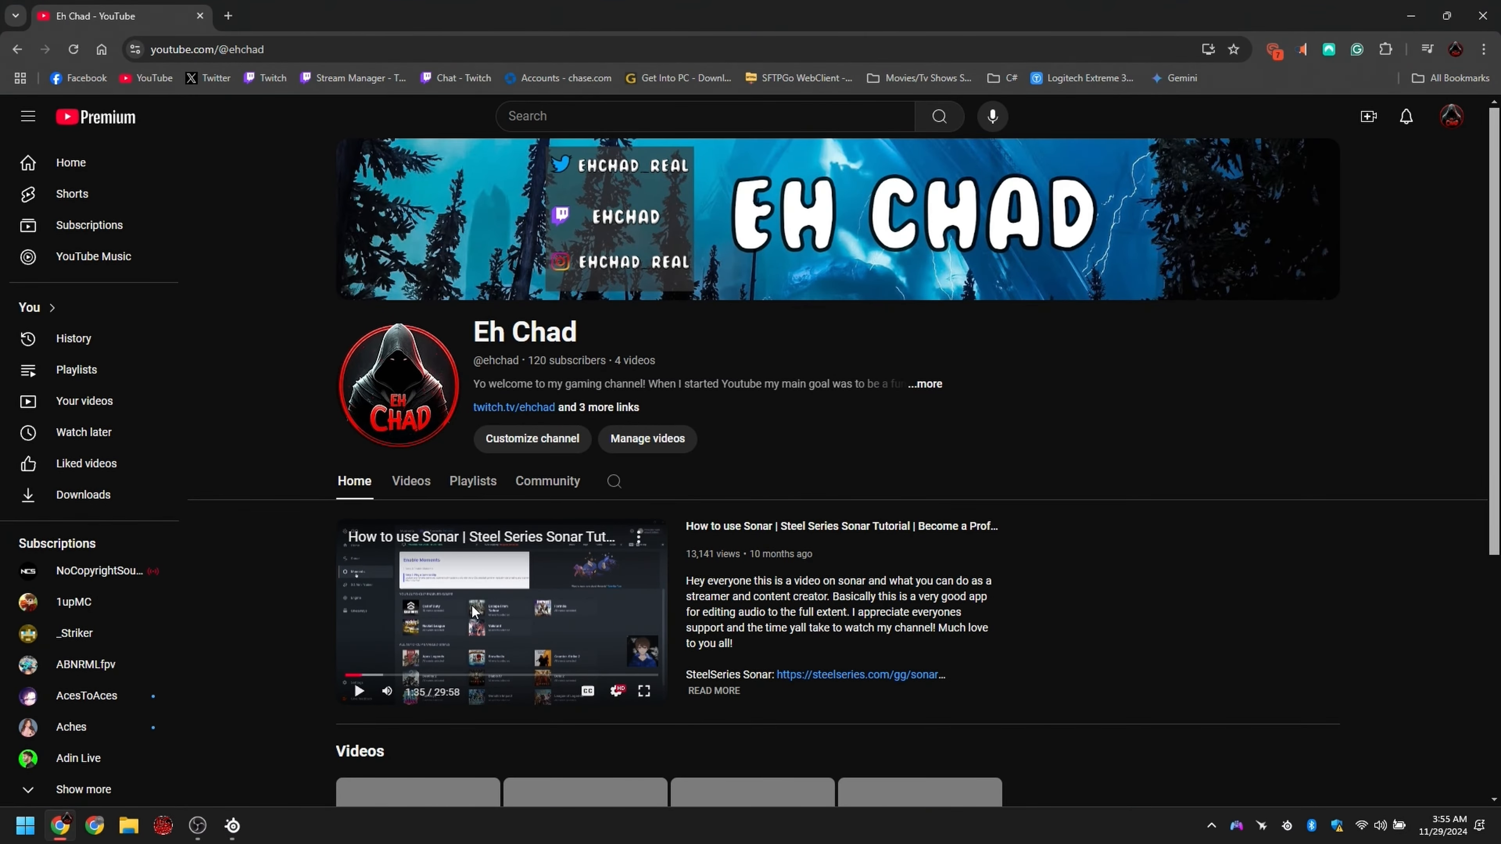
pyautogui.hotkey('alt', 'Tab')
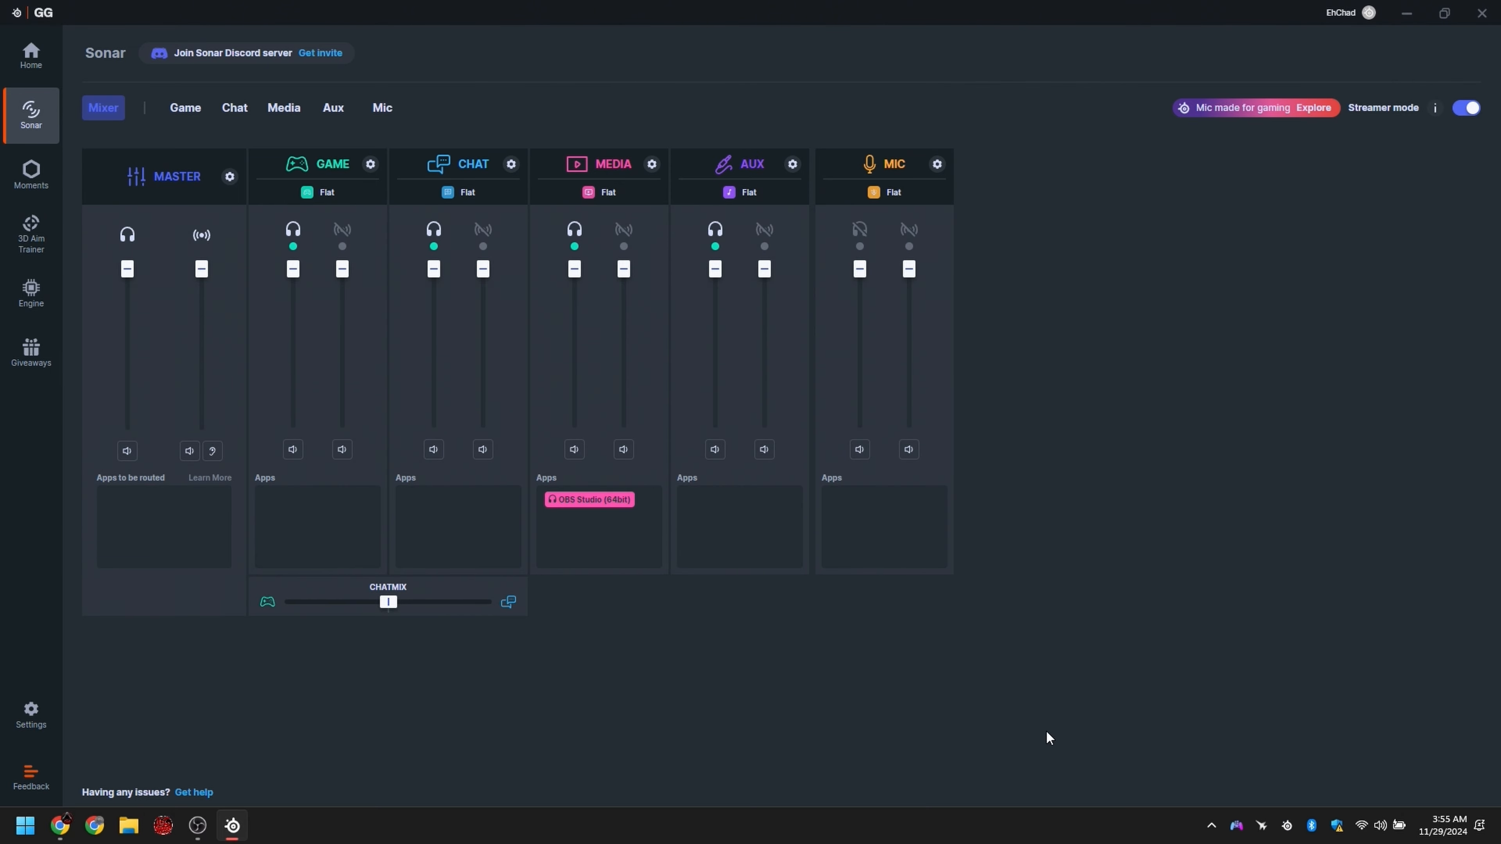
# Step: Open the Windows volume mixer and enlarge its window in front of Sonar so the app list can be read
pyautogui.rightClick(1381, 823)
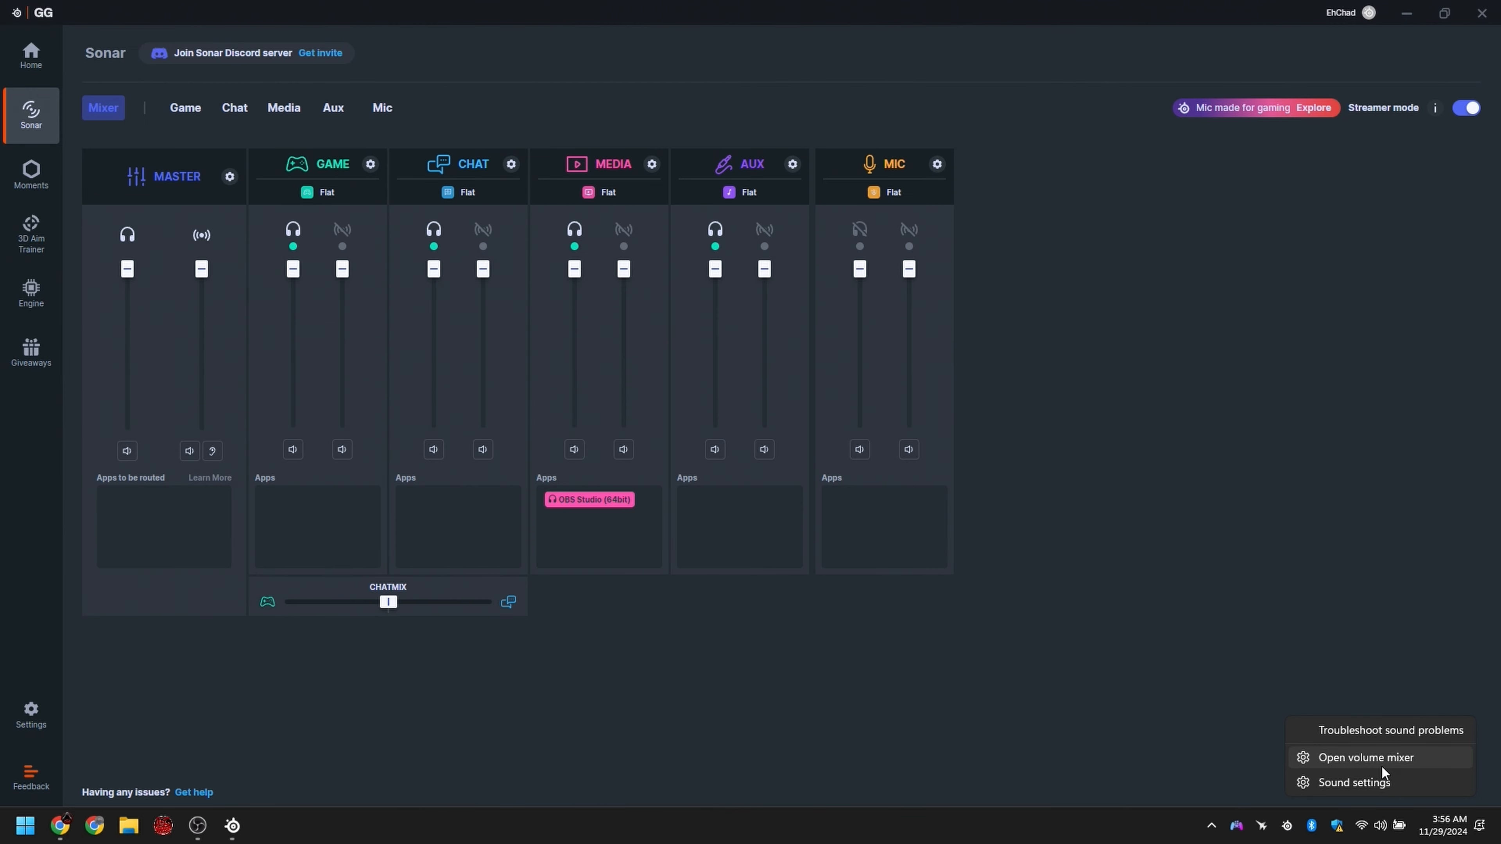
pyautogui.click(1352, 759)
pyautogui.moveTo(1035, 41); pyautogui.dragTo(1271, 217)
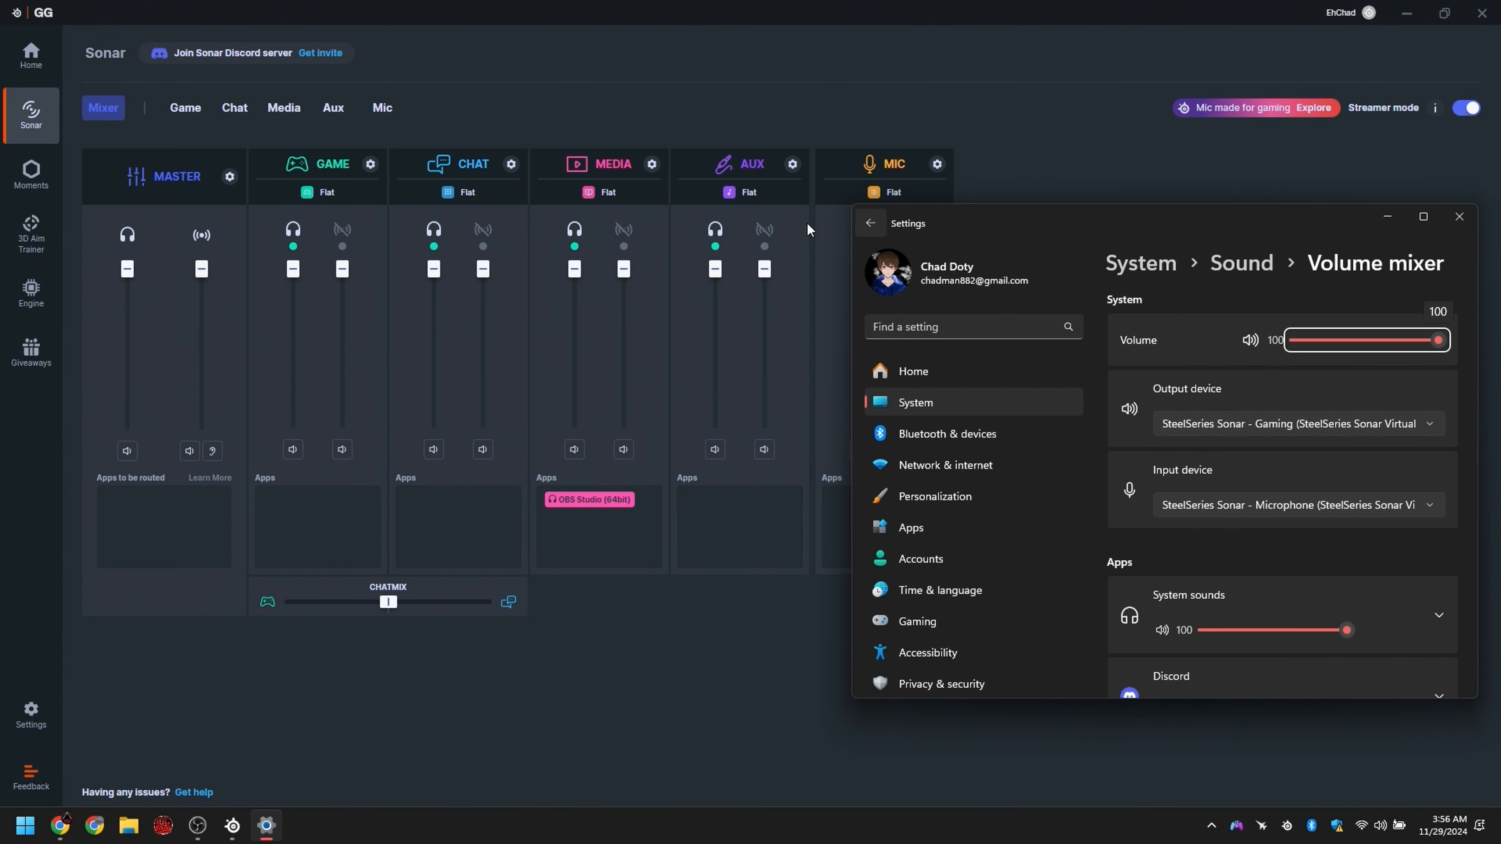
pyautogui.click(700, 144)
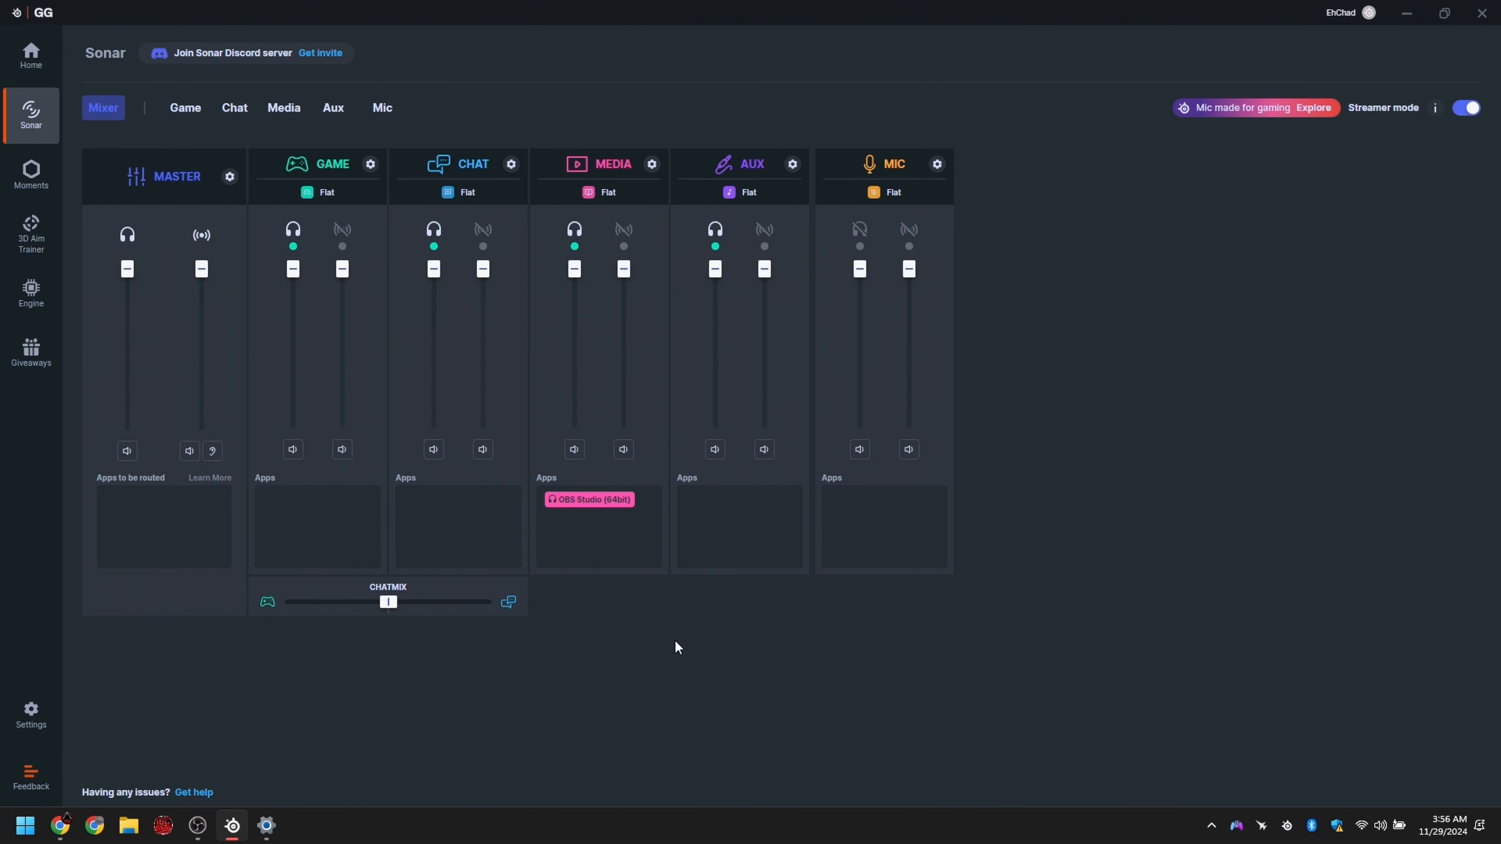
pyautogui.click(266, 825)
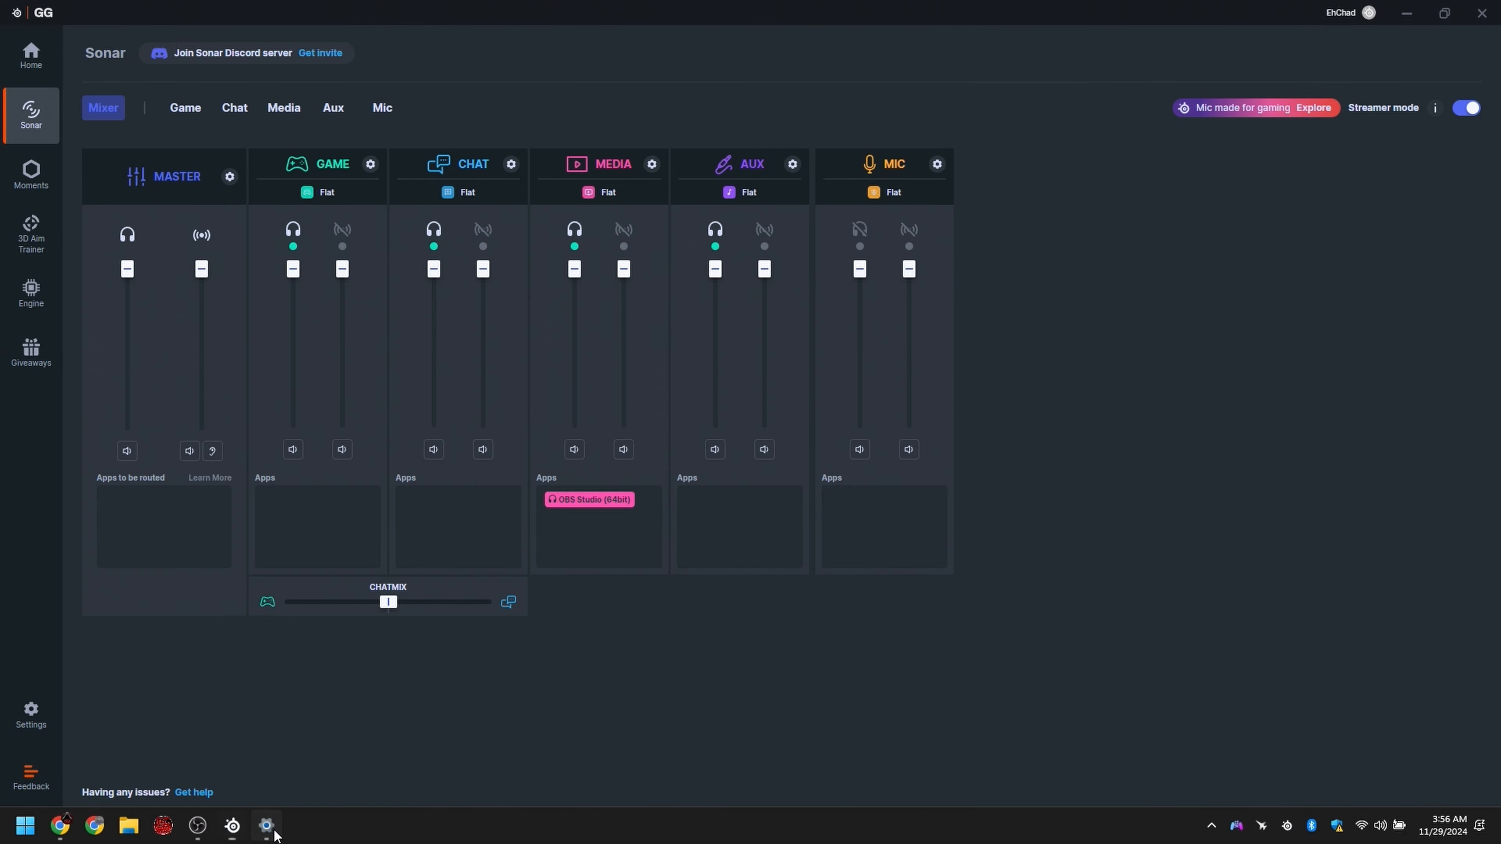
pyautogui.moveTo(1125, 224); pyautogui.dragTo(677, 165)
pyautogui.moveTo(1023, 641); pyautogui.dragTo(1445, 801)
pyautogui.moveTo(974, 166); pyautogui.dragTo(852, 59)
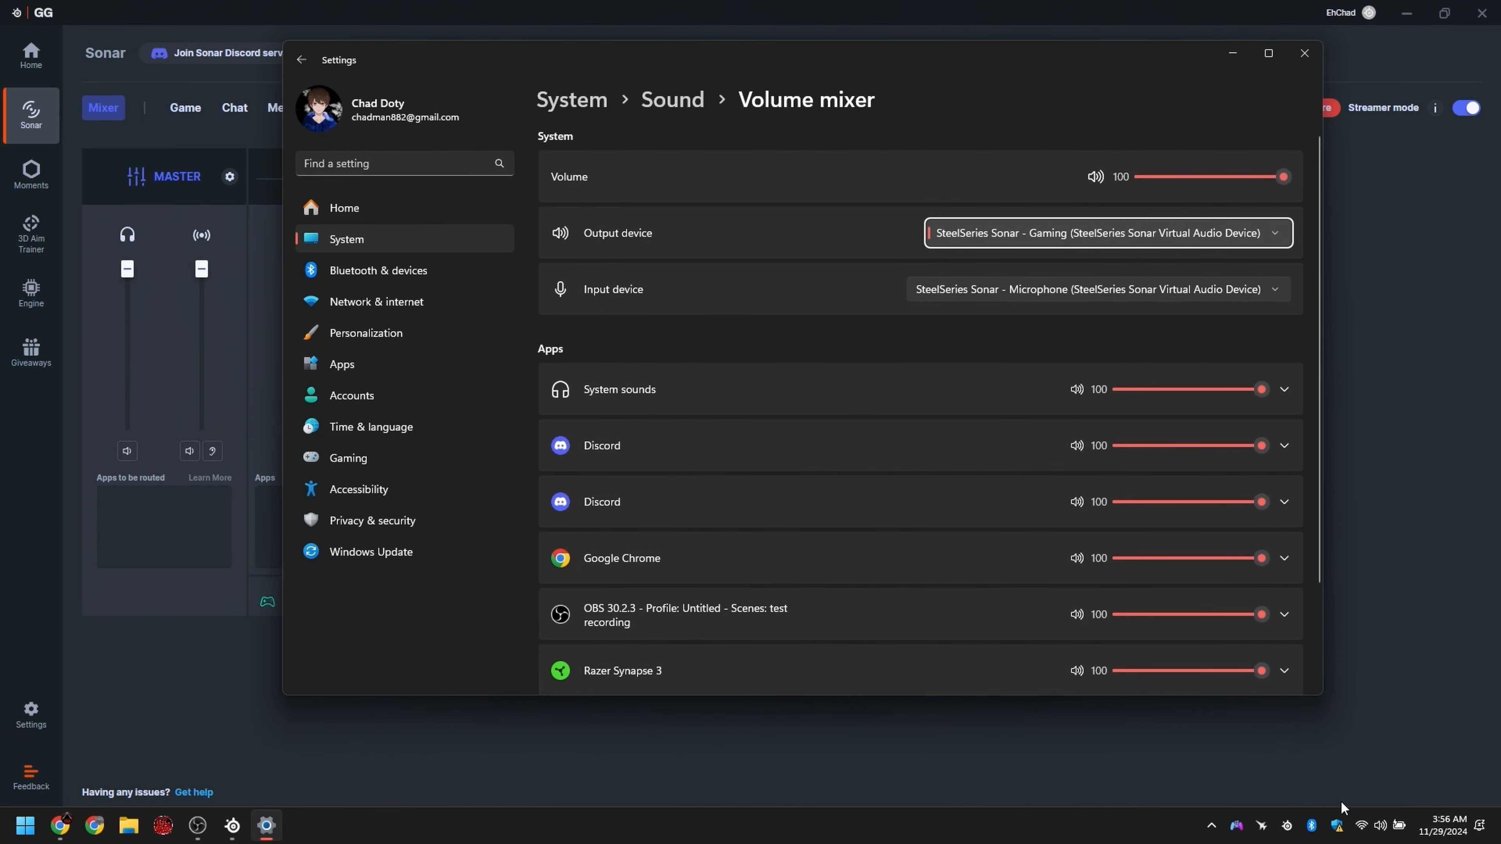
# Step: Search Windows for "volume" and open Sound mixer options to look over the list of apps
pyautogui.rightClick(1380, 825)
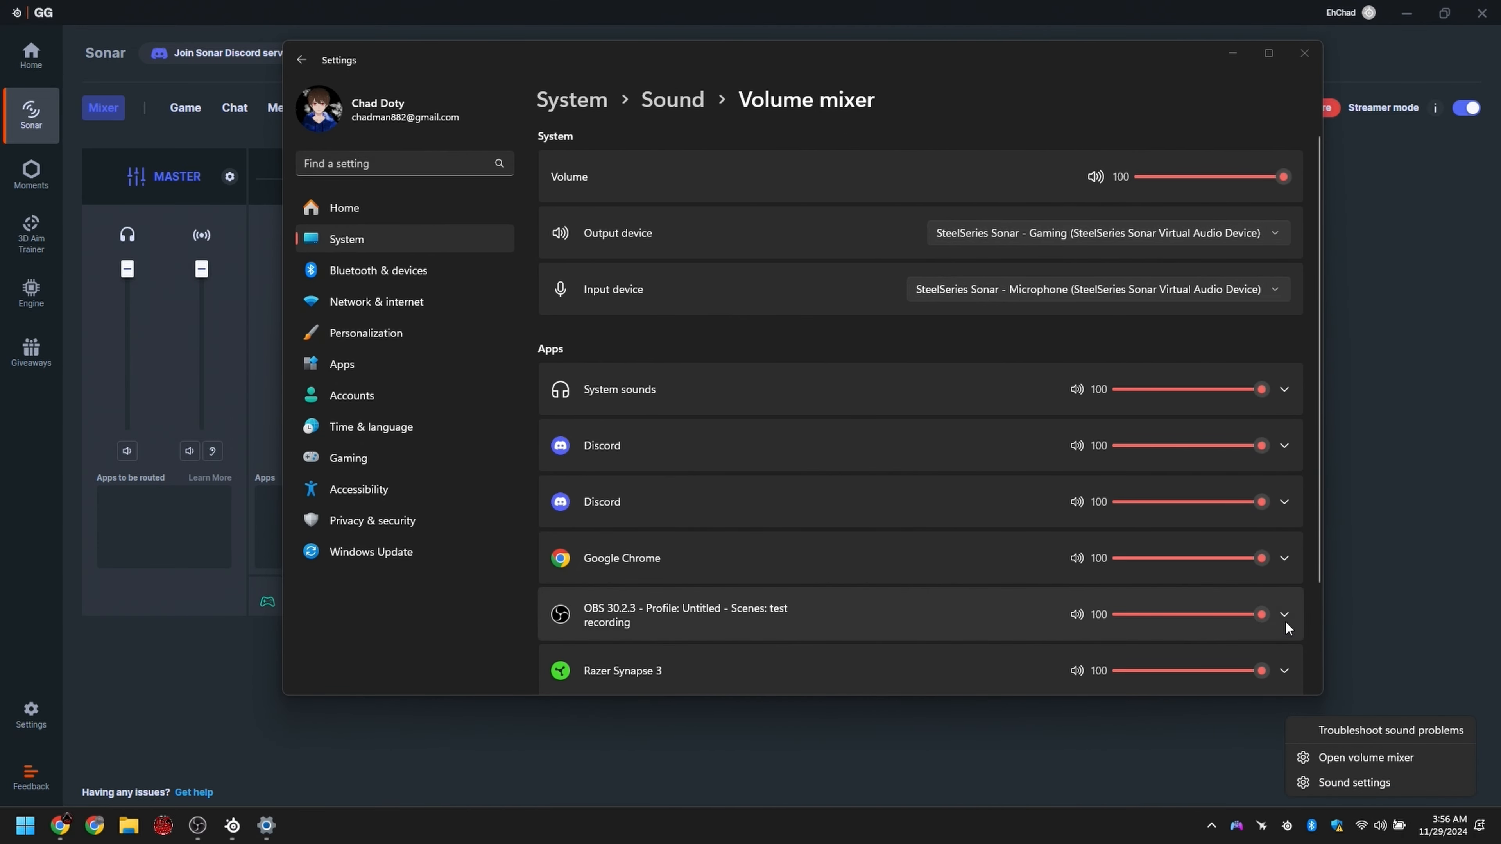
pyautogui.press('super')
pyautogui.write('volume')
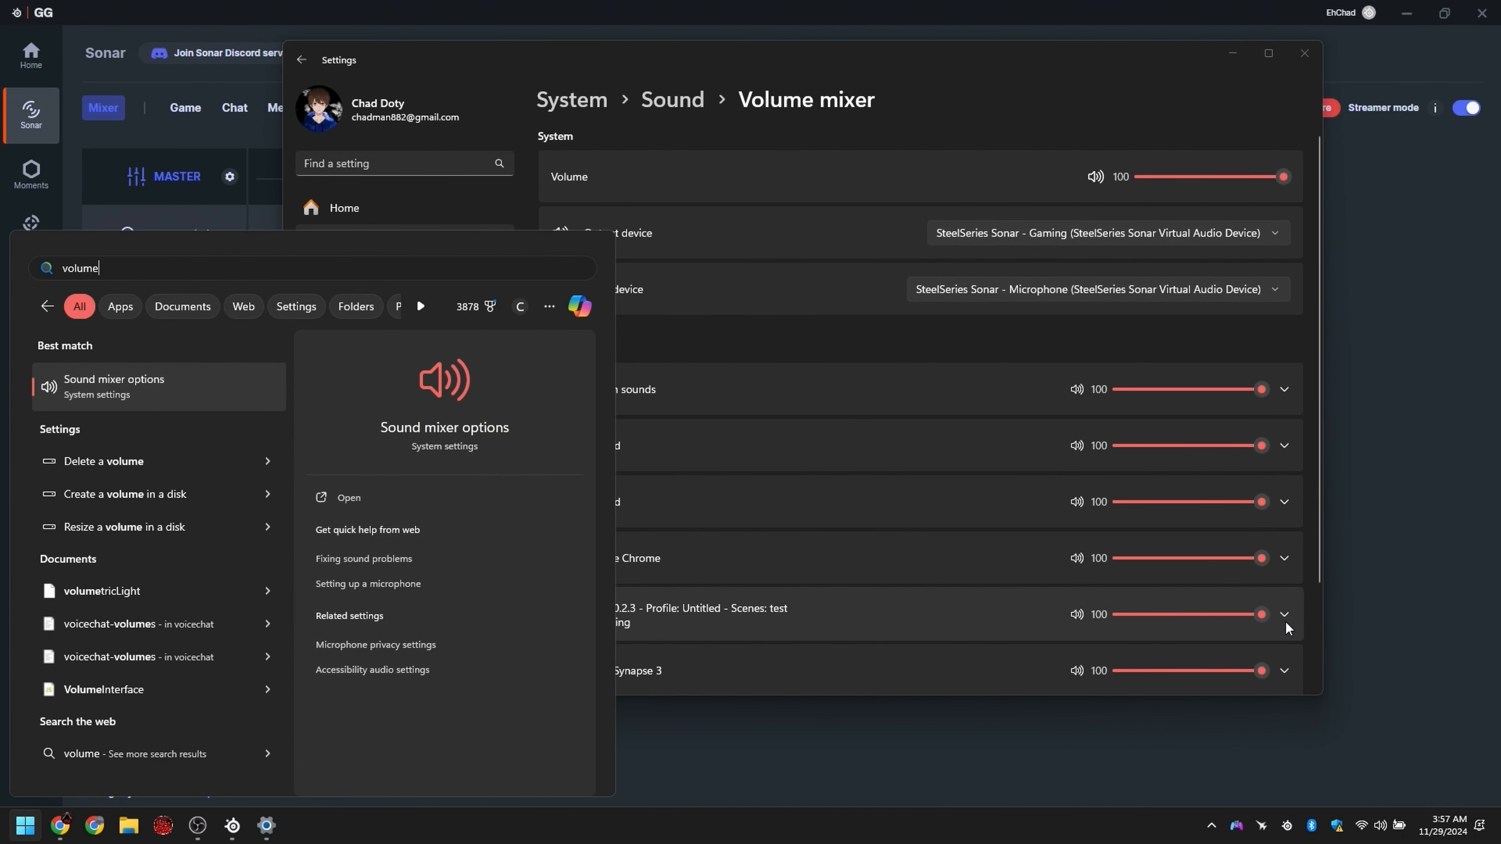
pyautogui.press('Down')
pyautogui.press('Up')
pyautogui.press('Return')
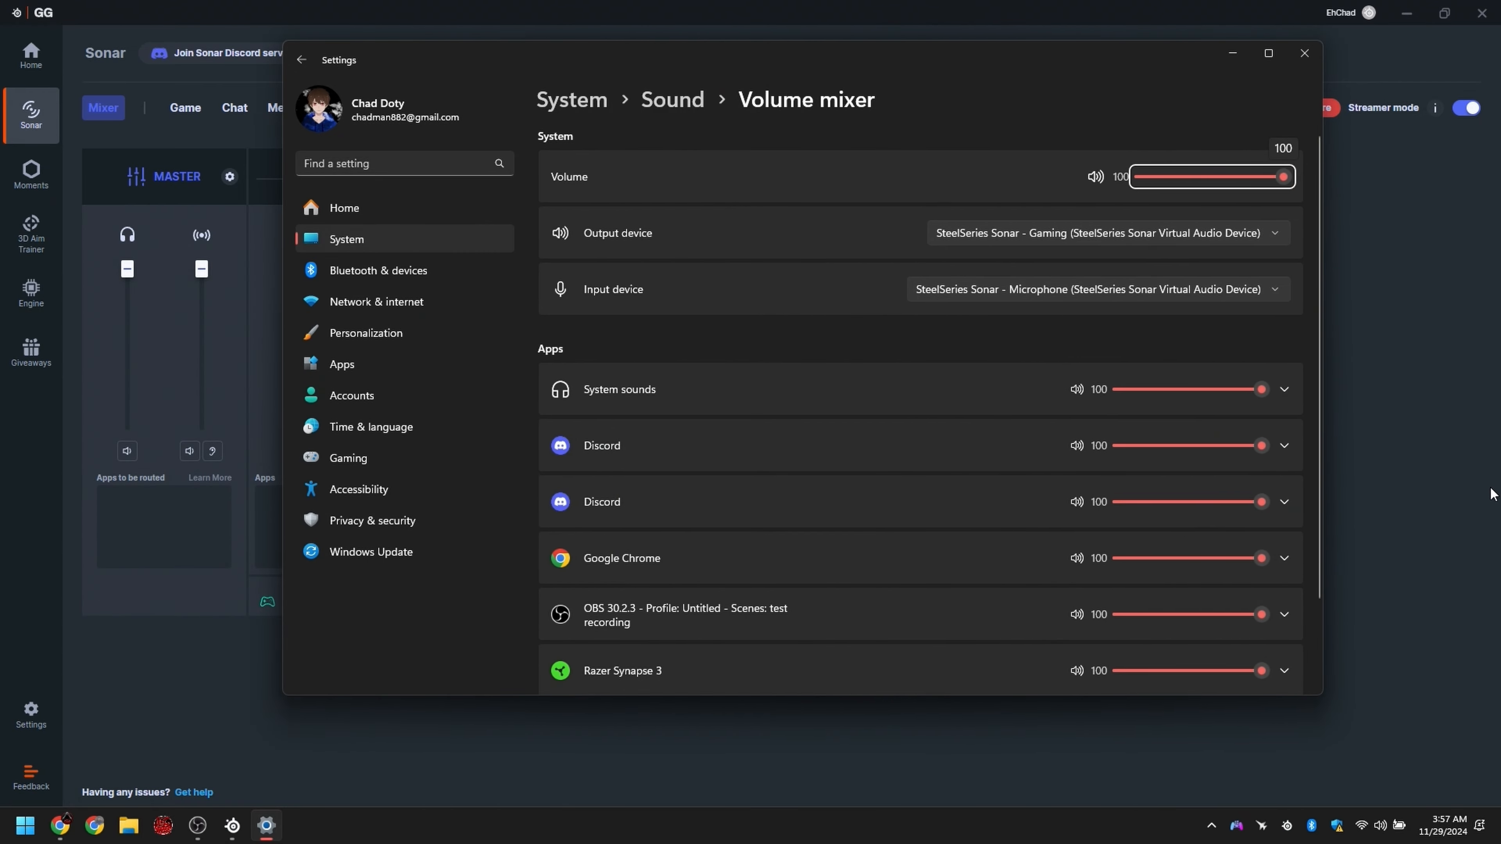
pyautogui.scroll(-2, 908, 433)
pyautogui.scroll(2, 886, 461)
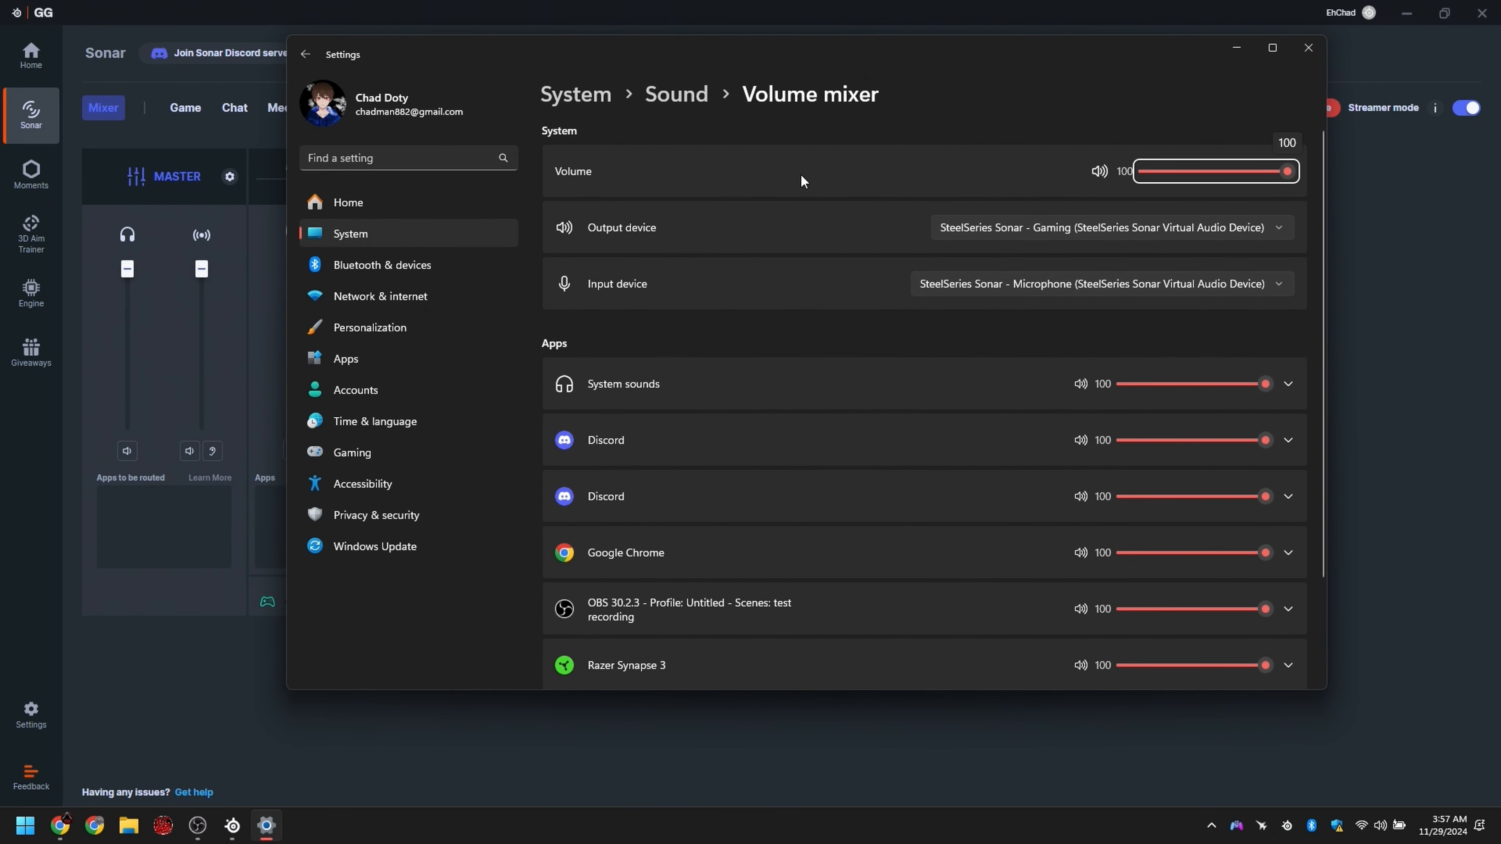
# Step: Maximize the volume mixer and examine Google Chrome's output device setting and its available SteelSeries Sonar devices
pyautogui.scroll(-2, 670, 582)
pyautogui.click(666, 435)
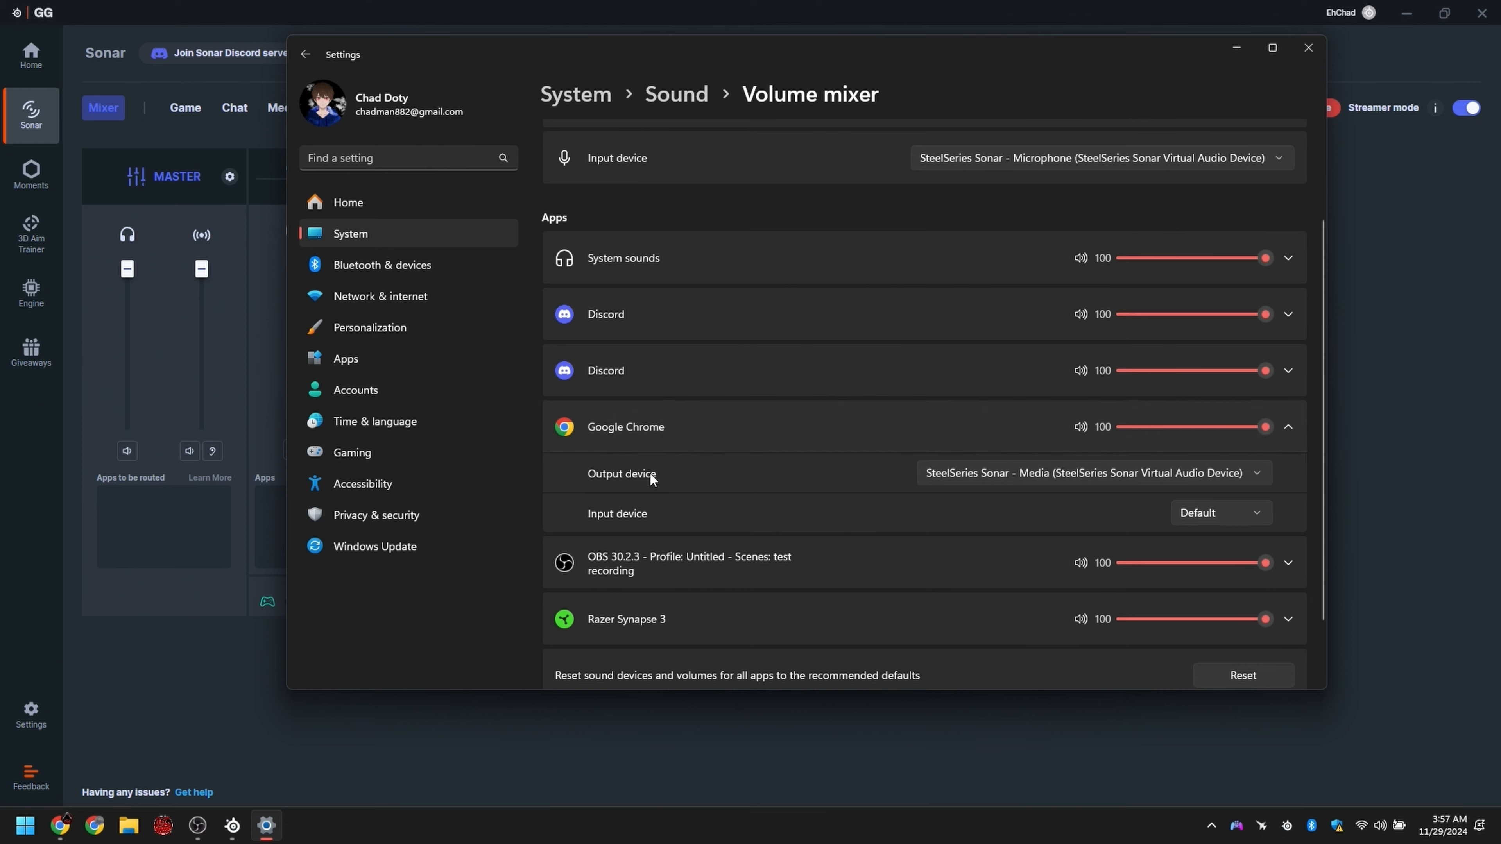
pyautogui.click(1068, 476)
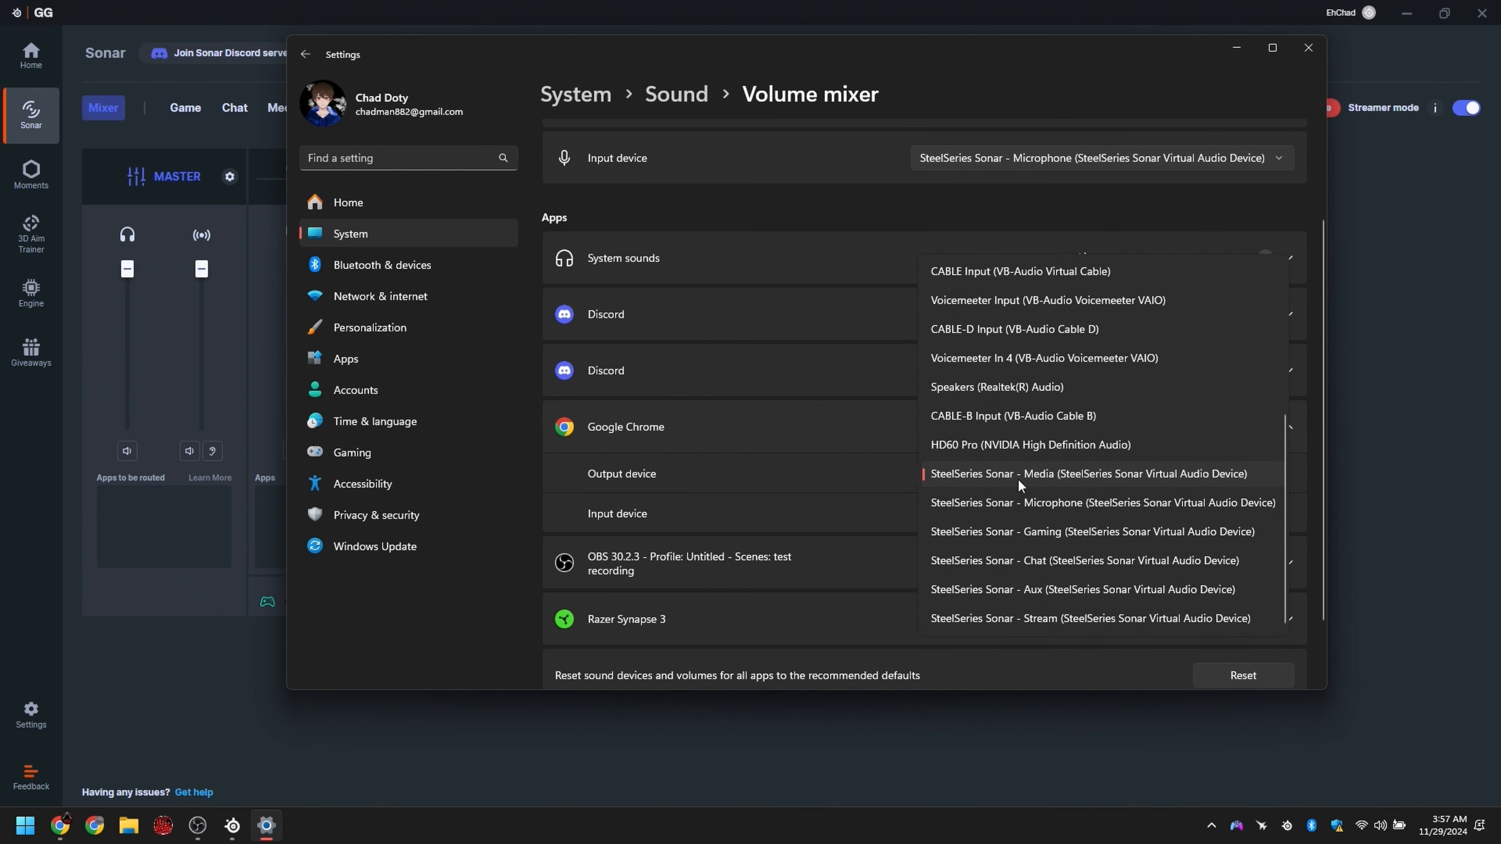
pyautogui.click(1272, 48)
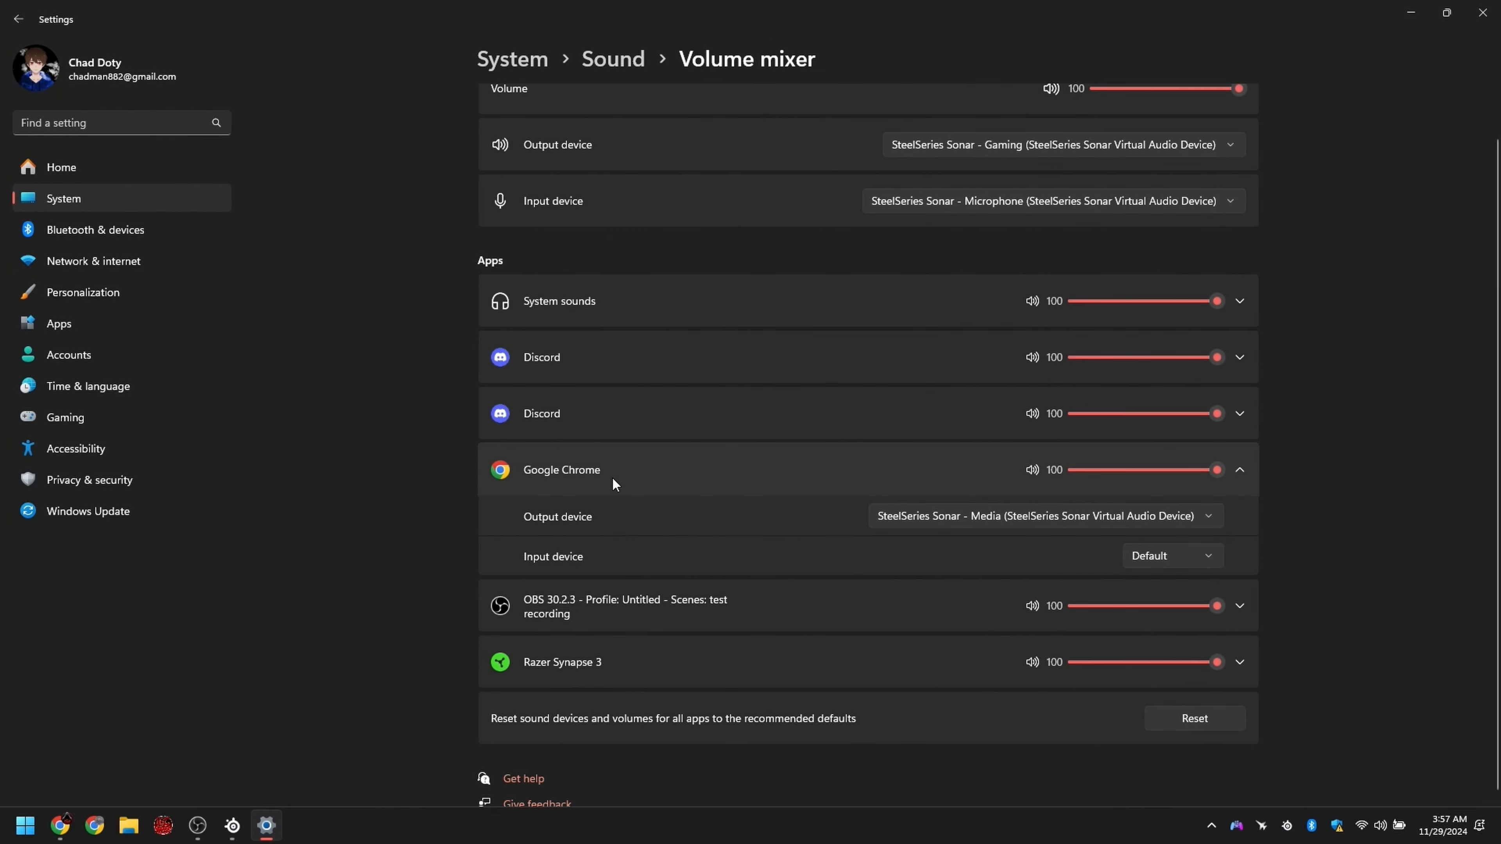
pyautogui.click(899, 517)
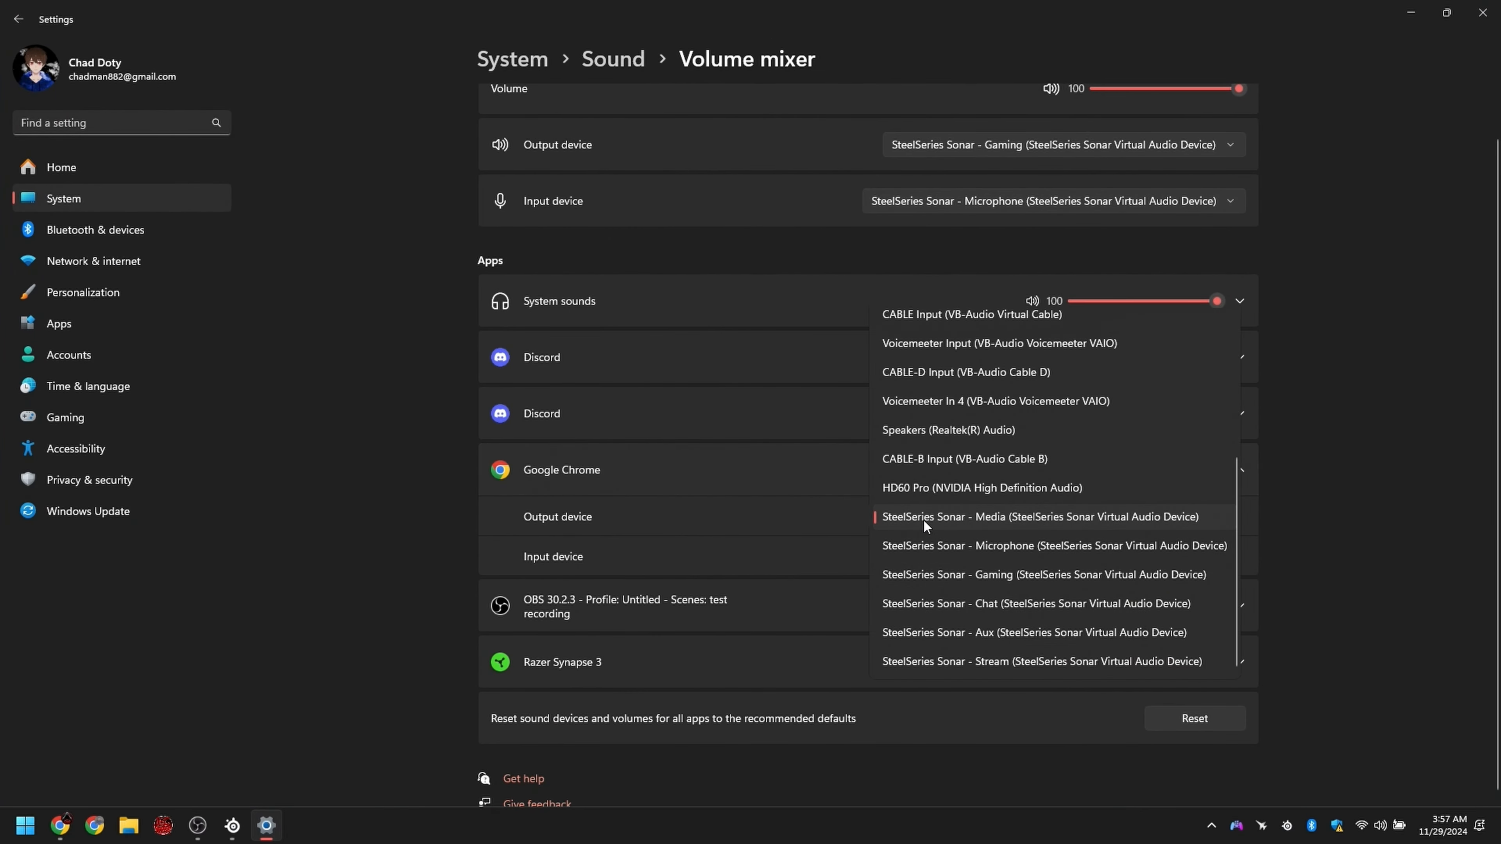
pyautogui.click(595, 472)
pyautogui.click(595, 471)
# Step: Check the output and input device settings of both Discord entries in the volume mixer
pyautogui.click(550, 466)
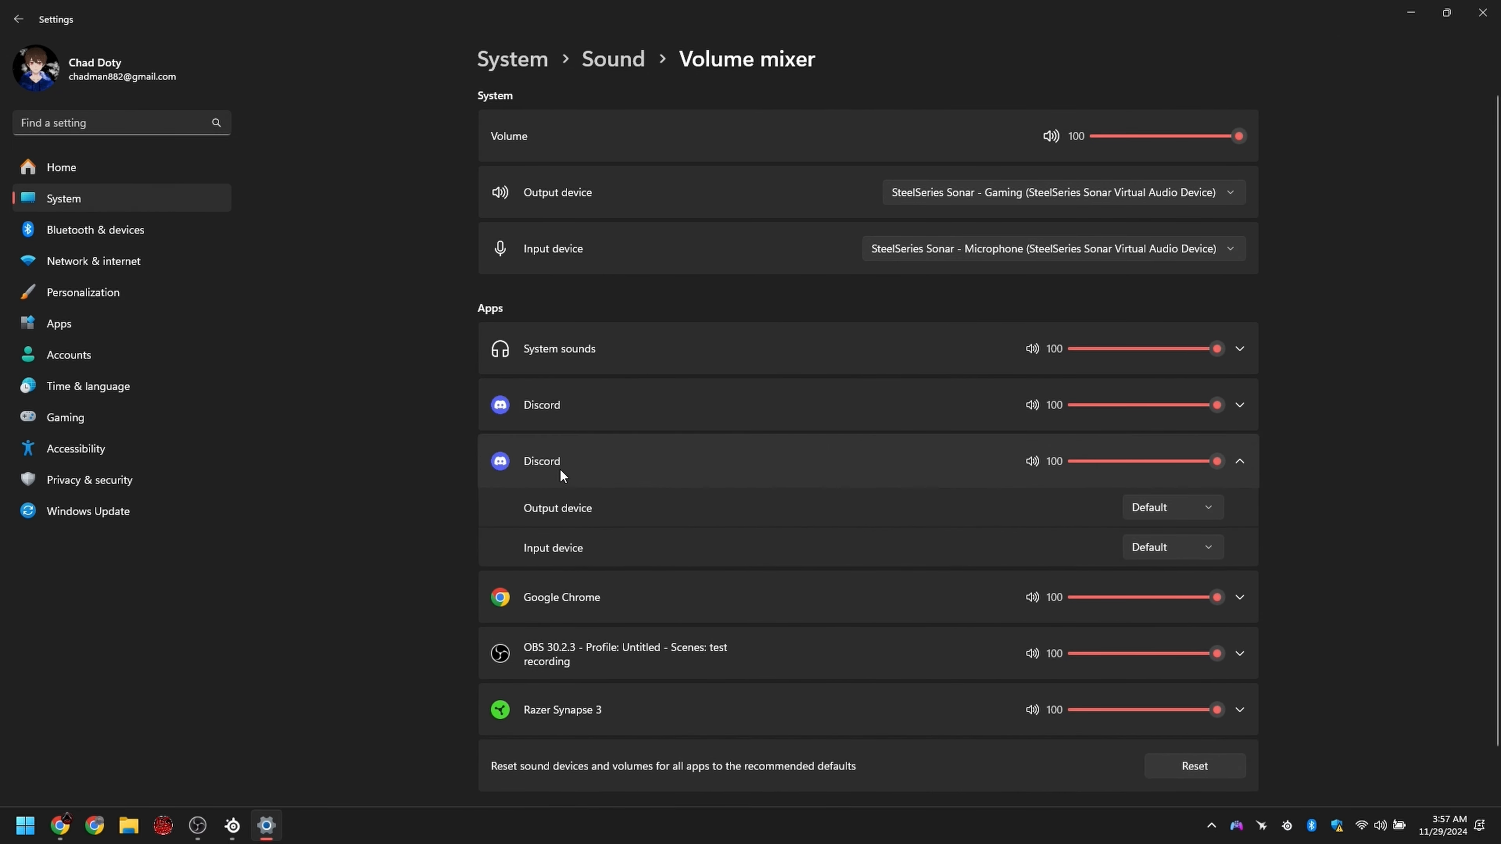
pyautogui.click(566, 468)
pyautogui.click(584, 401)
pyautogui.click(590, 406)
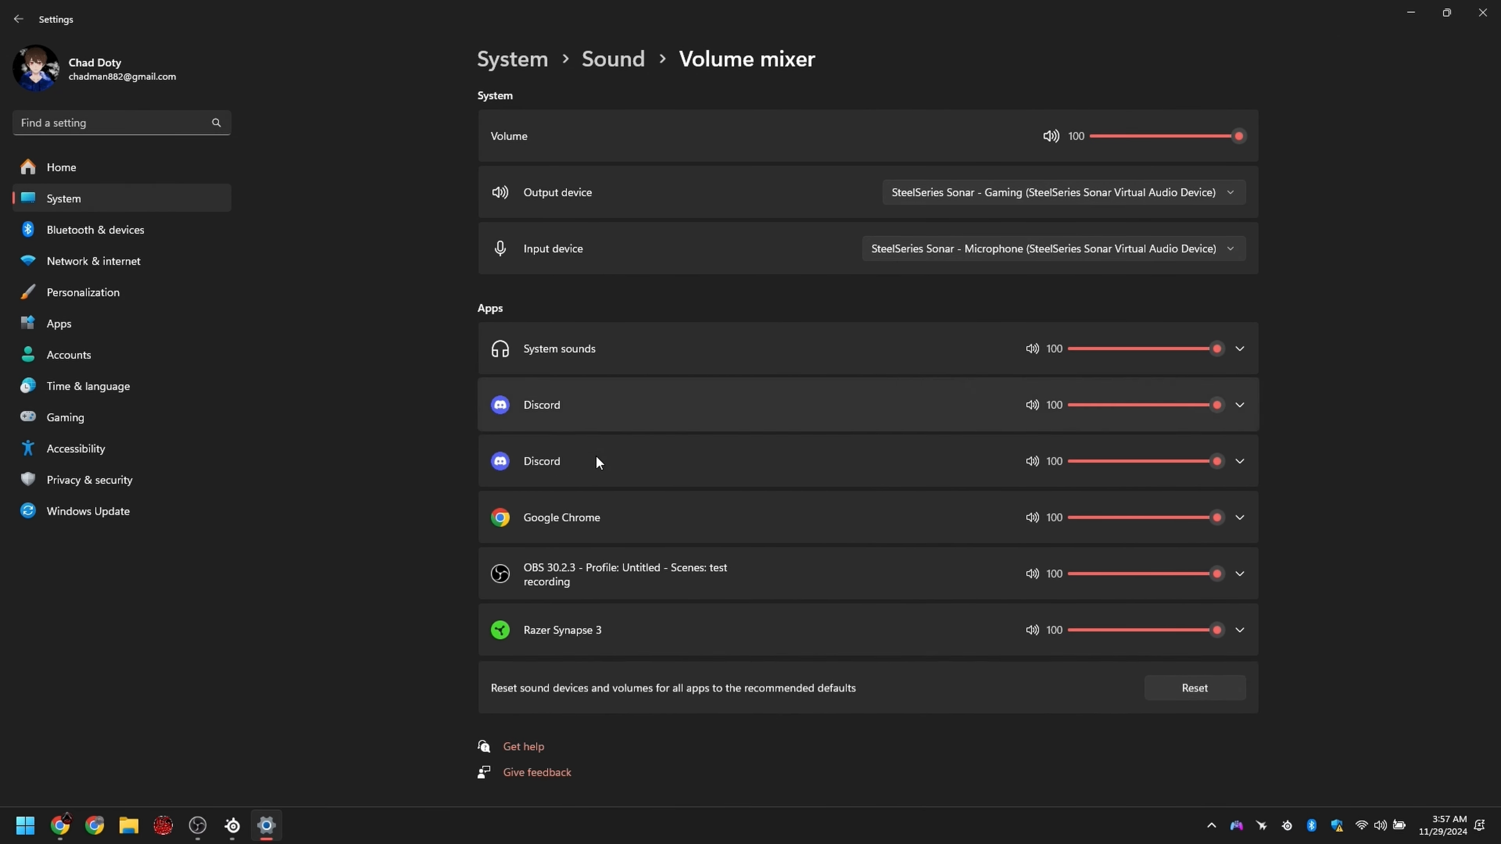
# Step: Switch to Discord, decline changing to the newly detected audio device, and open the Voice & Video settings
pyautogui.click(1211, 826)
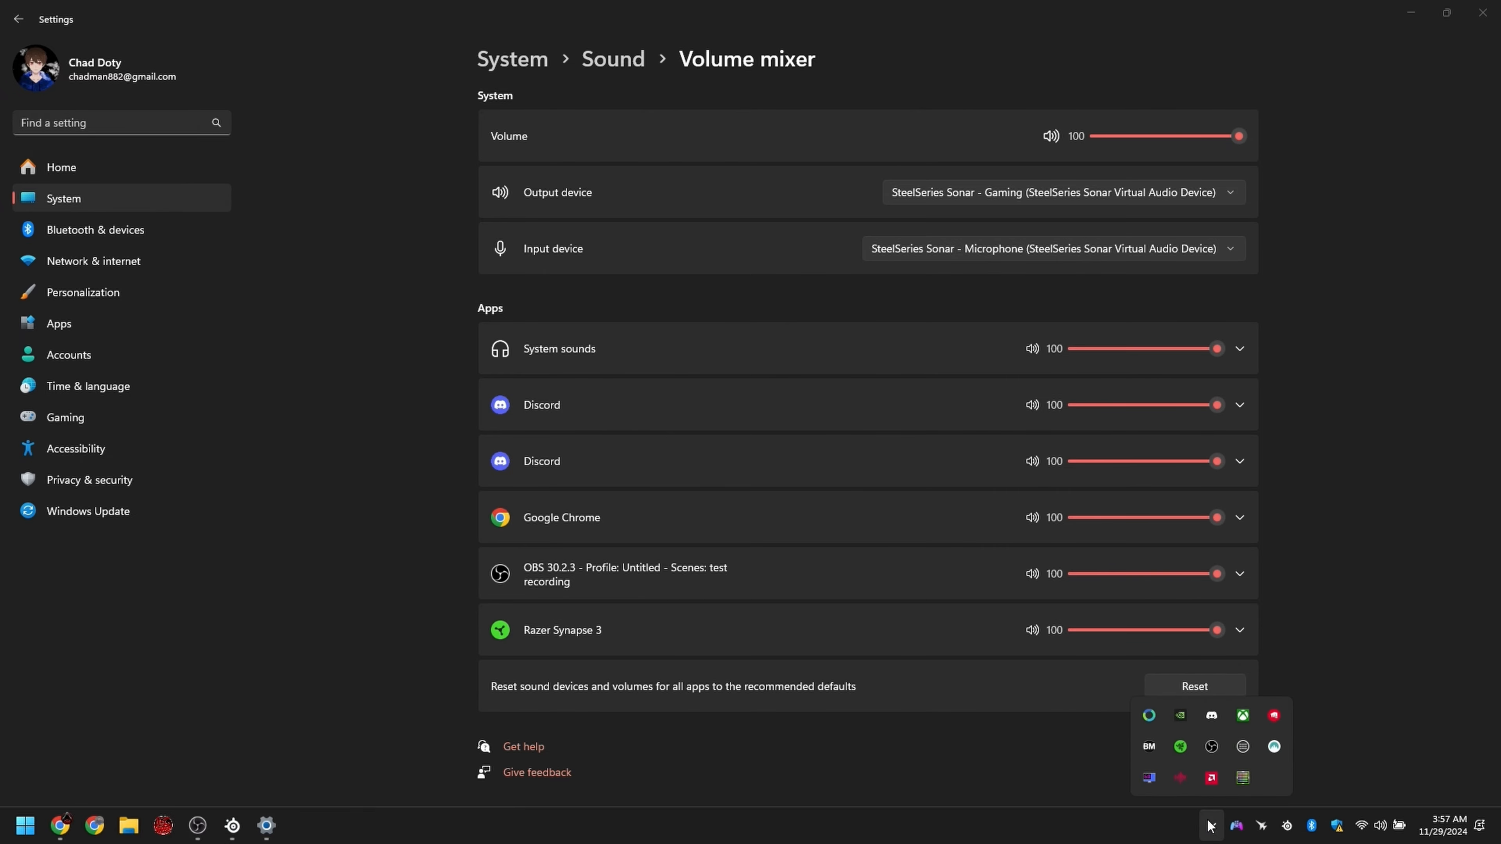
pyautogui.click(1211, 715)
pyautogui.click(385, 475)
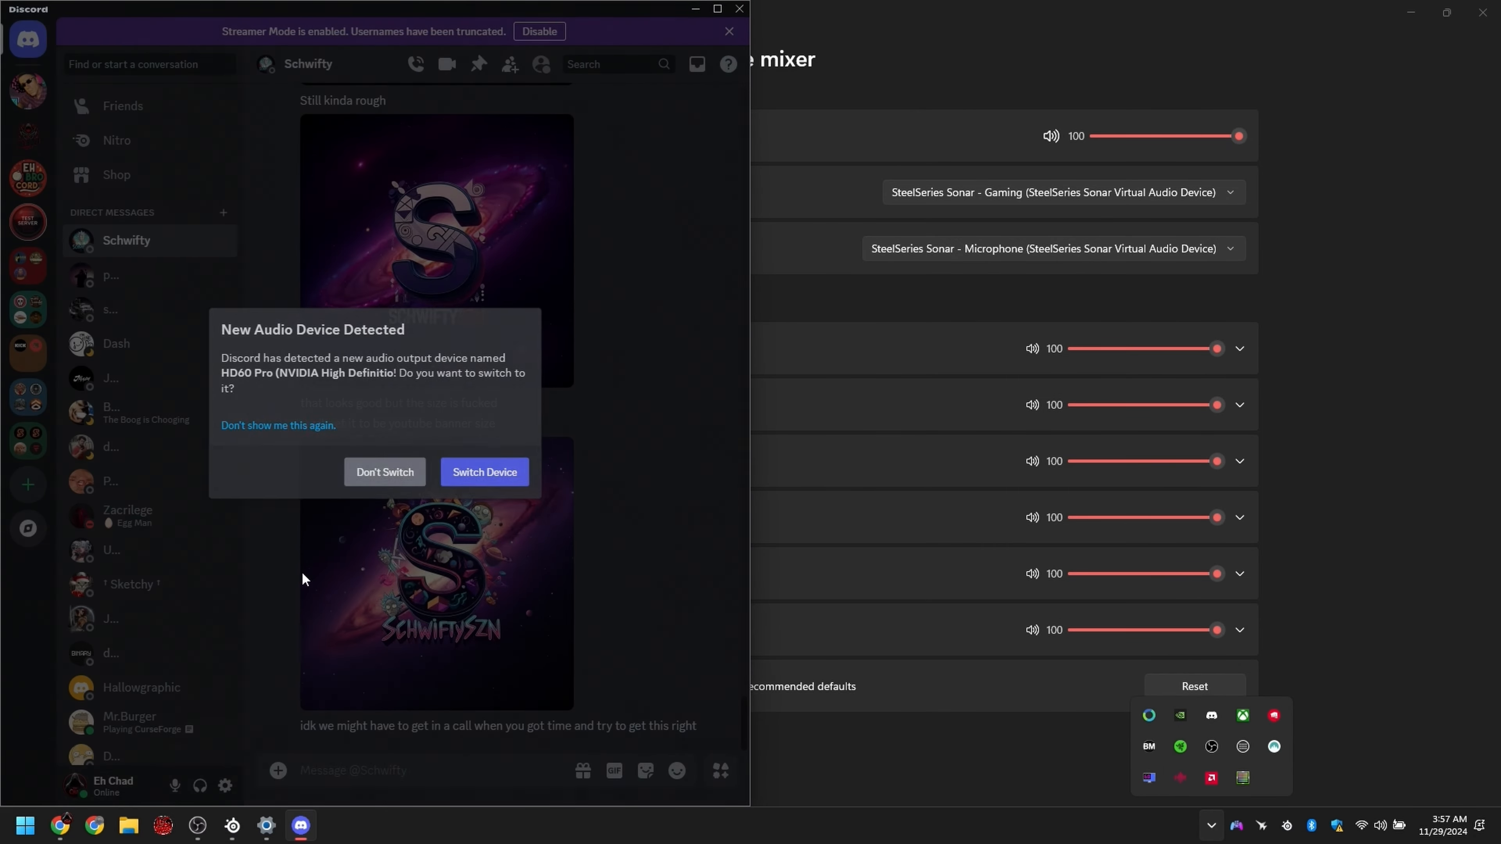
pyautogui.click(228, 793)
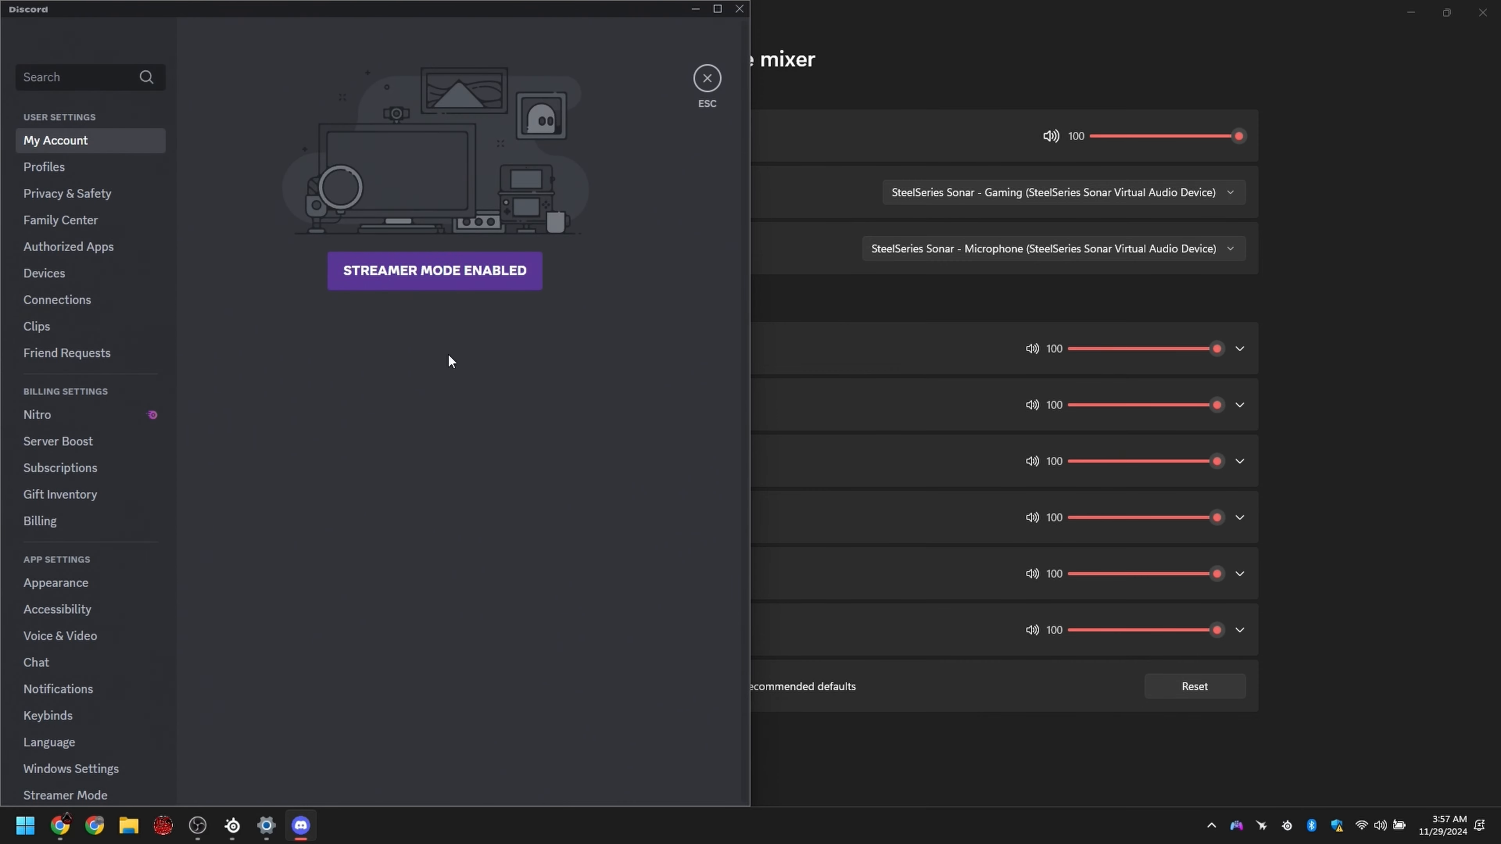
pyautogui.click(86, 637)
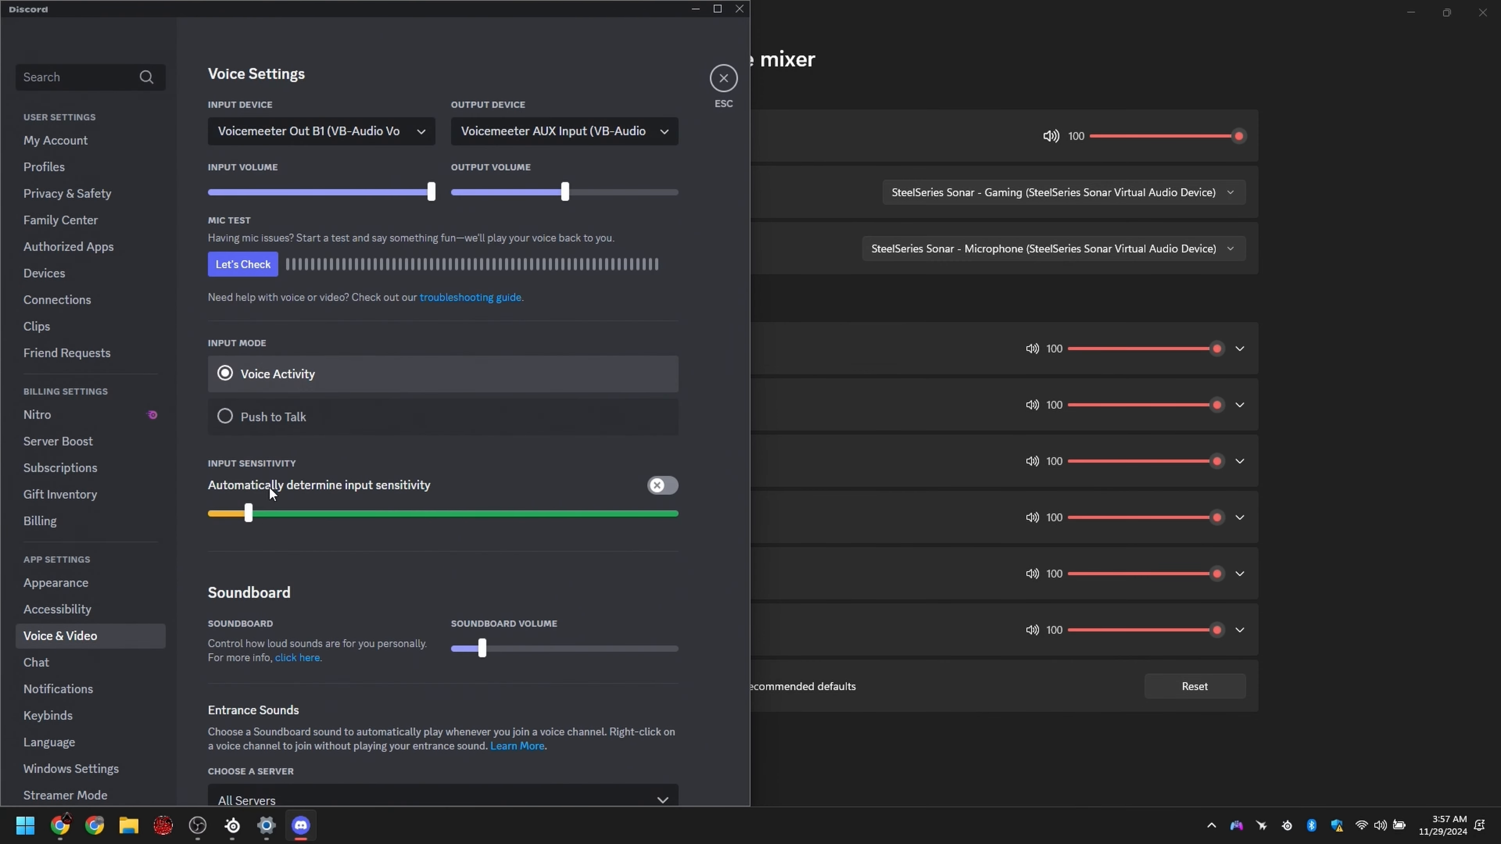
# Step: Set Discord's input device to SteelSeries Sonar - Microphone and output device to SteelSeries Sonar - Chat, and return to the Sonar mixer
pyautogui.click(527, 132)
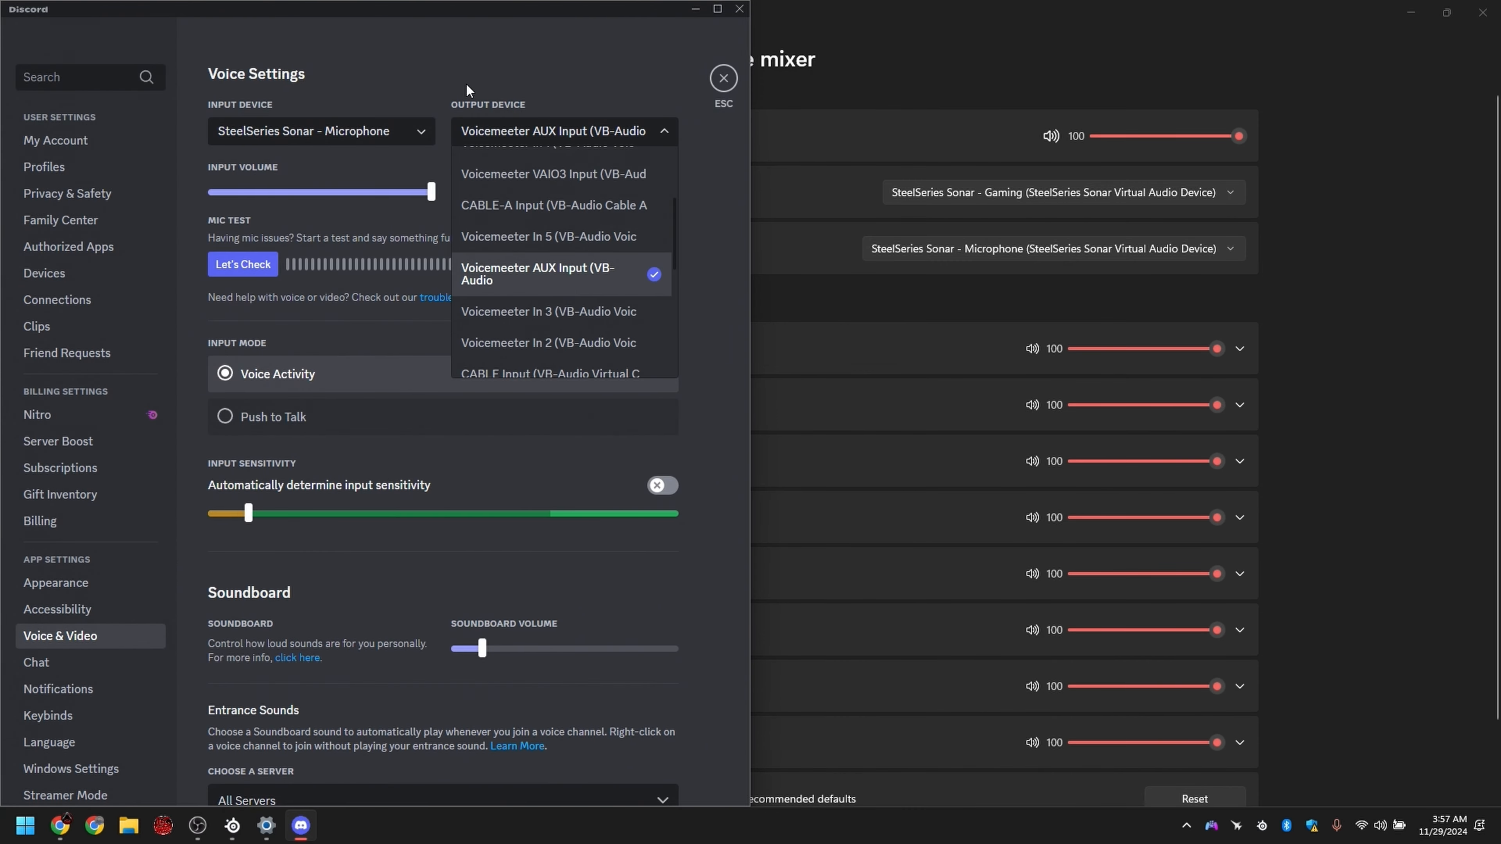
pyautogui.scroll(-5, 582, 336)
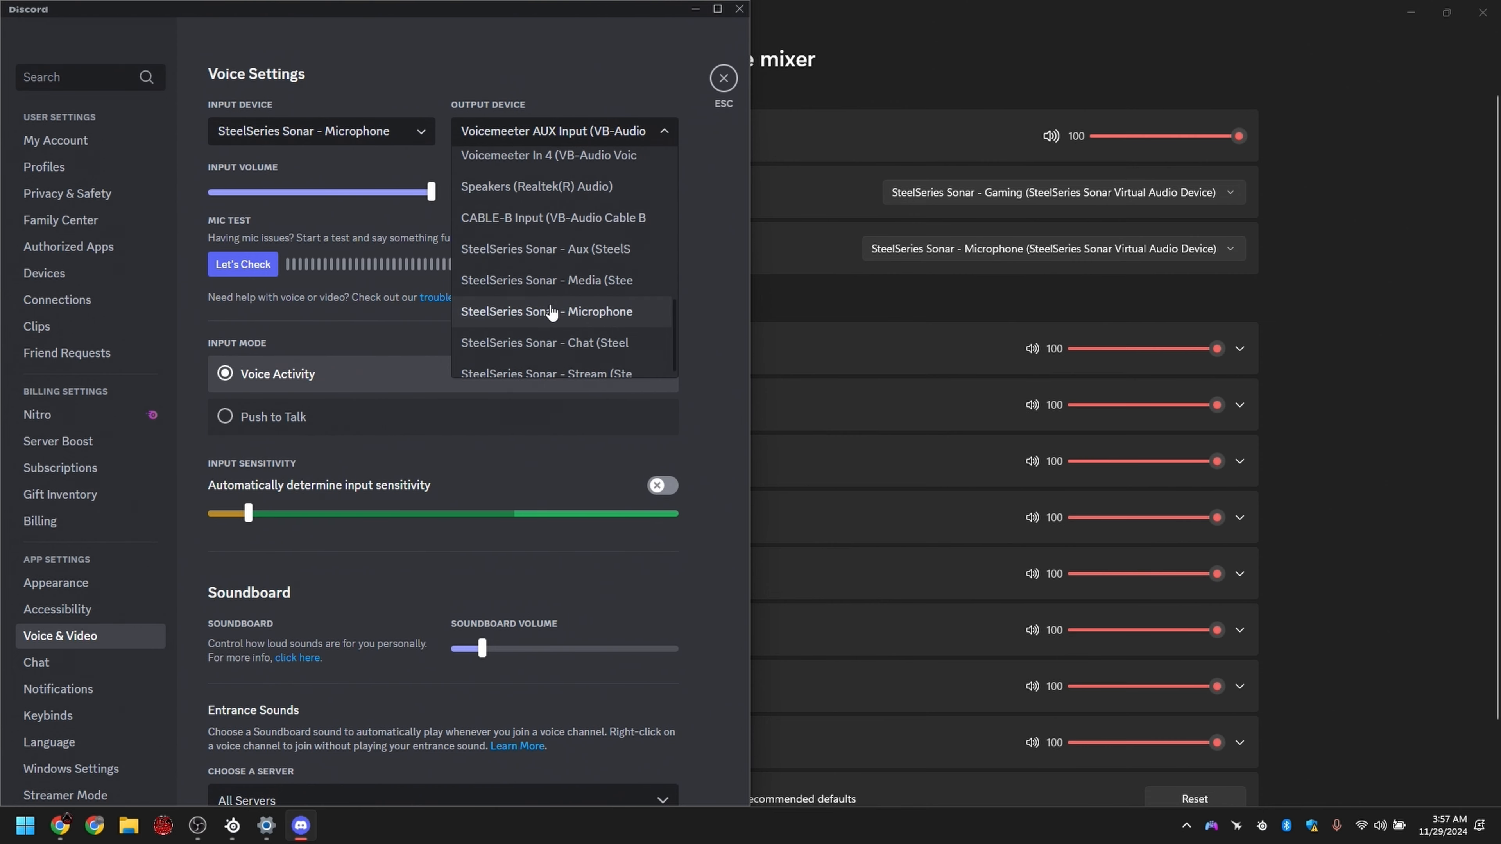
pyautogui.click(598, 342)
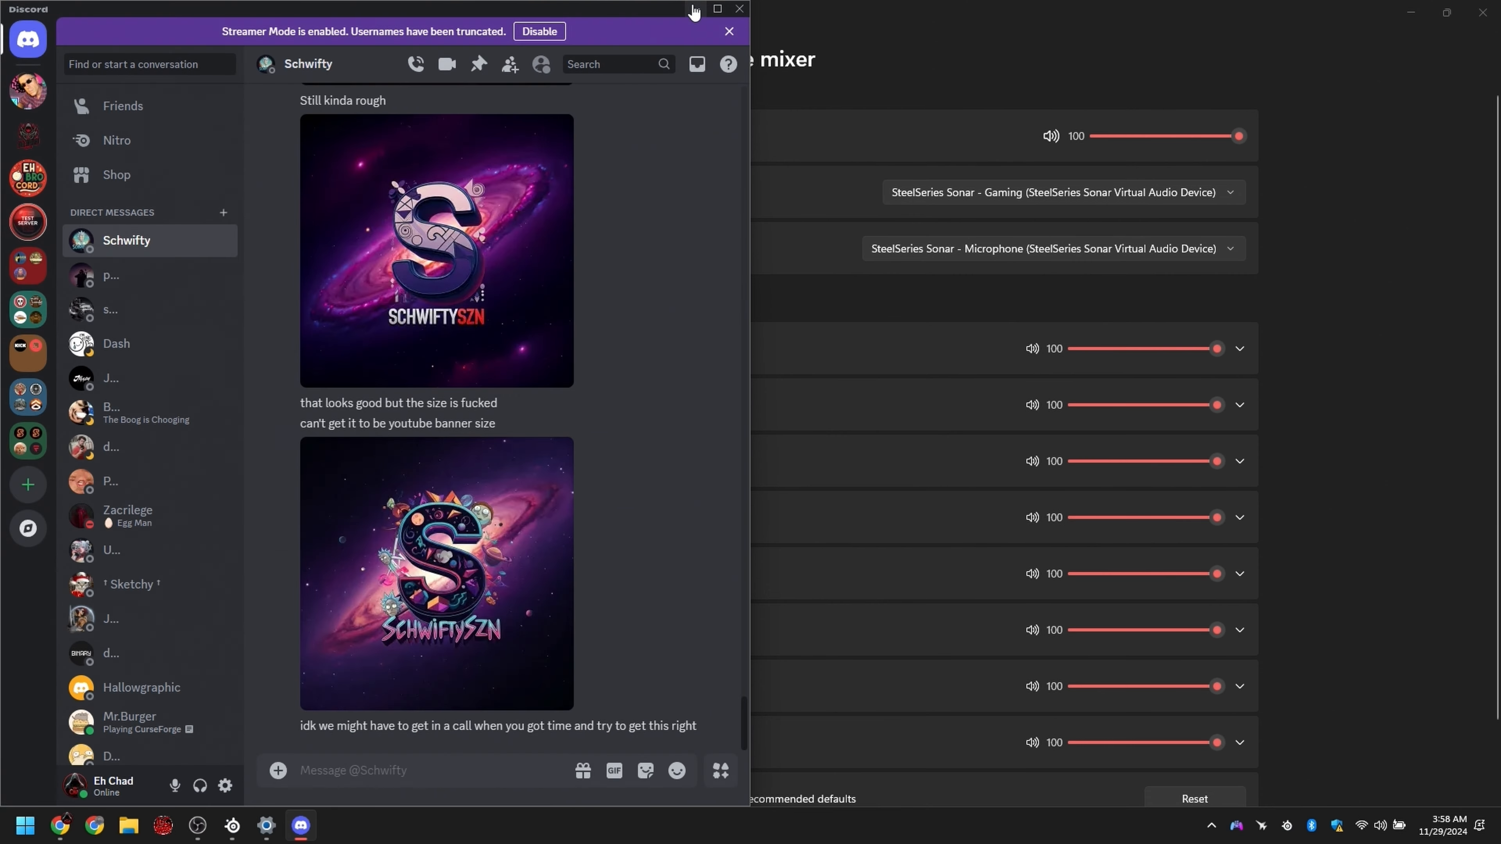
pyautogui.click(694, 10)
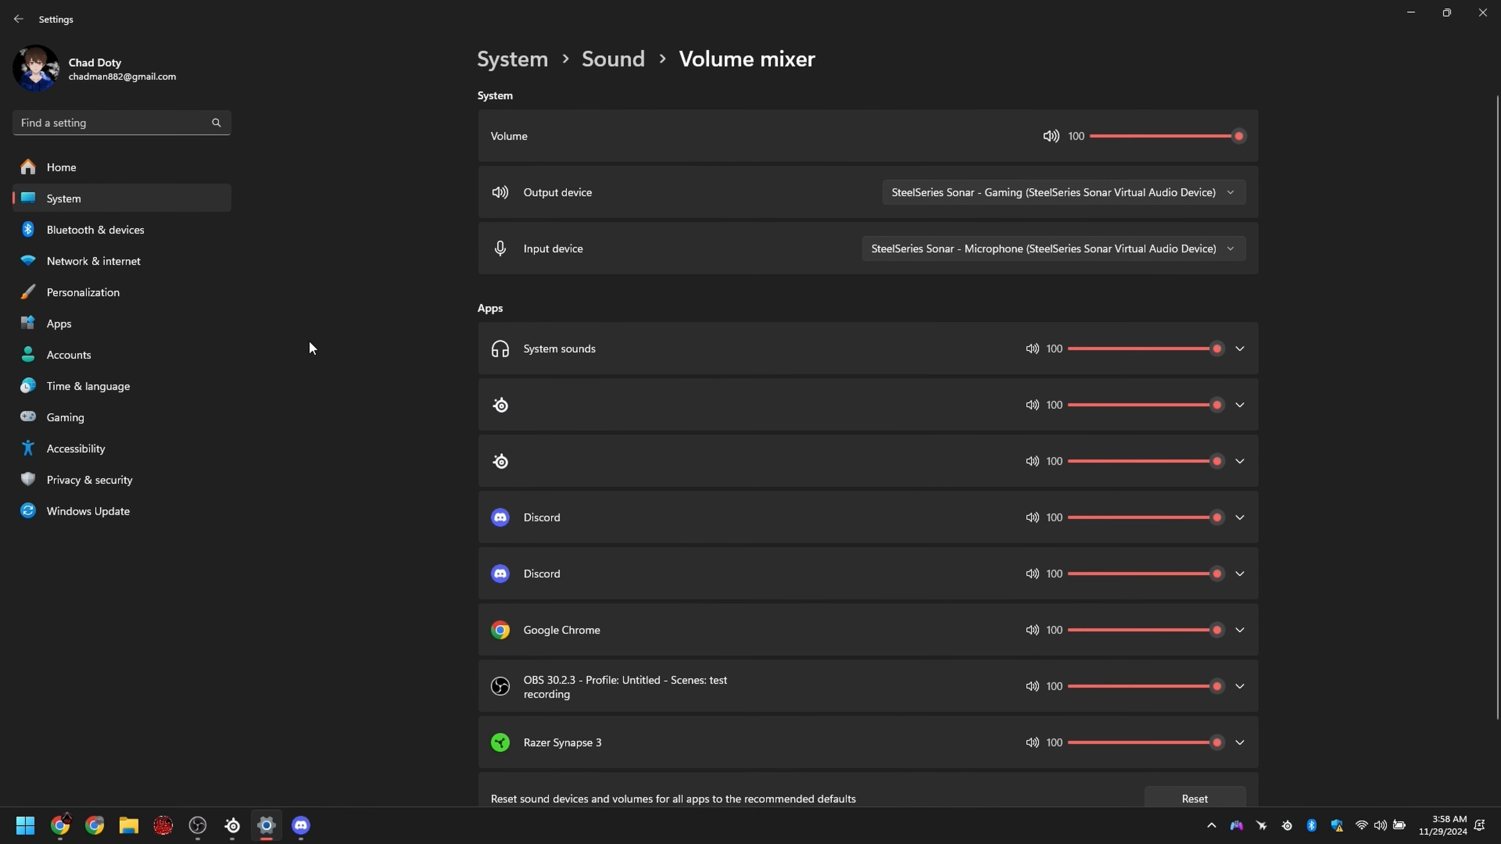
pyautogui.click(238, 825)
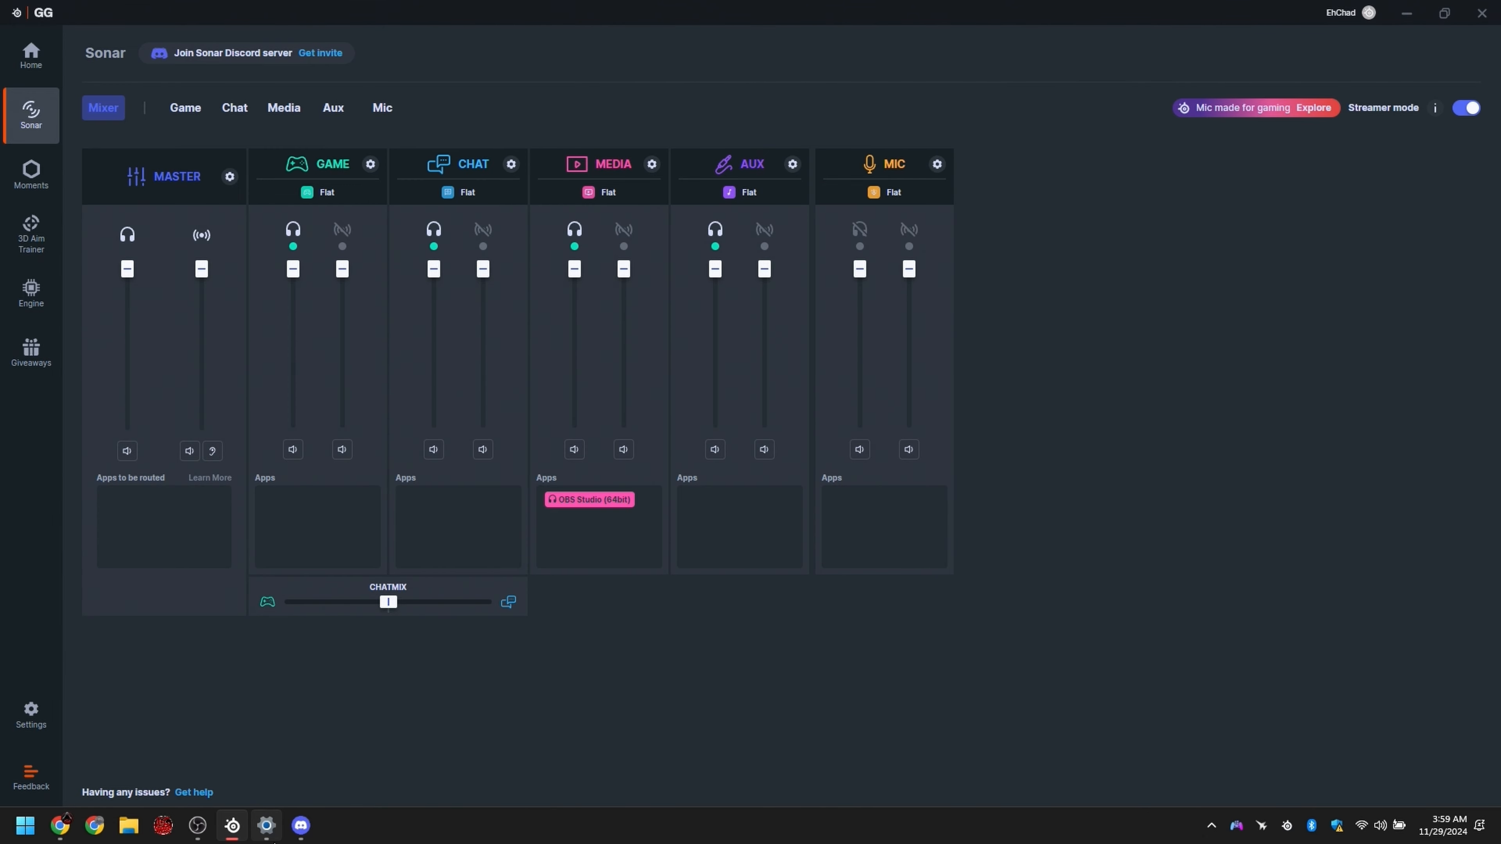
# Step: Switch to the Windows volume mixer, open Spotify from the background apps, and return to the mixer's app list
pyautogui.click(267, 825)
pyautogui.scroll(-2, 576, 495)
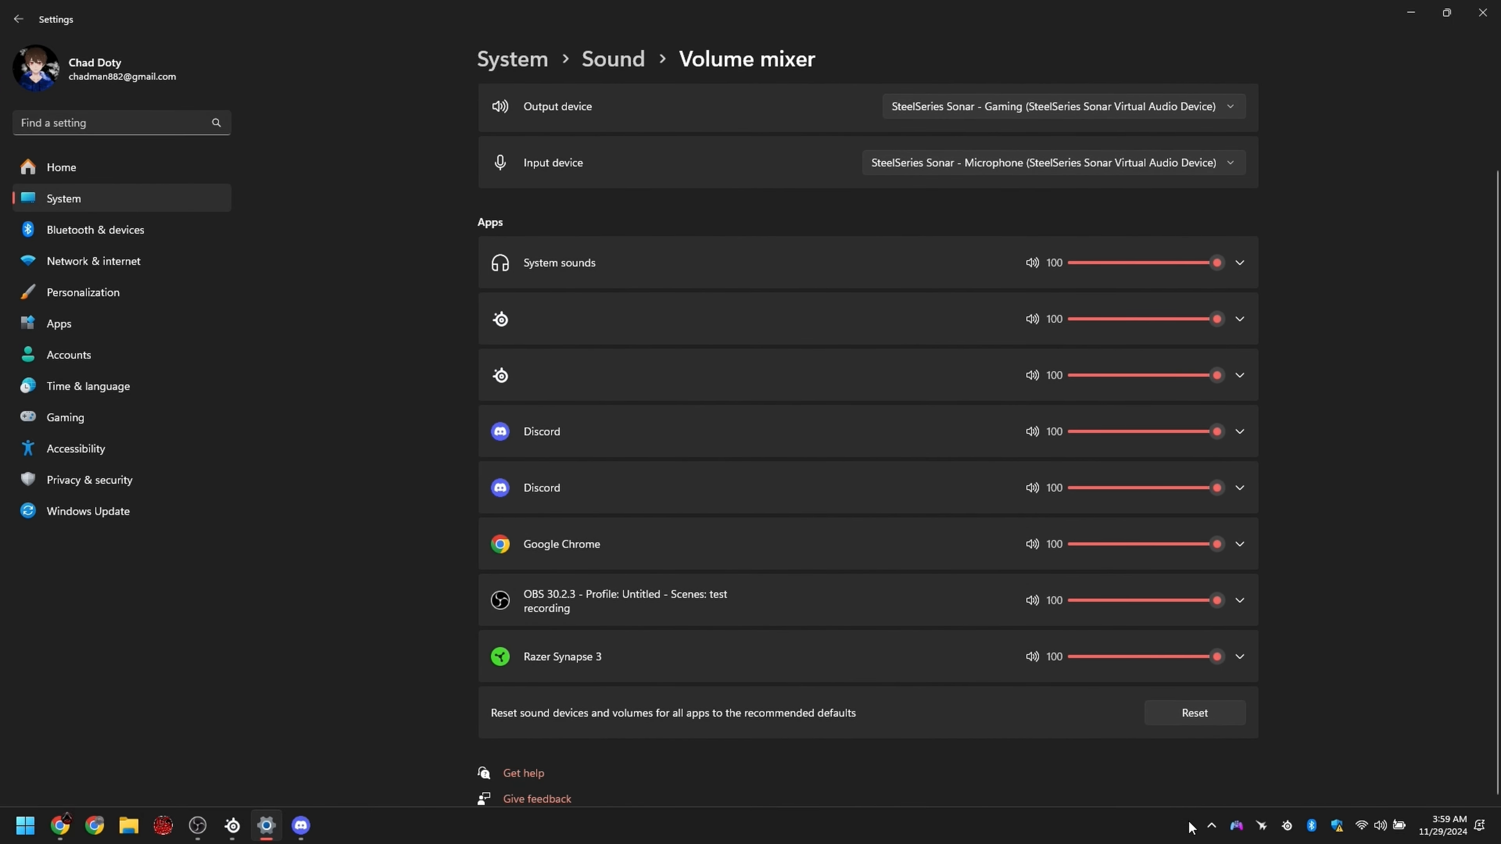
pyautogui.click(1211, 827)
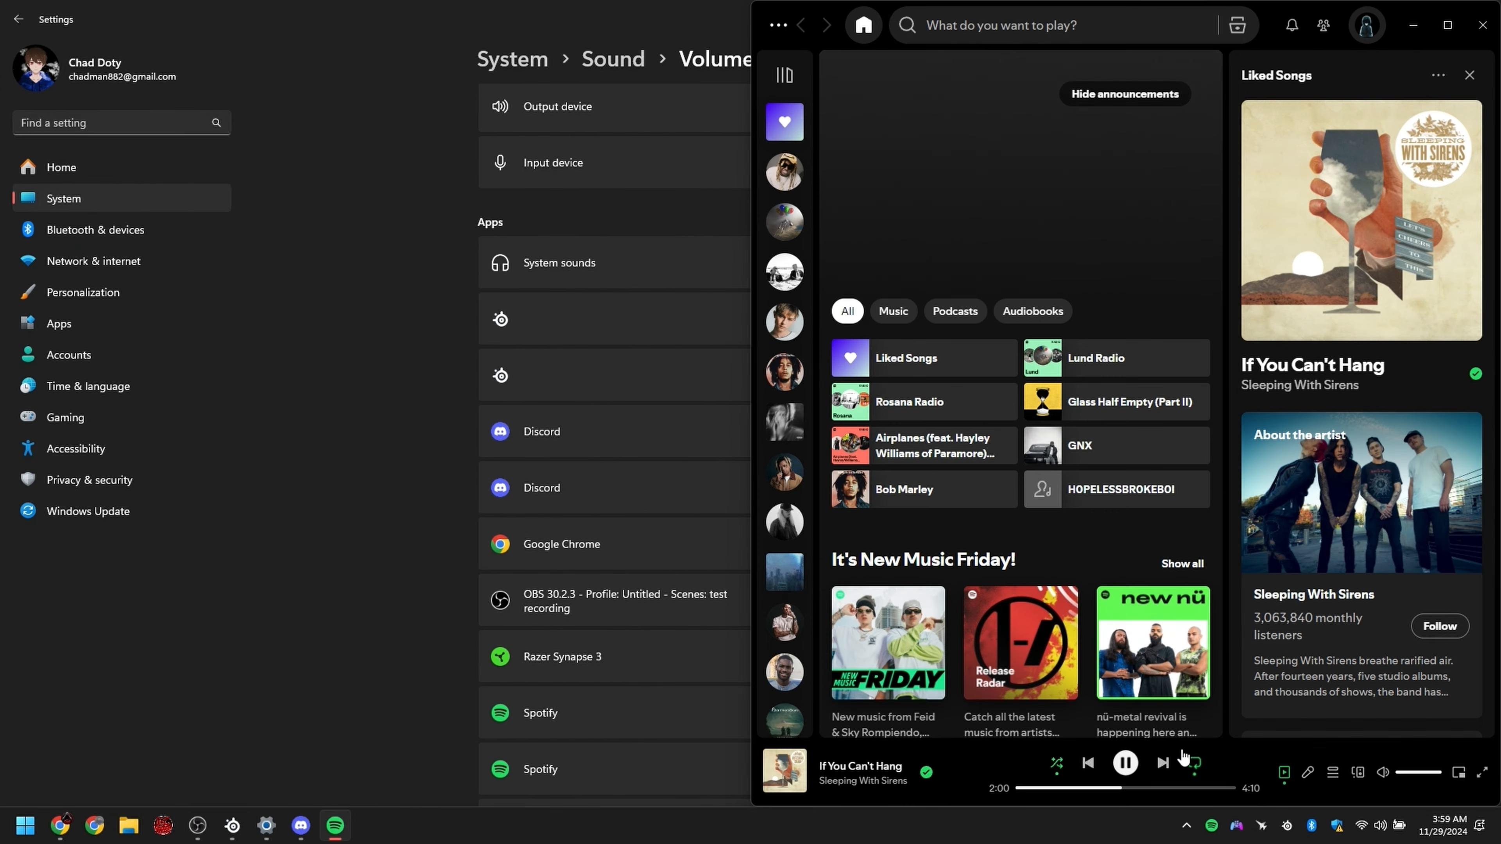
pyautogui.scroll(-4, 1005, 503)
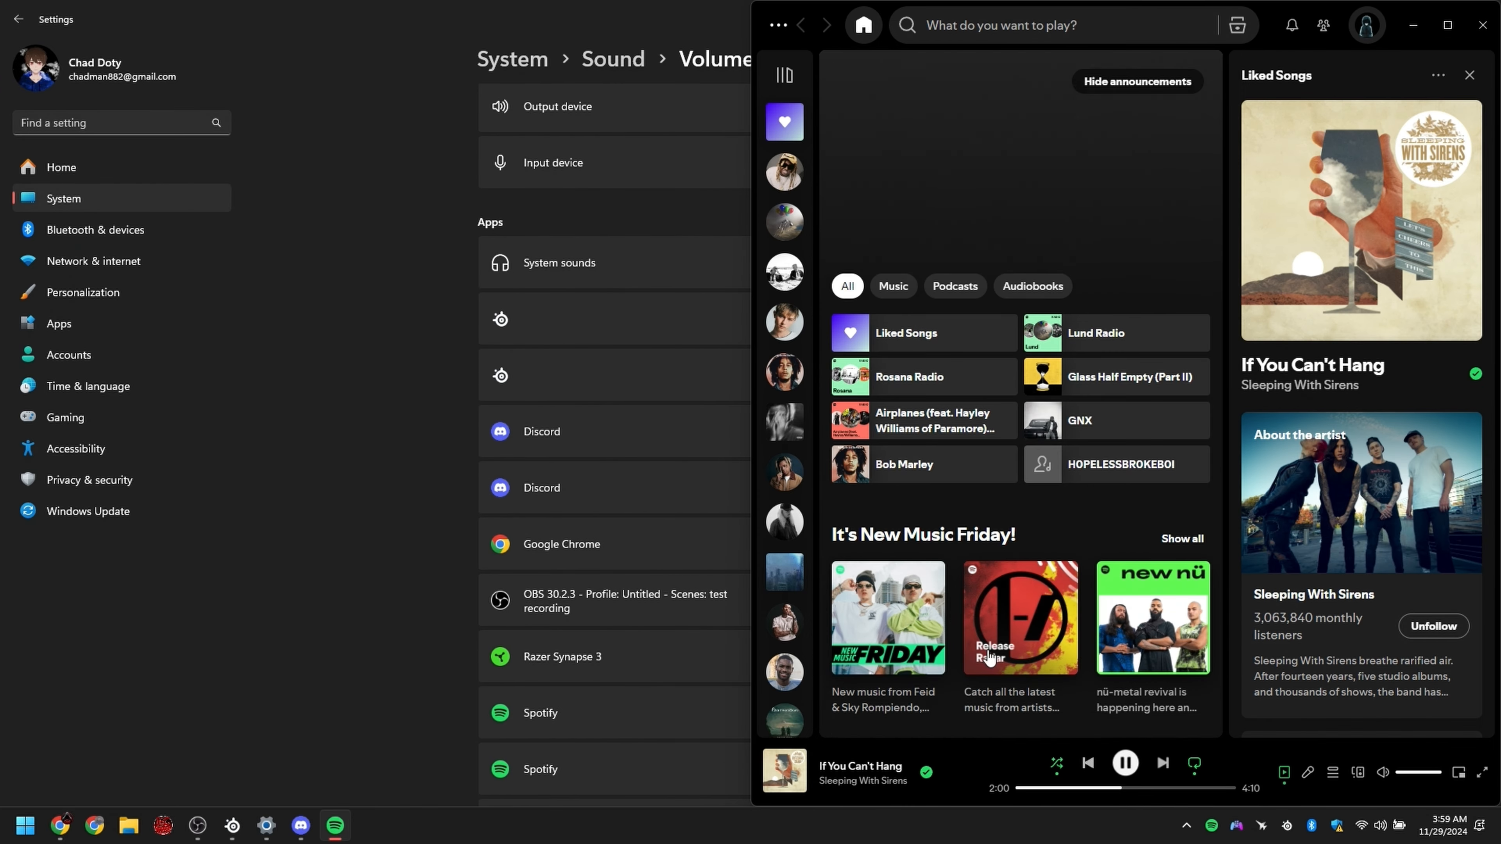
pyautogui.click(353, 121)
pyautogui.scroll(-2, 697, 473)
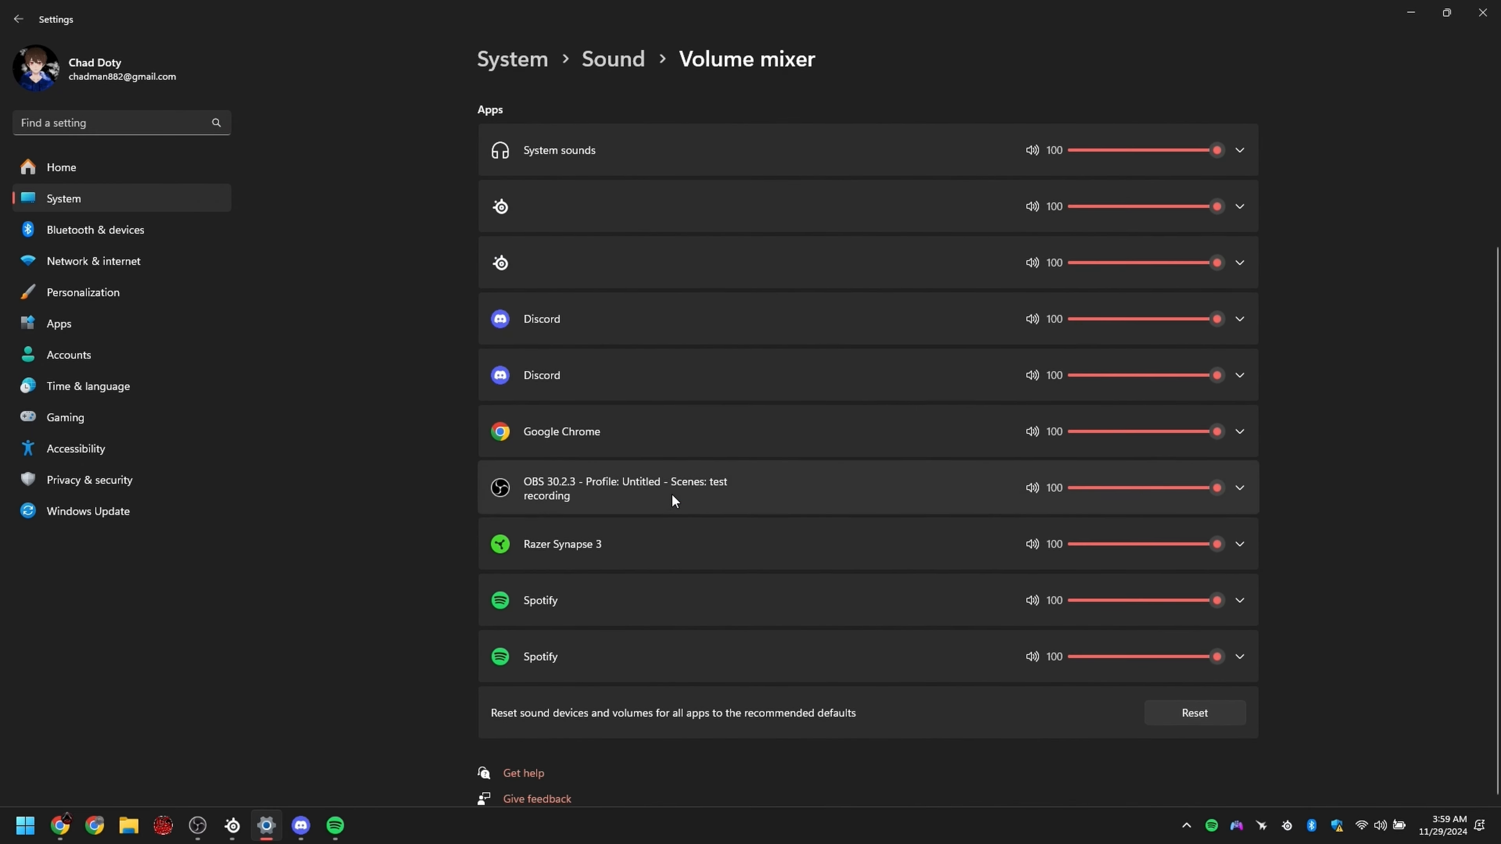
# Step: Set Spotify's output device to SteelSeries Sonar - Aux in the volume mixer and check its routing in the Sonar mixer
pyautogui.click(582, 600)
pyautogui.click(608, 603)
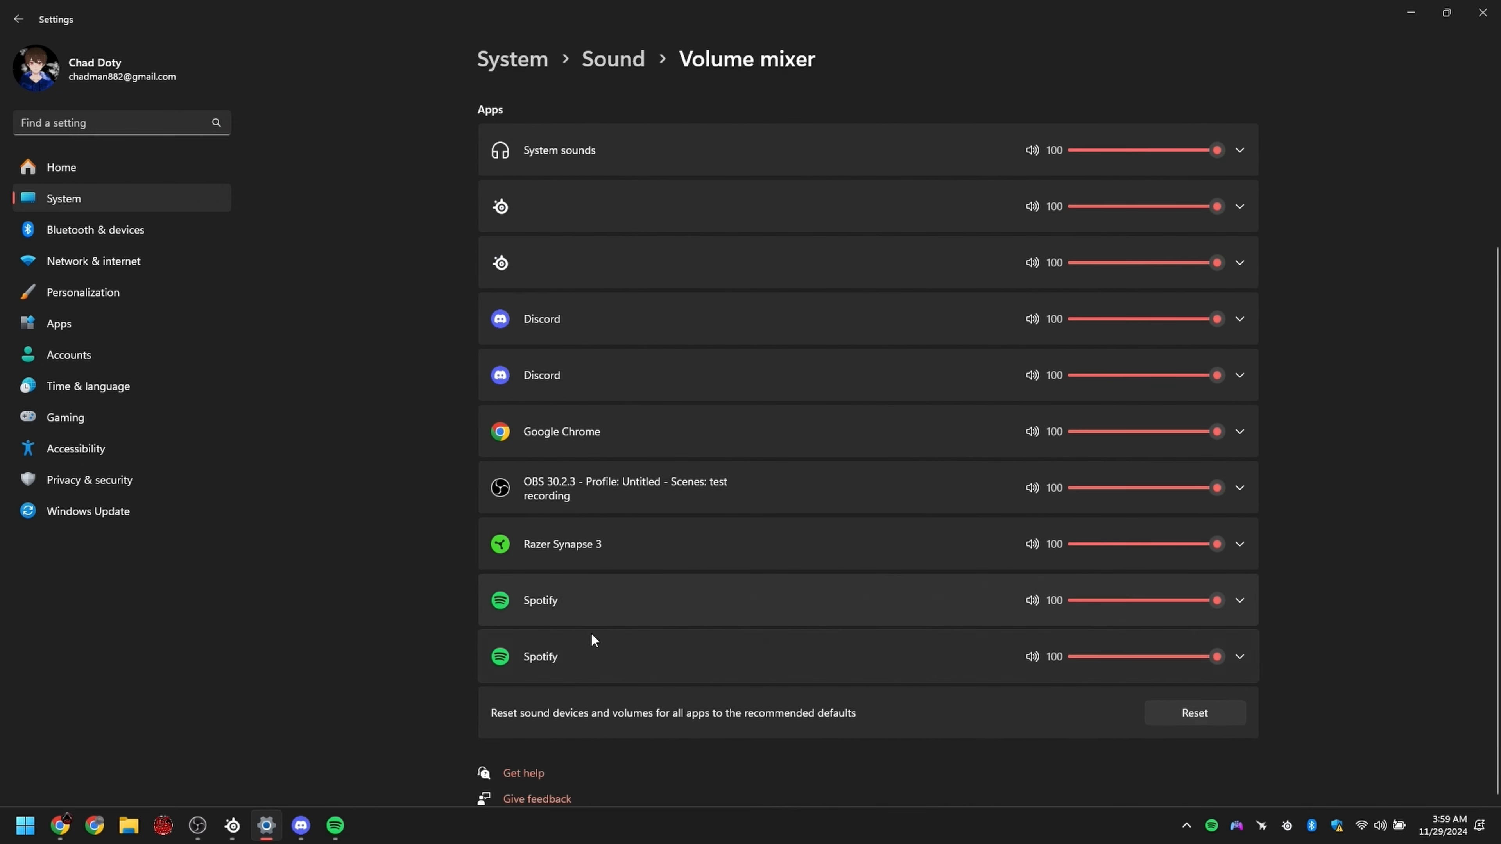
pyautogui.click(571, 658)
pyautogui.click(591, 657)
pyautogui.click(633, 597)
pyautogui.click(947, 649)
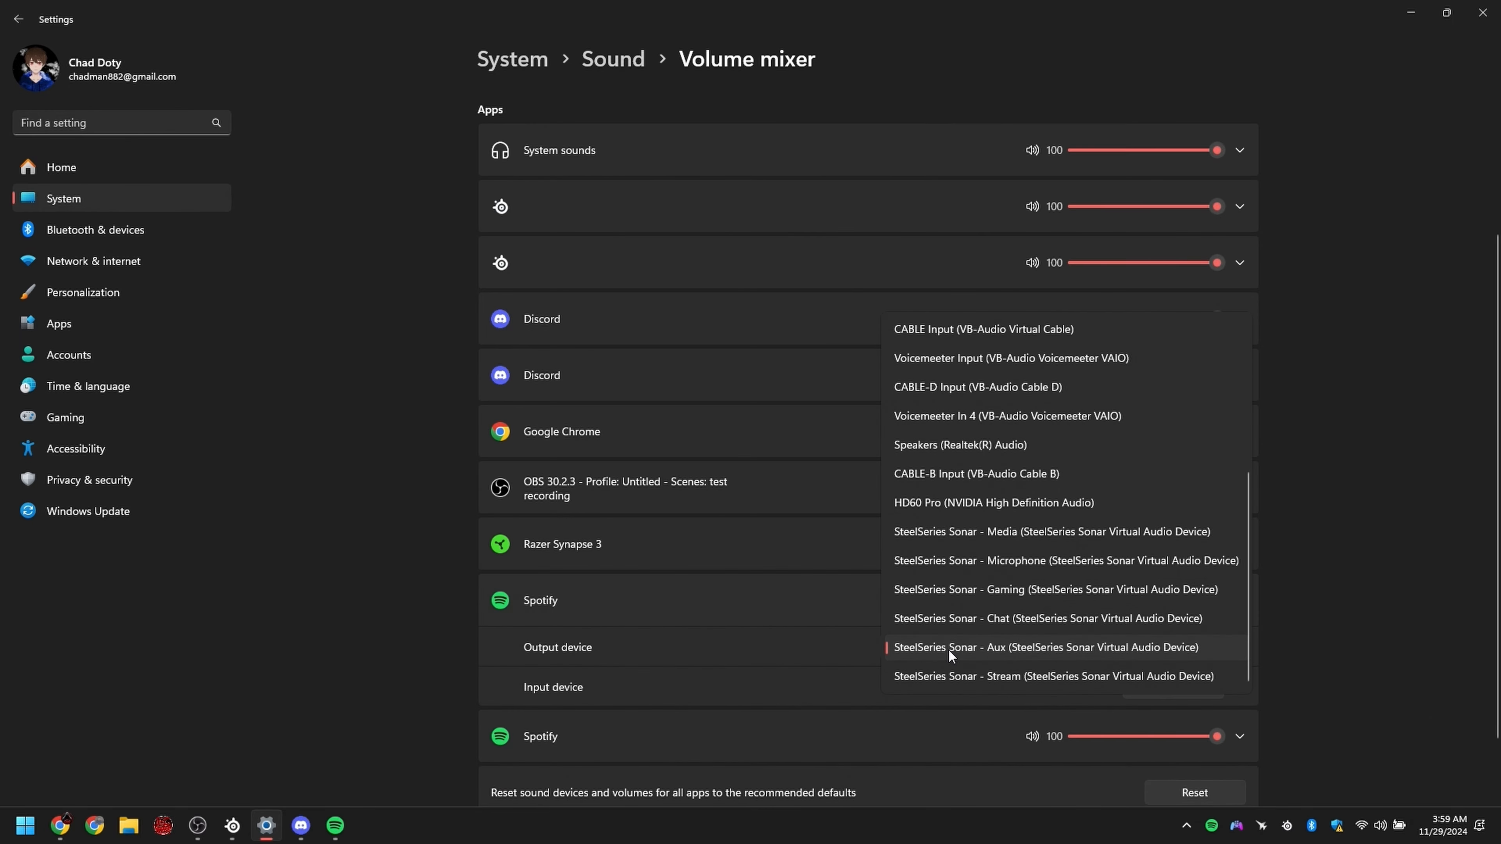
pyautogui.click(922, 654)
pyautogui.click(818, 622)
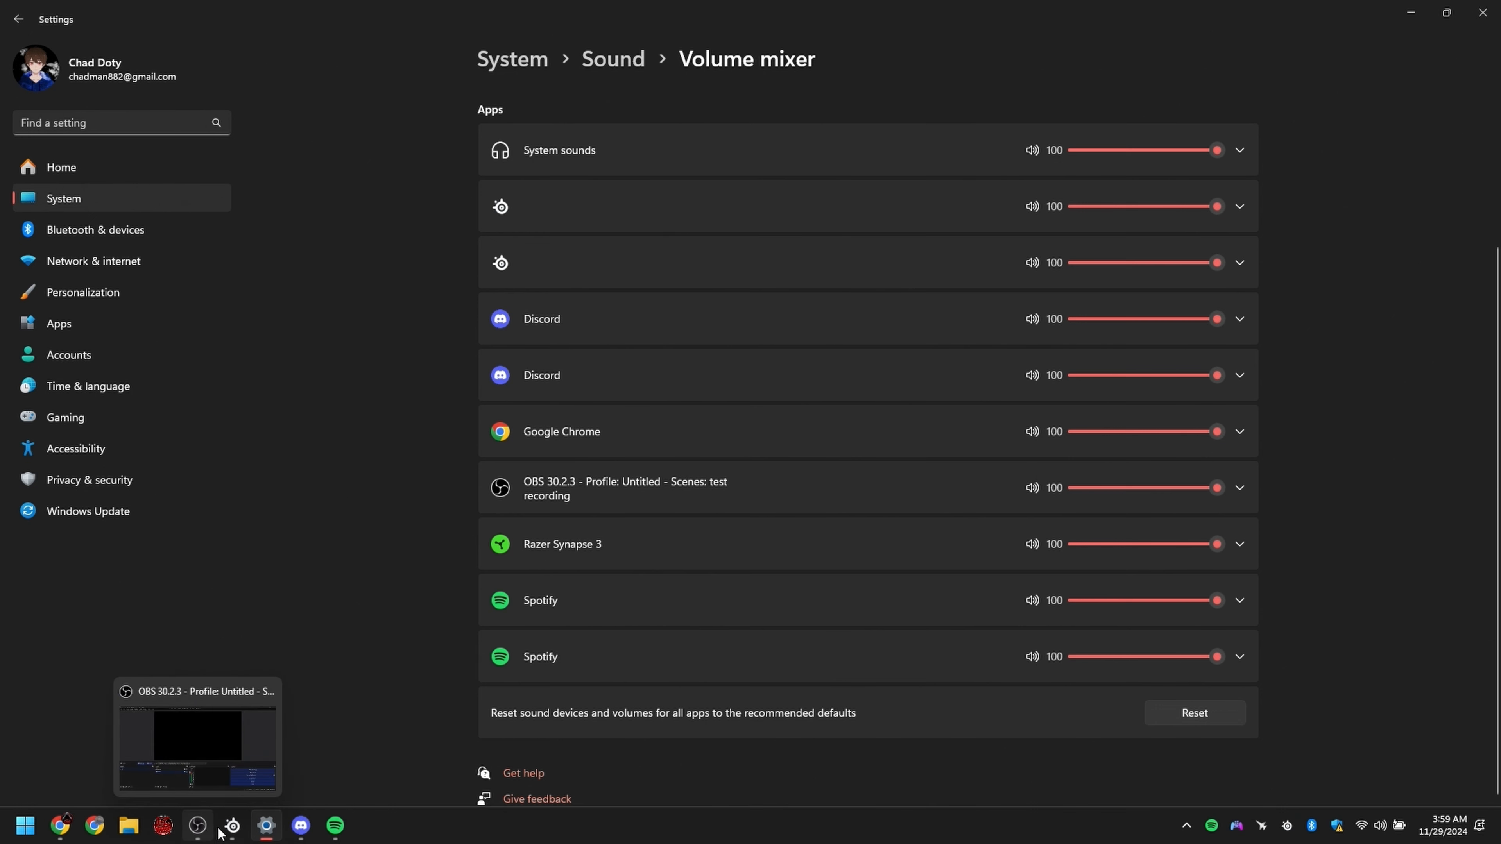
pyautogui.click(232, 826)
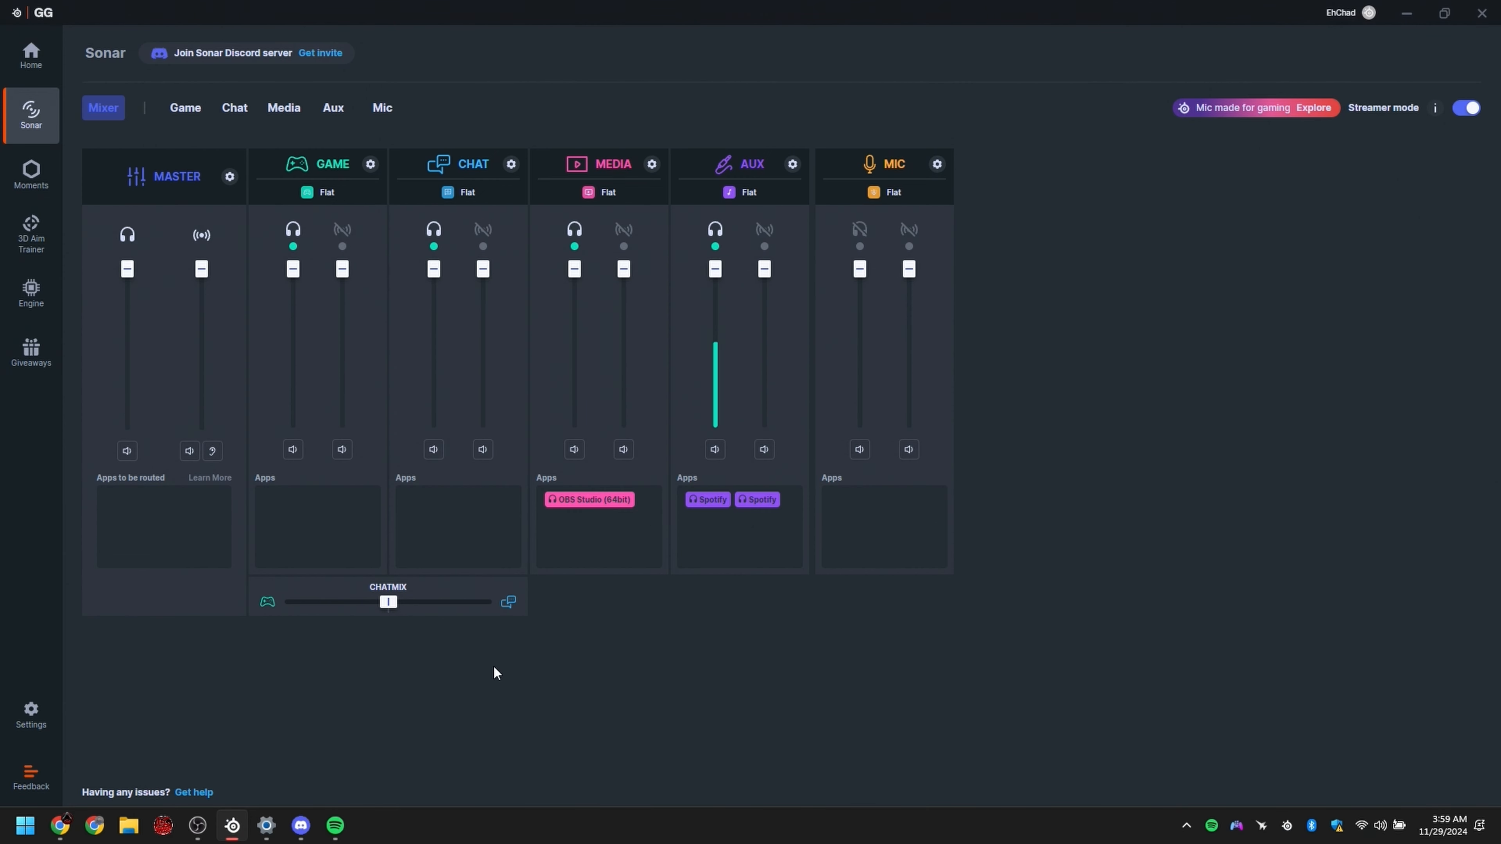
# Step: Open the Windows sound settings, launch the additional Sound dialog from More sound settings, and move it to the middle of the screen
pyautogui.click(267, 826)
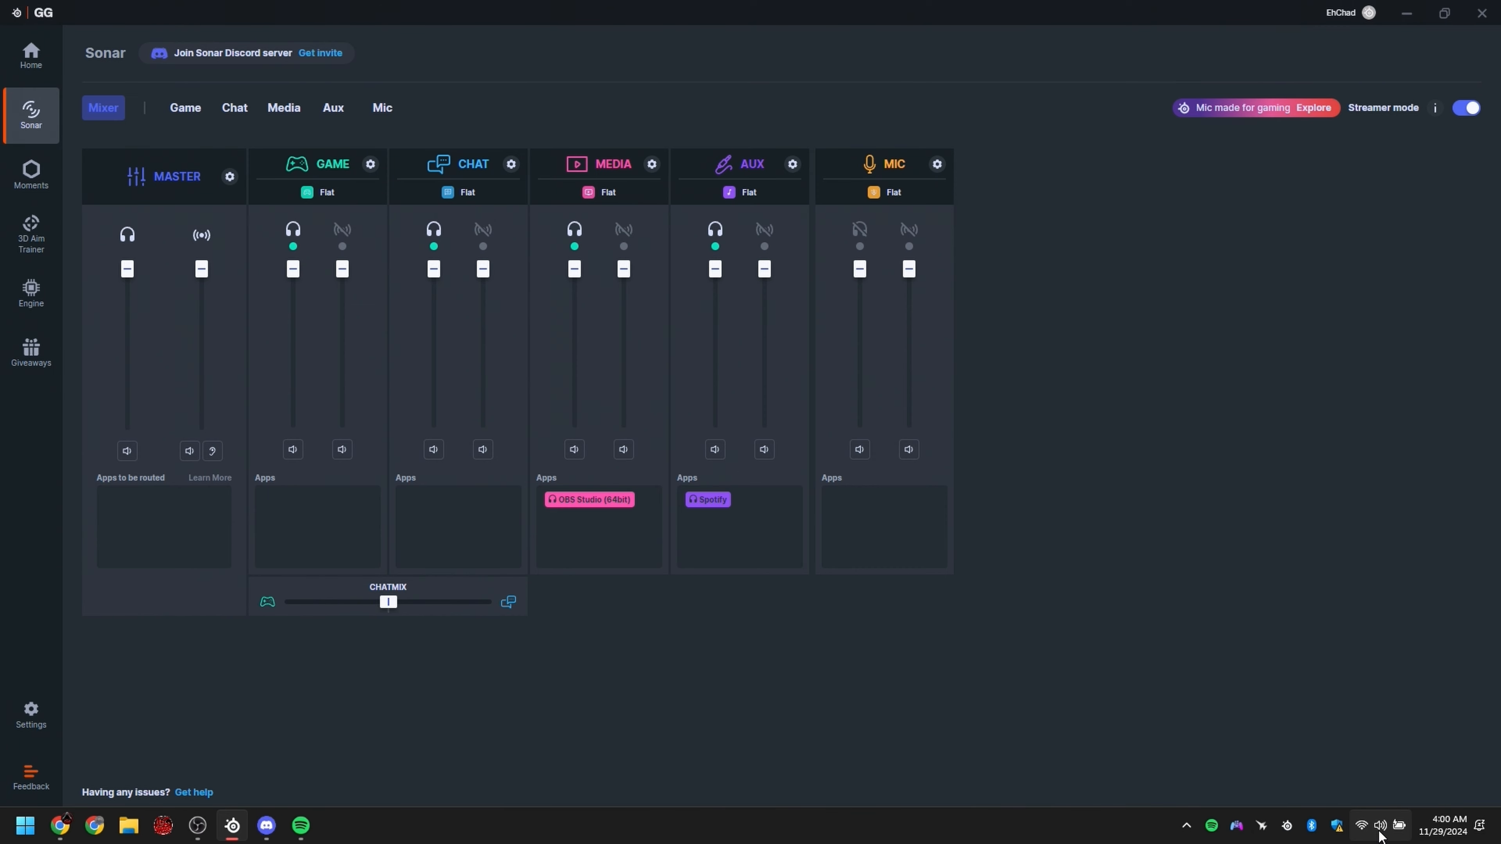
pyautogui.rightClick(1379, 828)
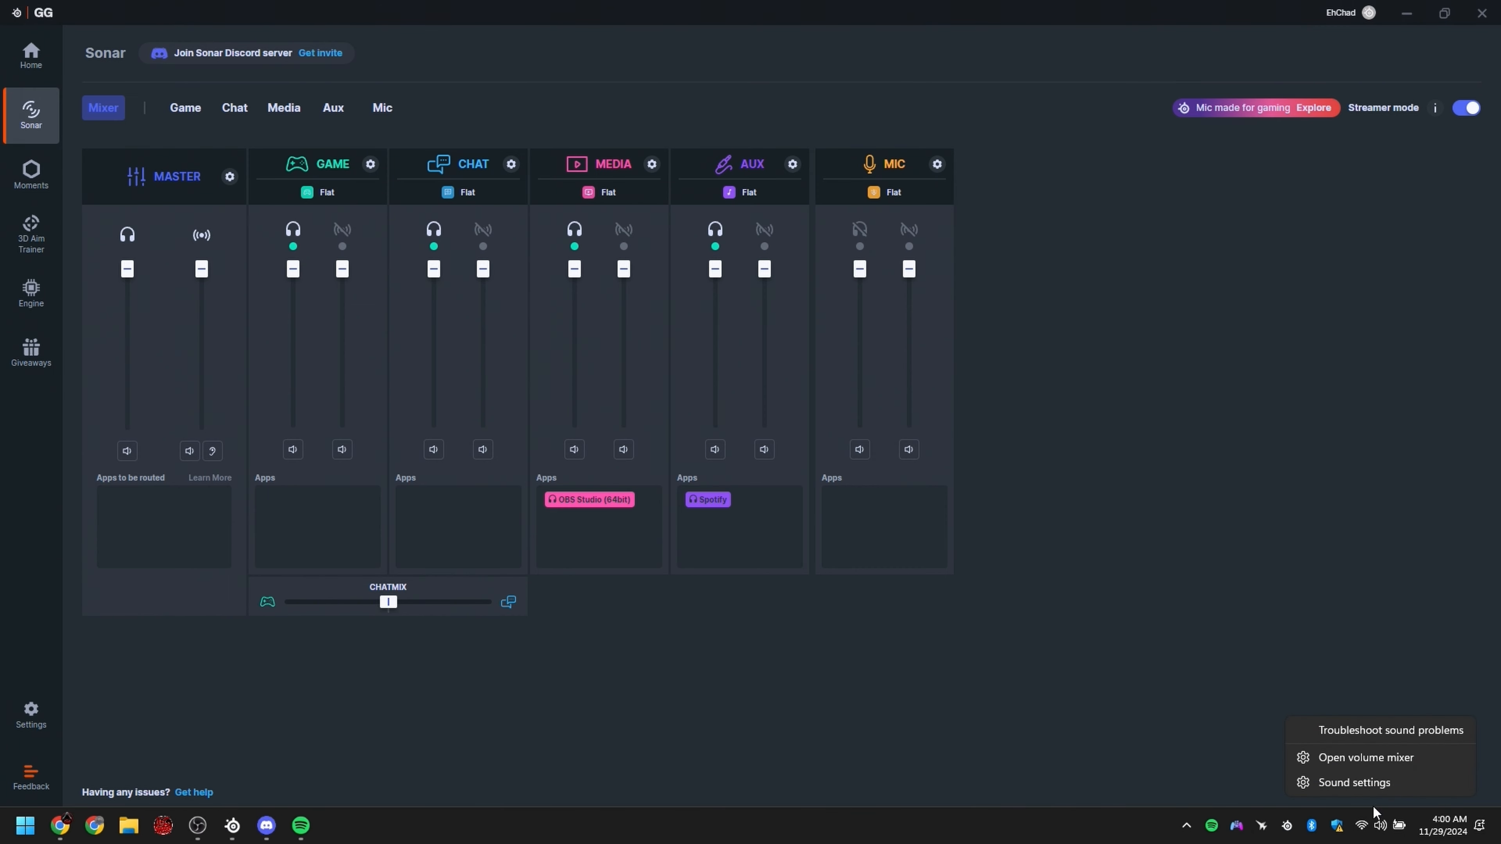
pyautogui.click(1359, 783)
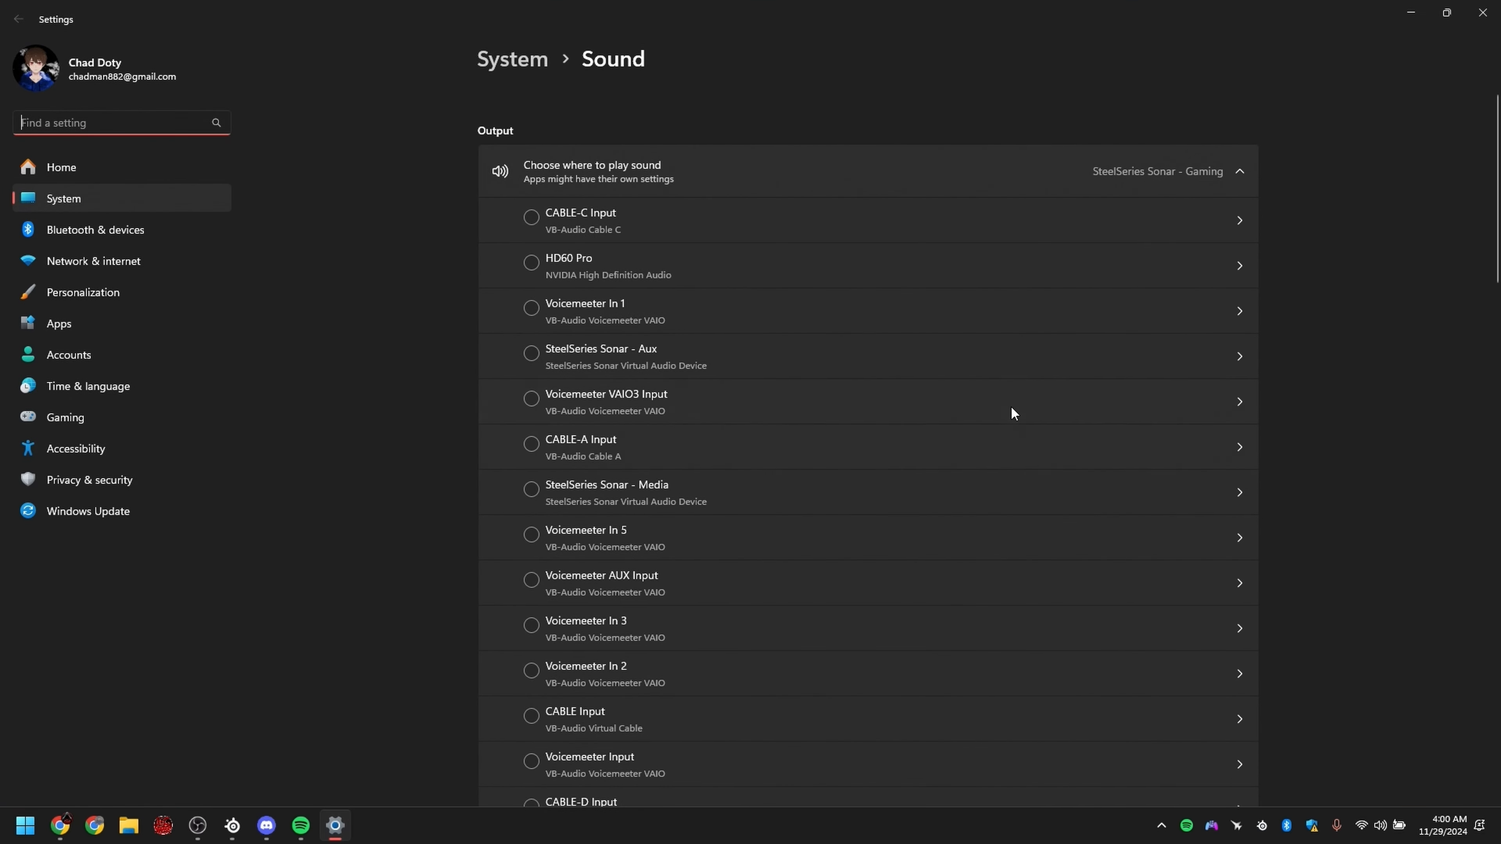
pyautogui.scroll(-5, 619, 430)
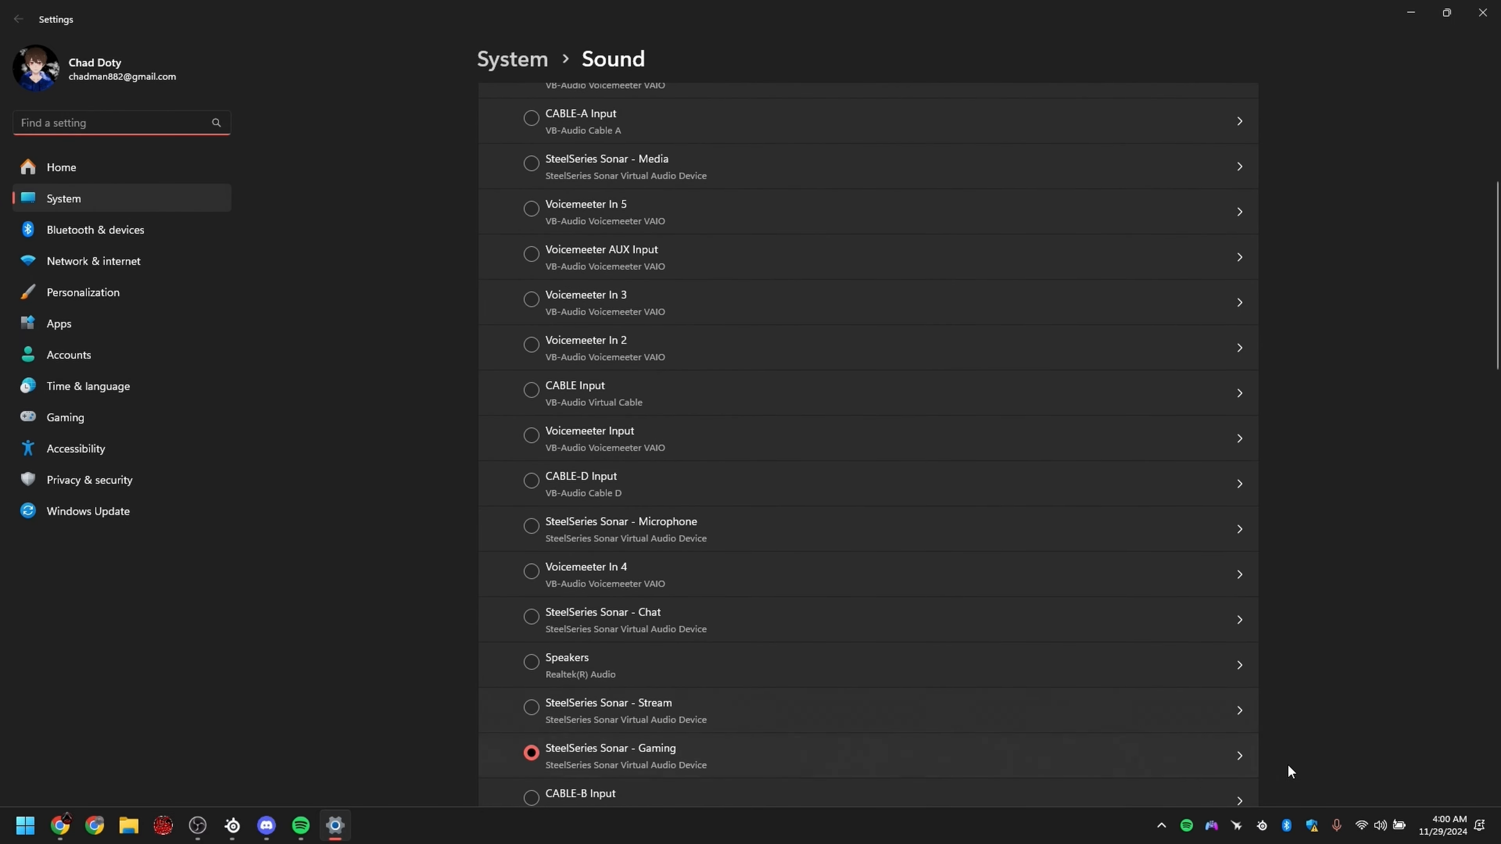
pyautogui.rightClick(1378, 828)
pyautogui.click(1359, 783)
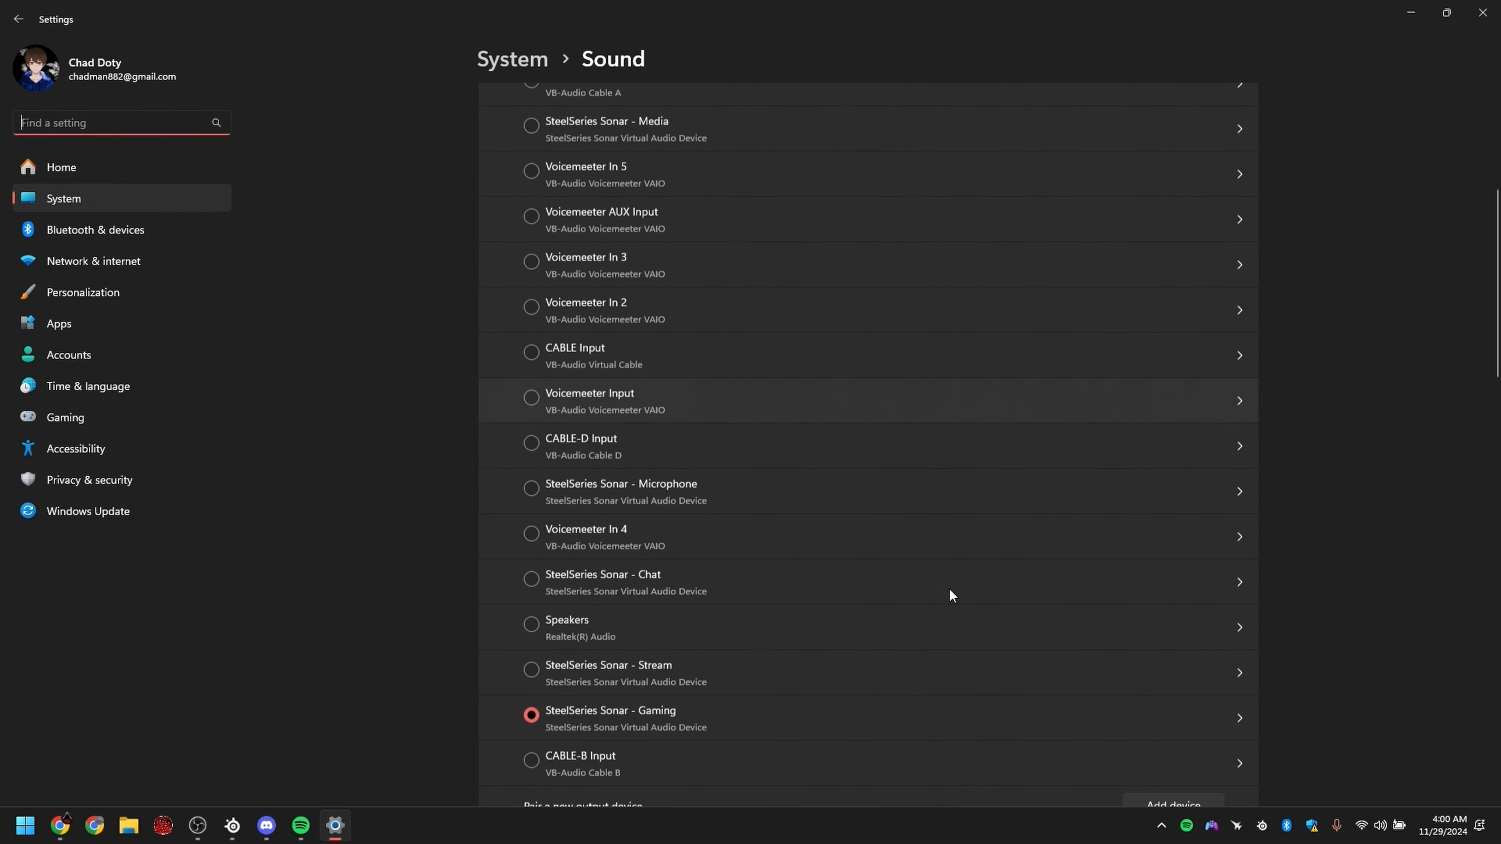
pyautogui.scroll(-15, 948, 588)
pyautogui.scroll(-1, 918, 589)
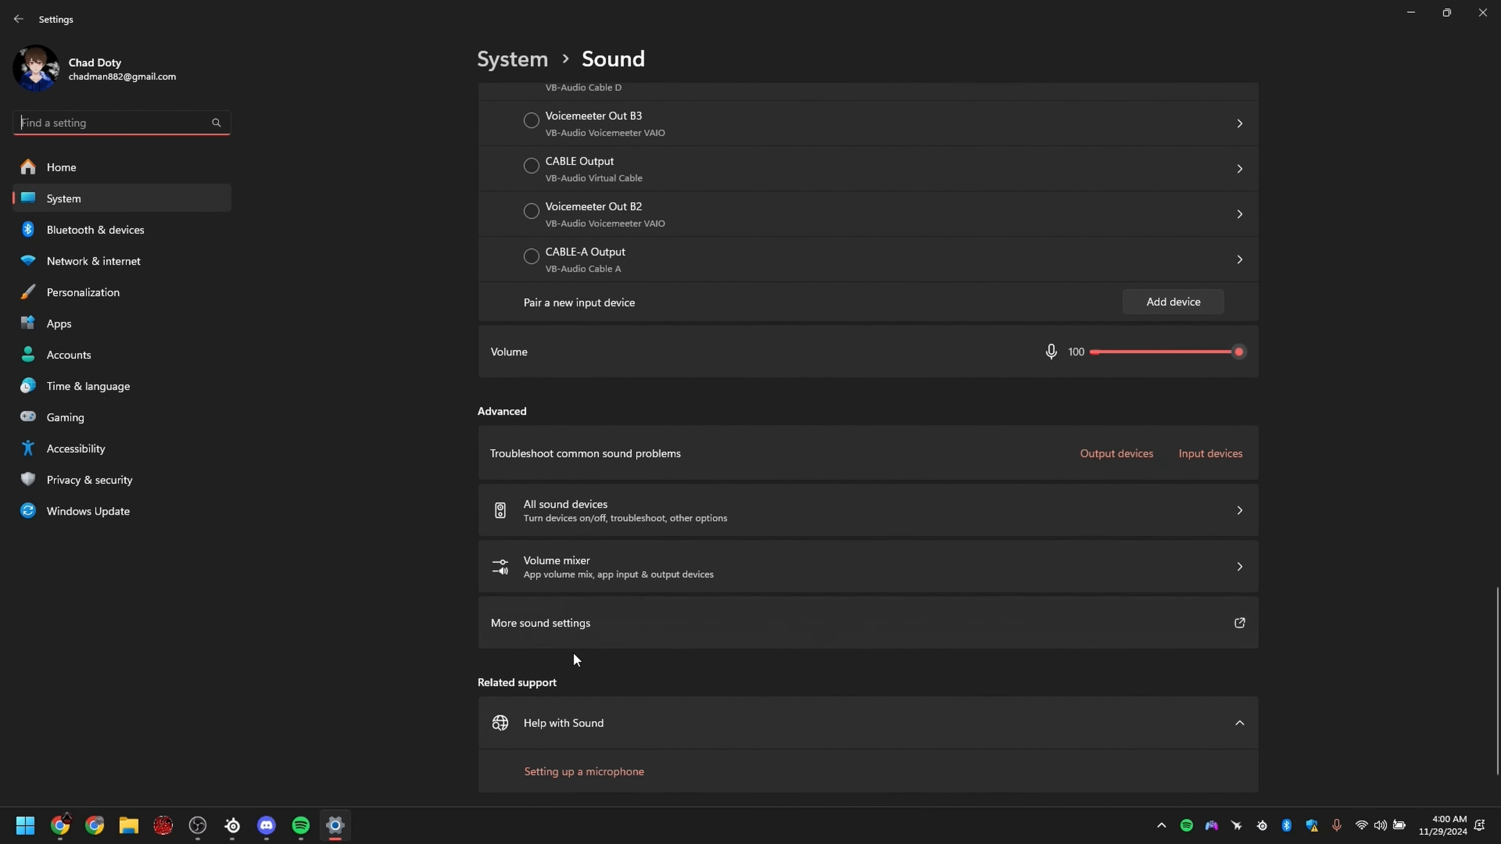
pyautogui.click(548, 623)
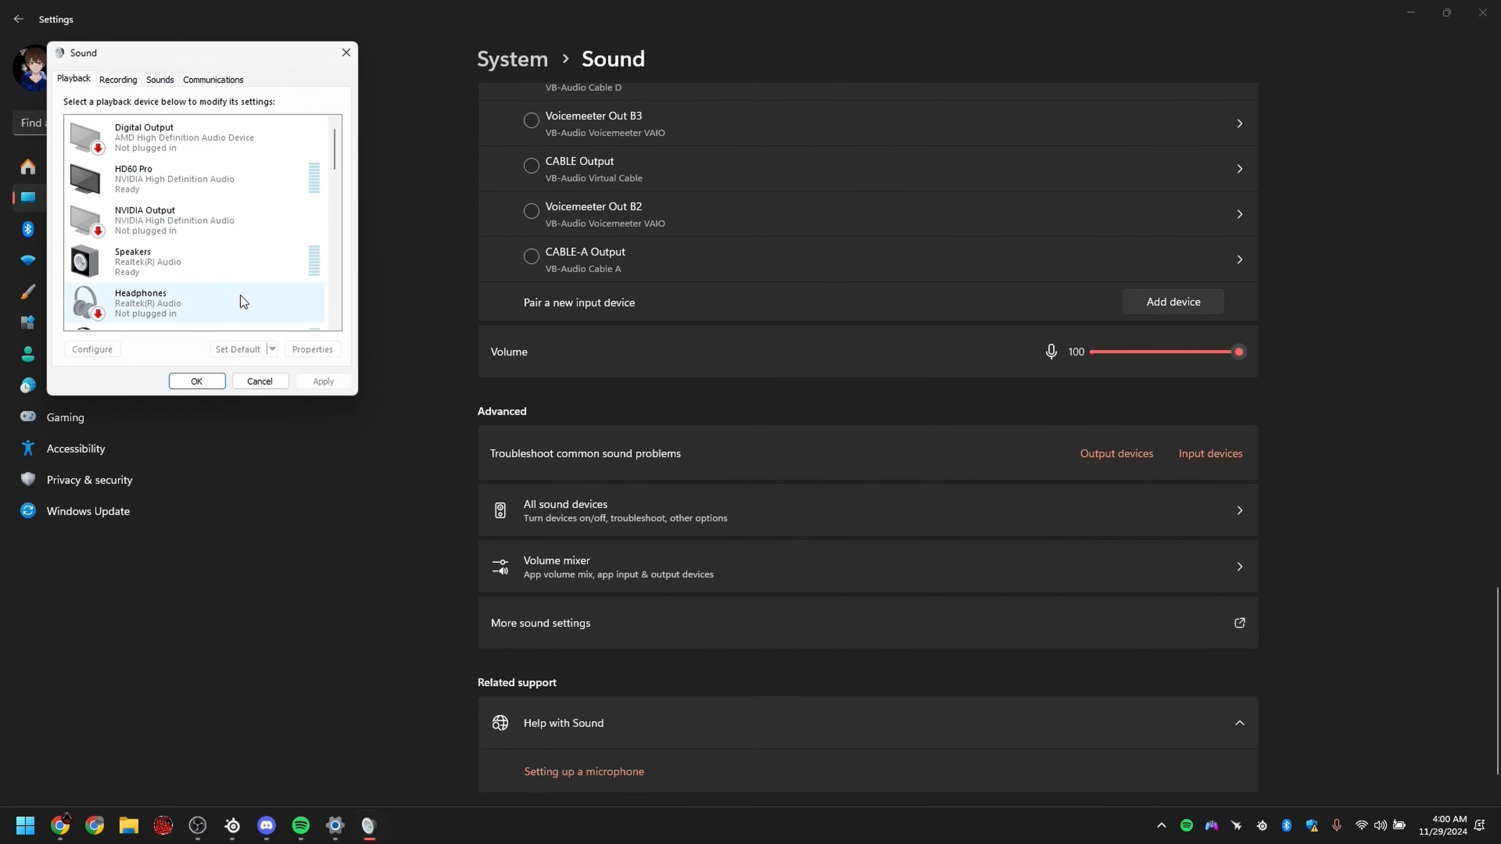
pyautogui.moveTo(136, 64); pyautogui.dragTo(679, 292)
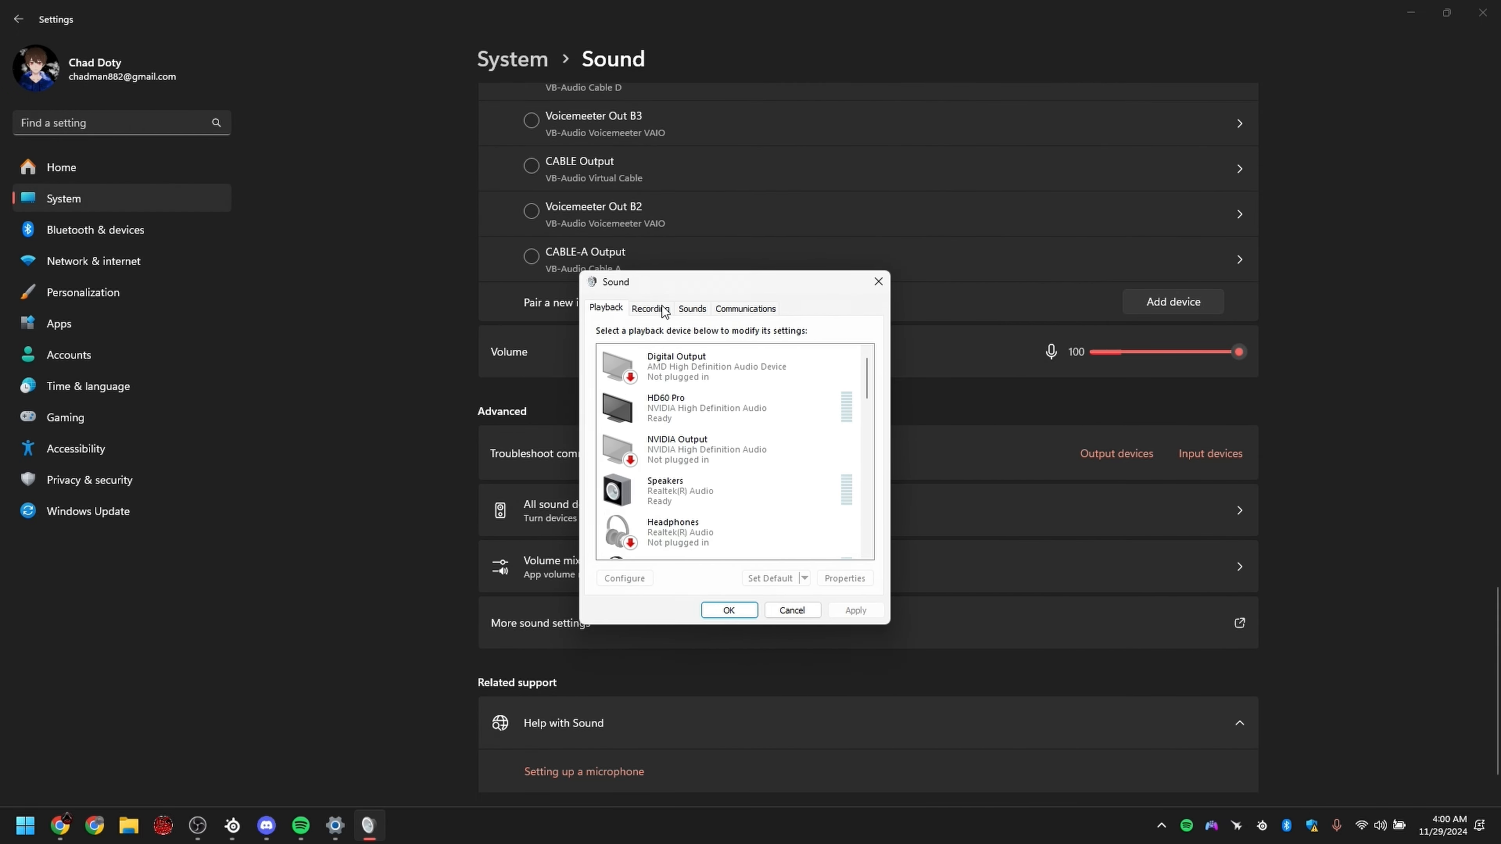
# Step: Examine the default device options for SteelSeries Sonar - Gaming among the playback devices
pyautogui.scroll(12, 441, 290)
pyautogui.scroll(5, 439, 373)
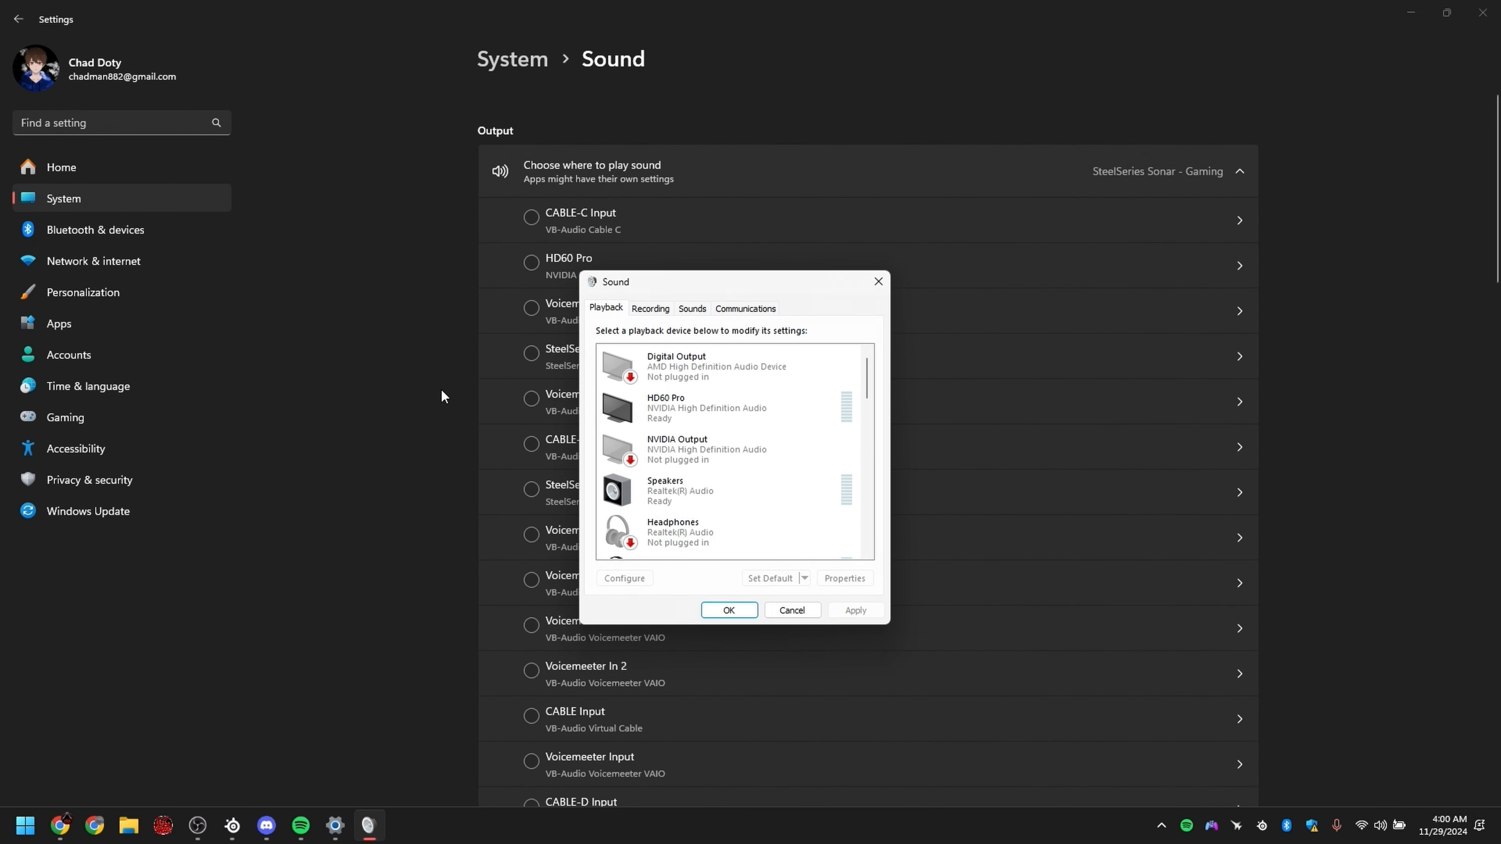
pyautogui.scroll(-15, 441, 389)
pyautogui.moveTo(672, 295); pyautogui.dragTo(669, 334)
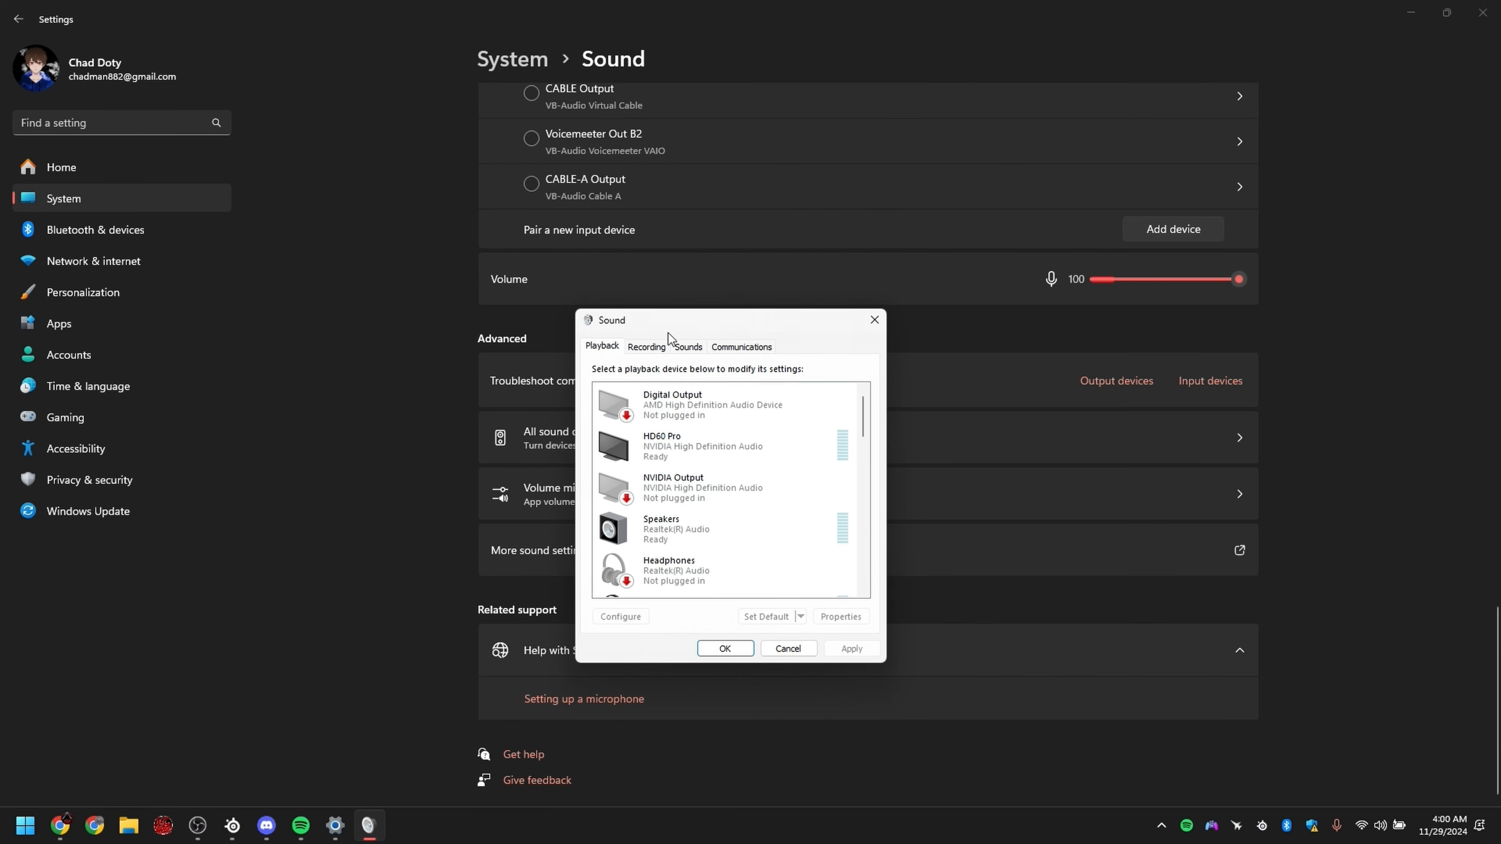
pyautogui.scroll(-1, 674, 490)
pyautogui.scroll(-5, 673, 508)
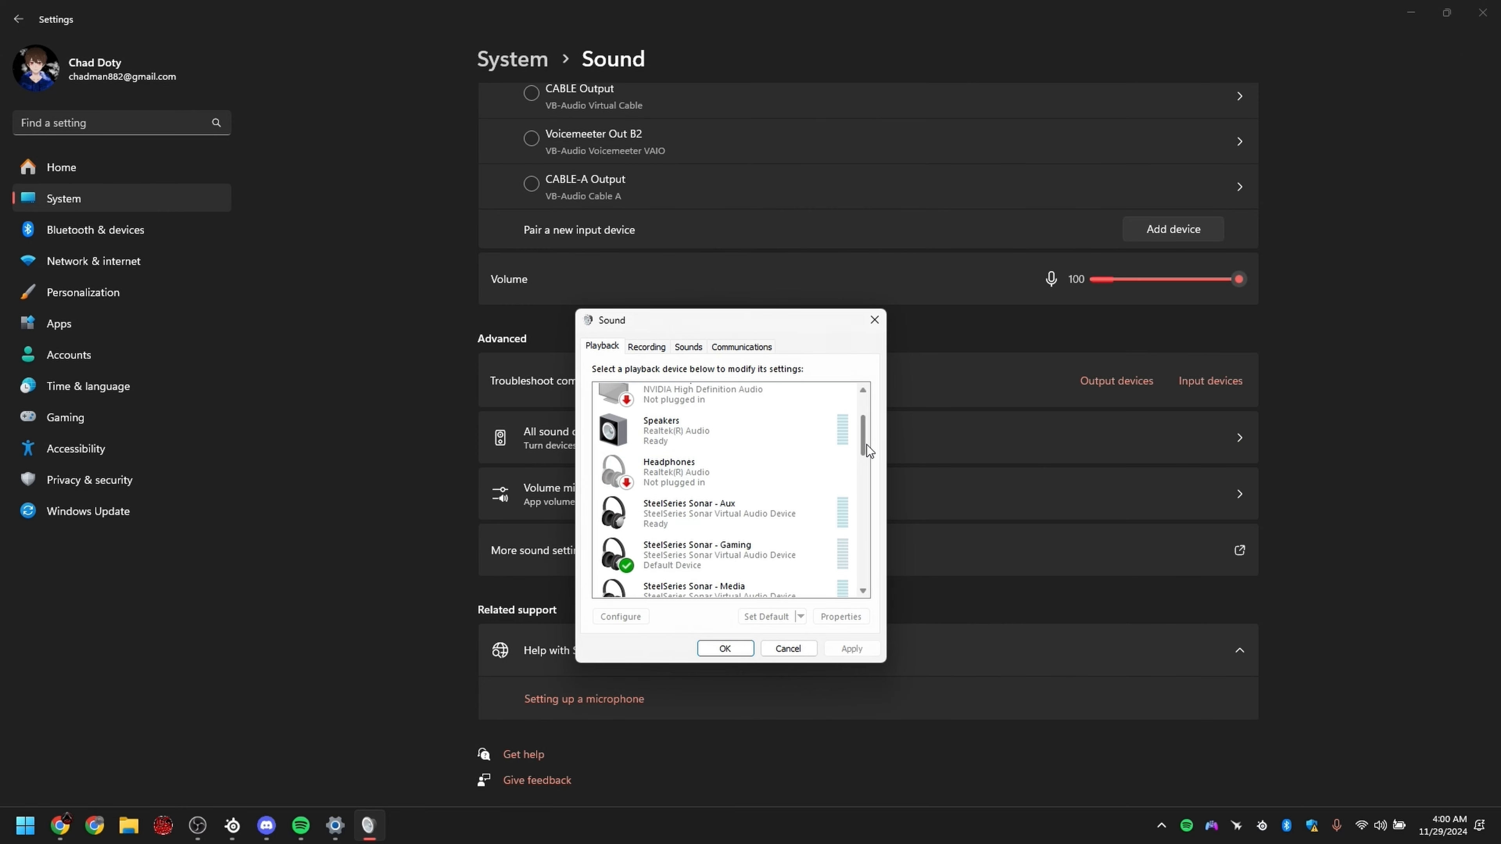
pyautogui.rightClick(737, 418)
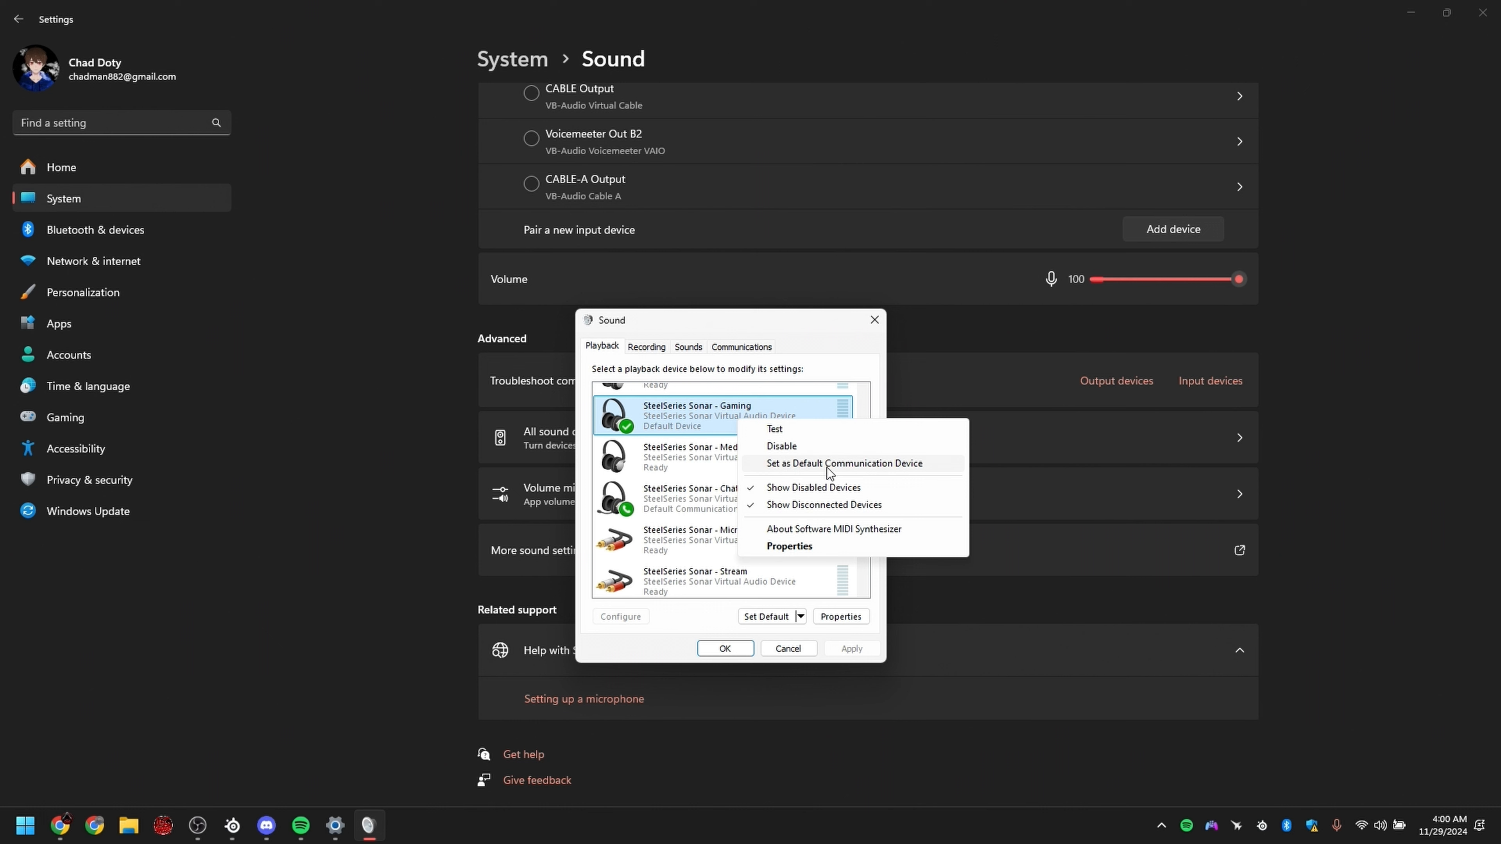
pyautogui.click(682, 430)
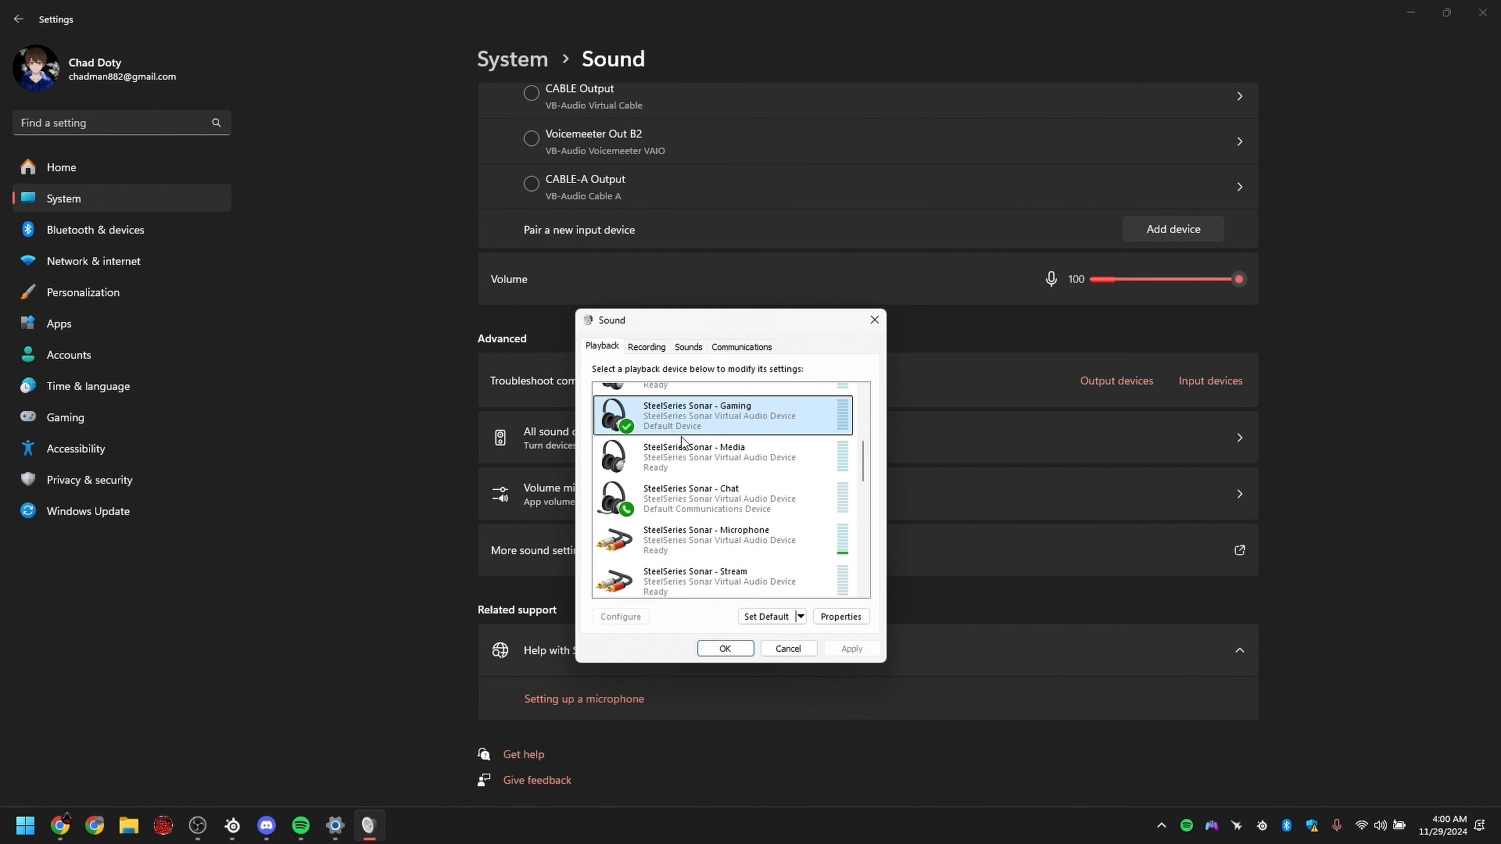
# Step: Compare the default assignments of the SteelSeries Sonar - Gaming and Chat playback devices and open the Chat device's options
pyautogui.click(691, 512)
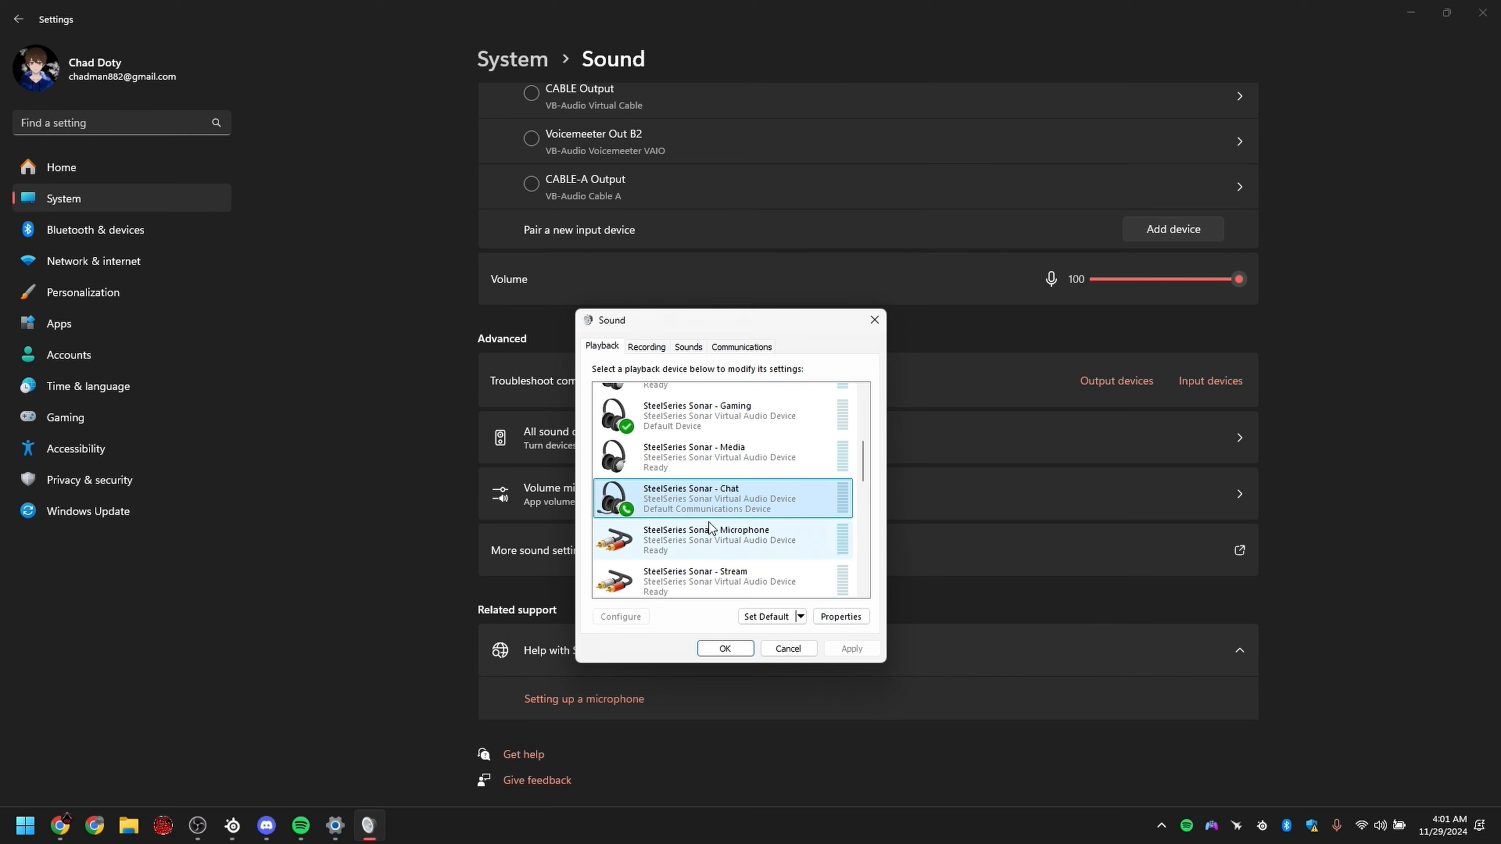
pyautogui.click(721, 417)
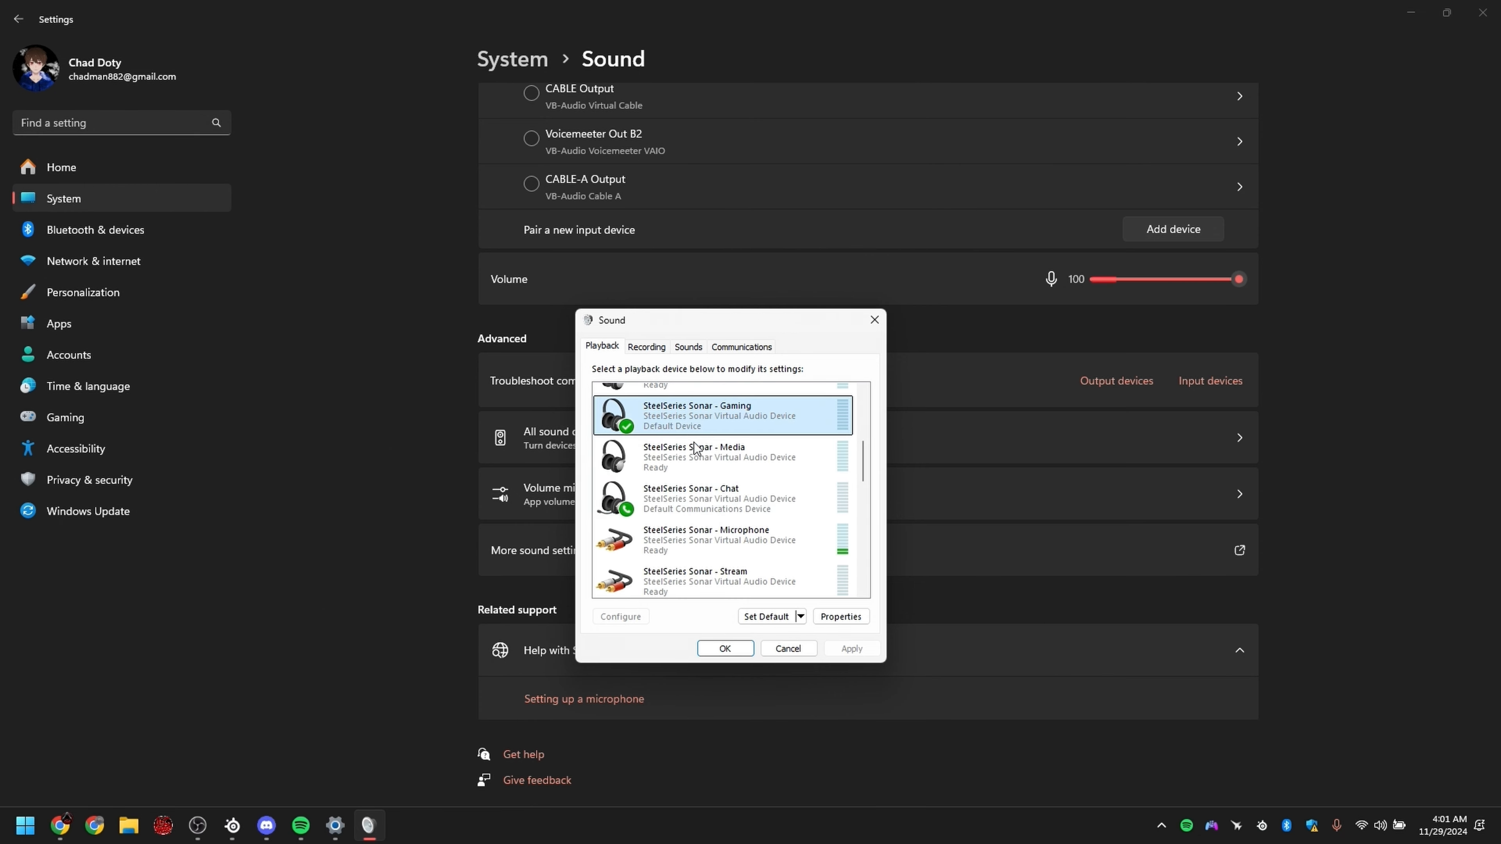
pyautogui.click(683, 514)
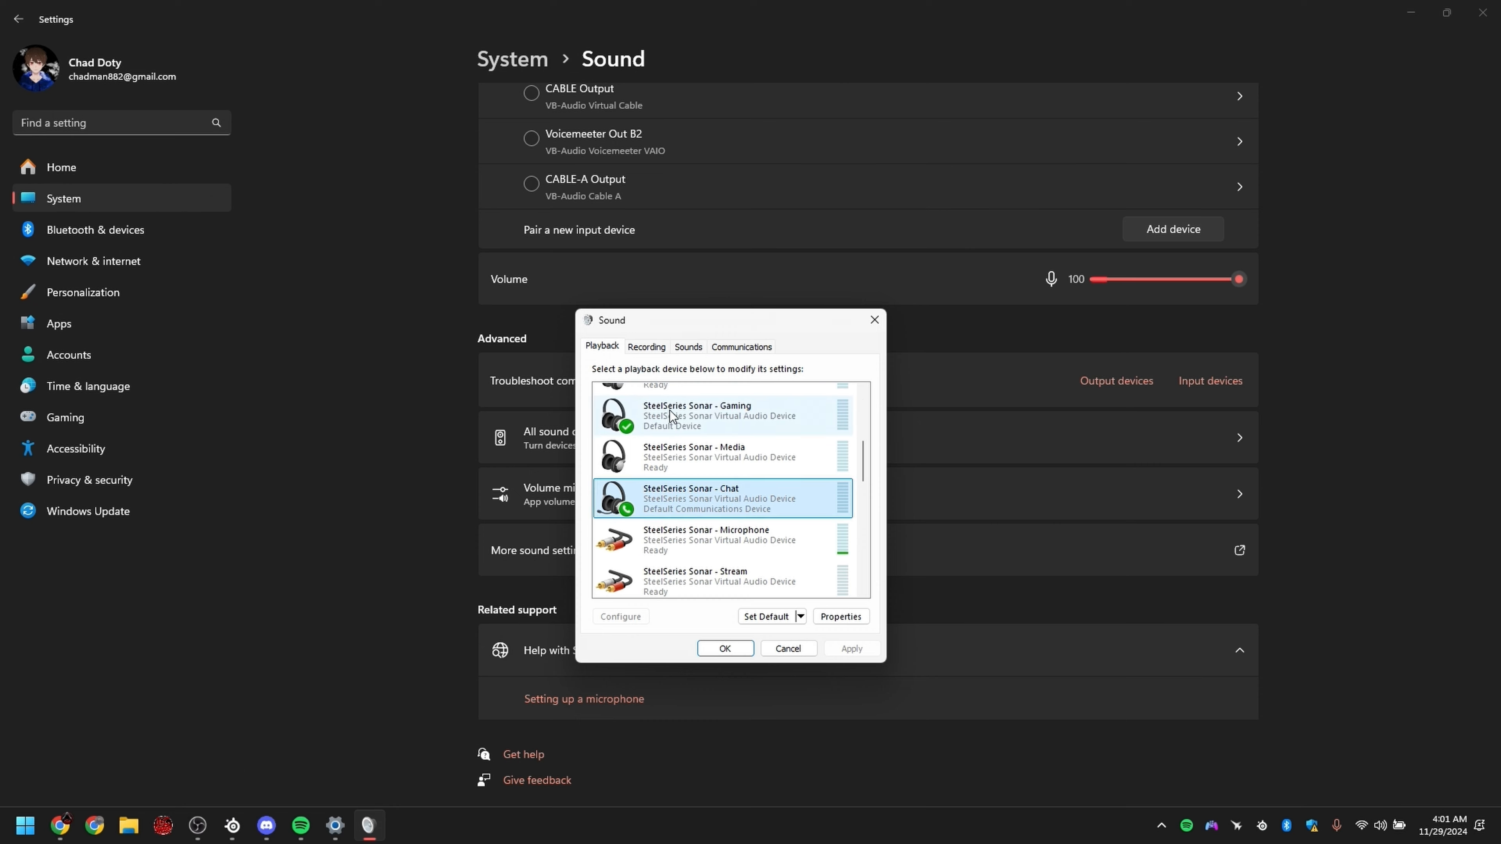
pyautogui.rightClick(680, 496)
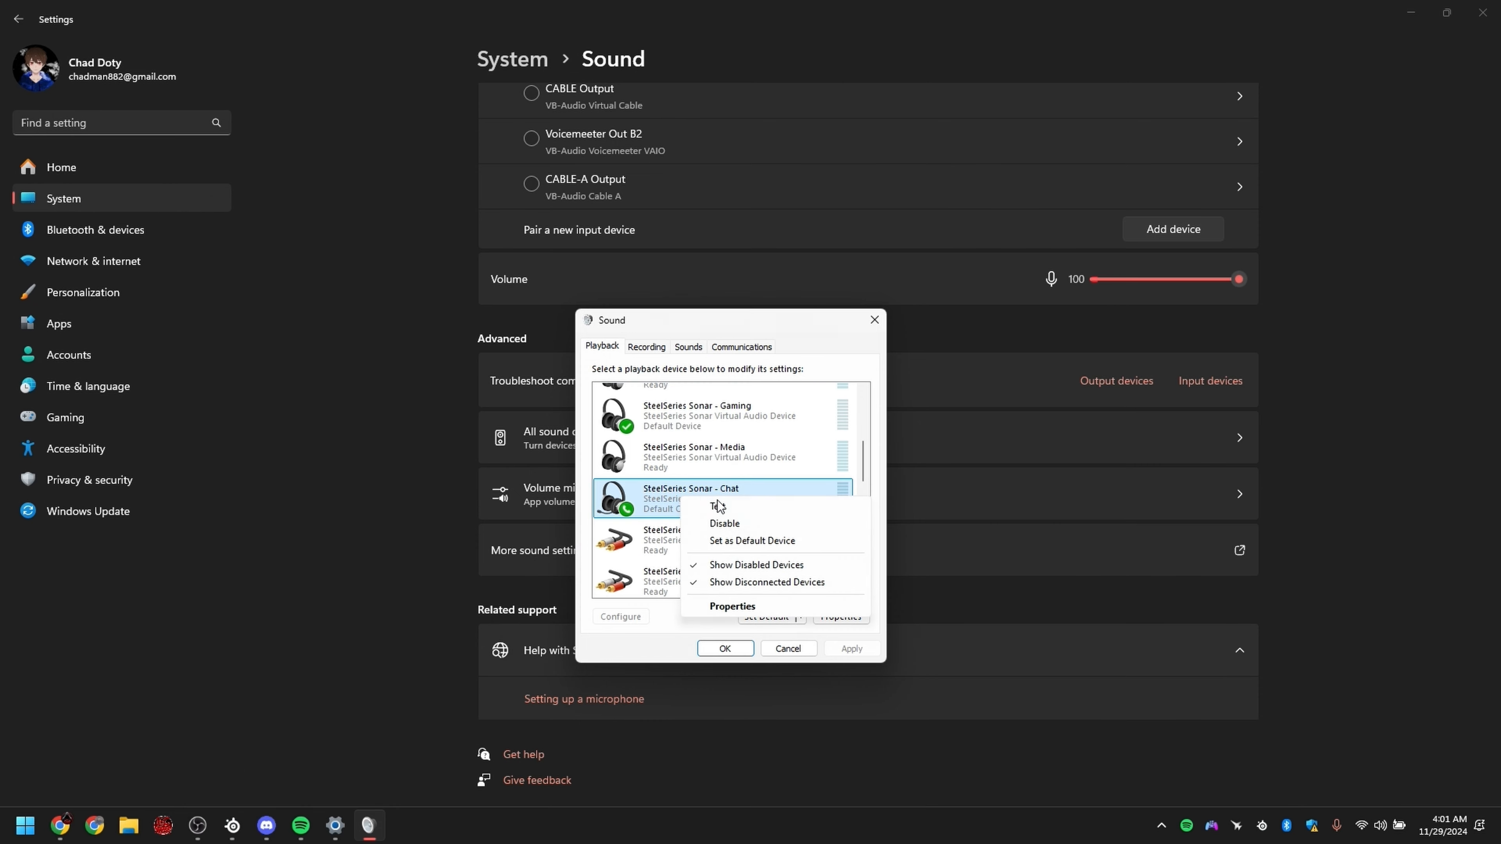
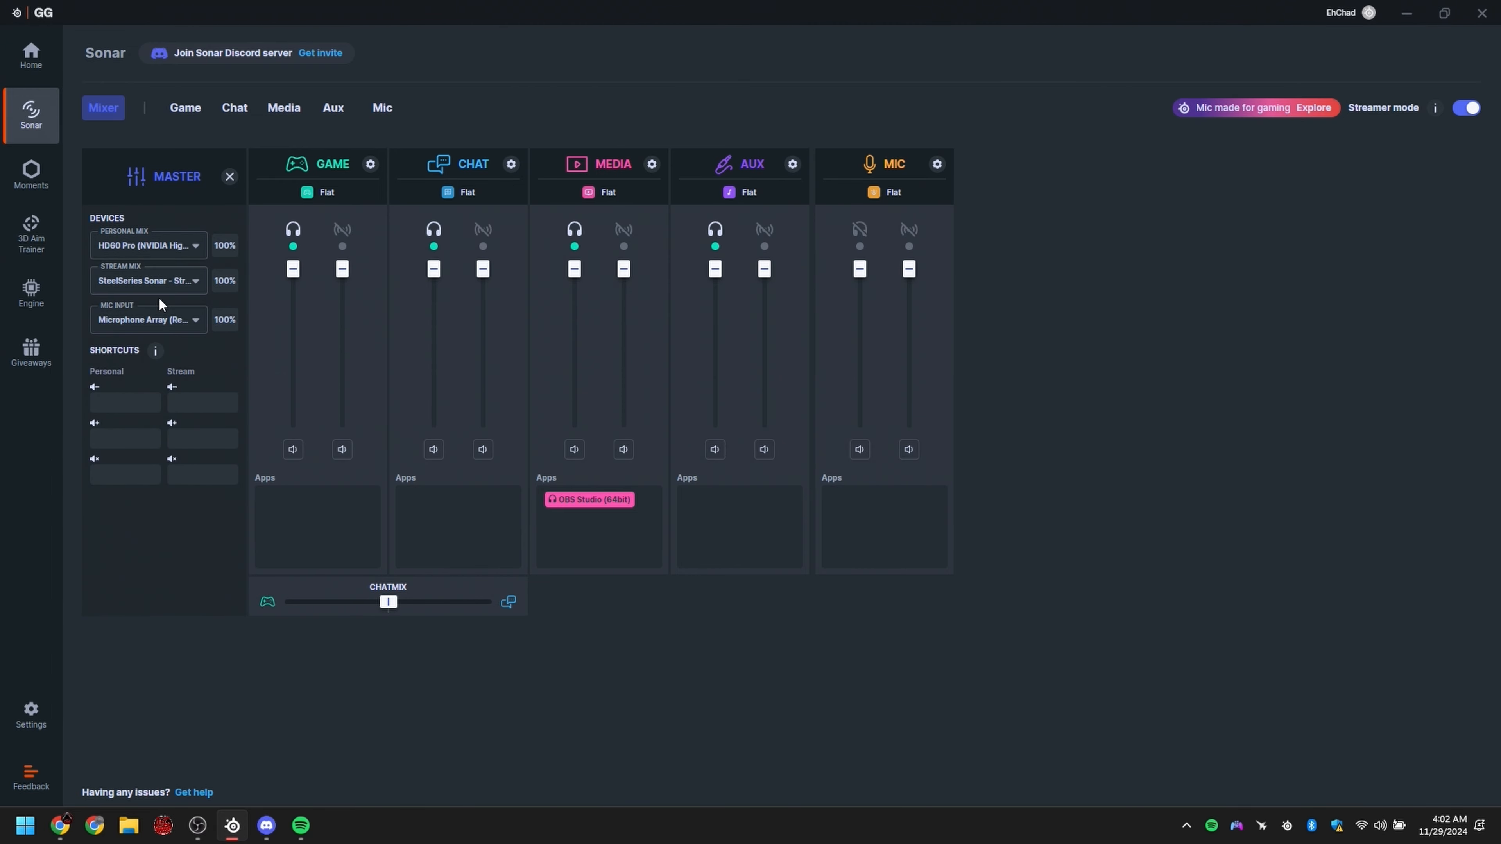
# Step: Check the stream mix device choices and enable the stream mix output for the Game, Chat, Media and Aux channels
pyautogui.click(148, 289)
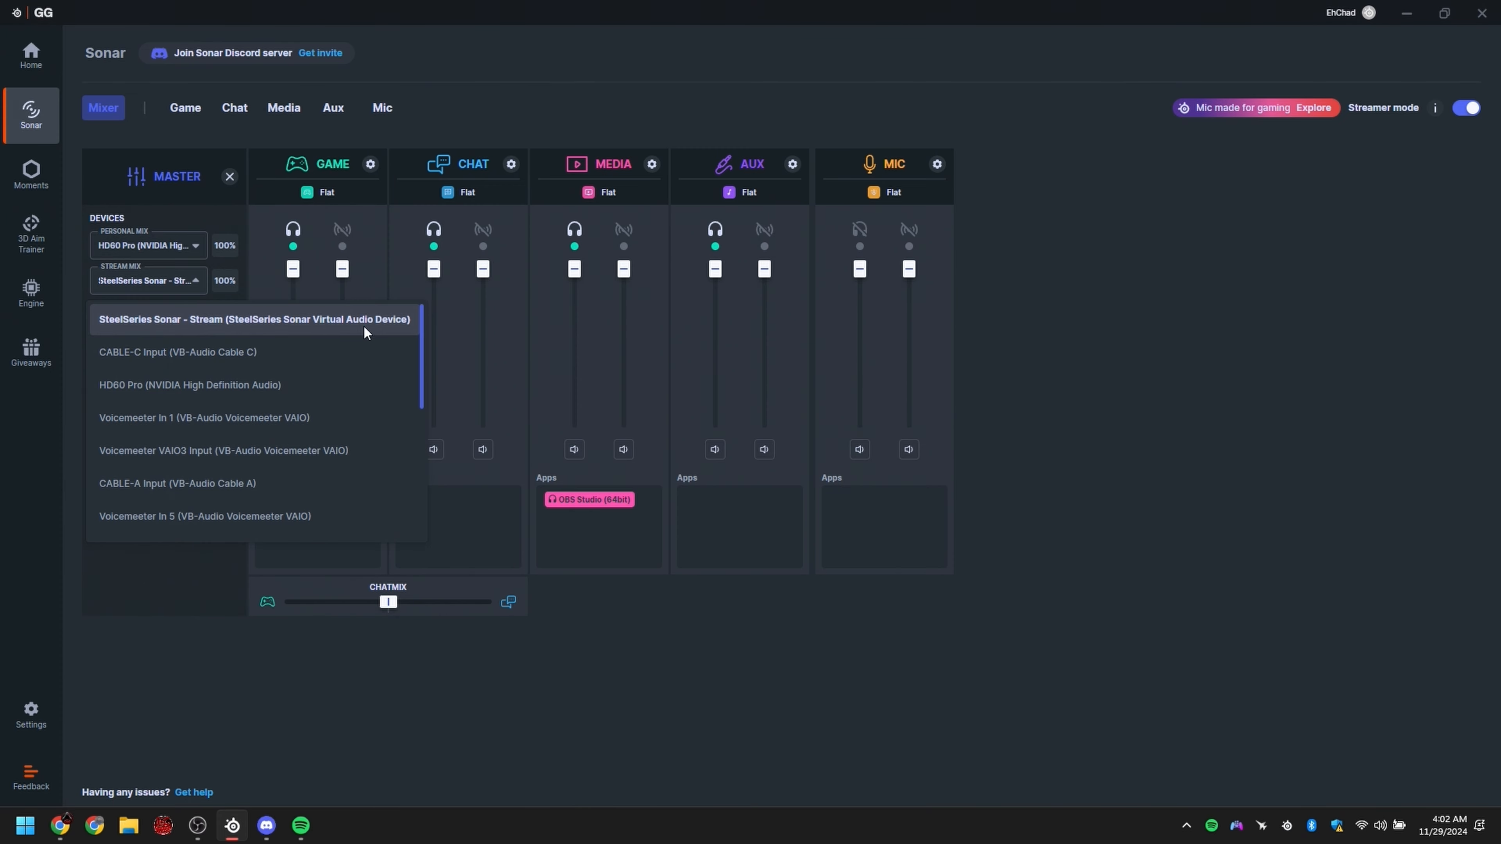
pyautogui.click(1225, 430)
pyautogui.click(342, 247)
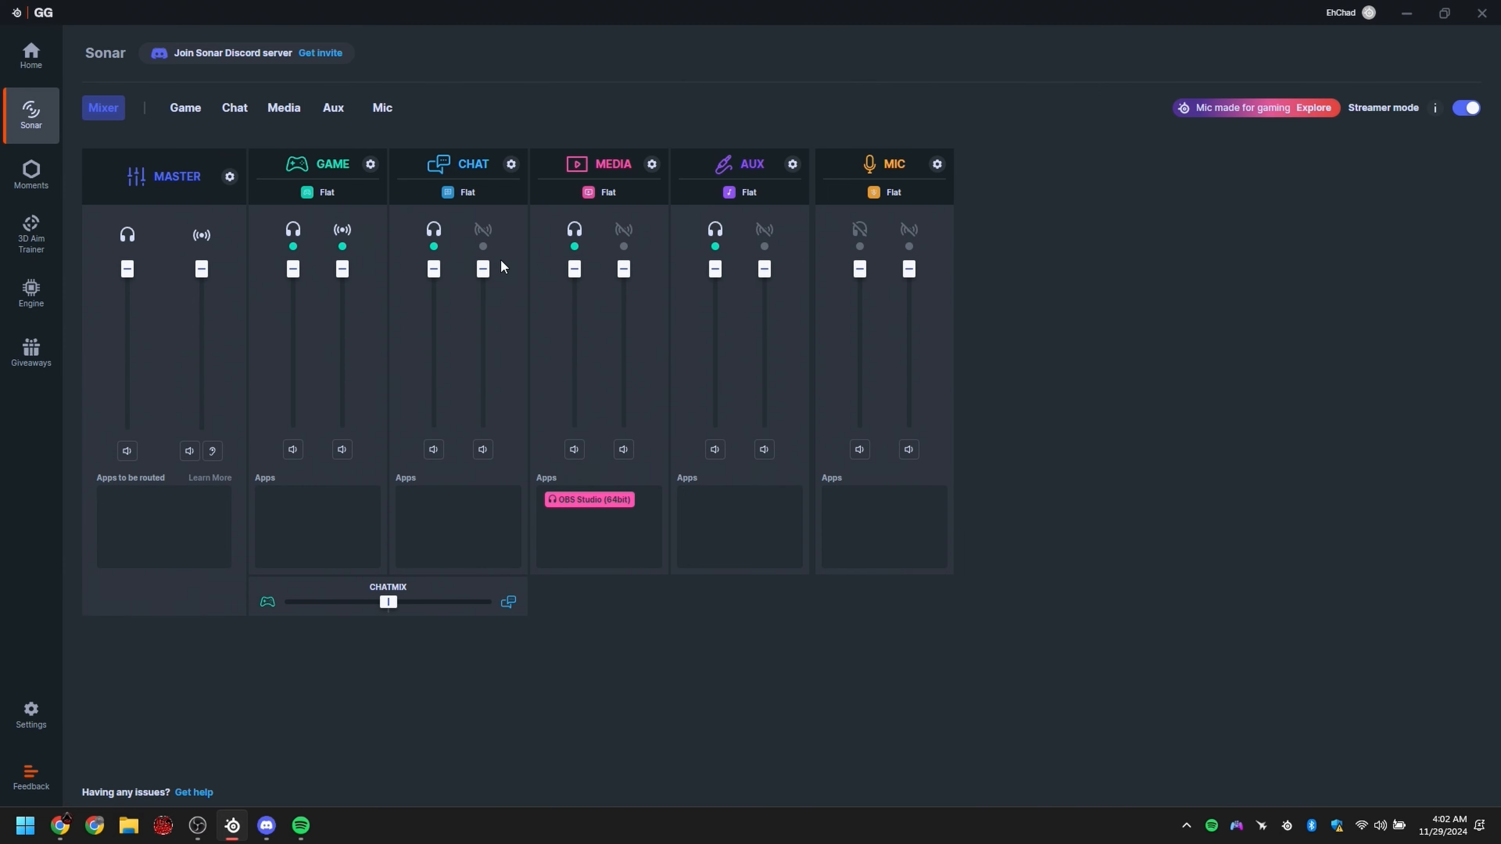
pyautogui.click(483, 248)
pyautogui.click(623, 248)
pyautogui.click(764, 247)
pyautogui.click(909, 247)
pyautogui.click(909, 248)
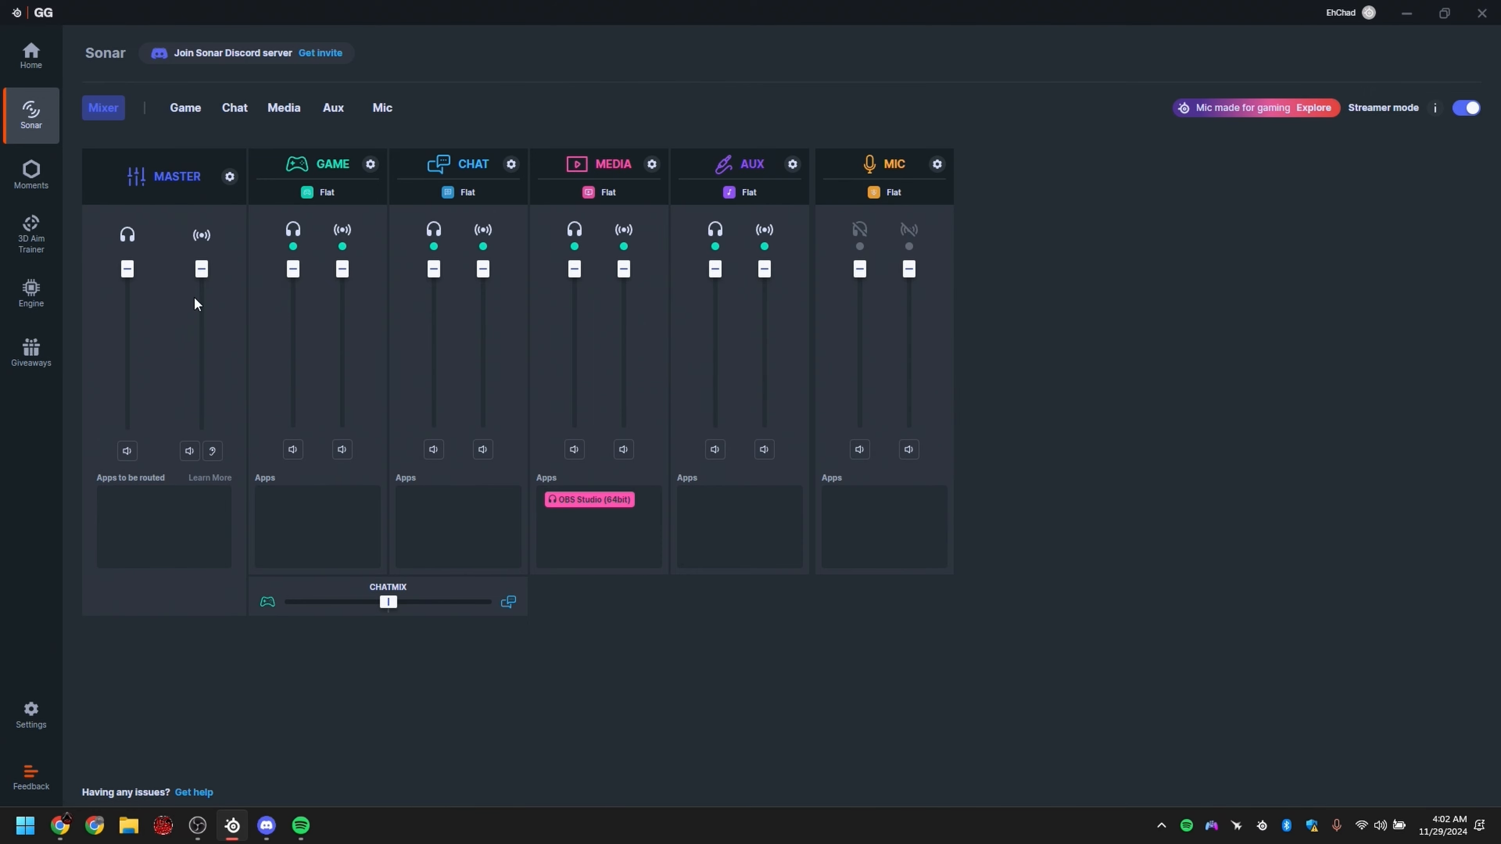
# Step: Review the Master channel's personal mix, stream mix and mic input device assignments in Sonar
pyautogui.click(229, 176)
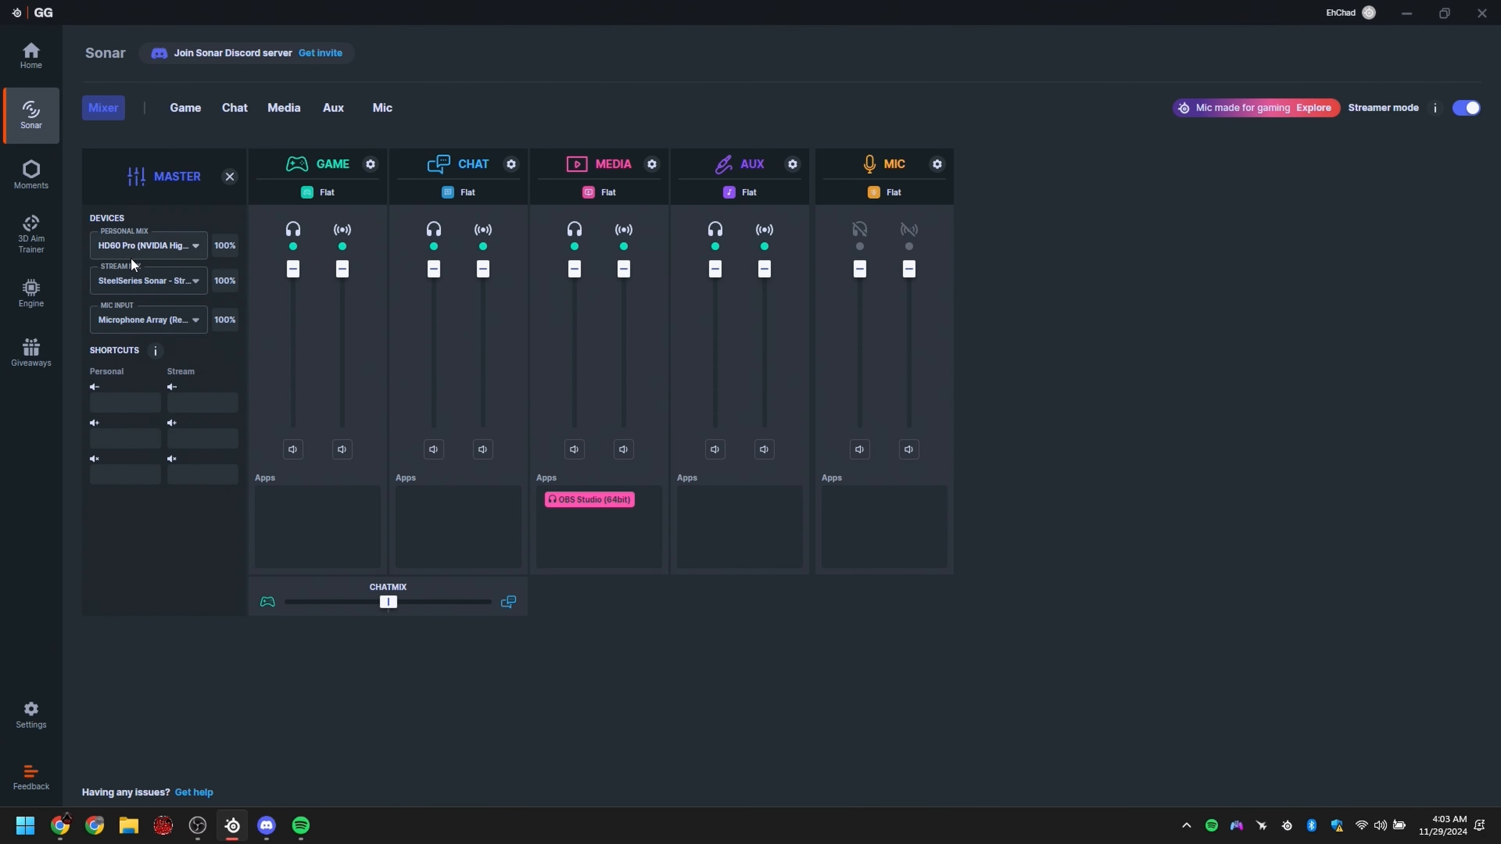
pyautogui.click(145, 280)
pyautogui.click(262, 303)
pyautogui.click(156, 324)
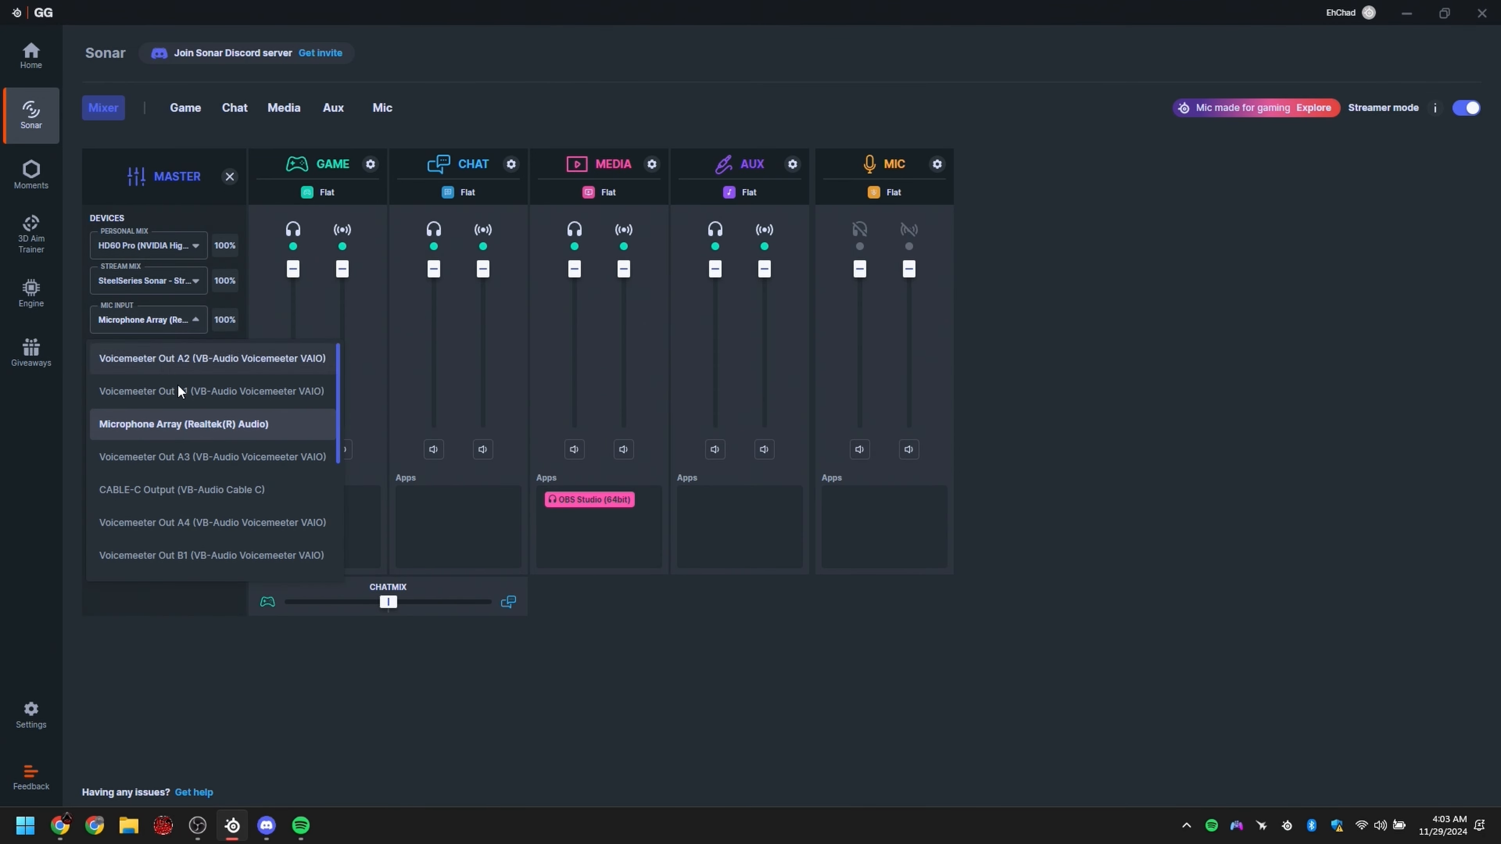
pyautogui.click(819, 658)
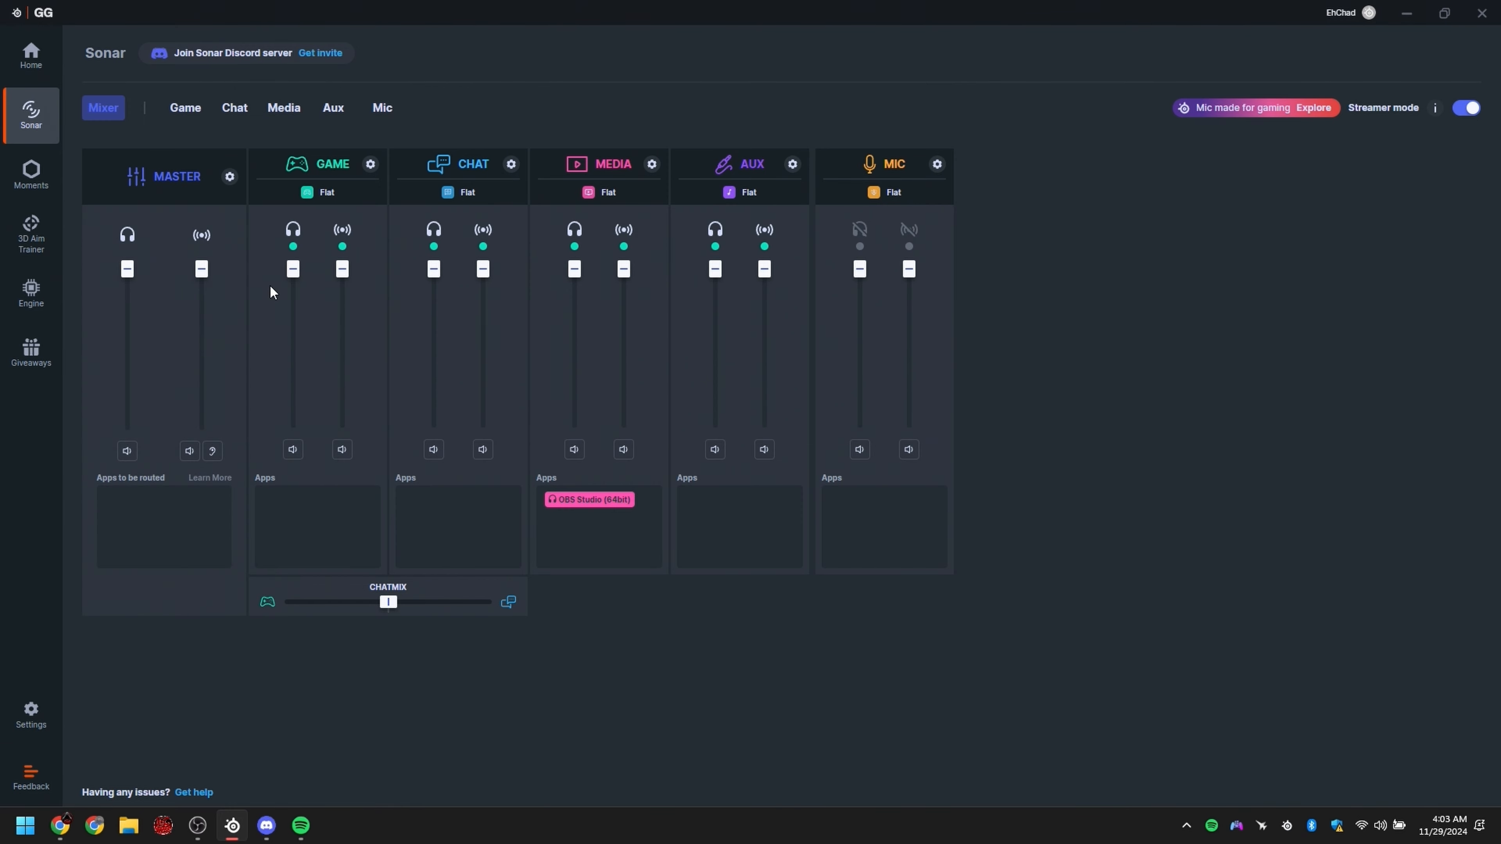
pyautogui.click(230, 177)
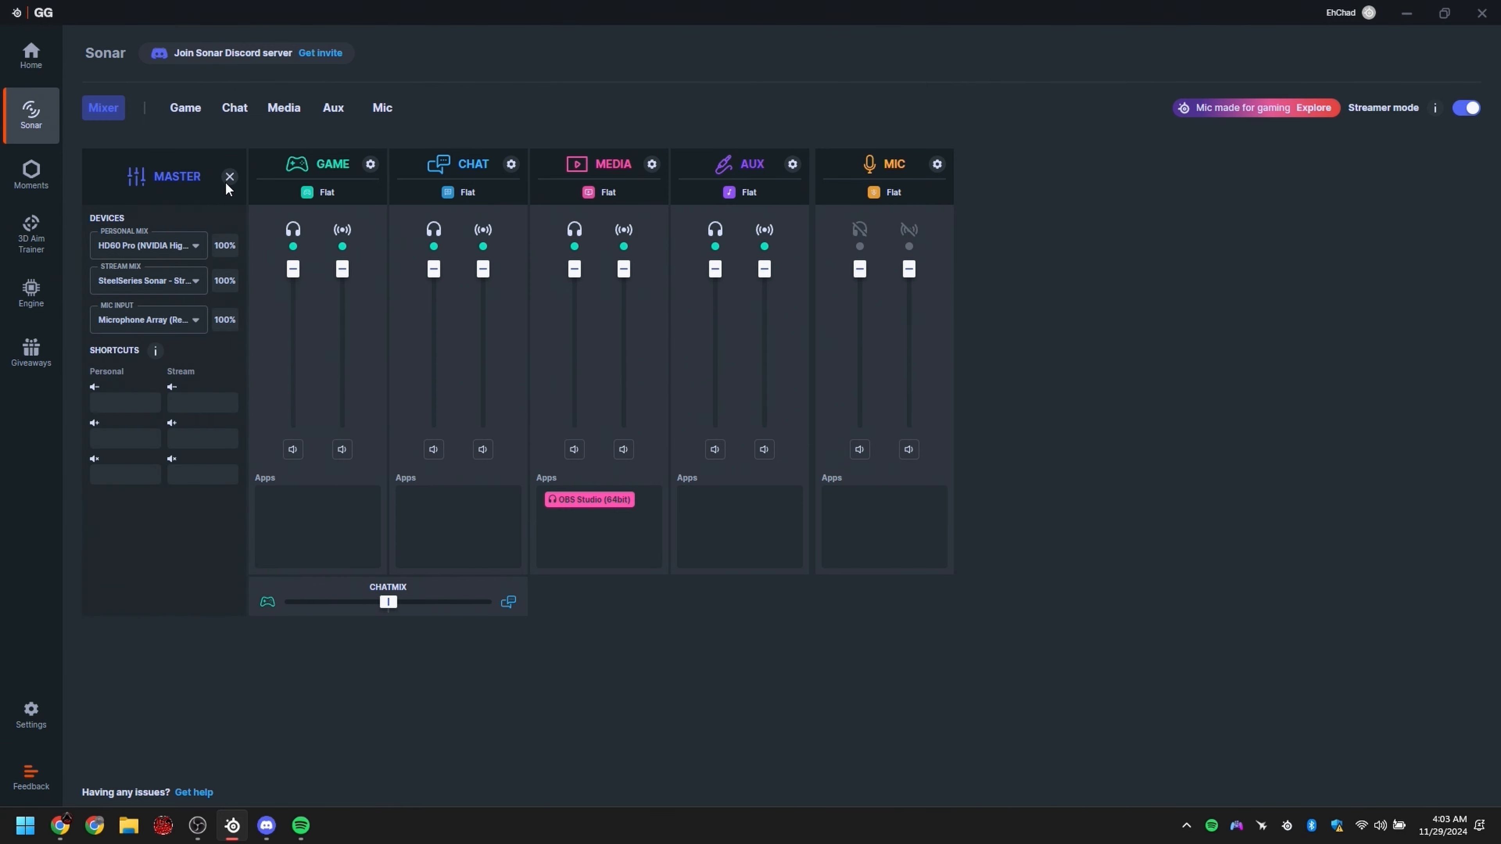
pyautogui.click(133, 282)
pyautogui.click(190, 318)
pyautogui.click(230, 177)
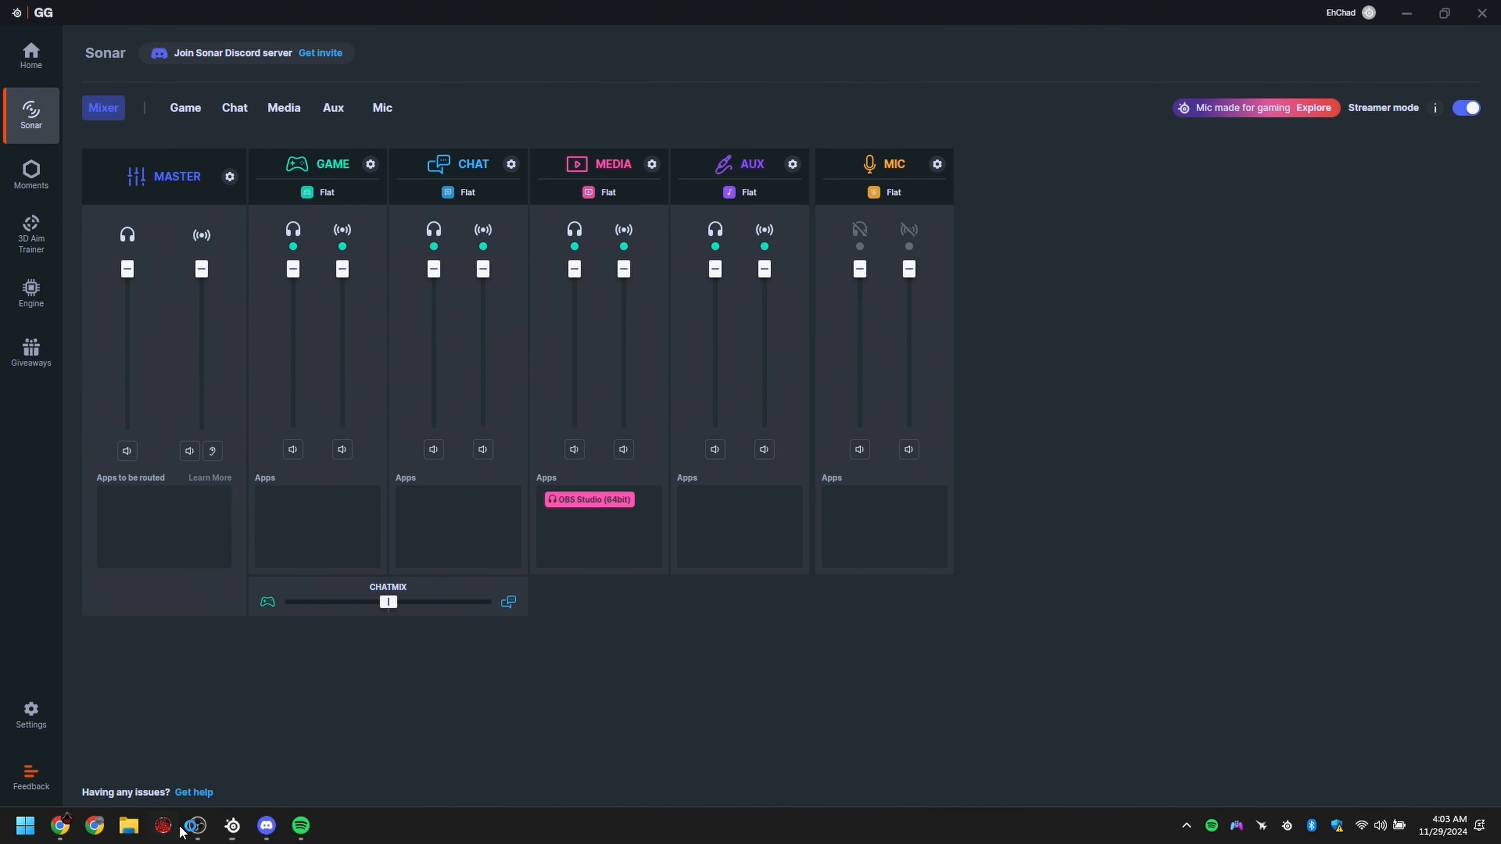
# Step: Switch to OBS and examine the streaming audio track and Twitch VOD track in the output settings
pyautogui.click(197, 825)
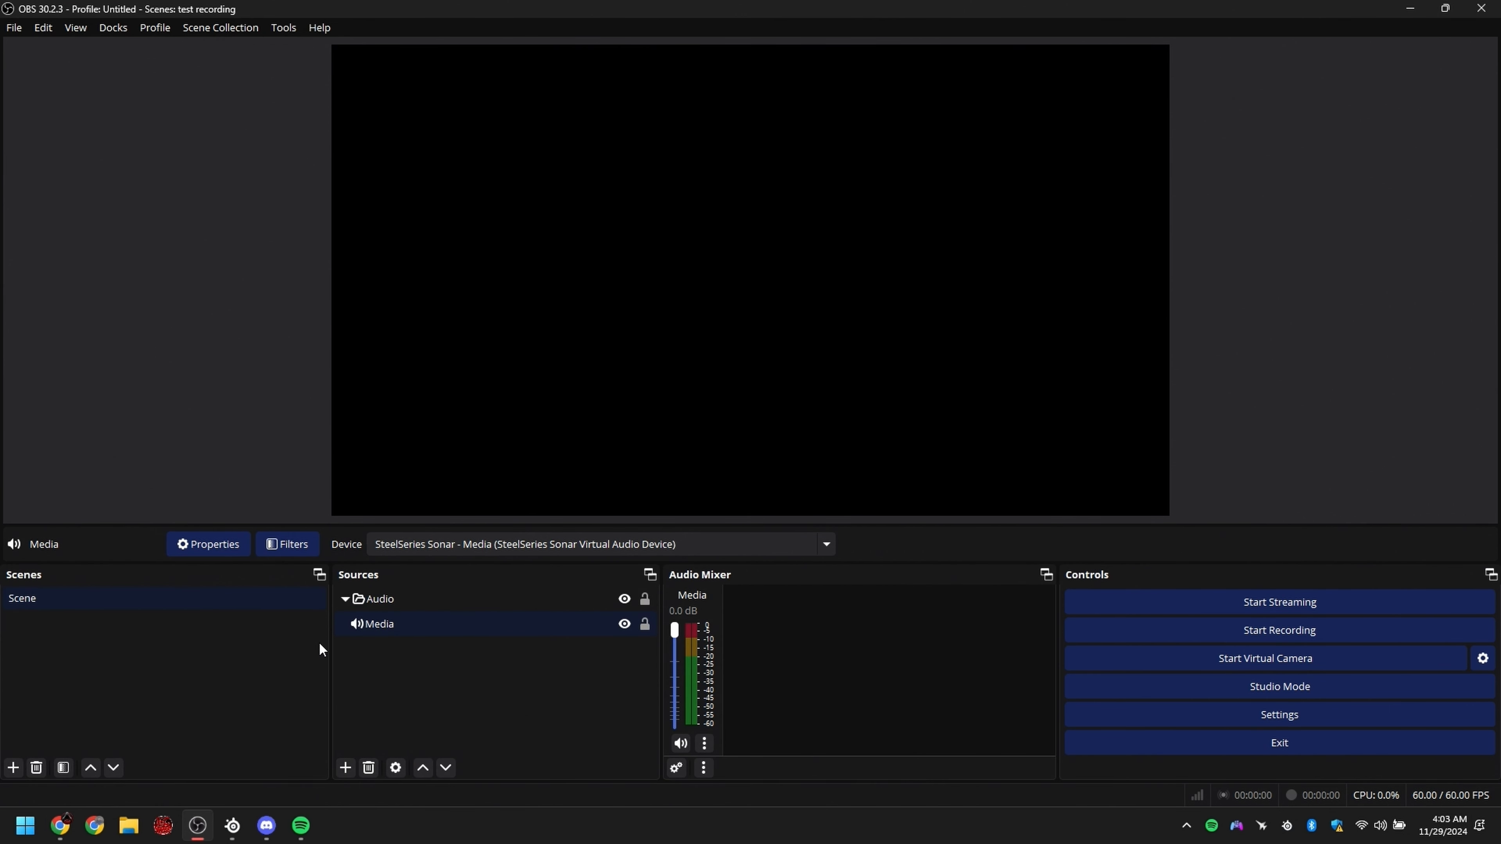
pyautogui.click(1226, 725)
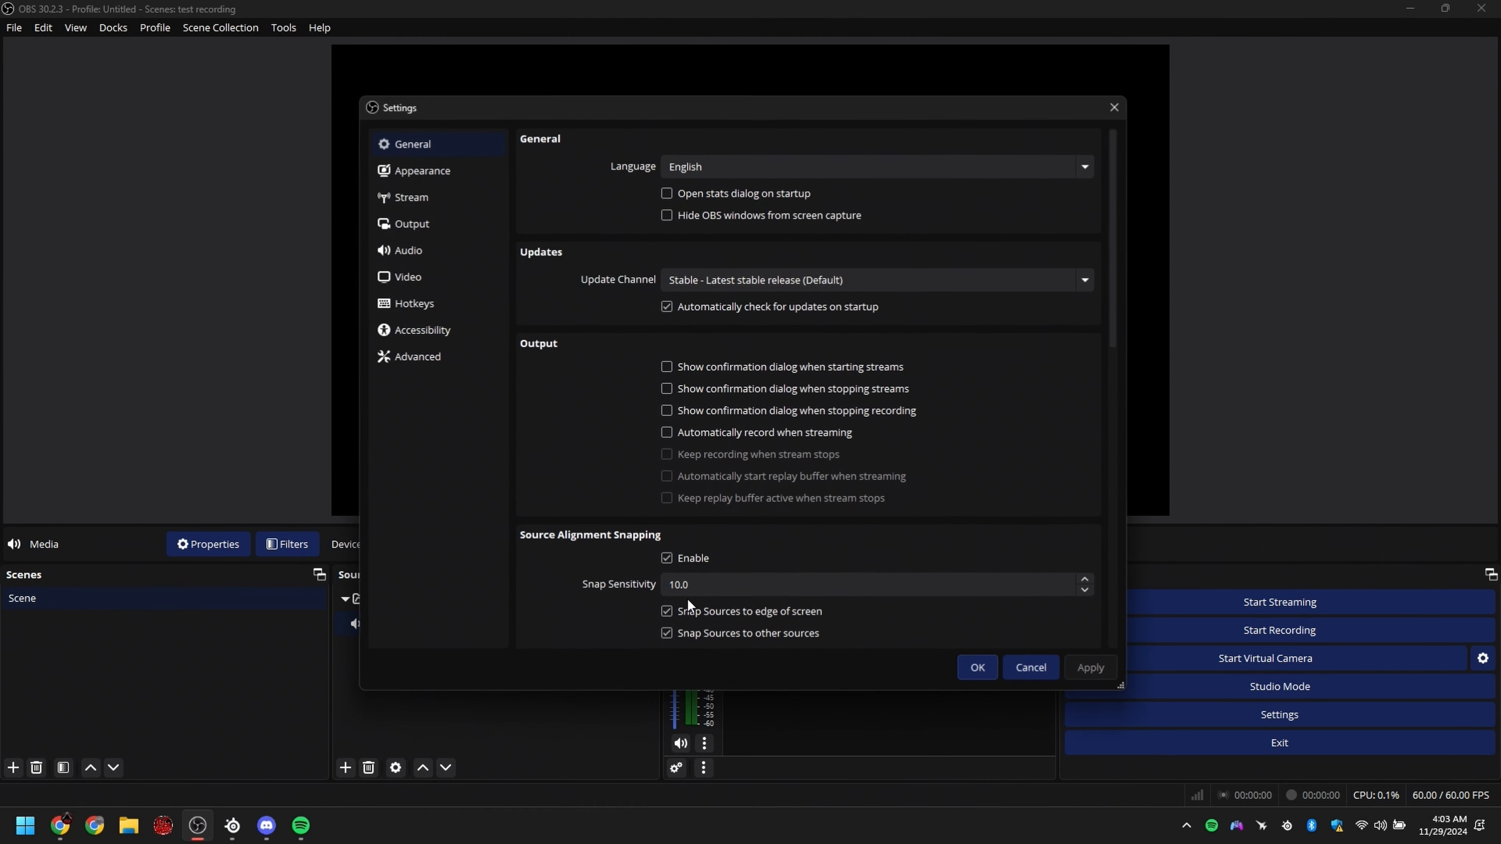
pyautogui.click(422, 197)
pyautogui.click(412, 223)
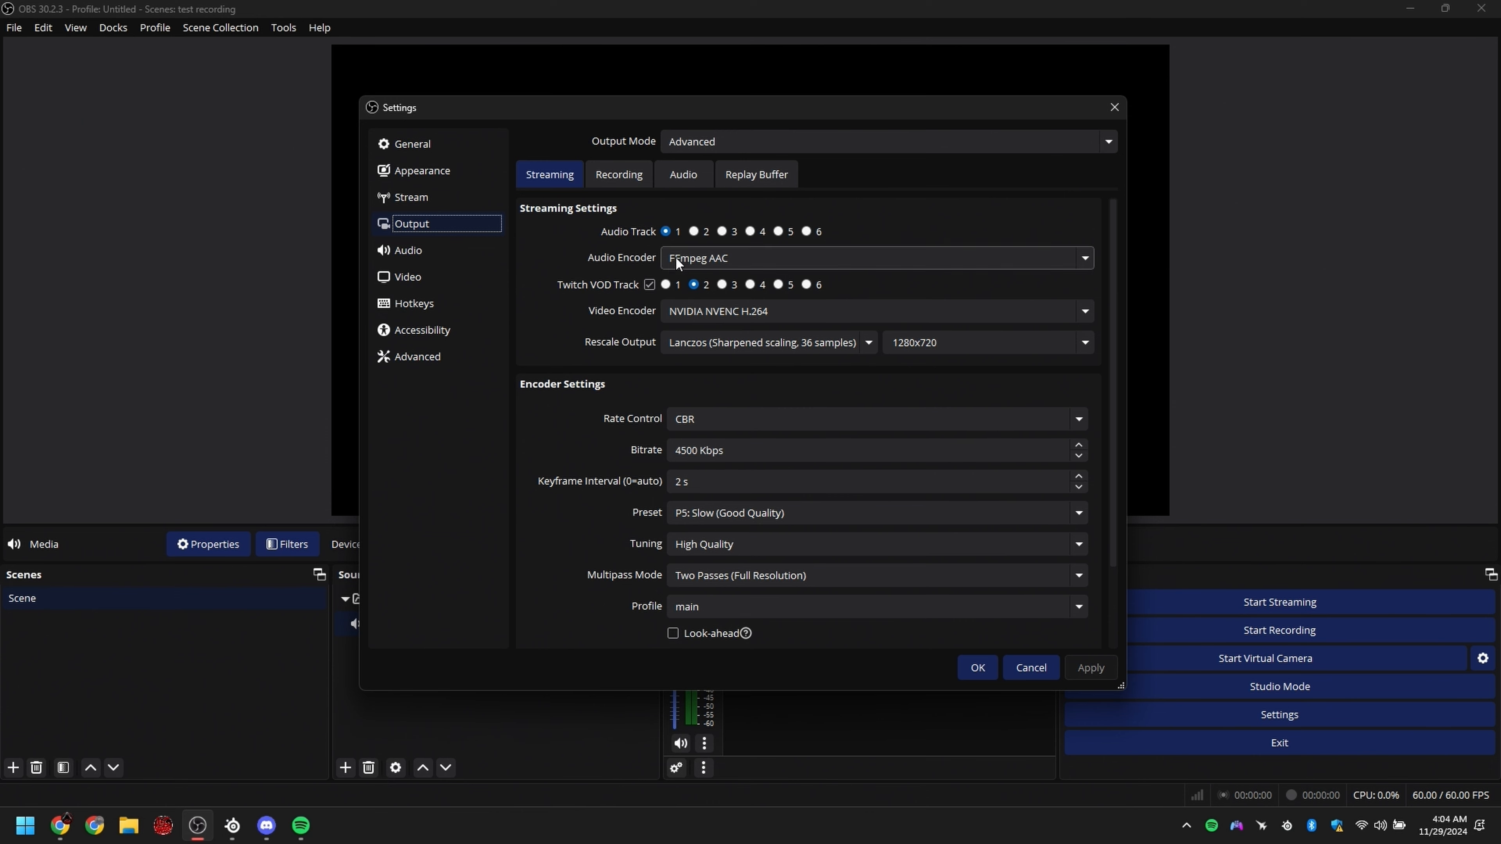
pyautogui.click(978, 668)
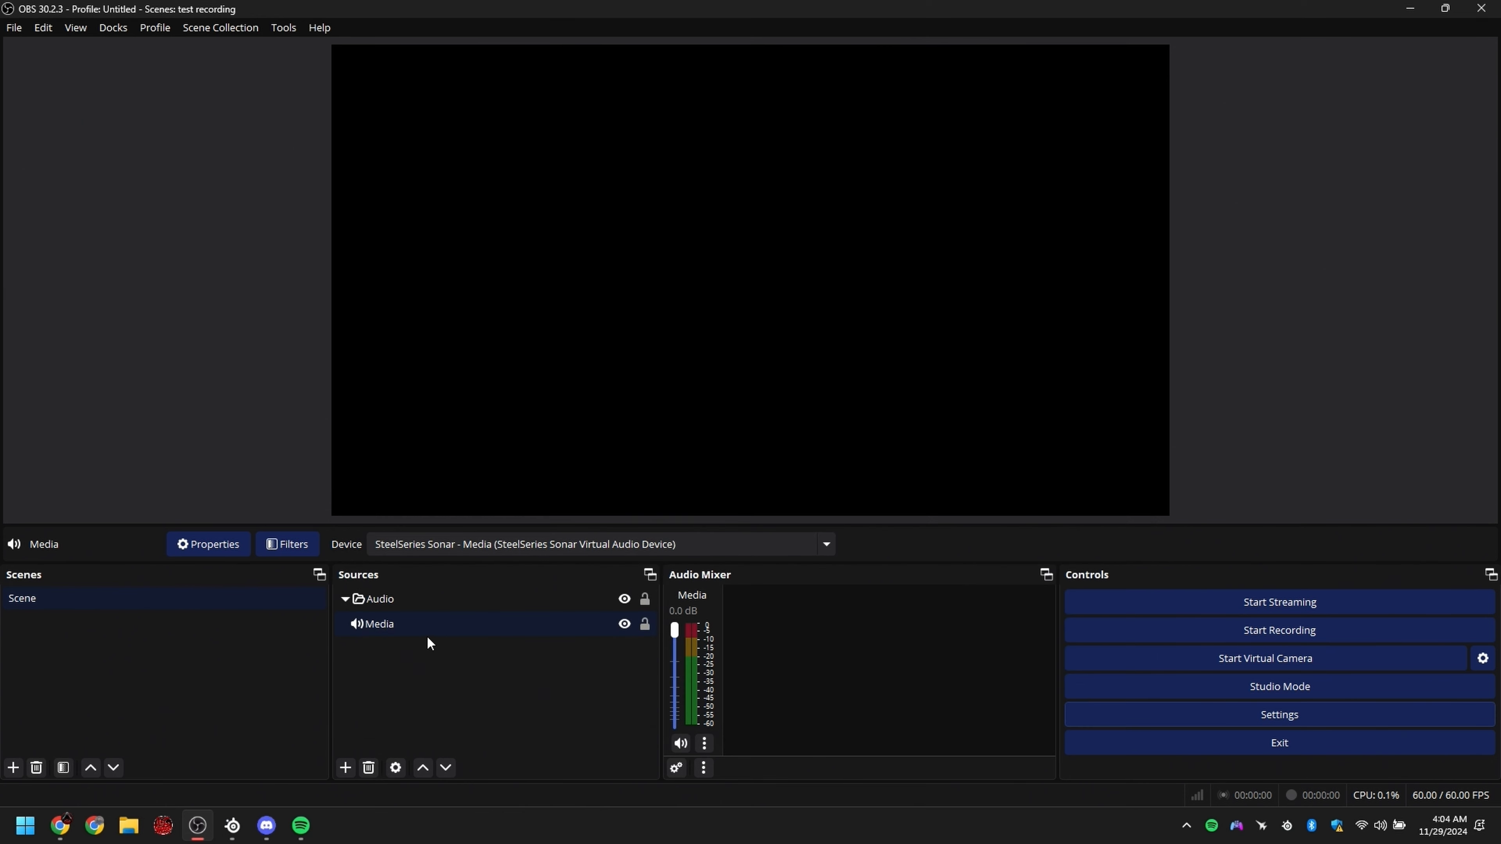
# Step: Check the capture device in the Media source's properties
pyautogui.click(399, 627)
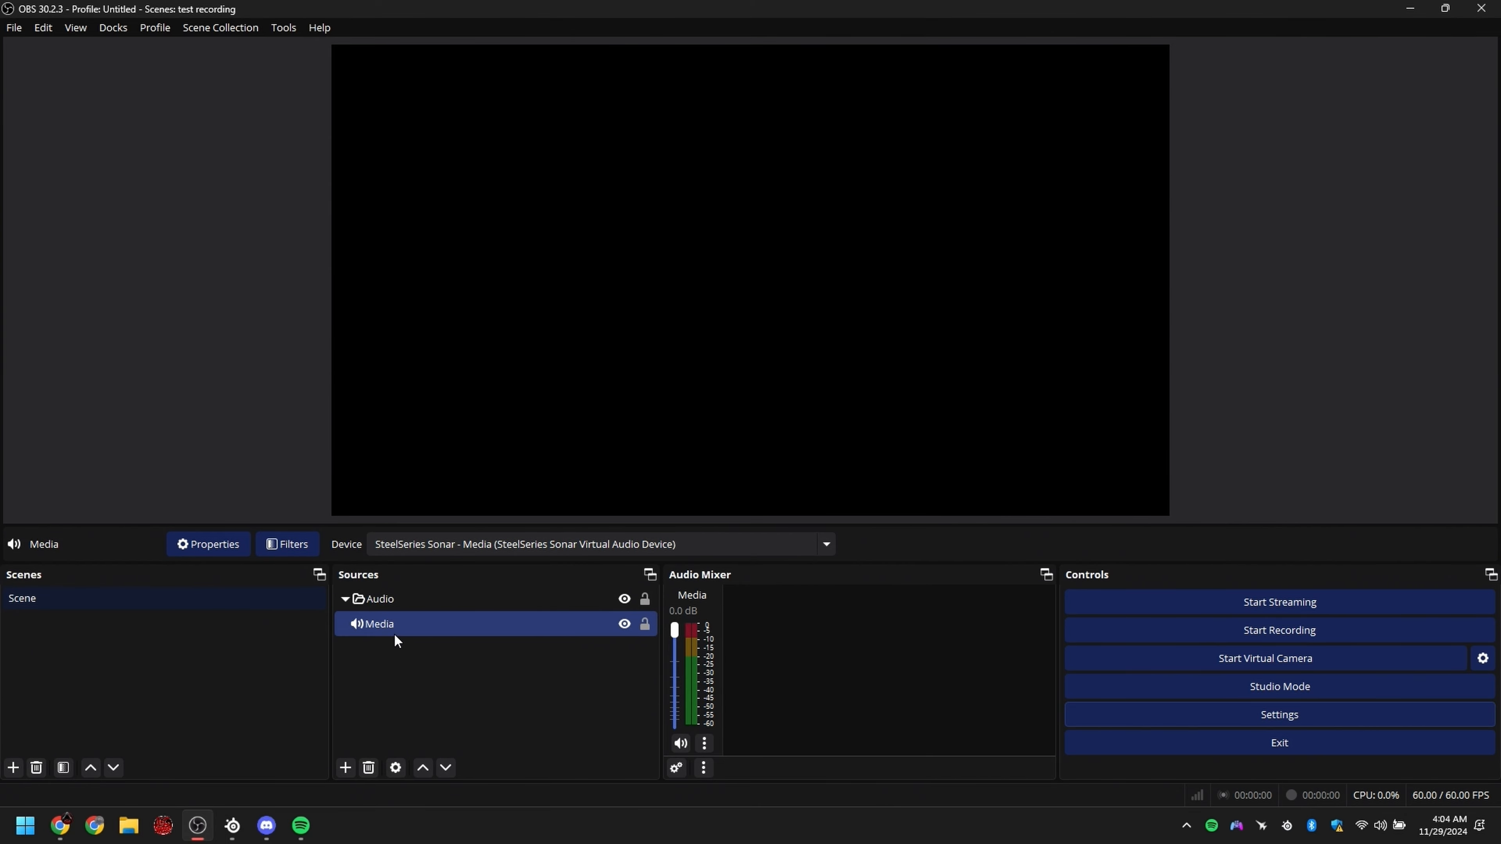
pyautogui.rightClick(411, 624)
pyautogui.click(400, 623)
pyautogui.rightClick(400, 623)
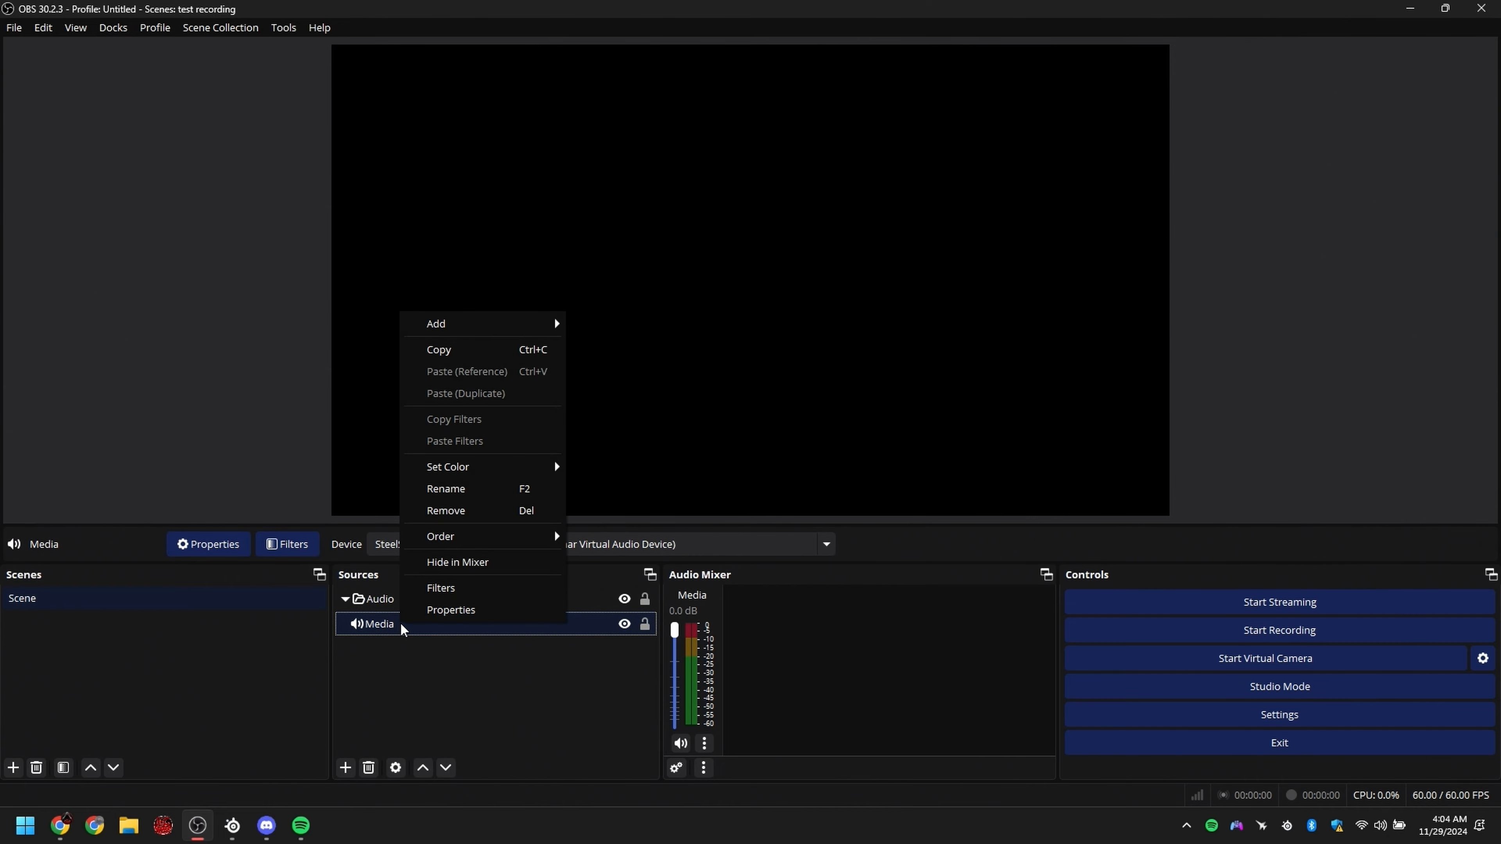
pyautogui.click(451, 616)
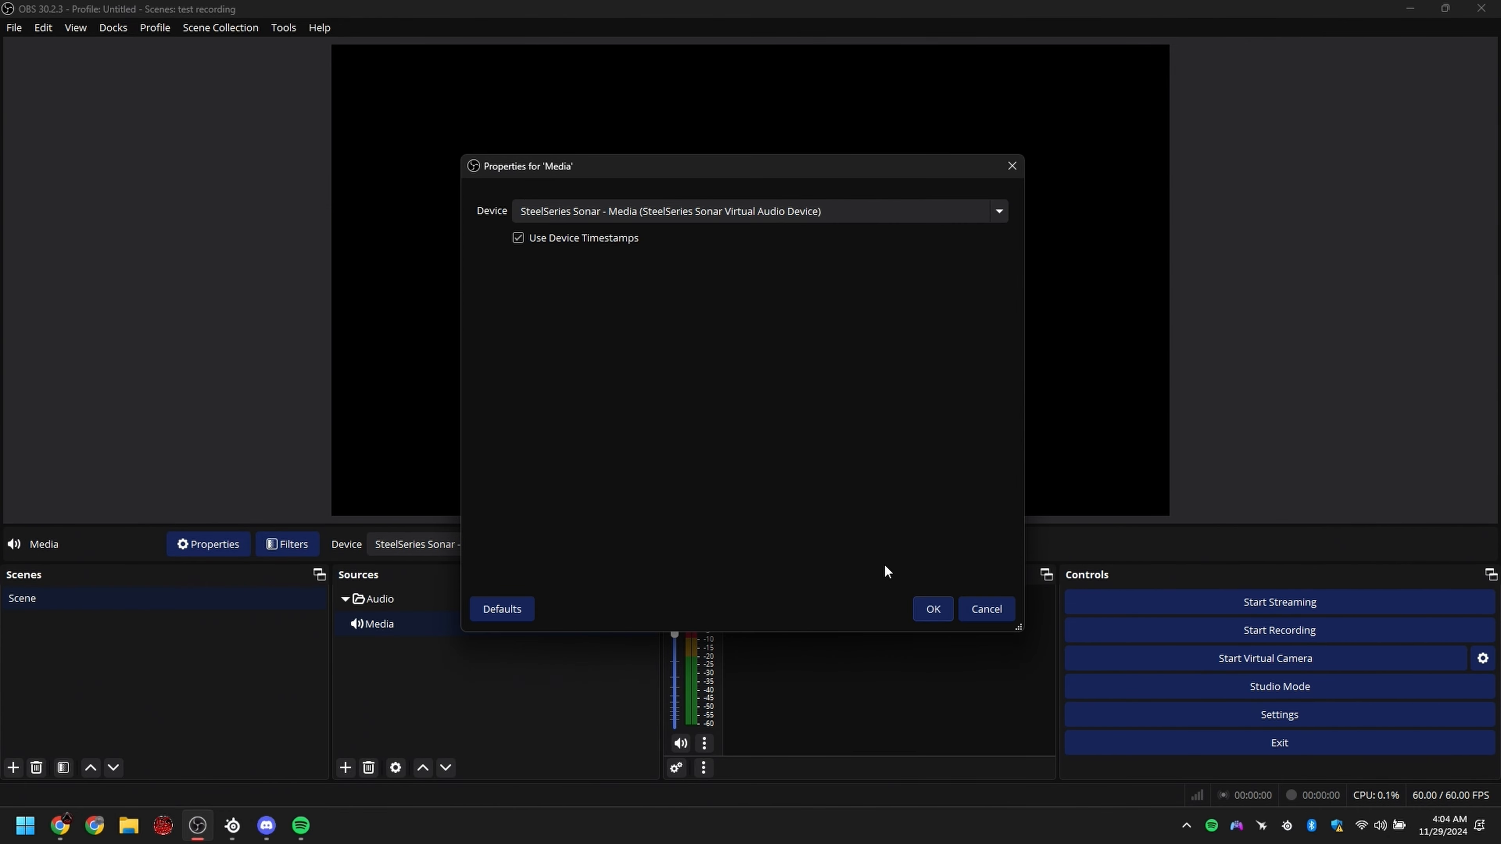
pyautogui.click(986, 614)
# Step: Remove the Media source from tracks 3, 4, 5 and 6 in the advanced audio properties
pyautogui.click(677, 767)
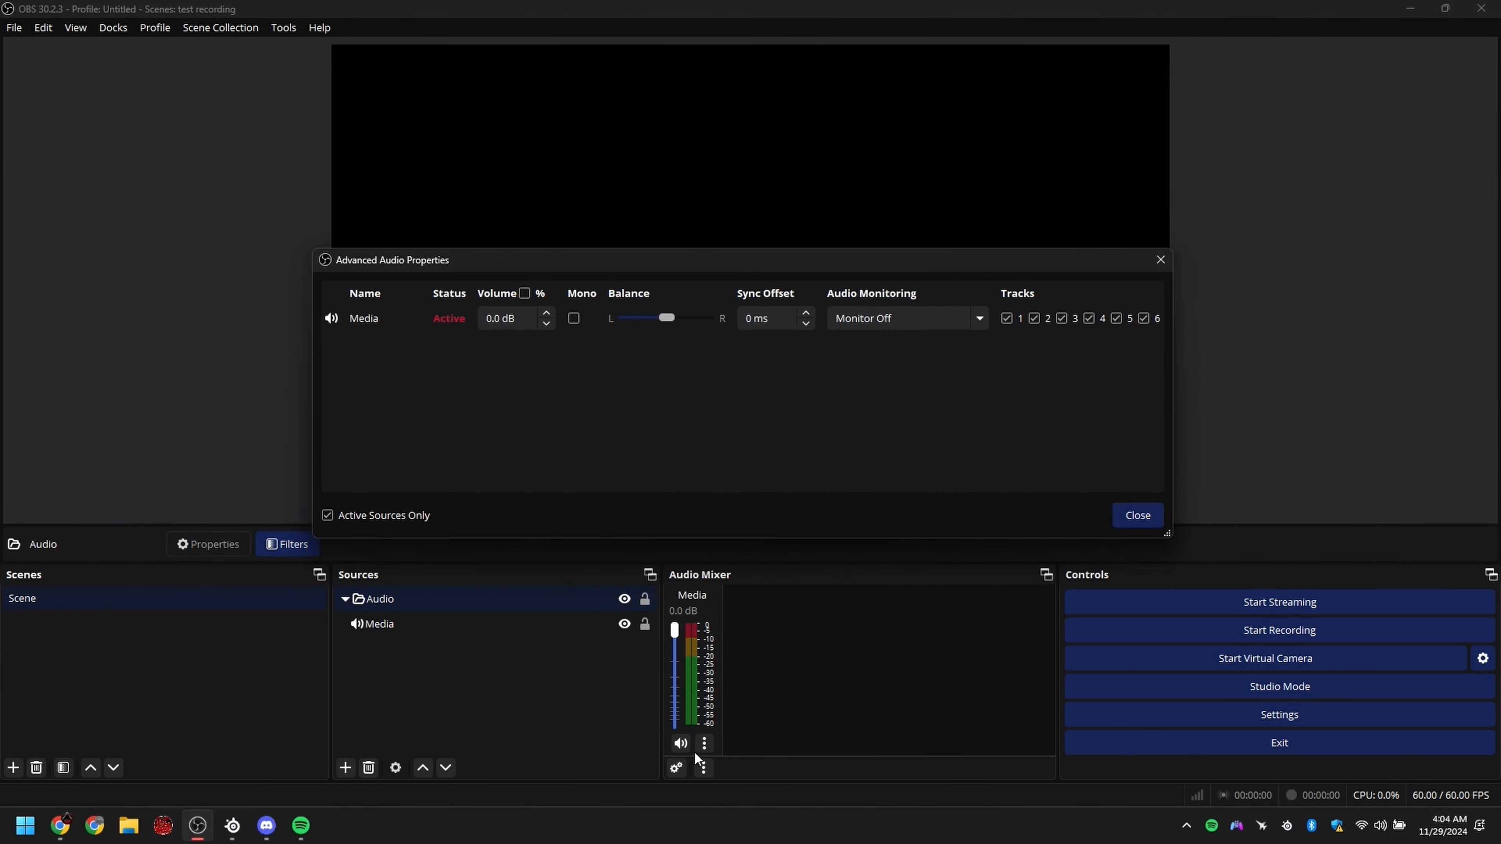
pyautogui.moveTo(785, 268); pyautogui.dragTo(608, 408)
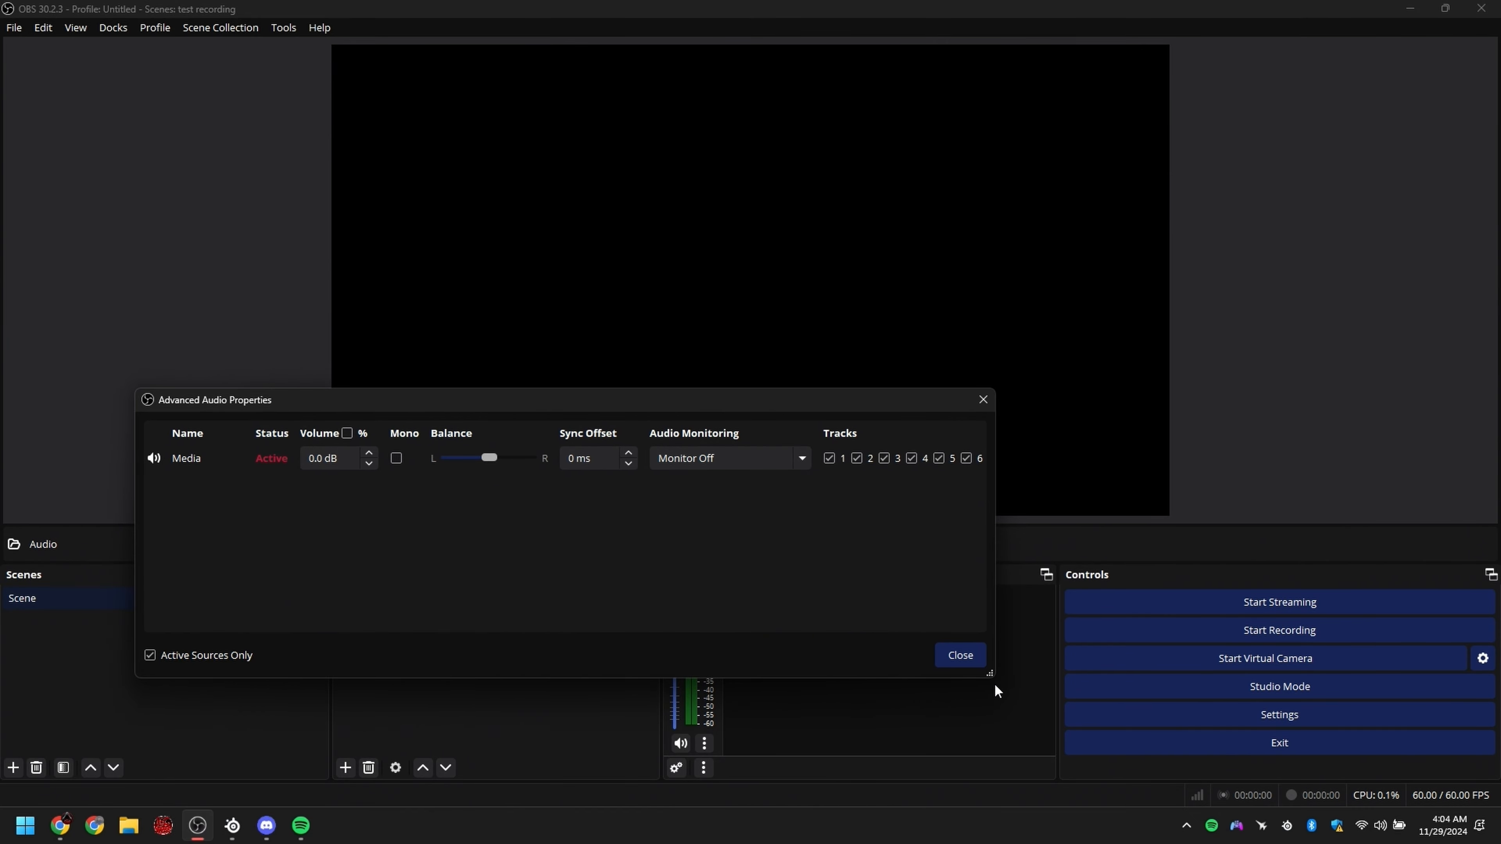
pyautogui.moveTo(990, 672); pyautogui.dragTo(1072, 673)
pyautogui.click(967, 458)
pyautogui.click(994, 458)
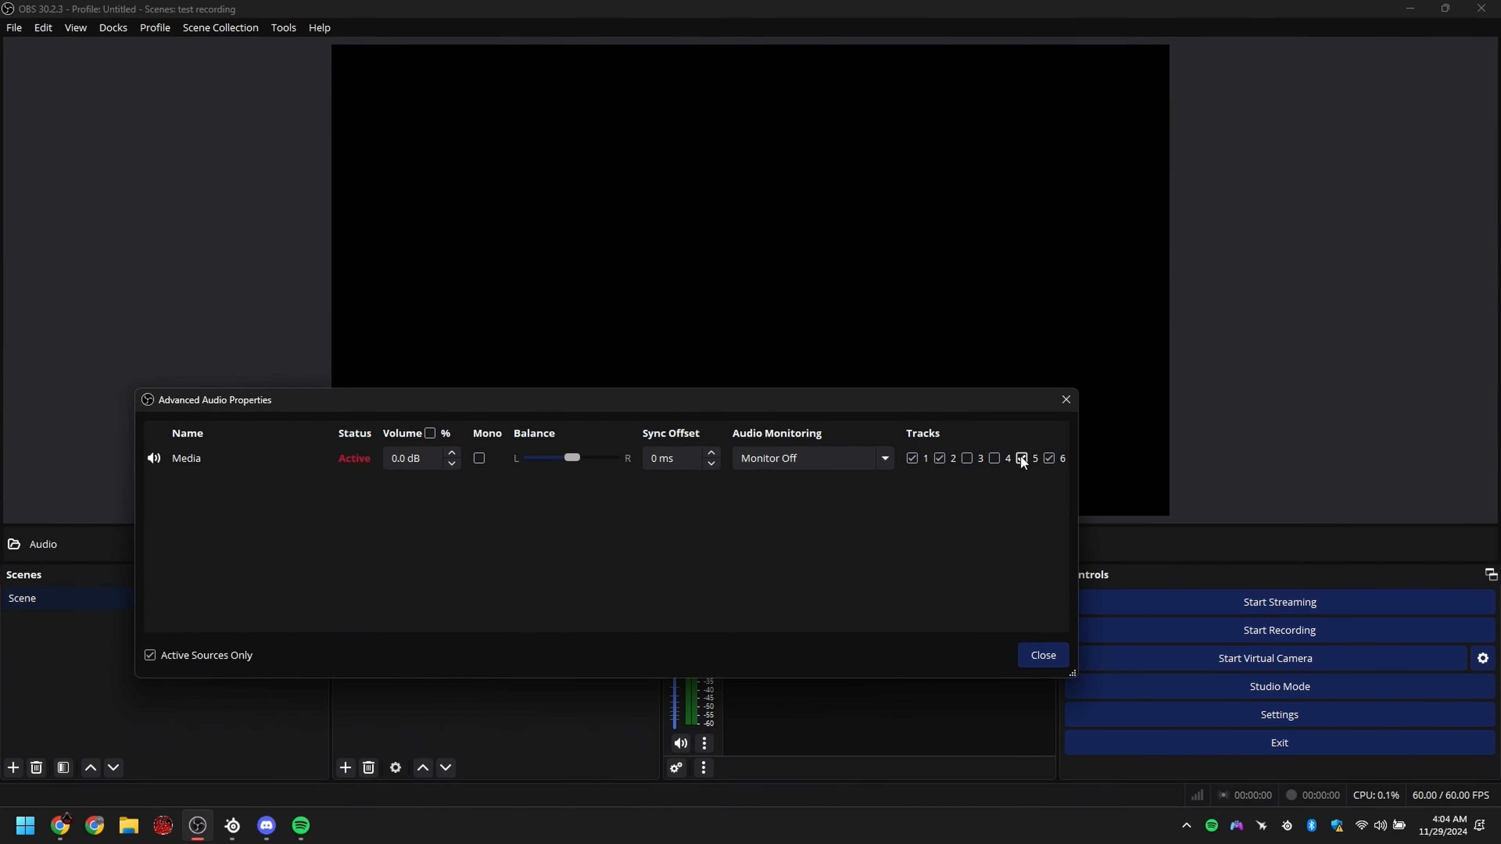
pyautogui.click(1021, 458)
pyautogui.click(1049, 458)
pyautogui.moveTo(1082, 456); pyautogui.dragTo(1375, 509)
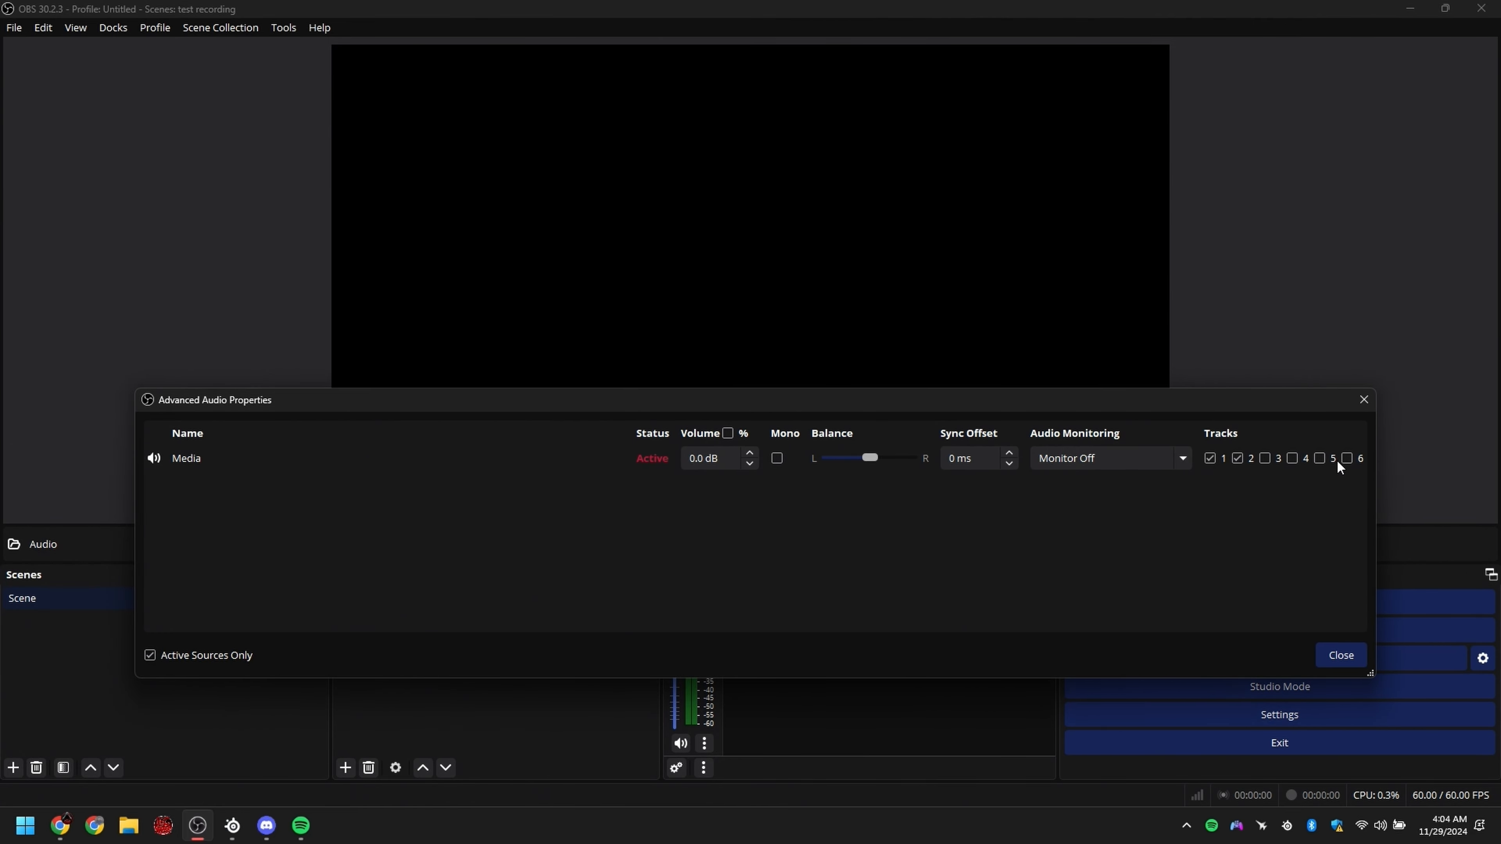
pyautogui.click(1340, 655)
# Step: Enable audio track 2 in the recording output settings and apply the change
pyautogui.click(1256, 711)
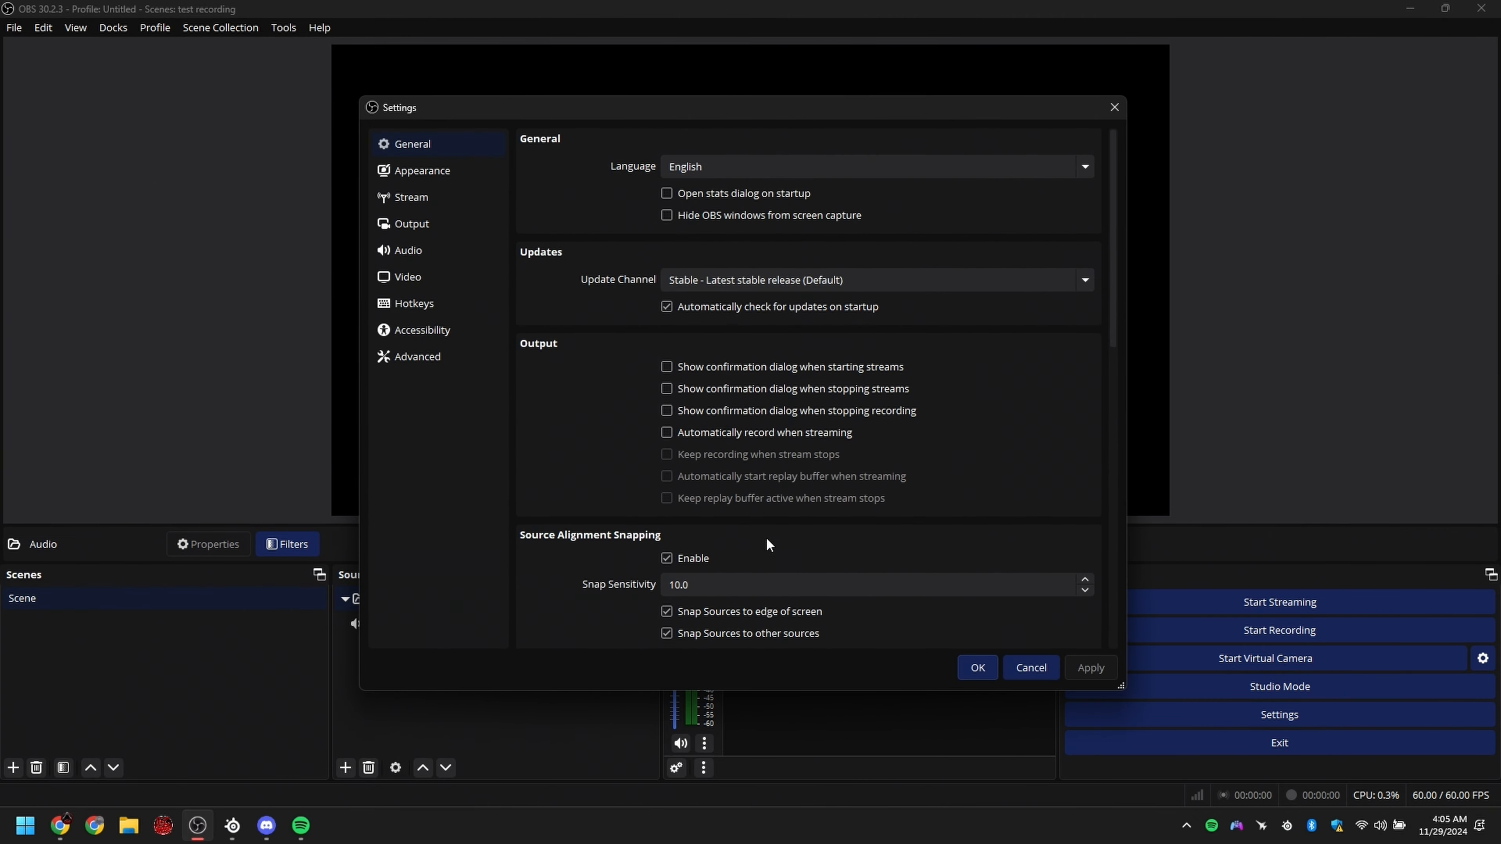
pyautogui.click(438, 224)
pyautogui.click(620, 176)
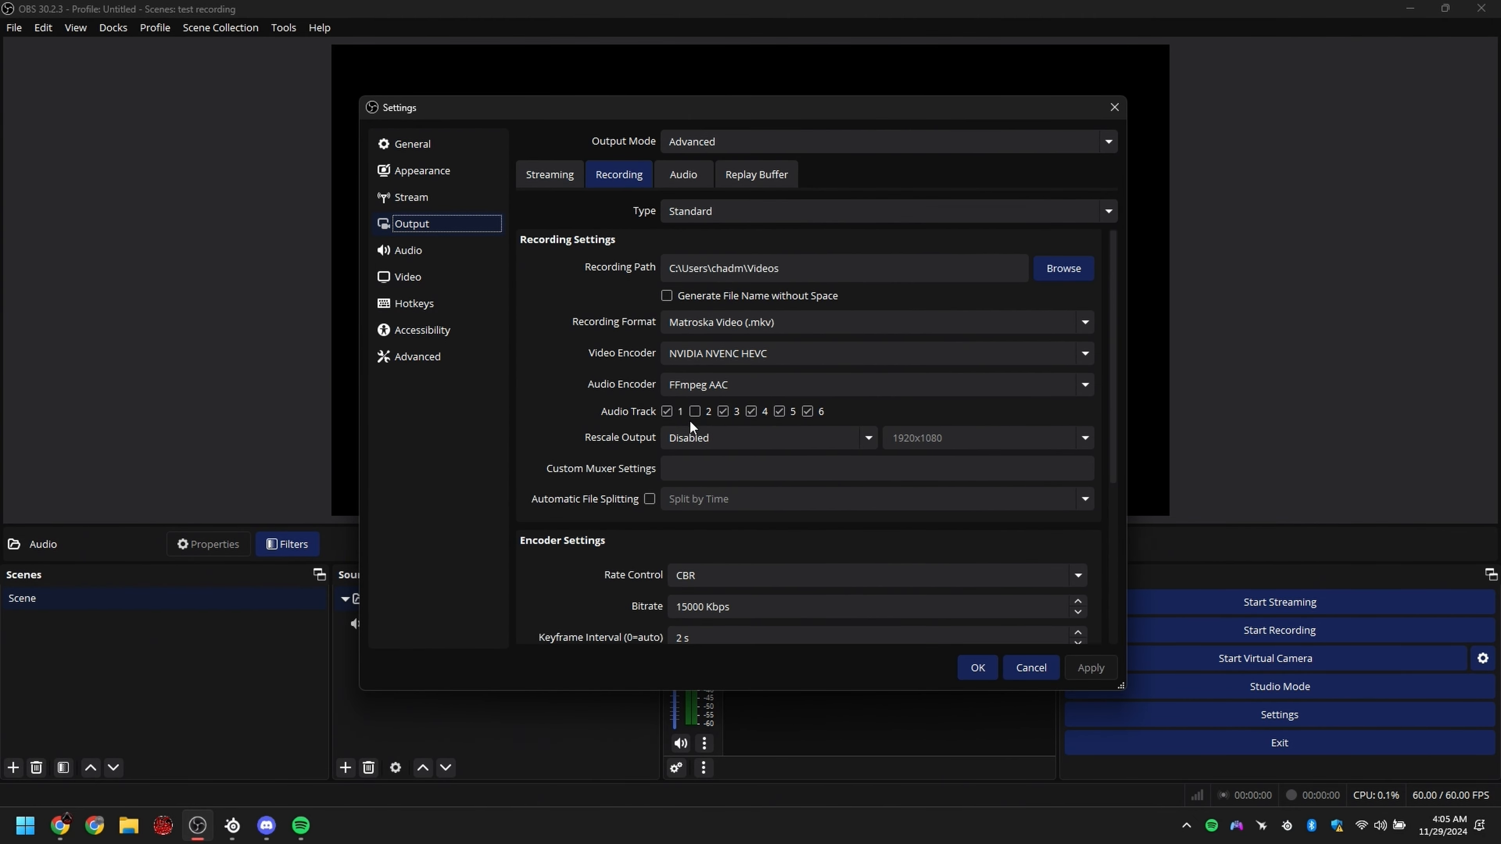
pyautogui.click(620, 418)
pyautogui.click(695, 412)
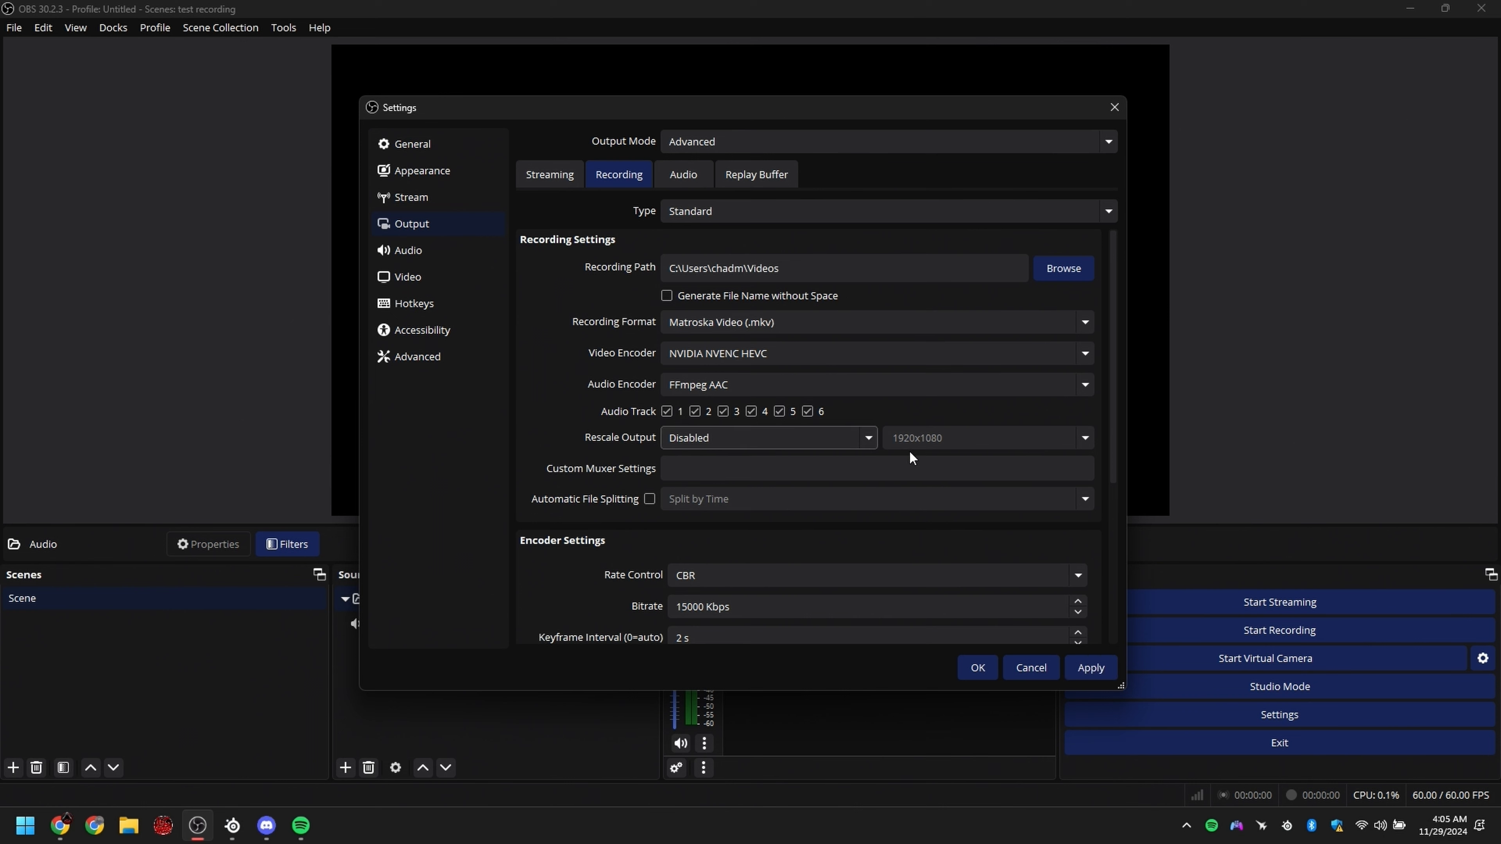
pyautogui.click(1089, 667)
pyautogui.click(978, 667)
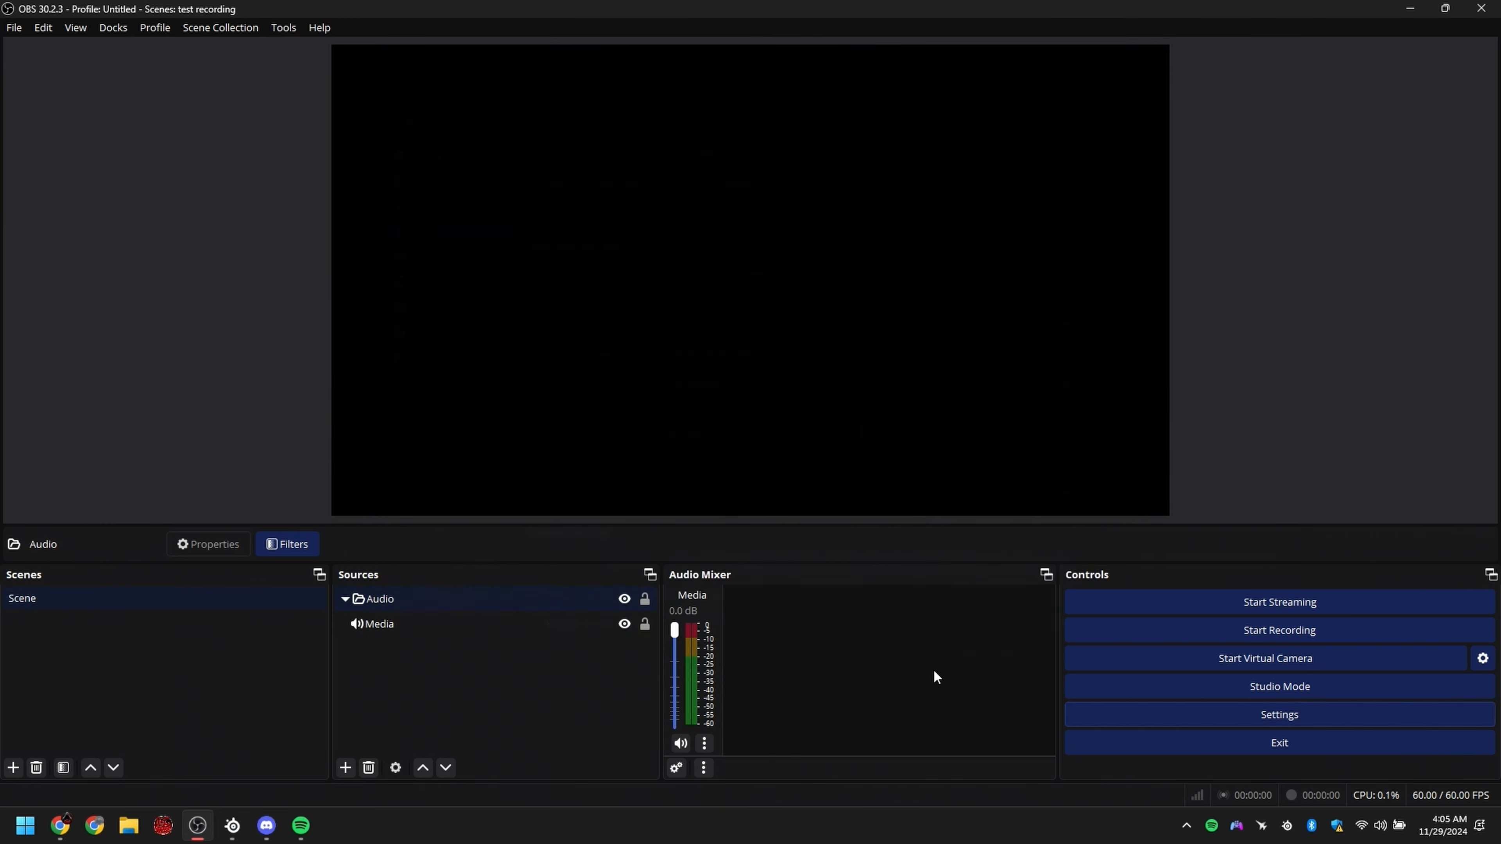
# Step: Add an Audio Input Capture source using SteelSeries Sonar - Microphone and move it below the Audio group
pyautogui.rightClick(395, 599)
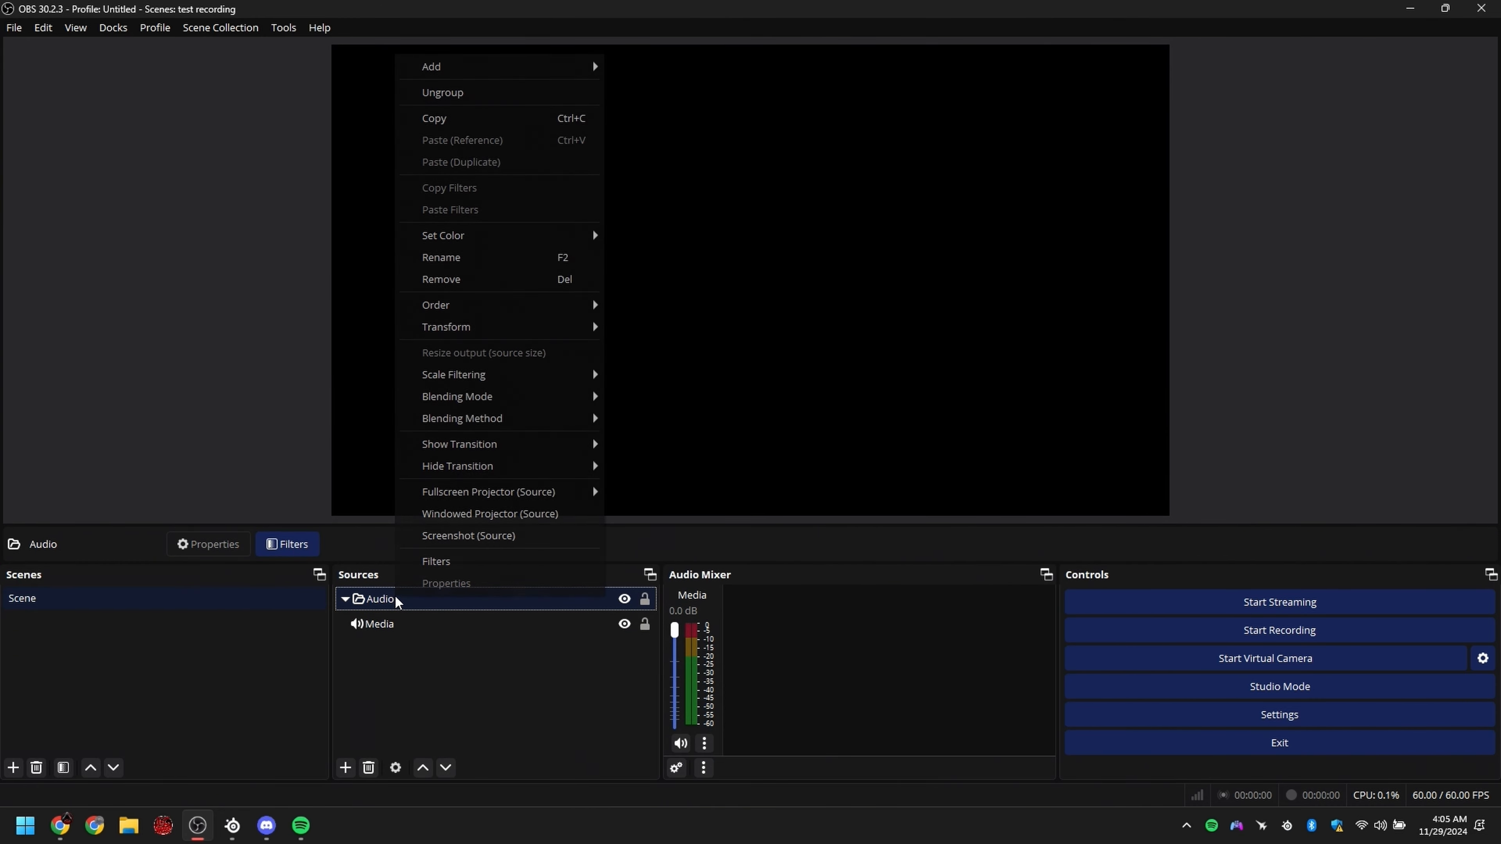
pyautogui.click(460, 57)
pyautogui.rightClick(376, 598)
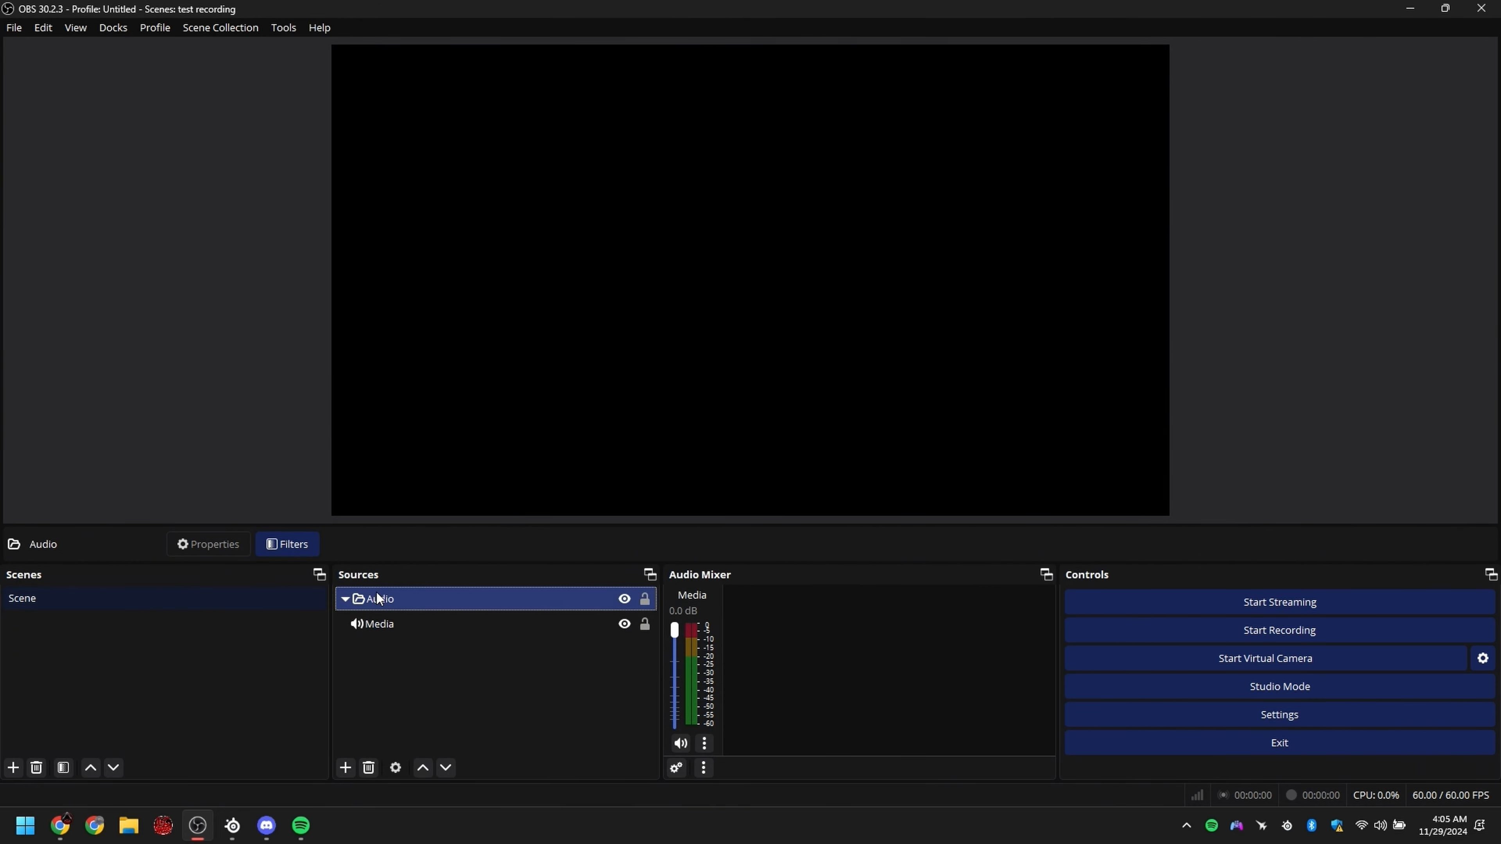
pyautogui.moveTo(419, 67)
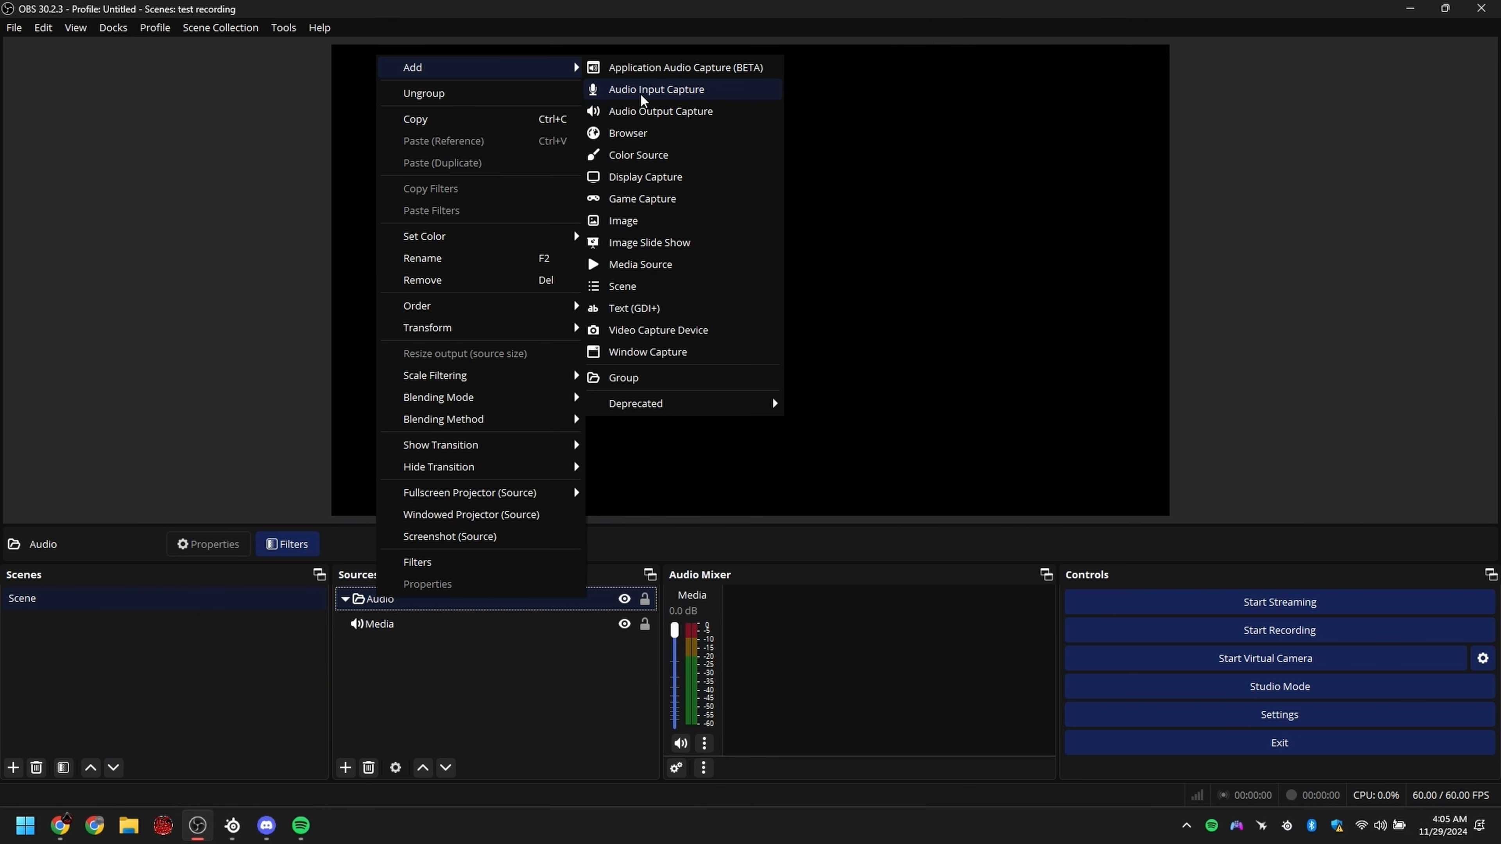
pyautogui.click(656, 89)
pyautogui.click(788, 504)
pyautogui.click(572, 211)
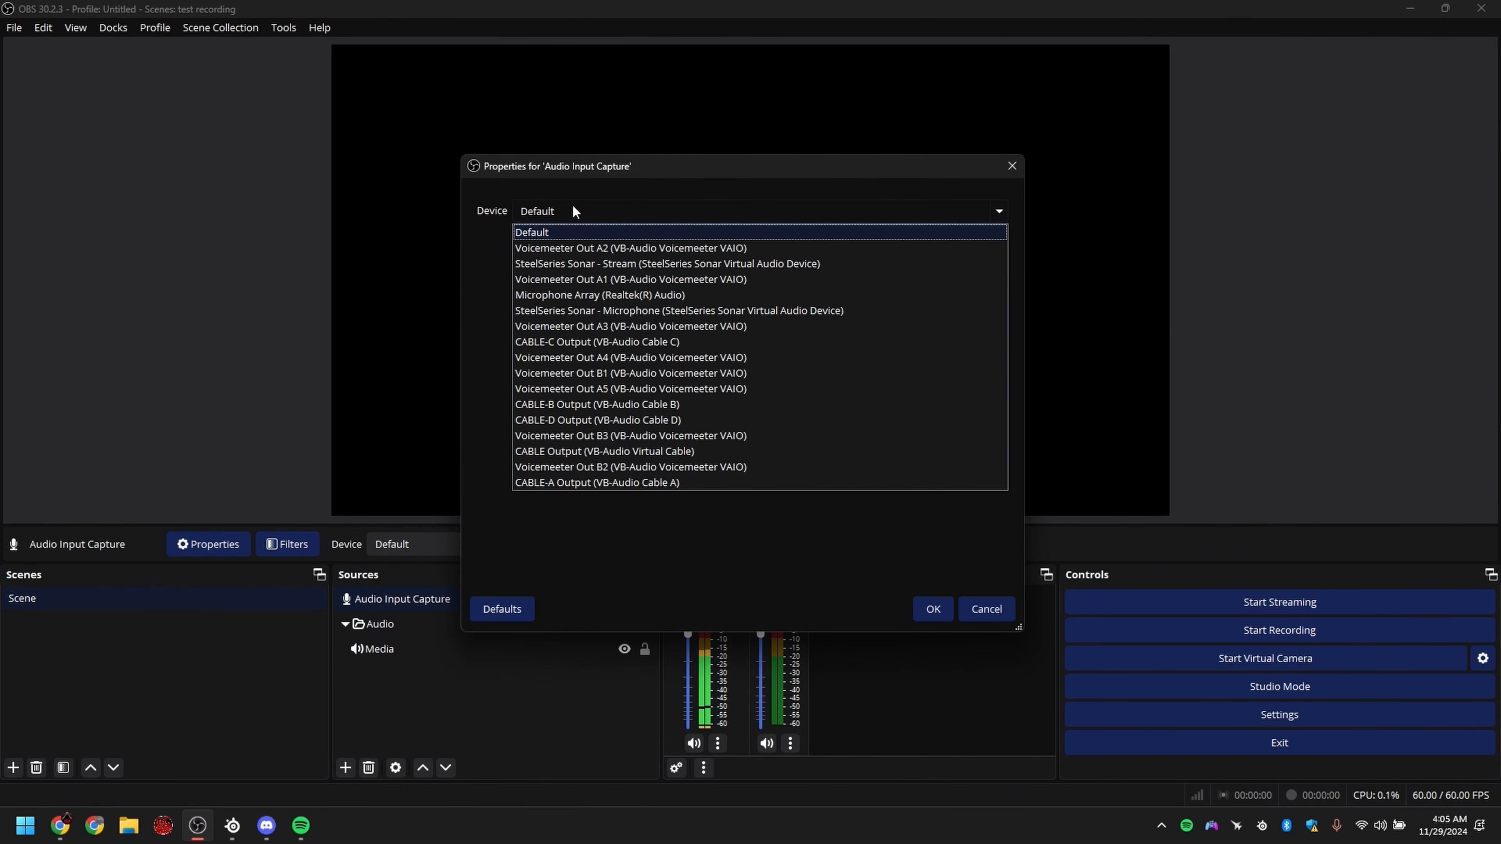
pyautogui.click(716, 312)
pyautogui.click(932, 609)
pyautogui.moveTo(431, 599); pyautogui.dragTo(429, 662)
# Step: Toggle track 2 for Media and tracks 1 and 2 for Audio Input Capture in the advanced audio properties
pyautogui.click(677, 768)
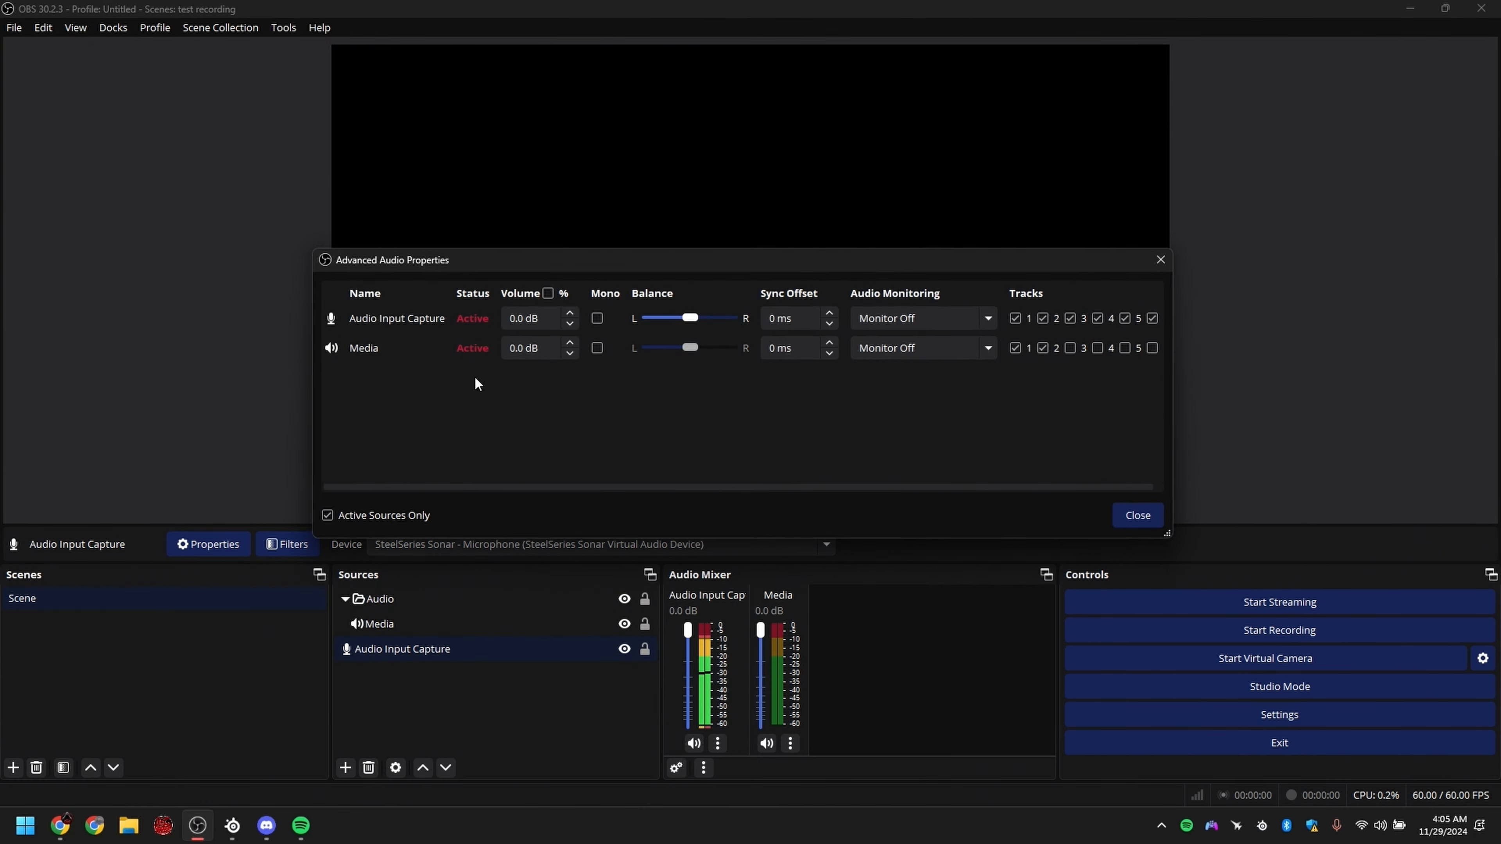
pyautogui.click(1042, 348)
pyautogui.click(1015, 322)
pyautogui.click(1042, 319)
pyautogui.click(1152, 507)
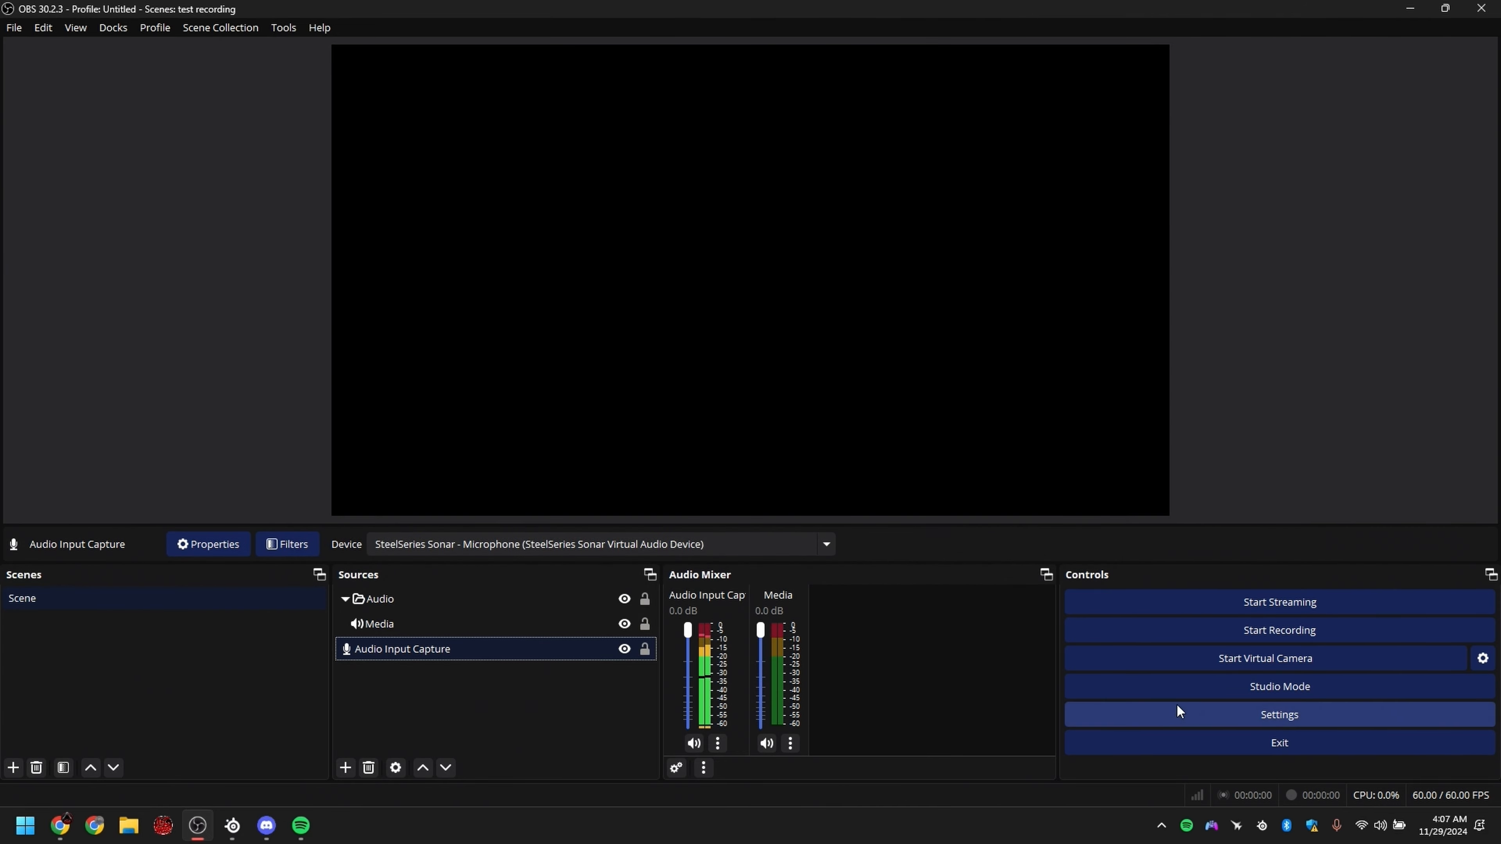
# Step: Recheck which audio tracks are assigned to the stream and the Twitch VOD in the output settings
pyautogui.click(1211, 710)
pyautogui.click(437, 224)
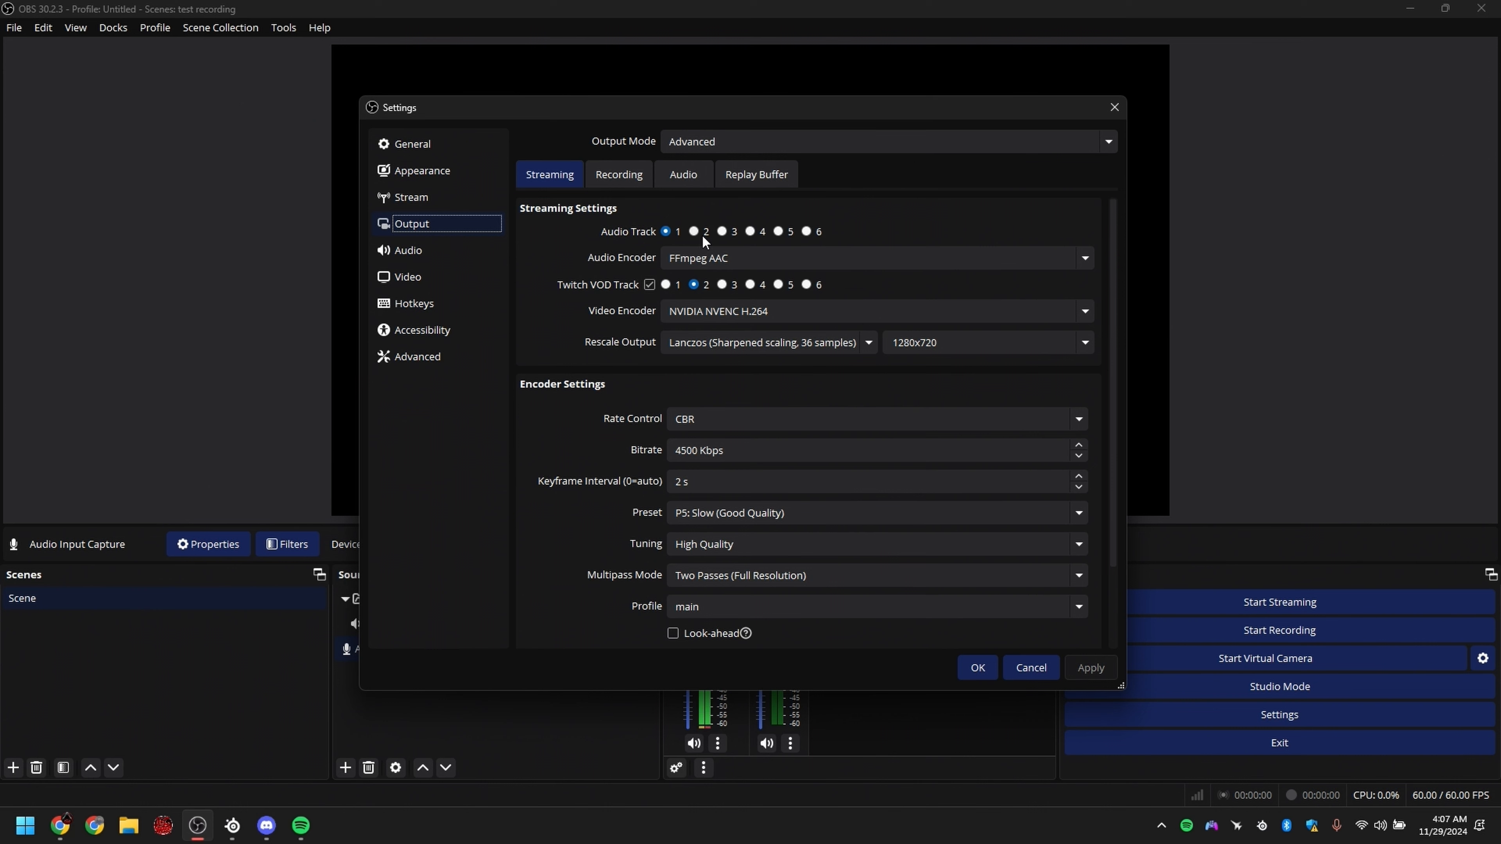
pyautogui.click(666, 231)
pyautogui.click(1031, 667)
pyautogui.rightClick(412, 690)
pyautogui.moveTo(491, 700)
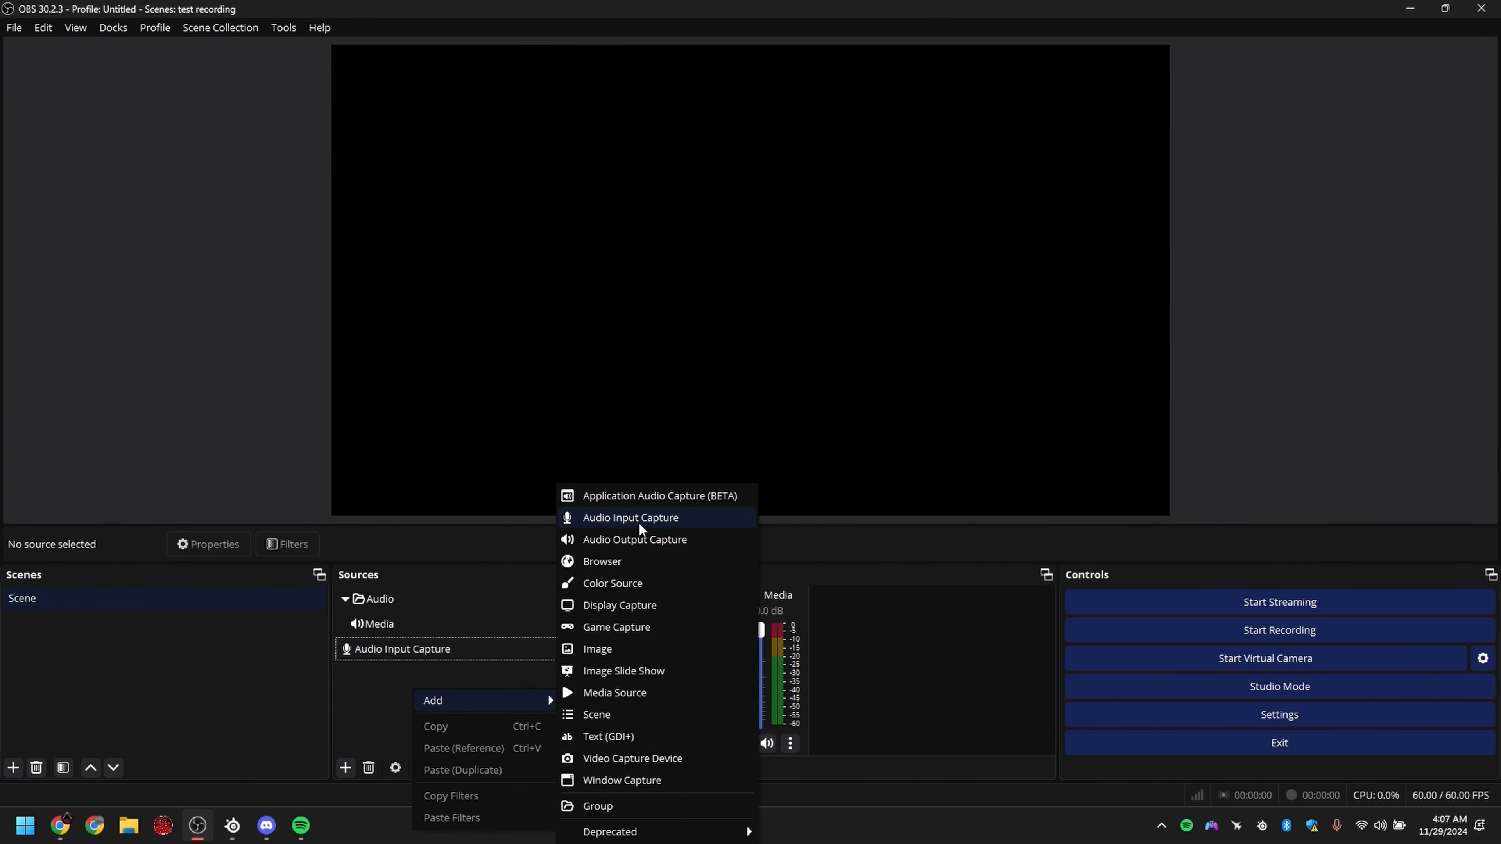
pyautogui.click(641, 519)
pyautogui.press('Escape')
# Step: Add an Audio Output Capture source using the SteelSeries Sonar - Gaming device and move it into the Audio group
pyautogui.rightClick(504, 715)
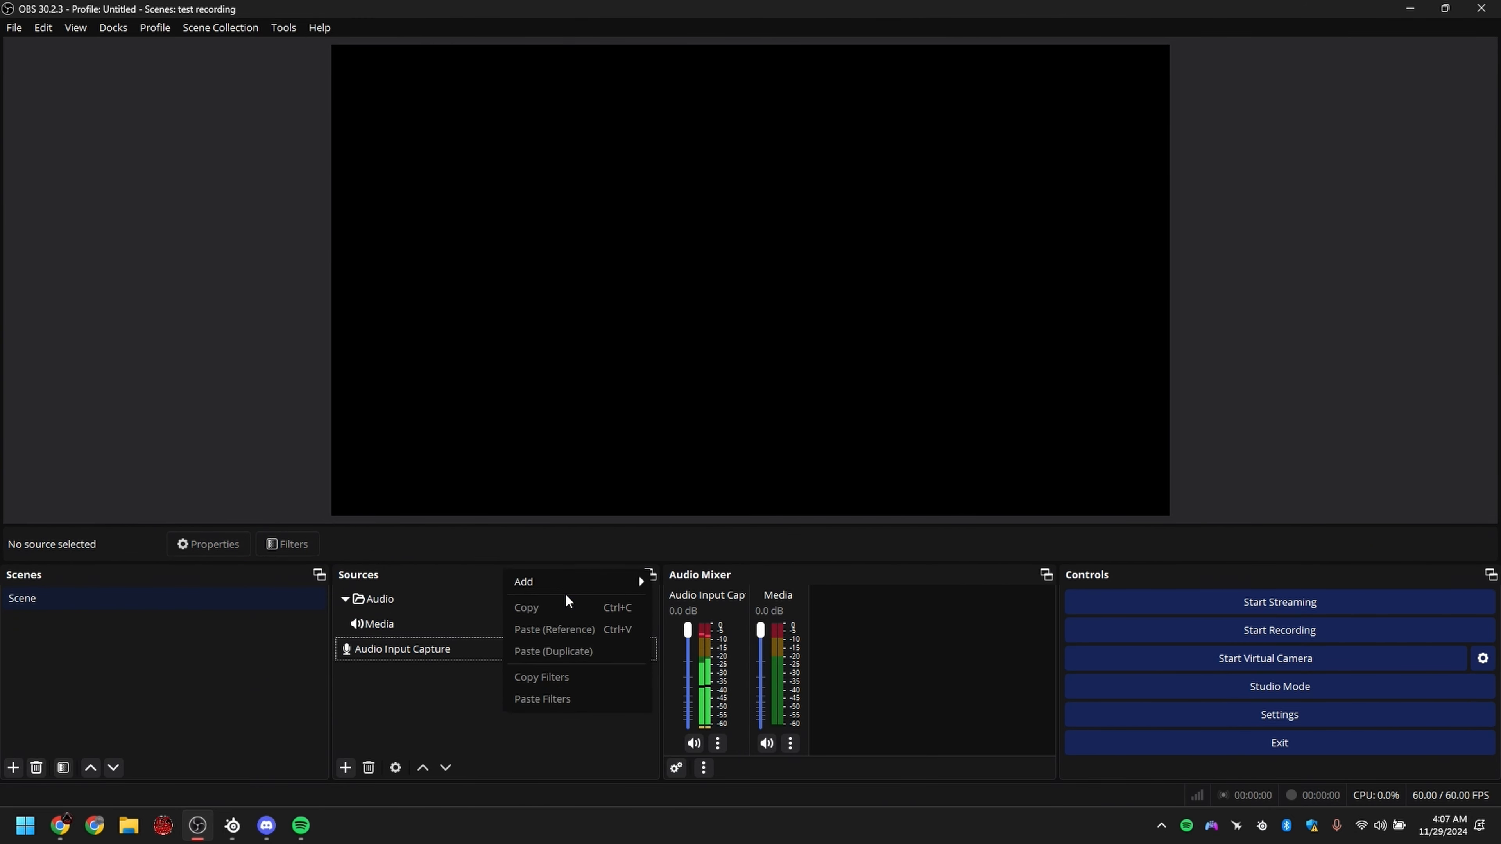
pyautogui.moveTo(595, 579)
pyautogui.click(727, 540)
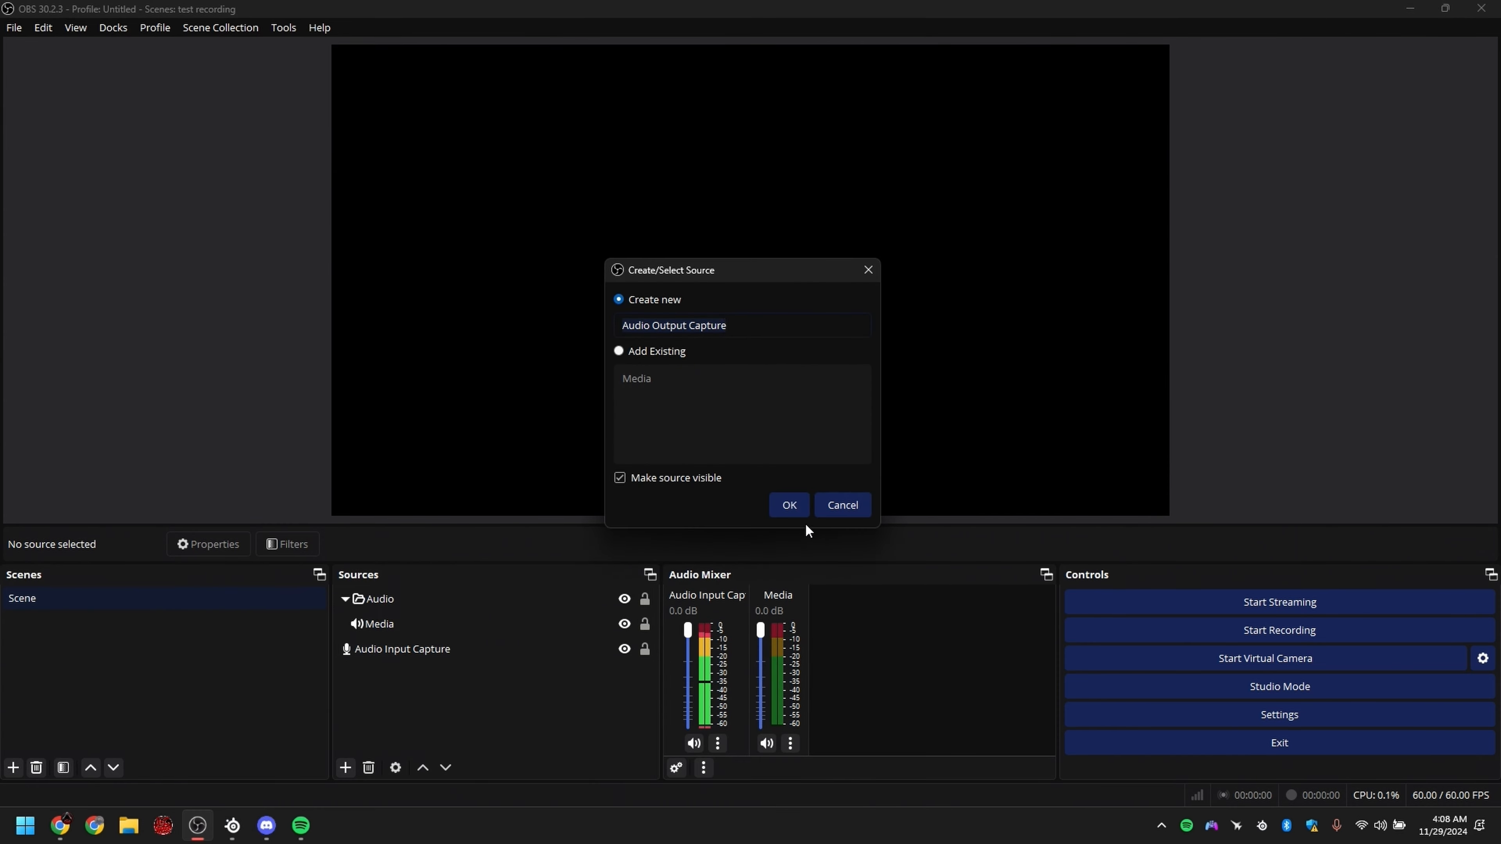
pyautogui.click(796, 503)
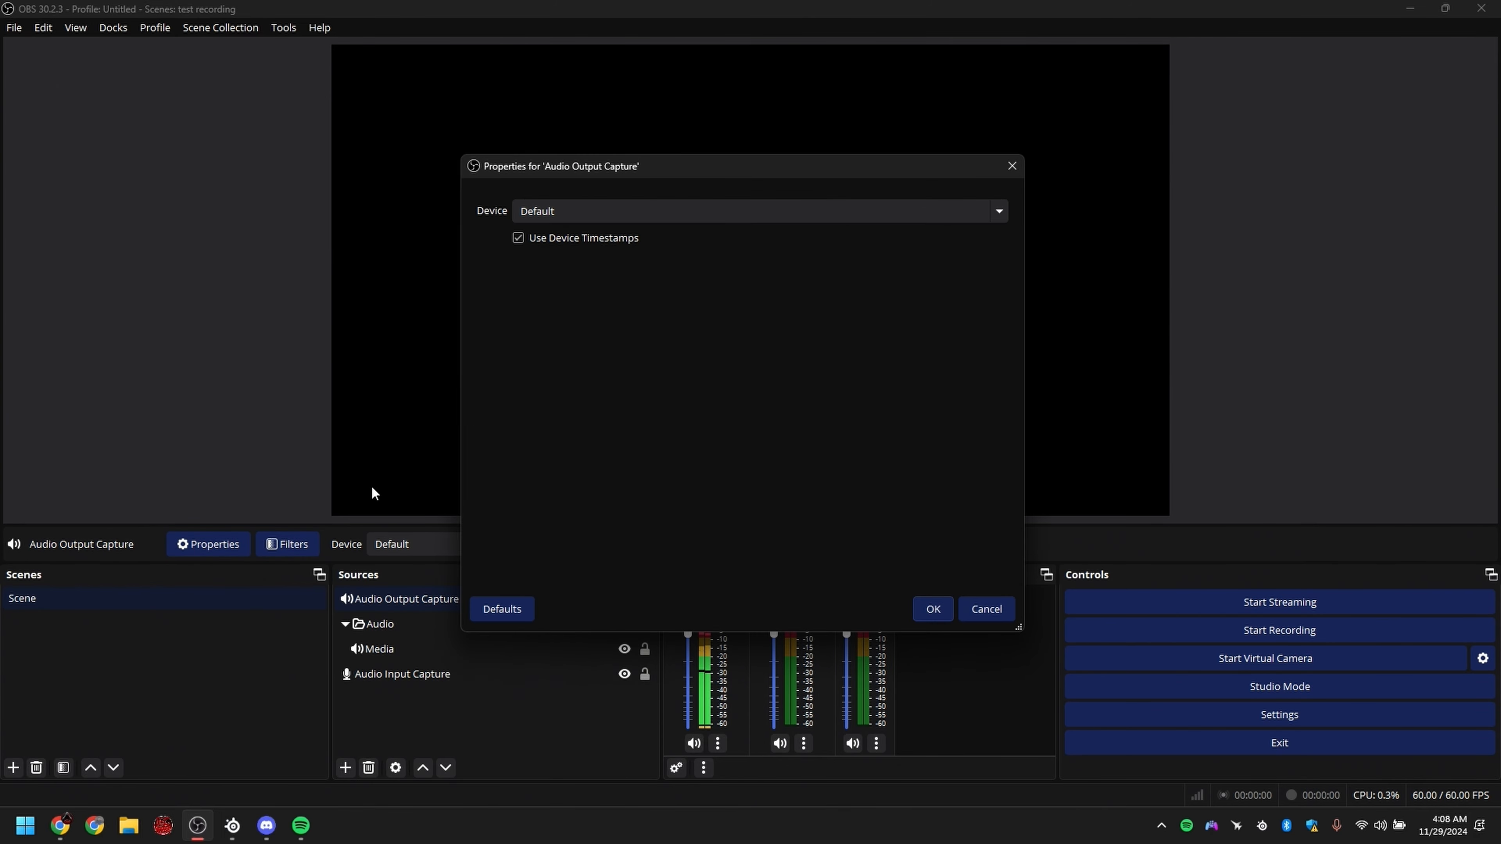
pyautogui.click(555, 219)
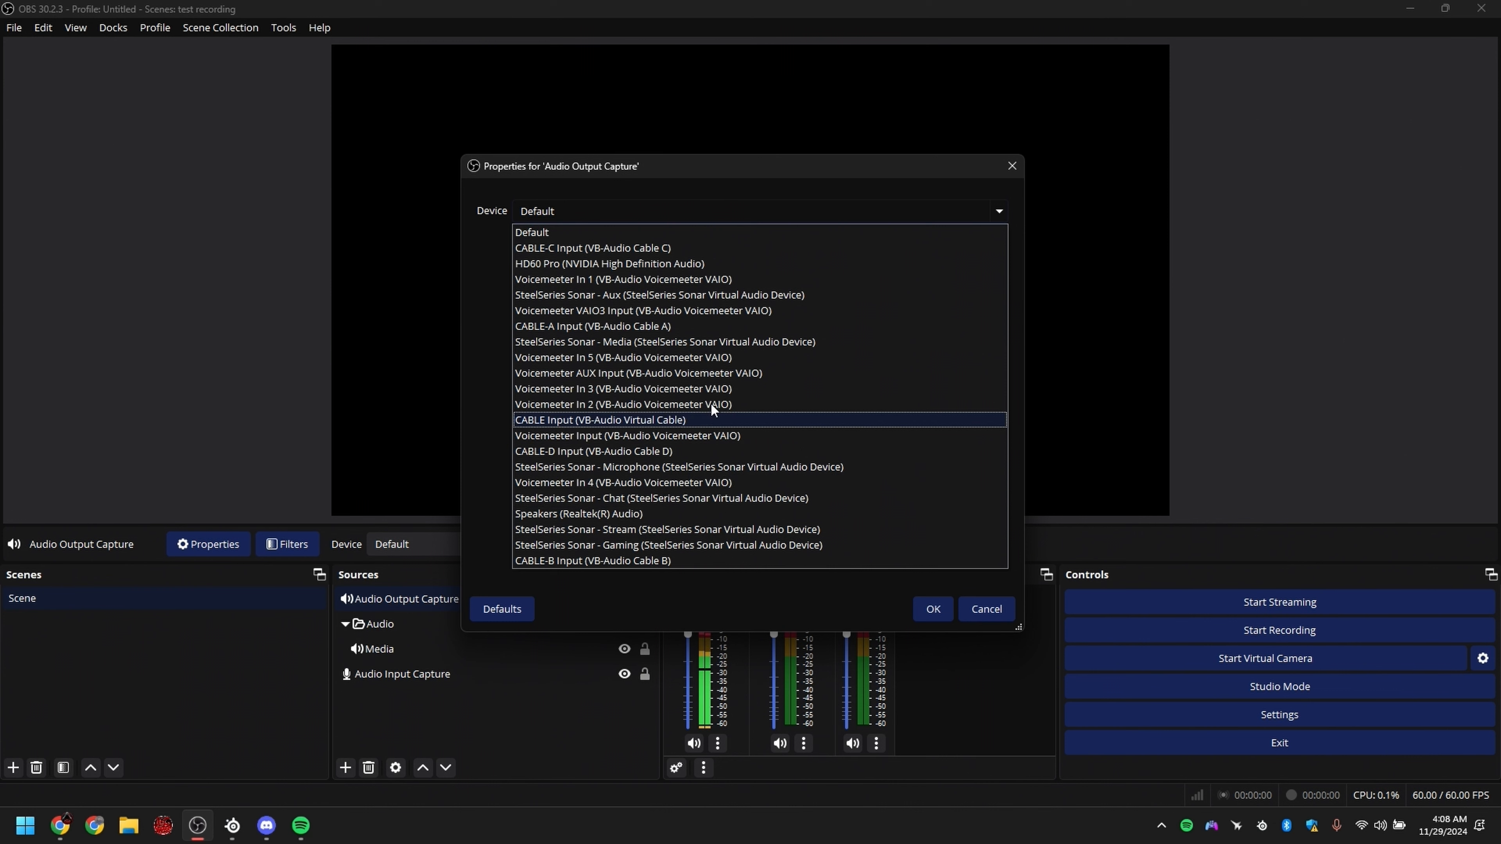
pyautogui.click(627, 547)
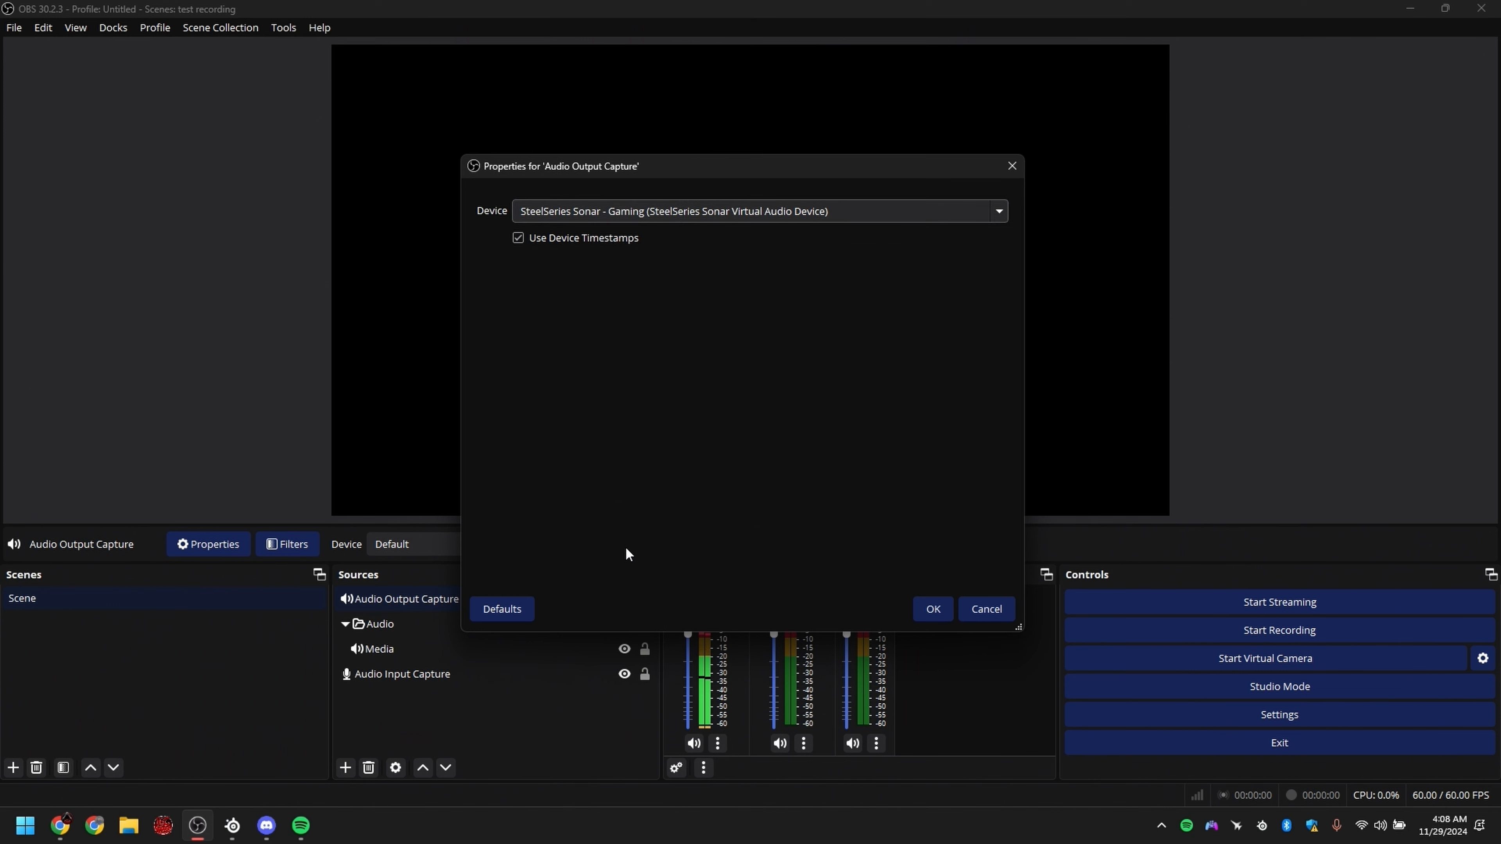
pyautogui.click(947, 613)
pyautogui.click(479, 638)
pyautogui.moveTo(477, 634); pyautogui.dragTo(454, 657)
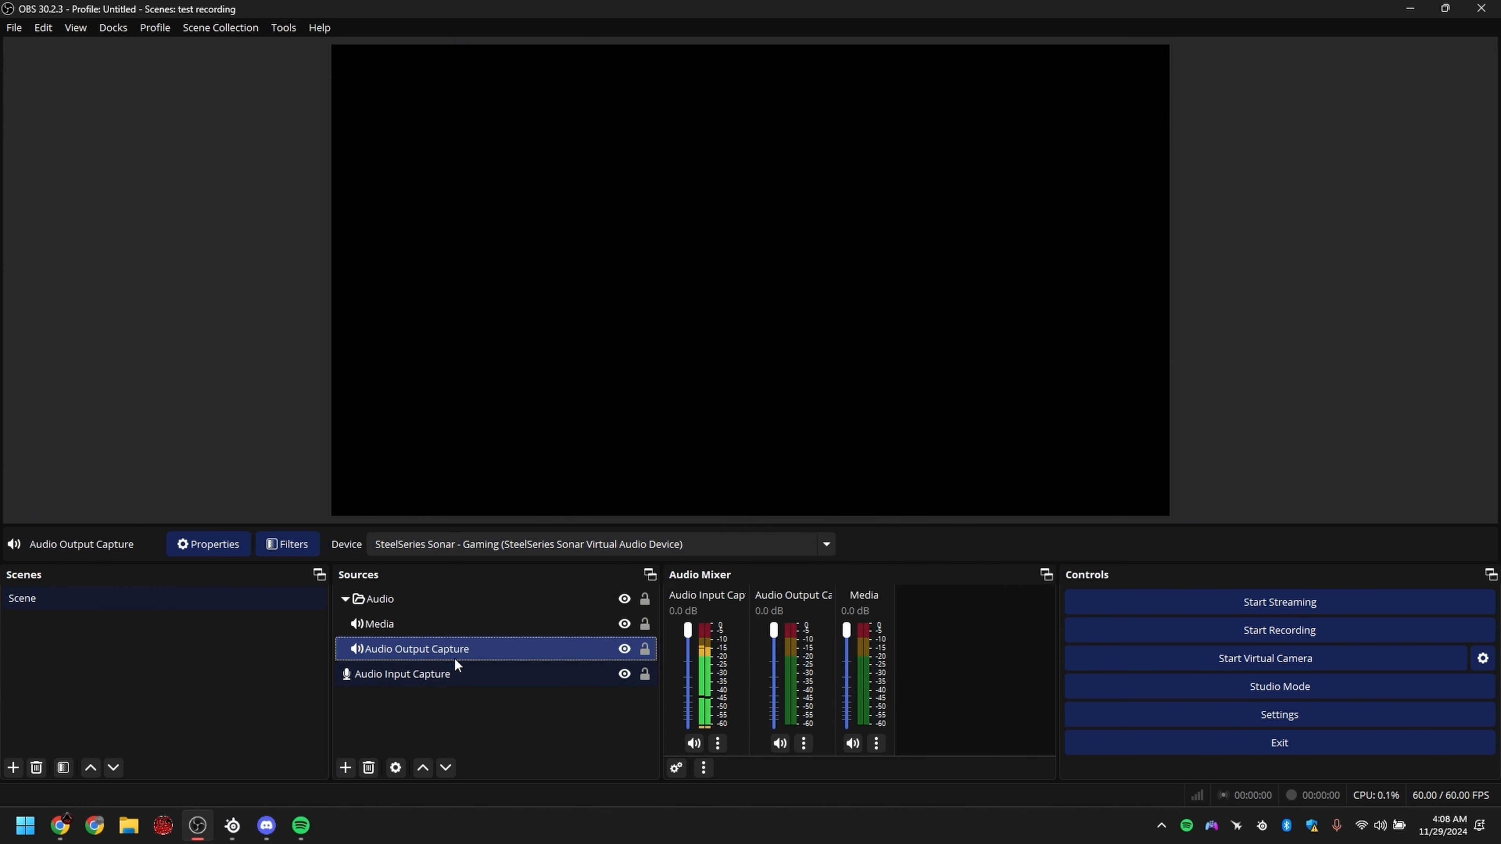
# Step: Rename the Audio Output Capture source as Main audio and the Audio Input Capture source as mic
pyautogui.click(426, 651)
pyautogui.write('Main audio')
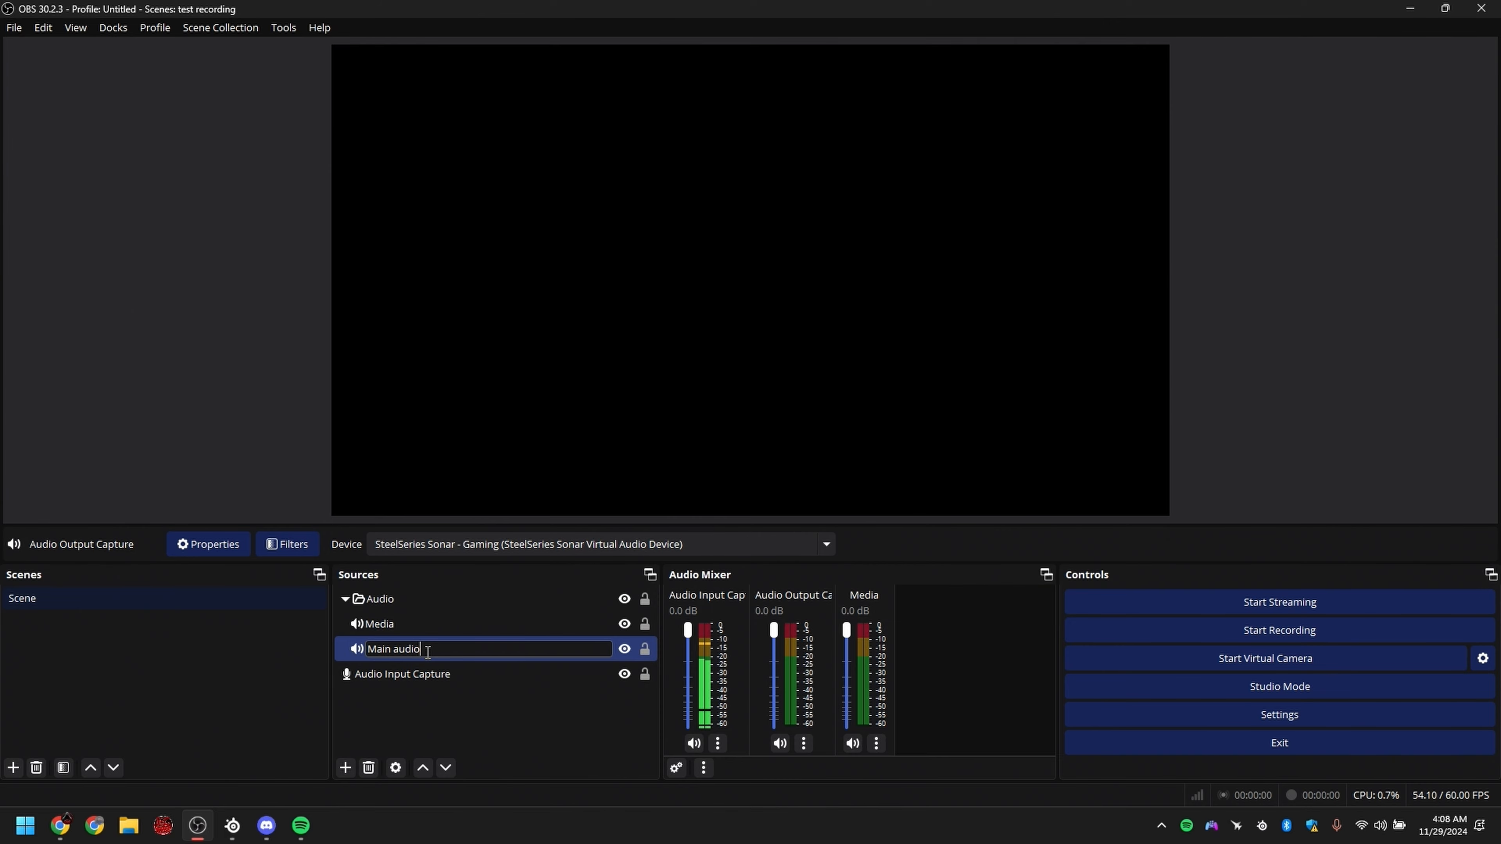
pyautogui.press('Return')
pyautogui.click(426, 684)
pyautogui.press('F2')
pyautogui.write('mic')
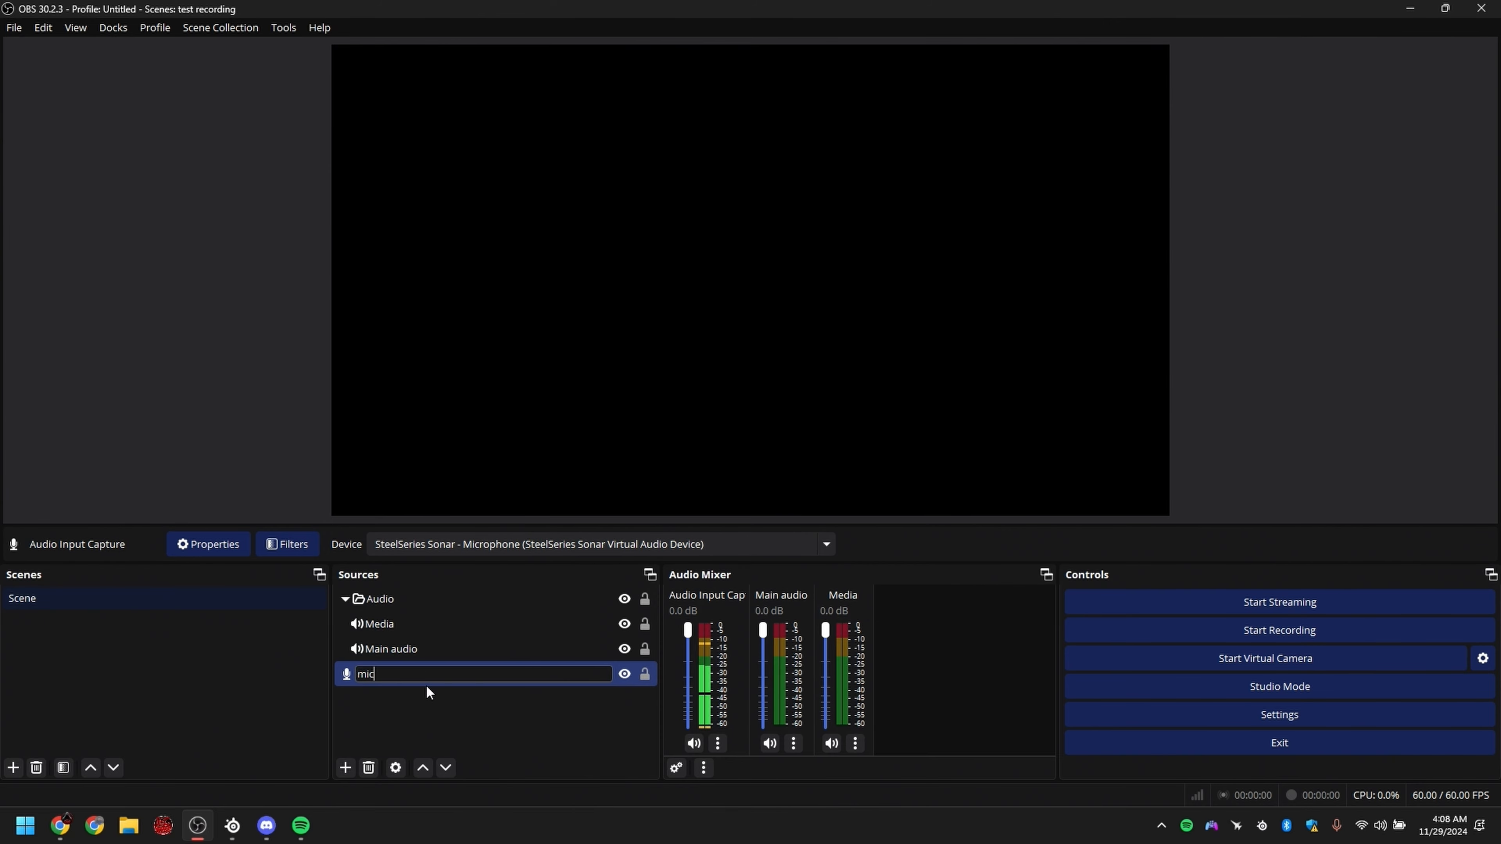
pyautogui.press('Return')
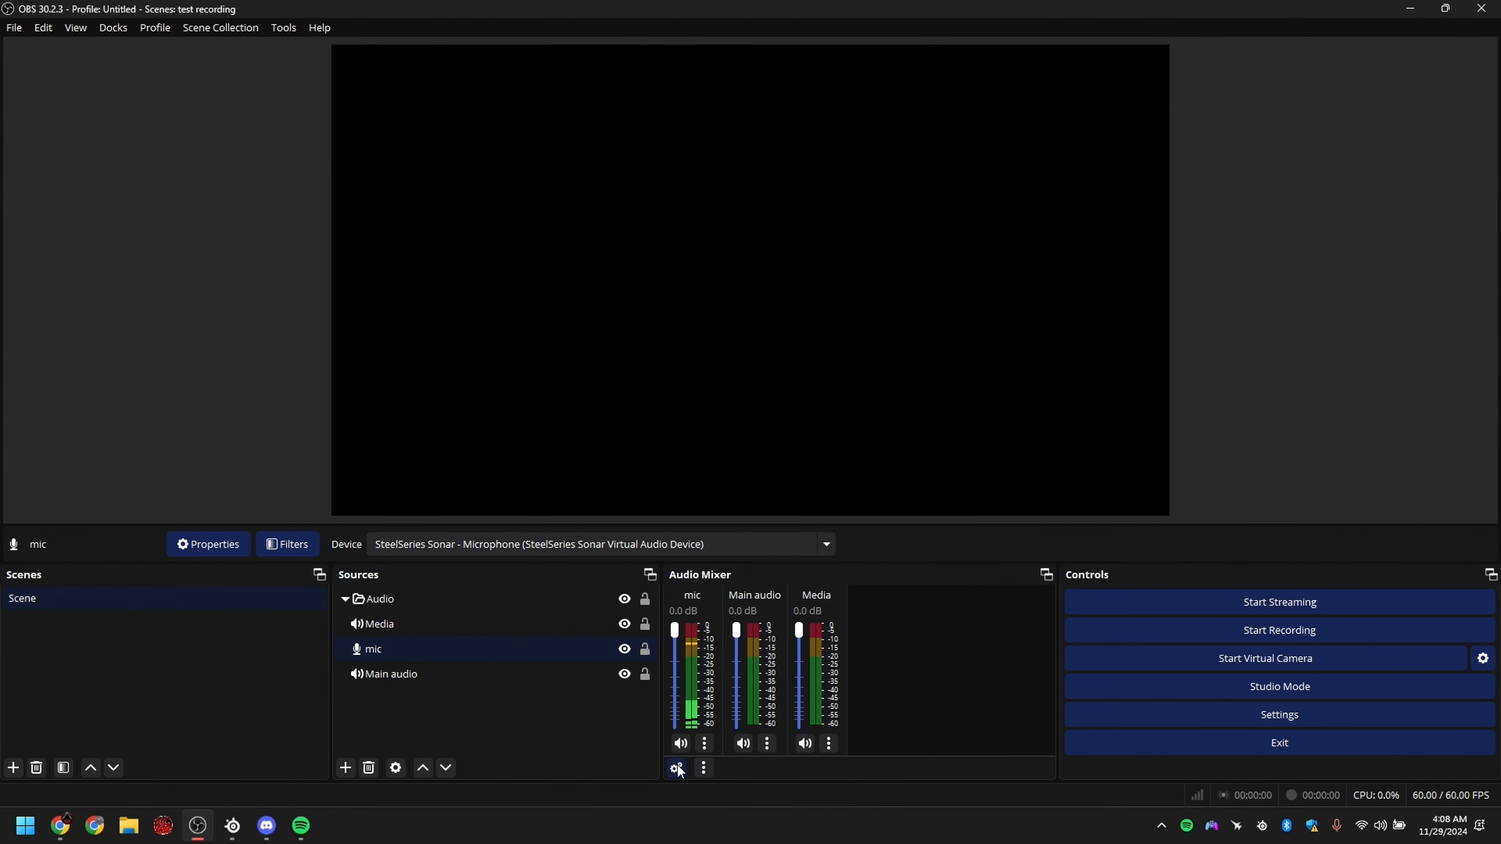
# Step: Assign Main audio to tracks 1 and 2 only in the advanced audio properties
pyautogui.click(676, 767)
pyautogui.click(1115, 318)
pyautogui.click(1143, 319)
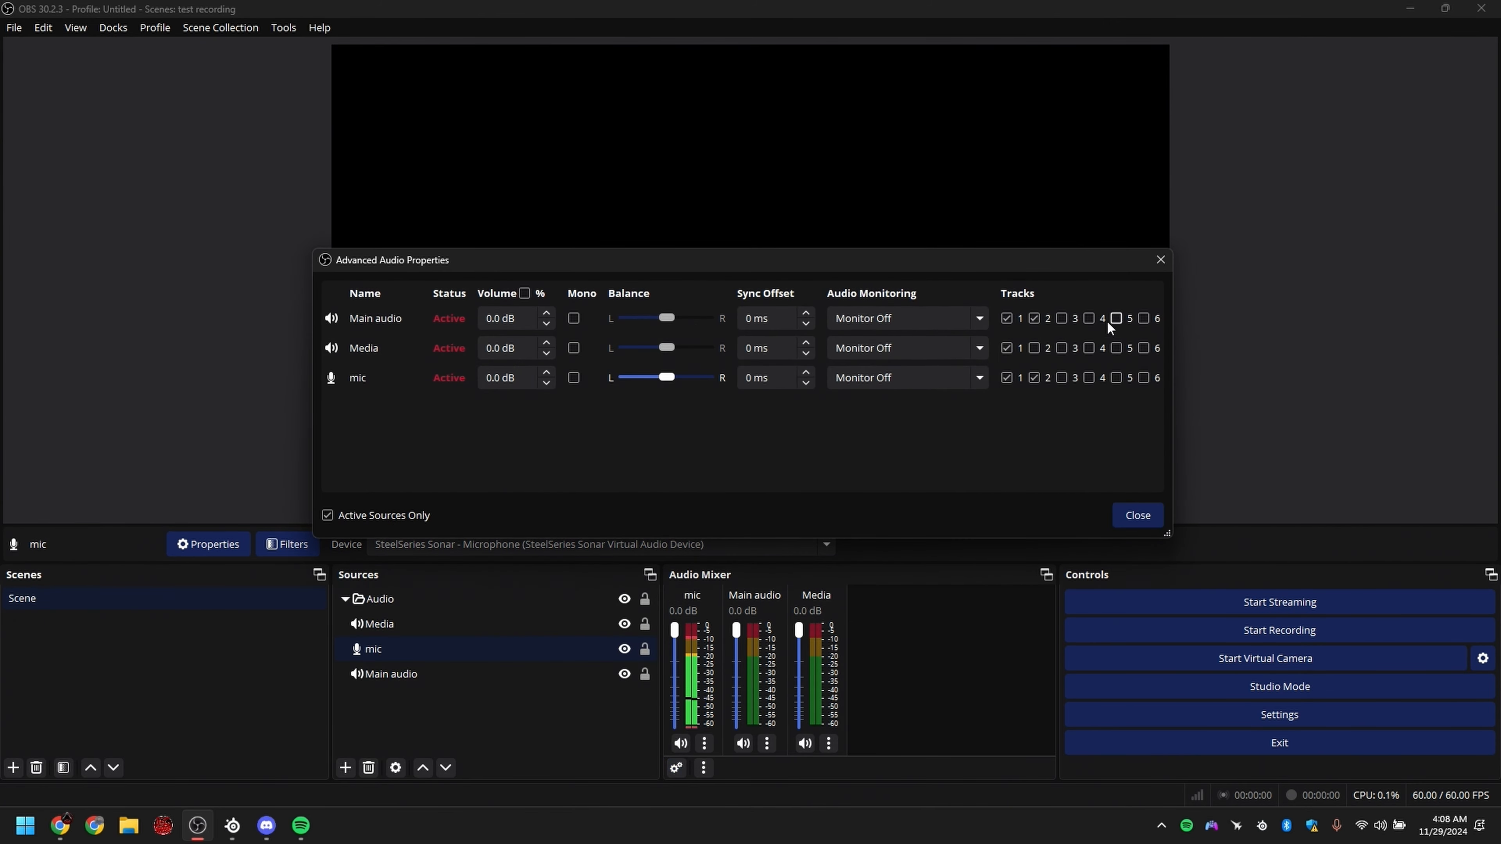
pyautogui.click(1033, 322)
pyautogui.click(1034, 320)
pyautogui.click(1006, 320)
pyautogui.click(1033, 319)
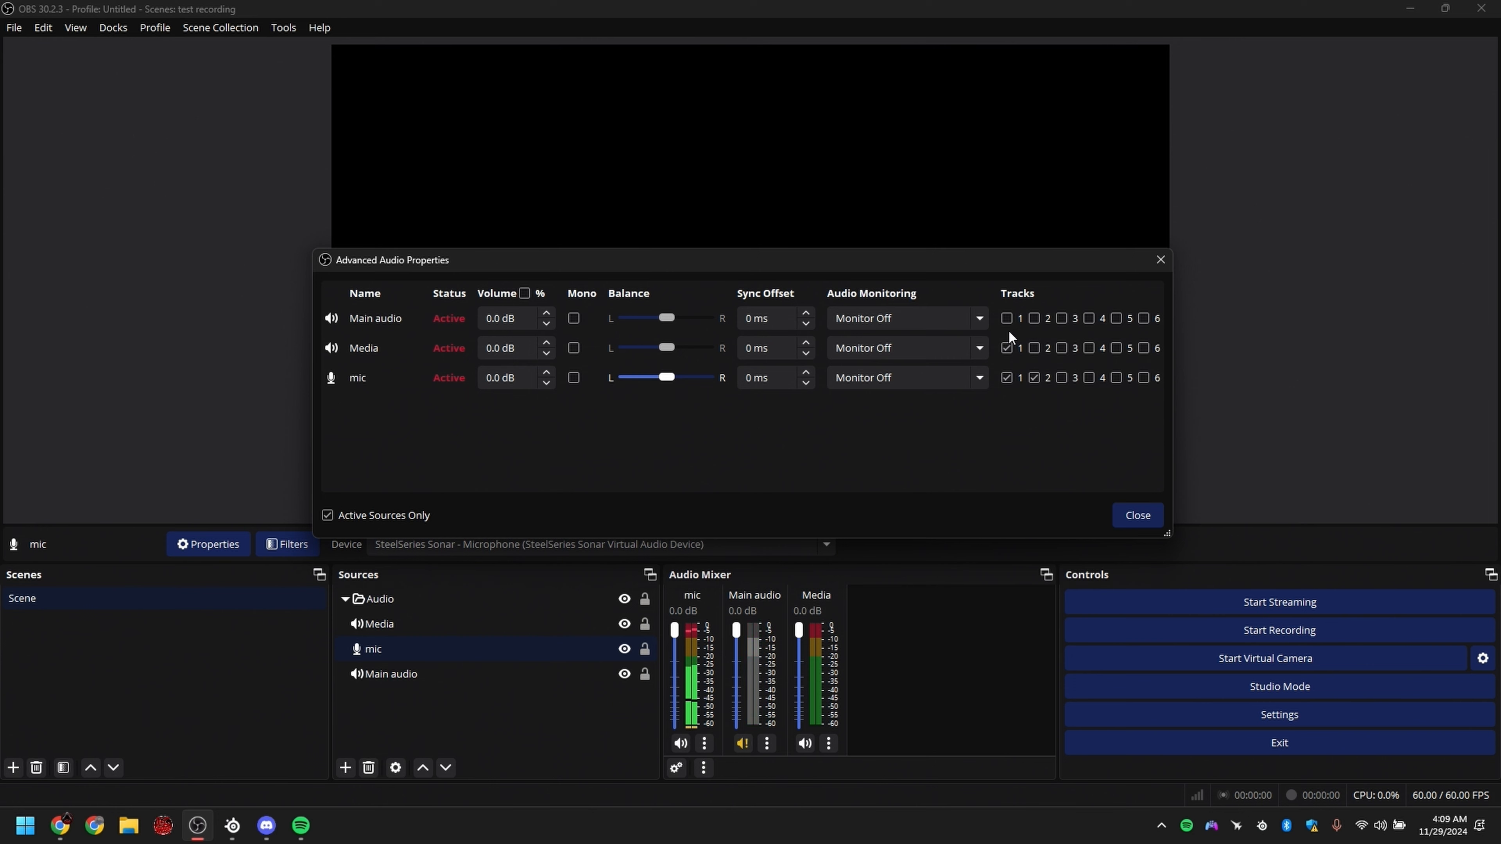
pyautogui.click(1012, 322)
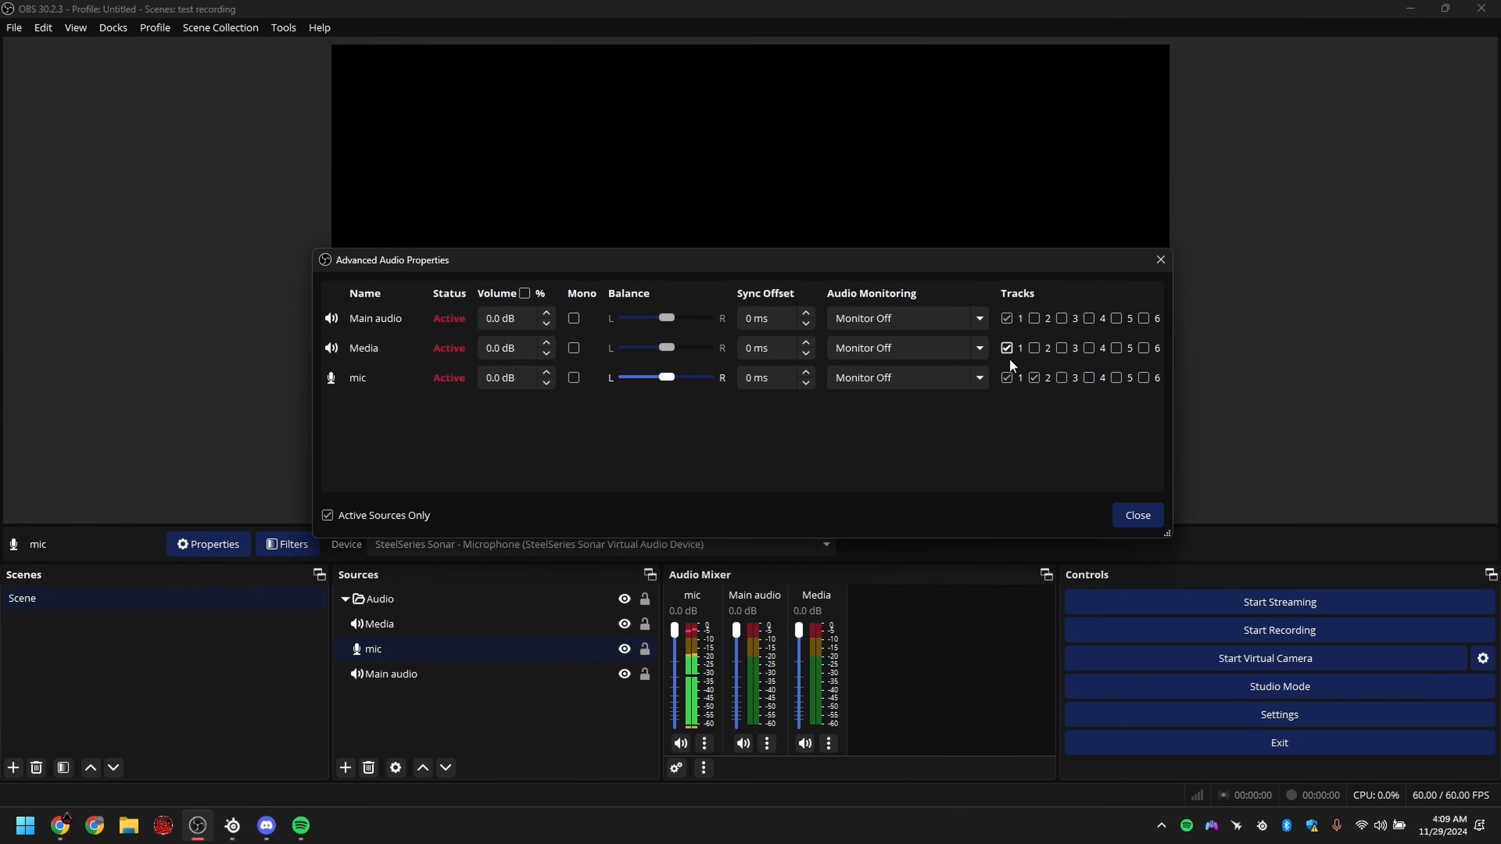
pyautogui.click(915, 325)
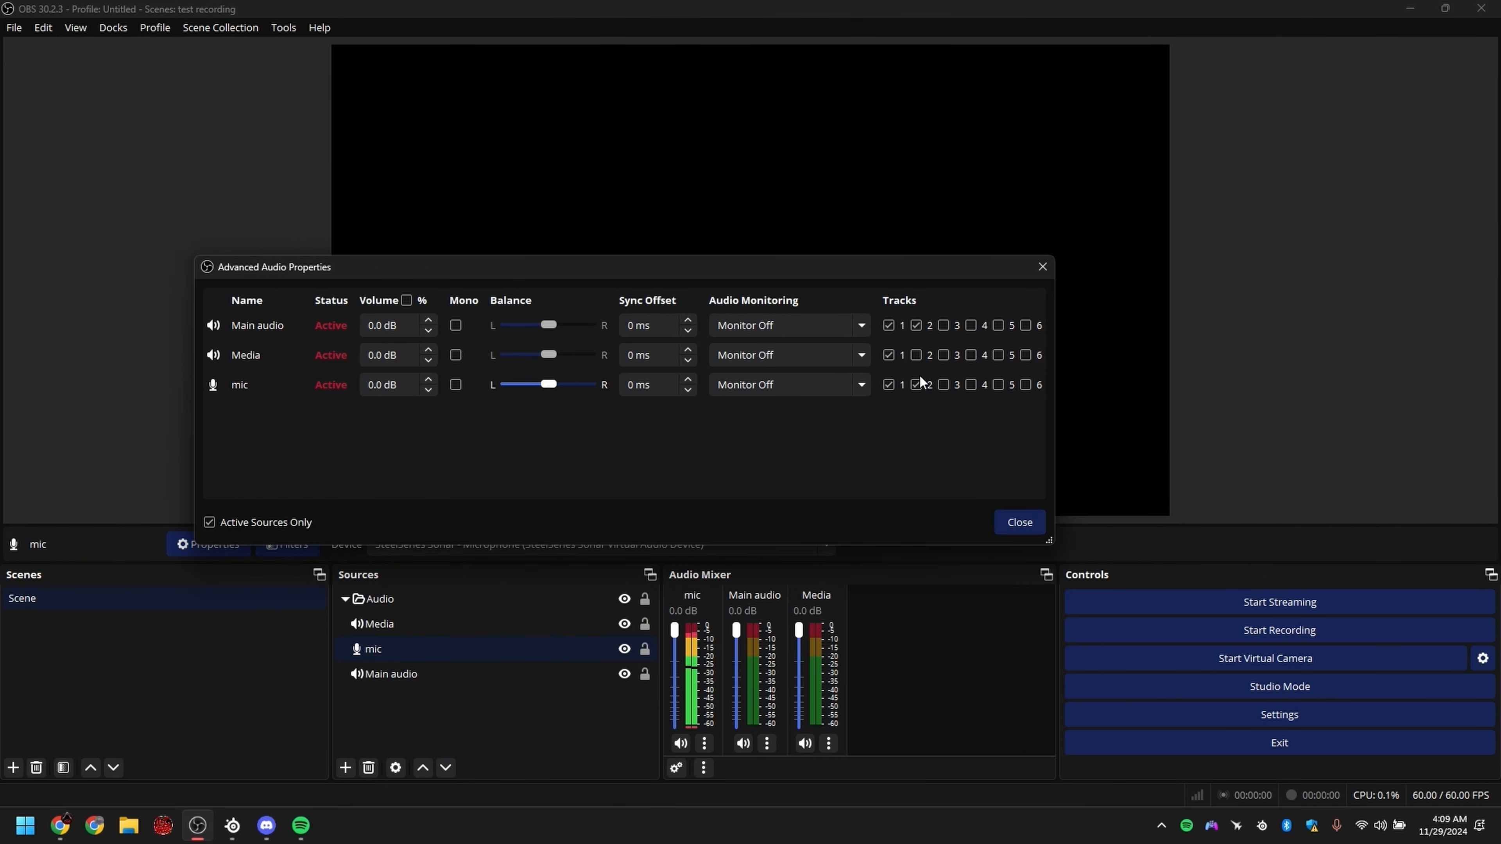
pyautogui.click(1019, 522)
# Step: Add an Audio Output Capture named Music using SteelSeries Sonar - Aux to the Audio group and limit it to track 1
pyautogui.click(472, 721)
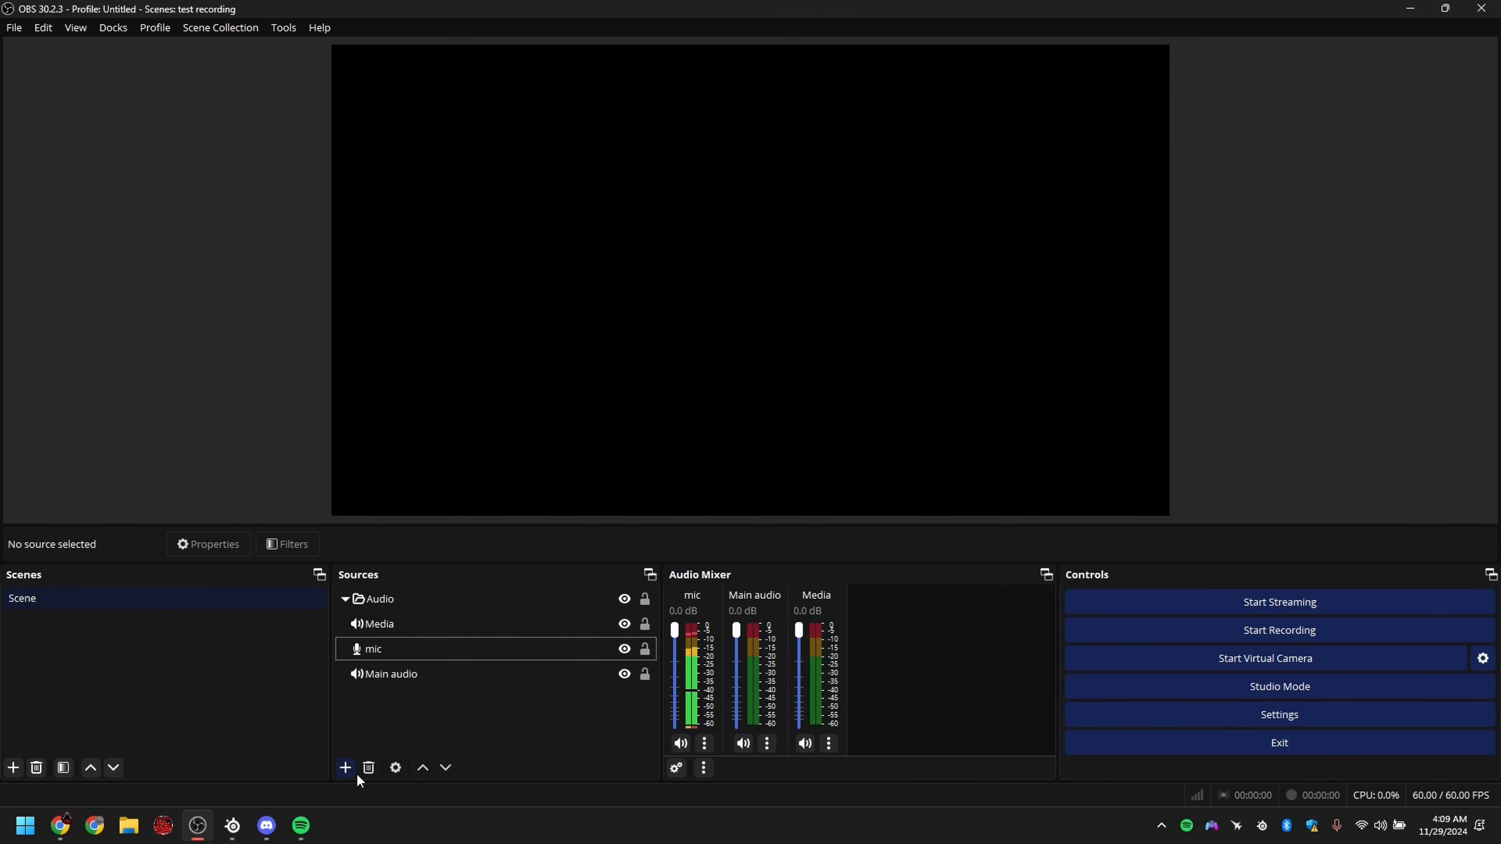
pyautogui.click(345, 767)
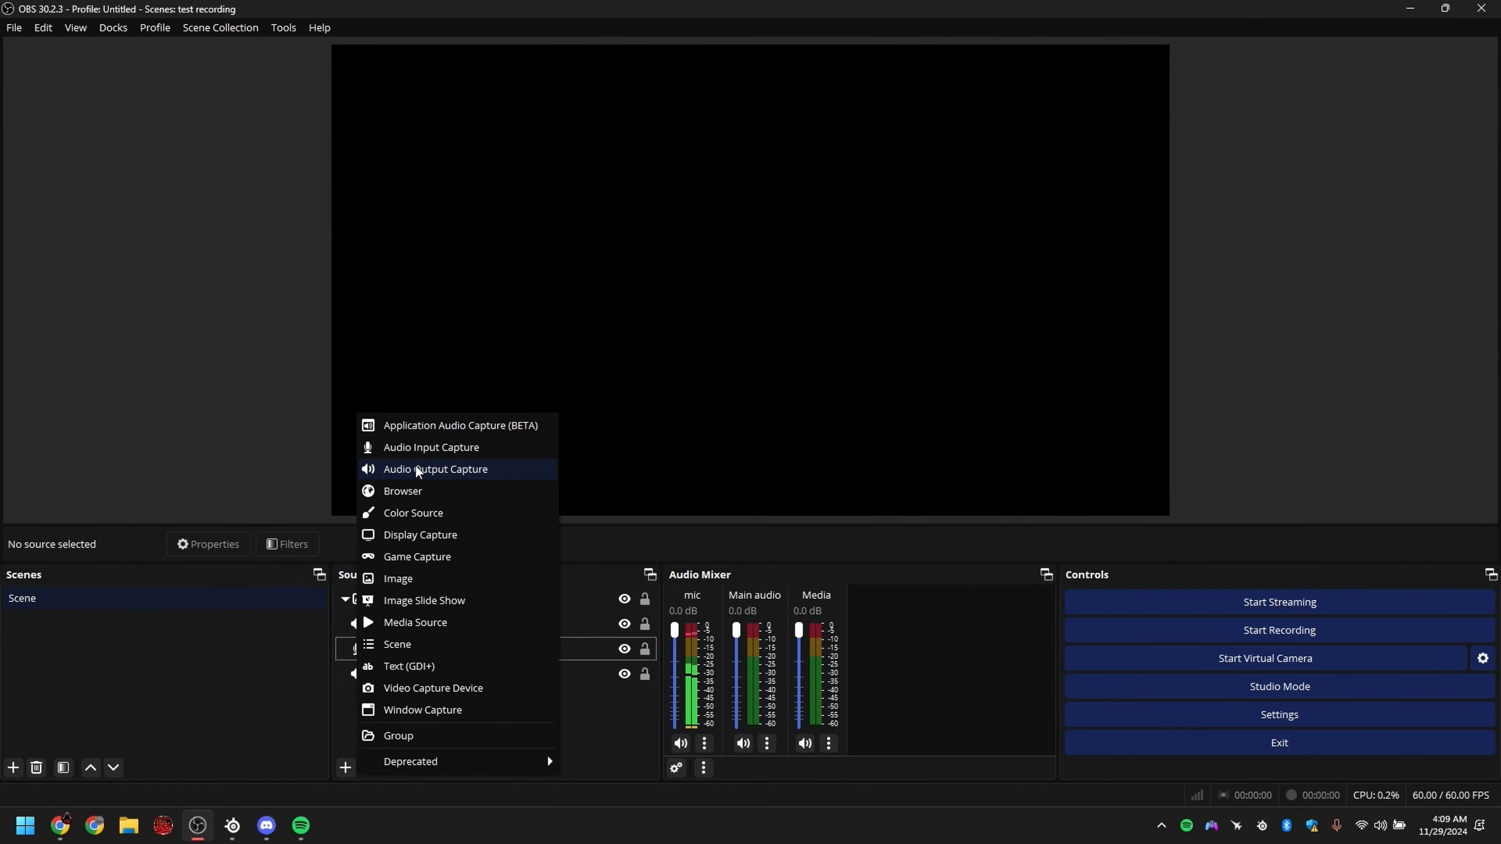
pyautogui.click(425, 471)
pyautogui.write('Music')
pyautogui.press('Return')
pyautogui.click(673, 211)
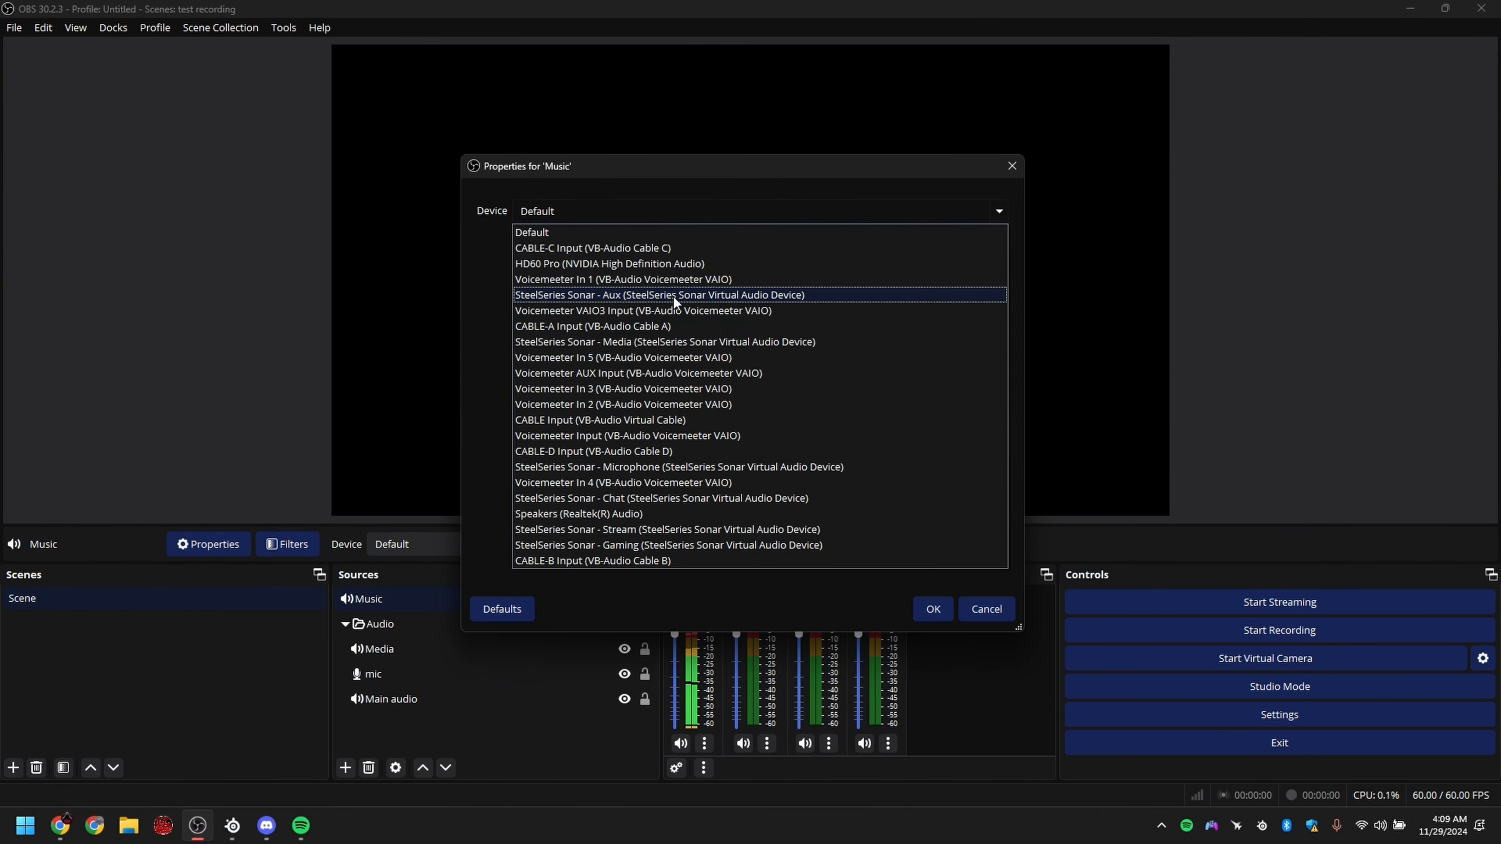
pyautogui.click(673, 294)
pyautogui.click(933, 609)
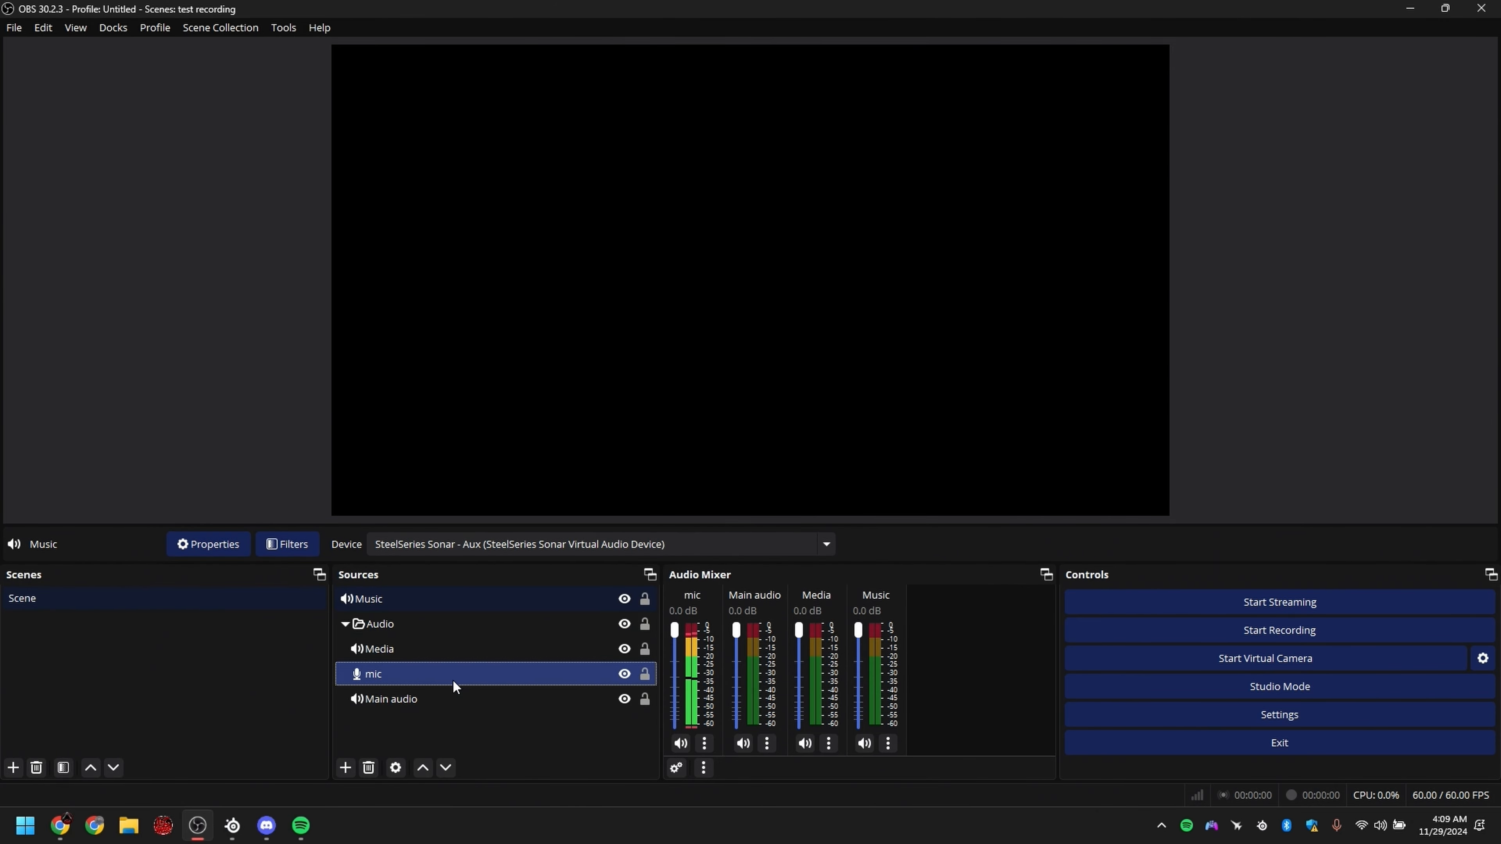
pyautogui.moveTo(379, 599); pyautogui.dragTo(452, 659)
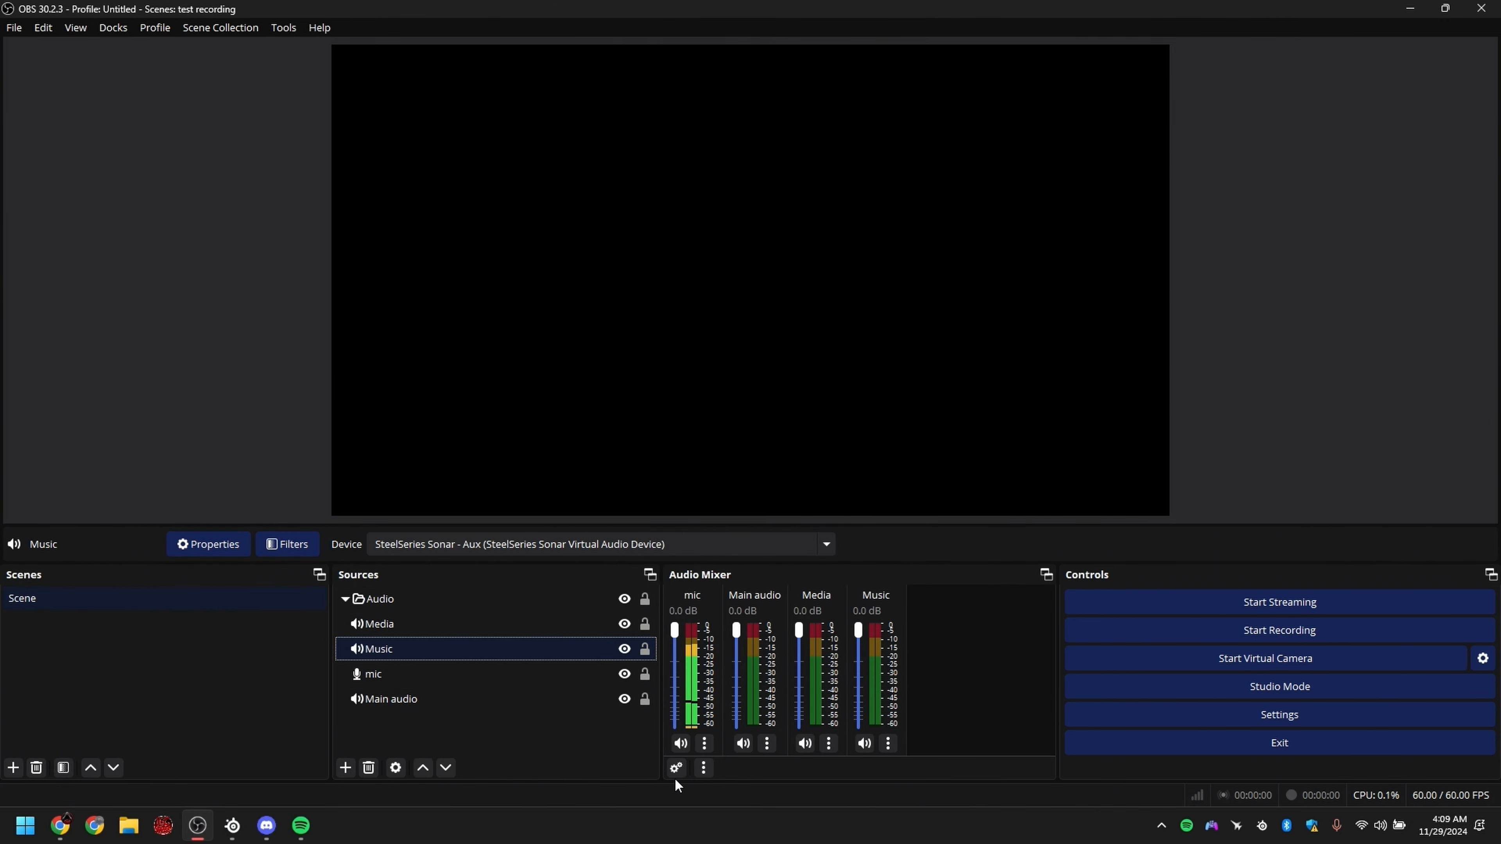
pyautogui.click(677, 769)
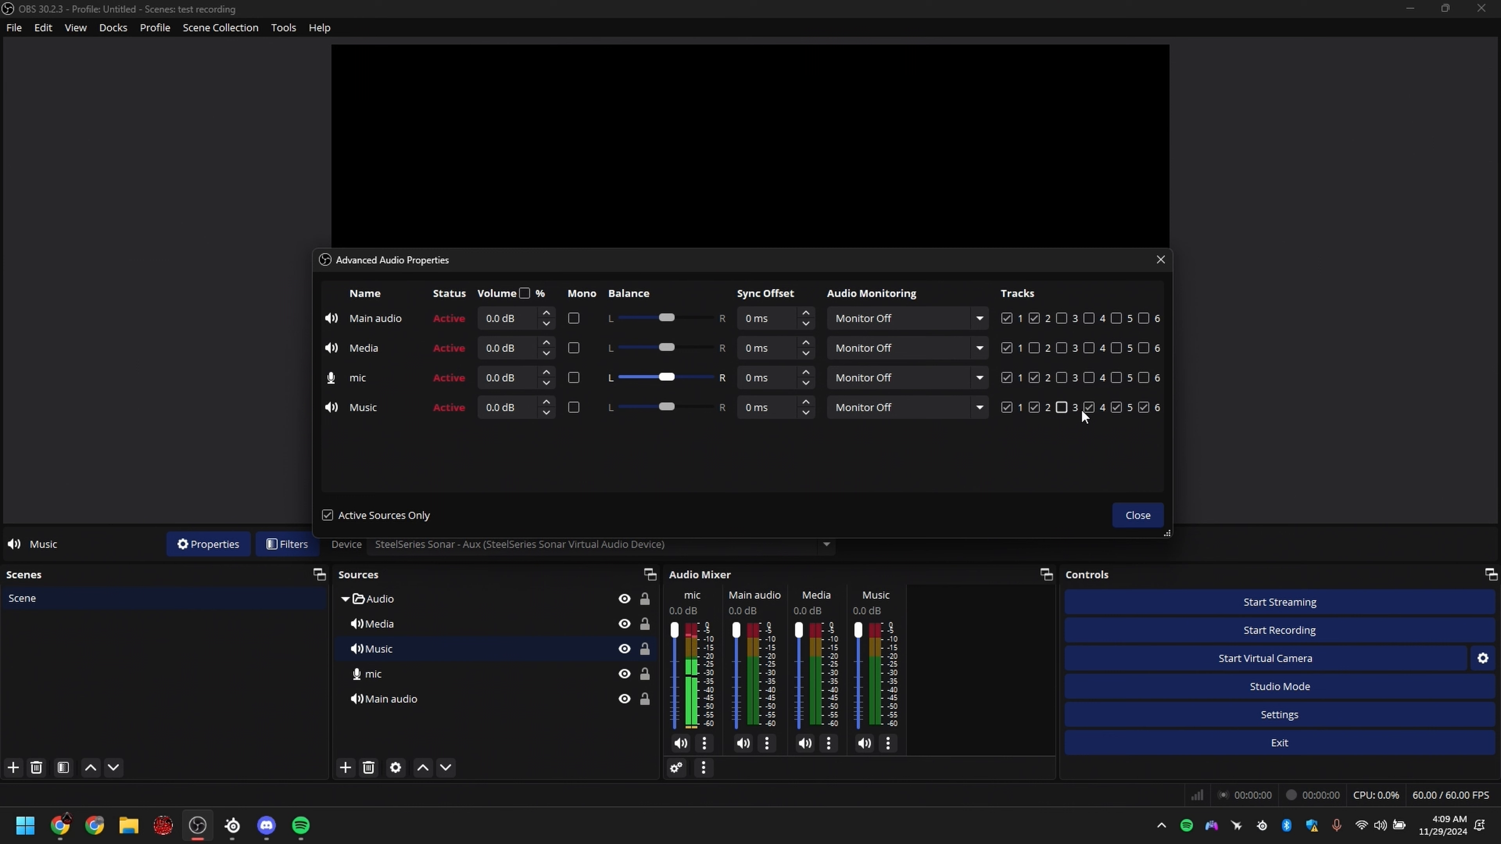
pyautogui.click(1035, 408)
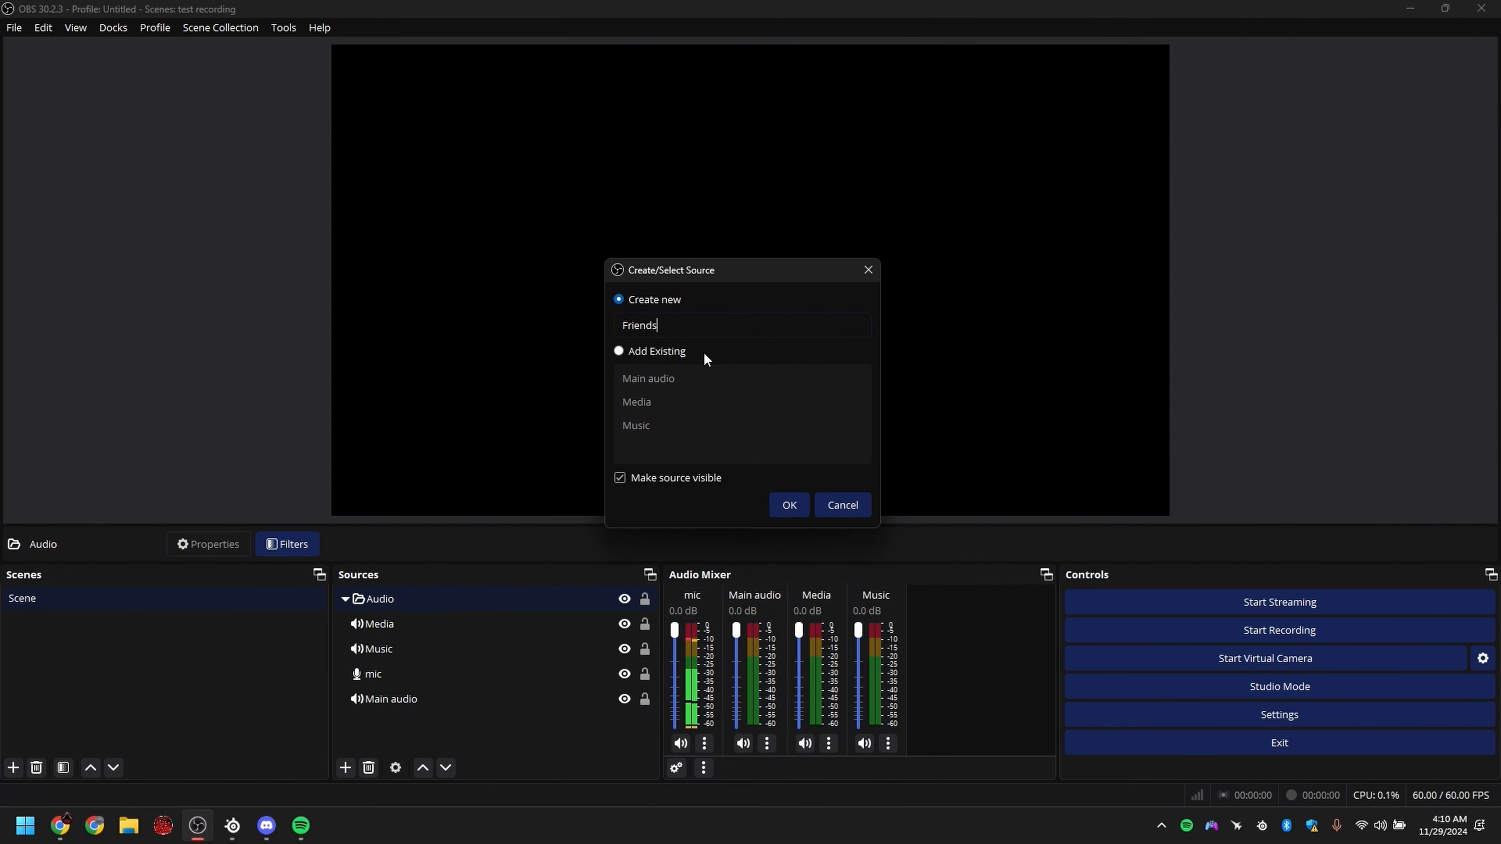
# Step: Create the Friends output capture with the SteelSeries Sonar - Chat device and move it below Media in the Audio group
pyautogui.press('Return')
pyautogui.click(606, 211)
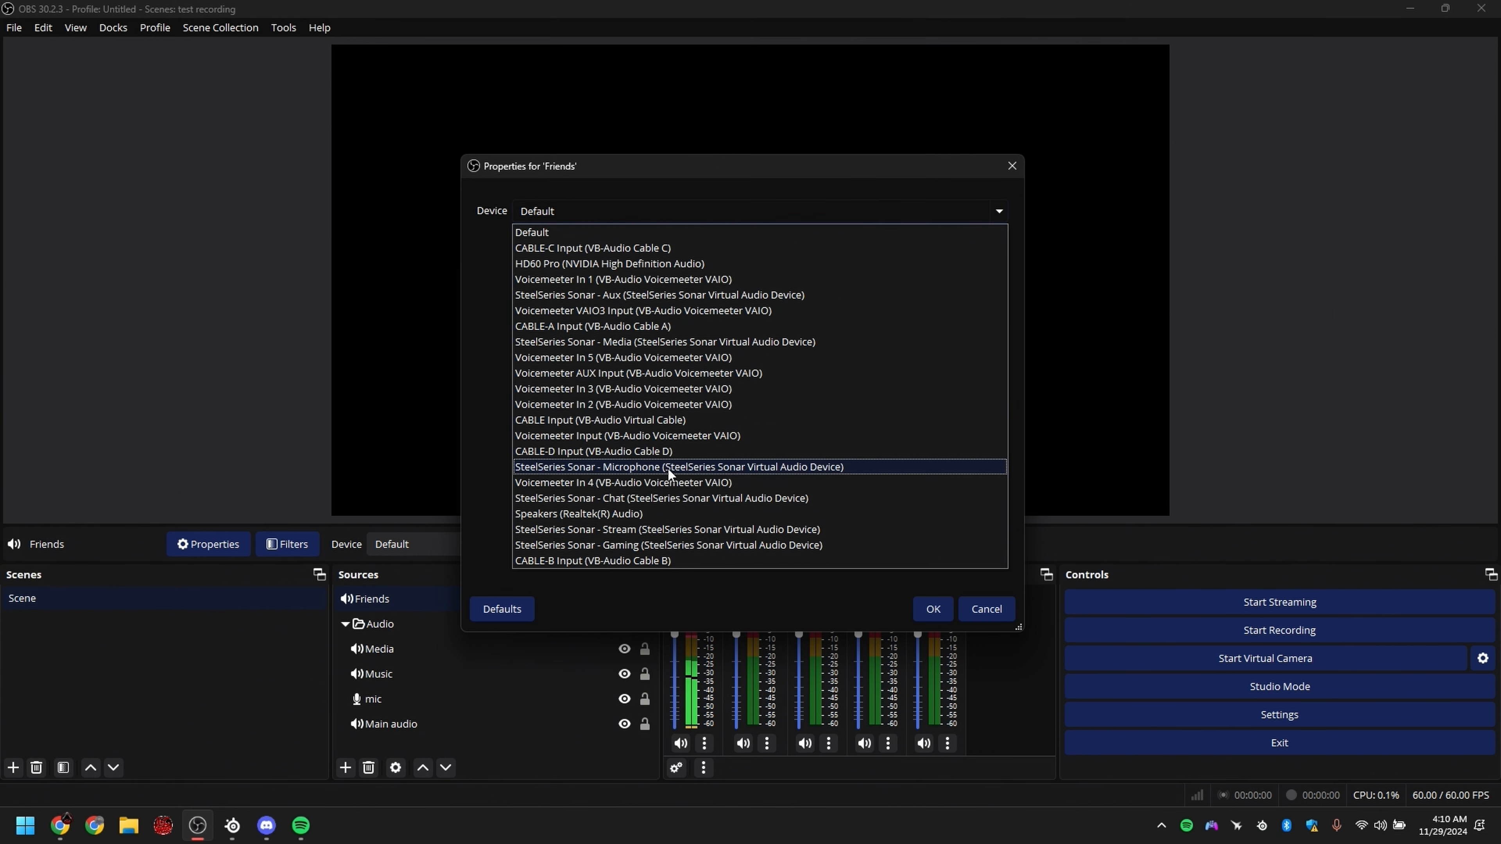
pyautogui.click(668, 498)
pyautogui.click(933, 609)
pyautogui.moveTo(426, 596); pyautogui.dragTo(413, 632)
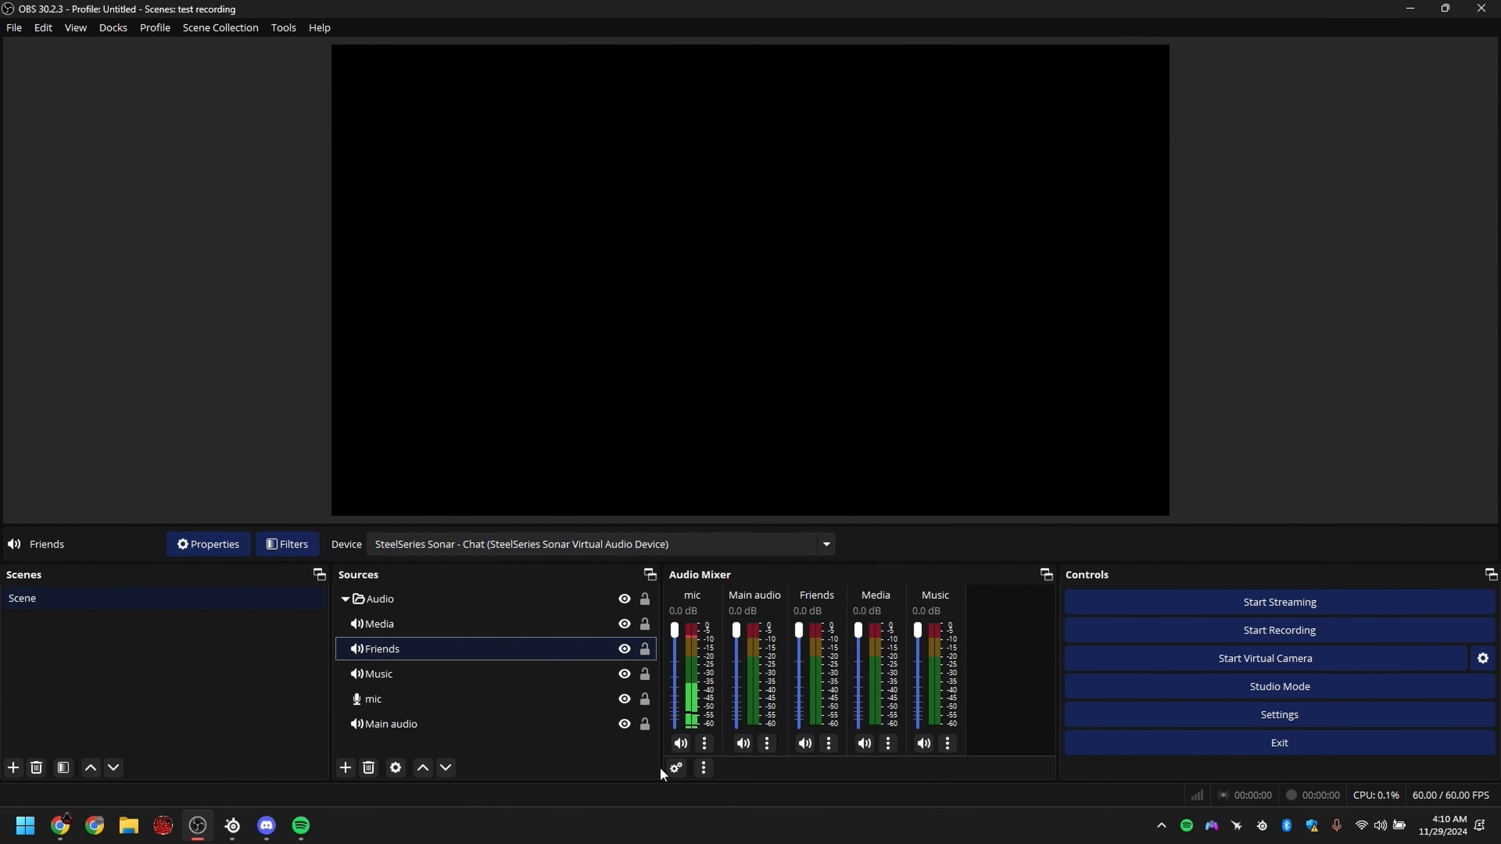
# Step: Clear every track assignment of Friends, Main audio, Media, mic and Music in the advanced audio properties
pyautogui.click(677, 768)
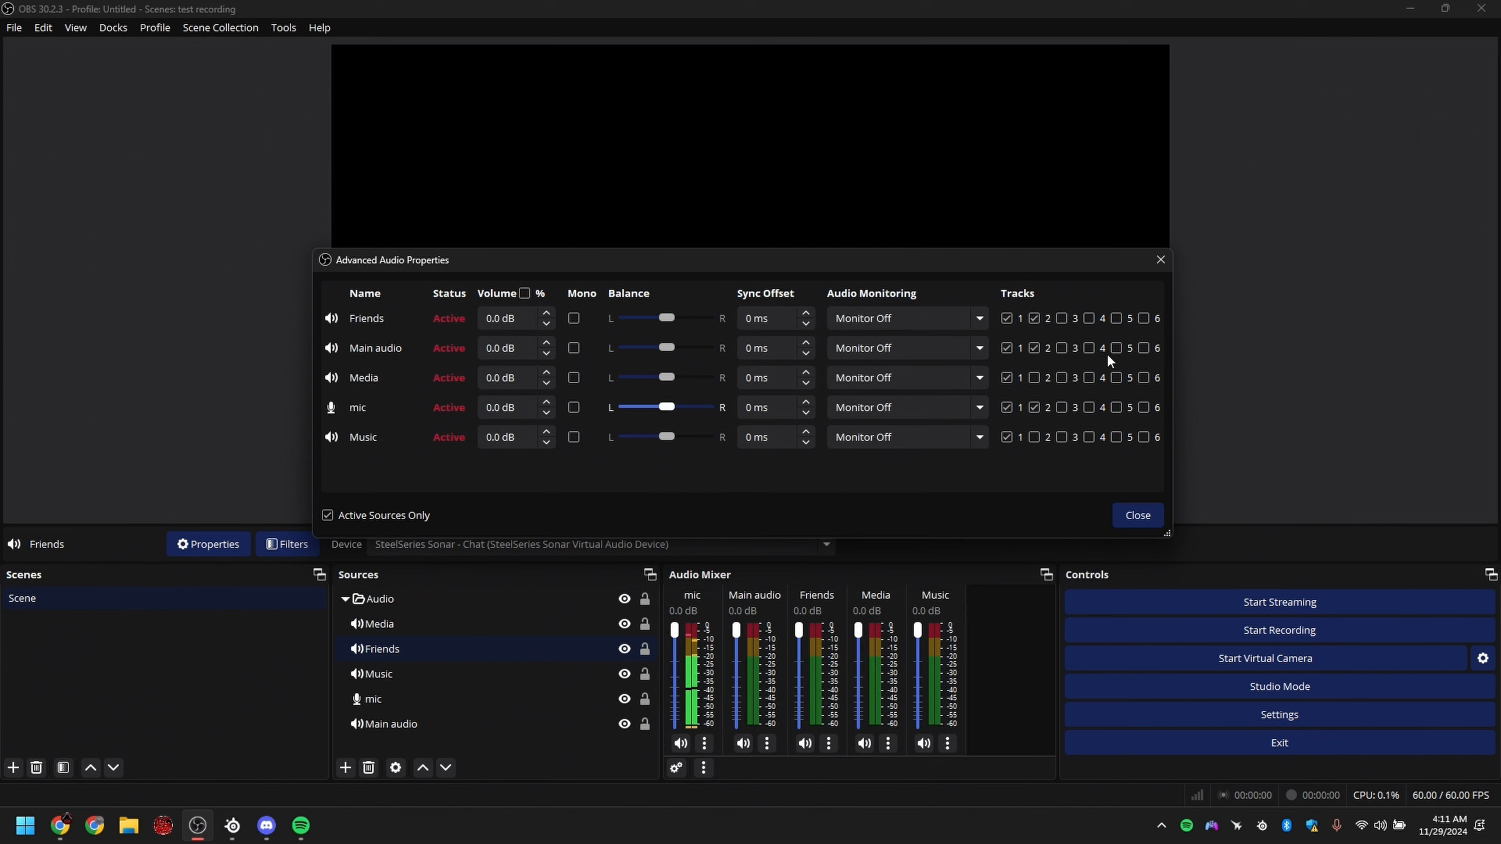
pyautogui.click(1007, 437)
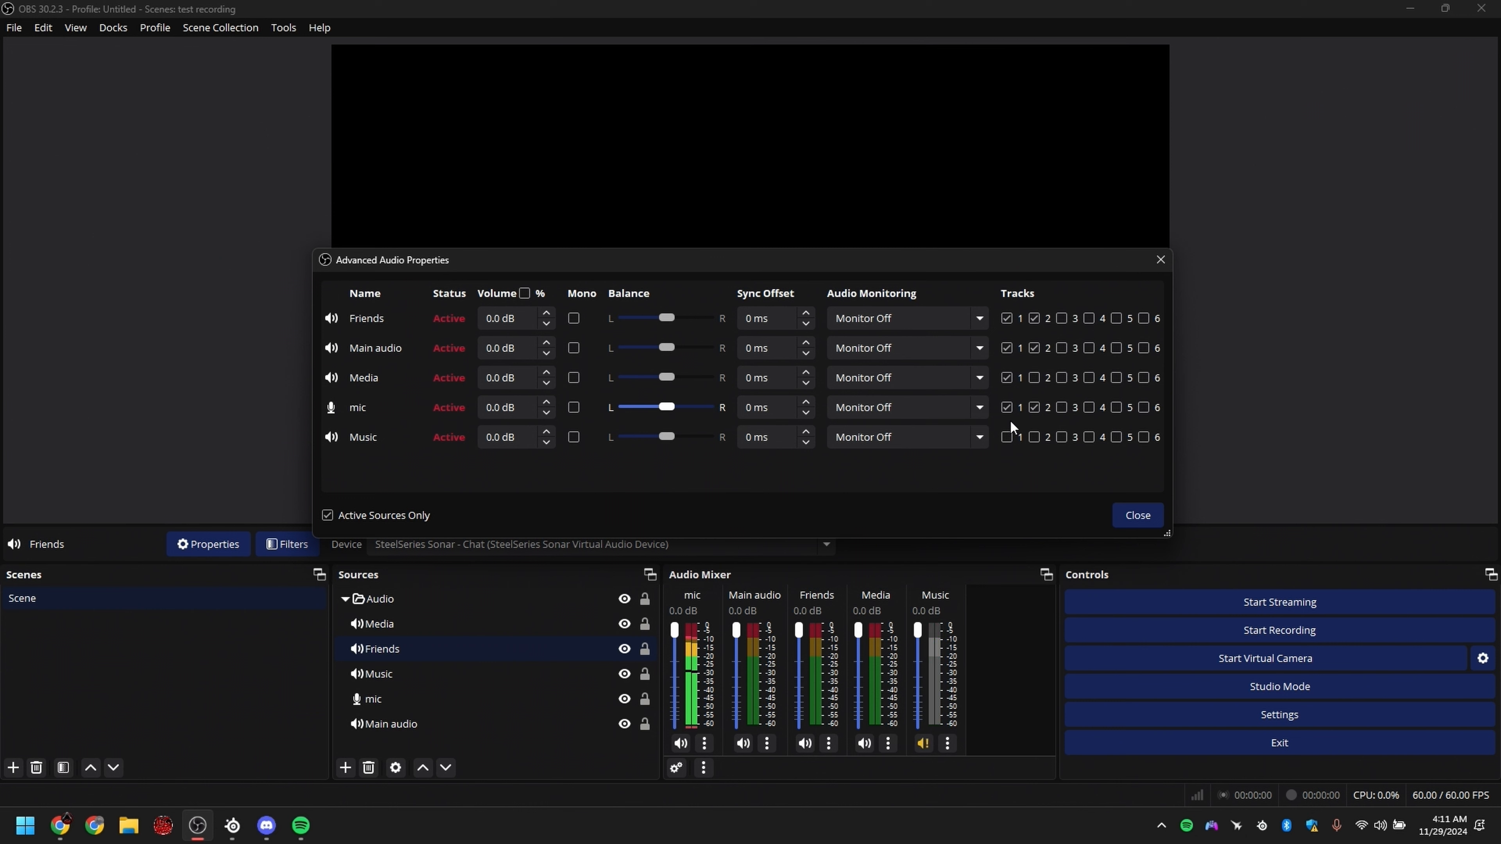
pyautogui.click(1034, 408)
pyautogui.click(1006, 378)
pyautogui.click(1007, 348)
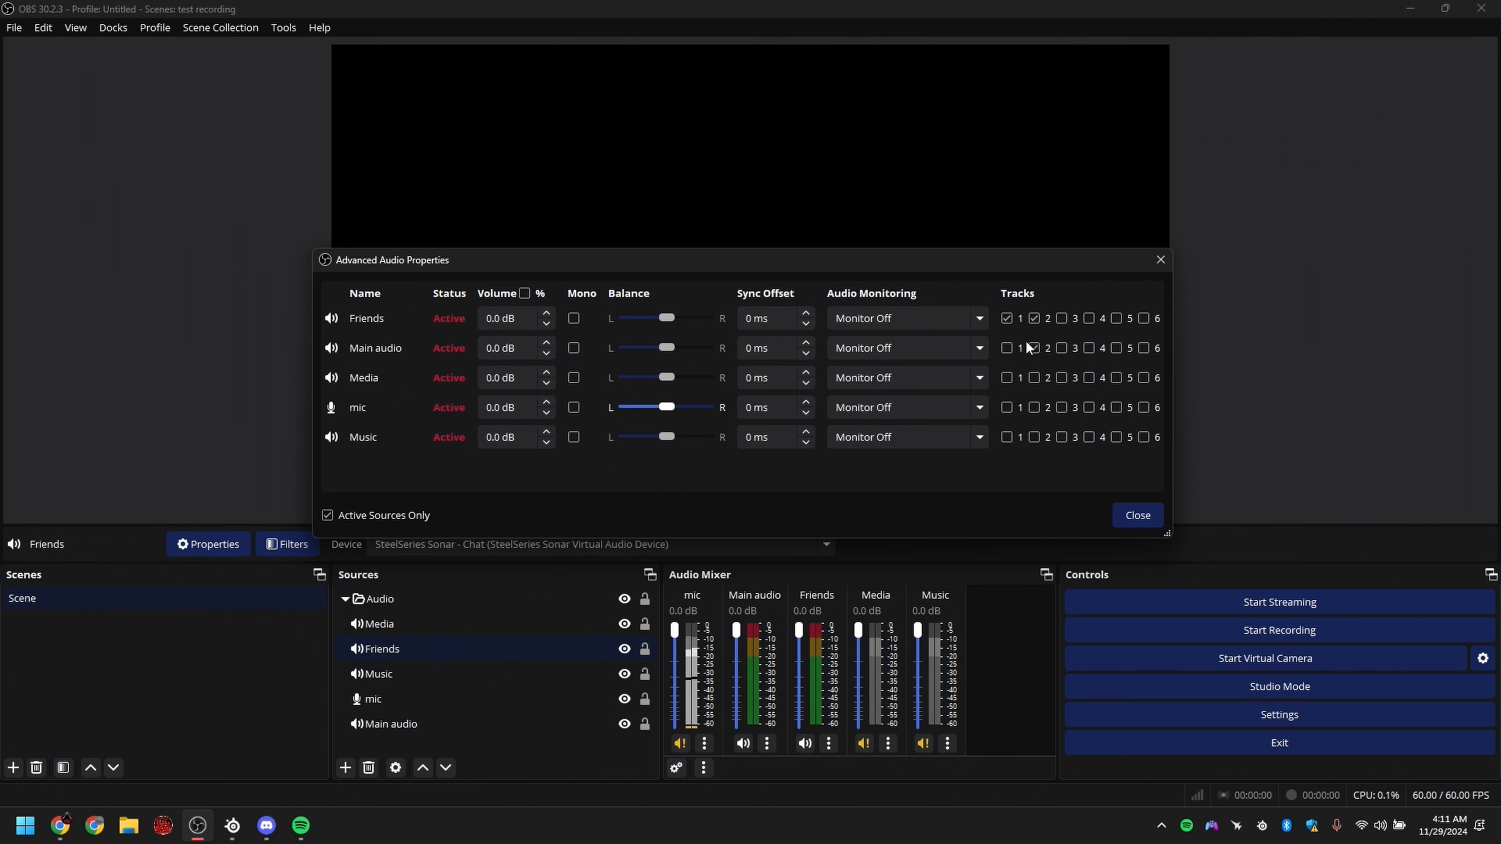
pyautogui.click(1034, 347)
pyautogui.click(1034, 318)
pyautogui.click(1007, 318)
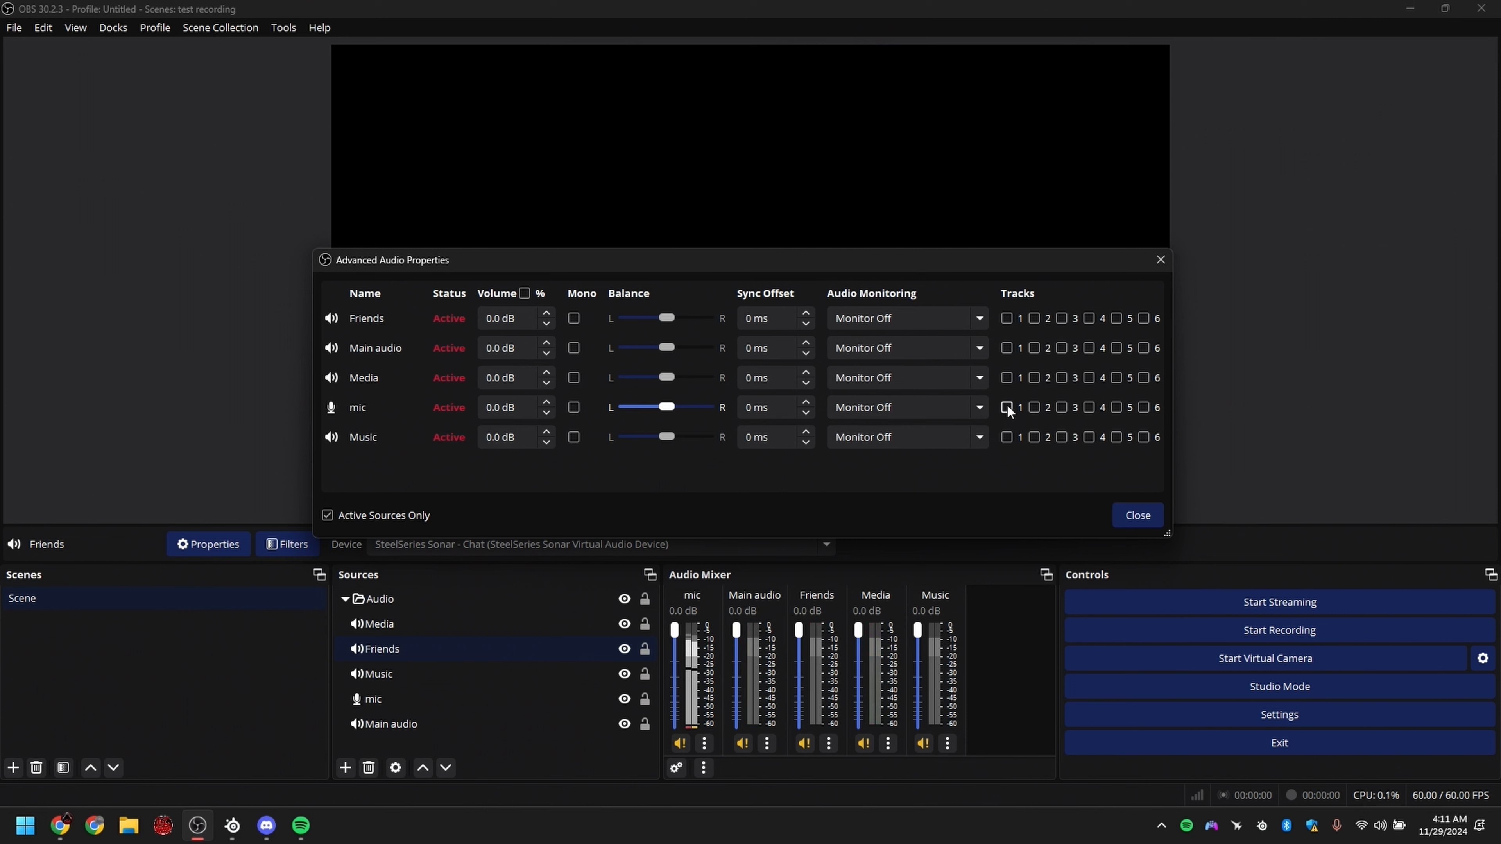
# Step: Assign mic to track 1, Main audio to track 2, Friends to track 3, Music to track 4 and Media to track 5
pyautogui.click(1007, 408)
pyautogui.click(1034, 348)
pyautogui.click(1064, 318)
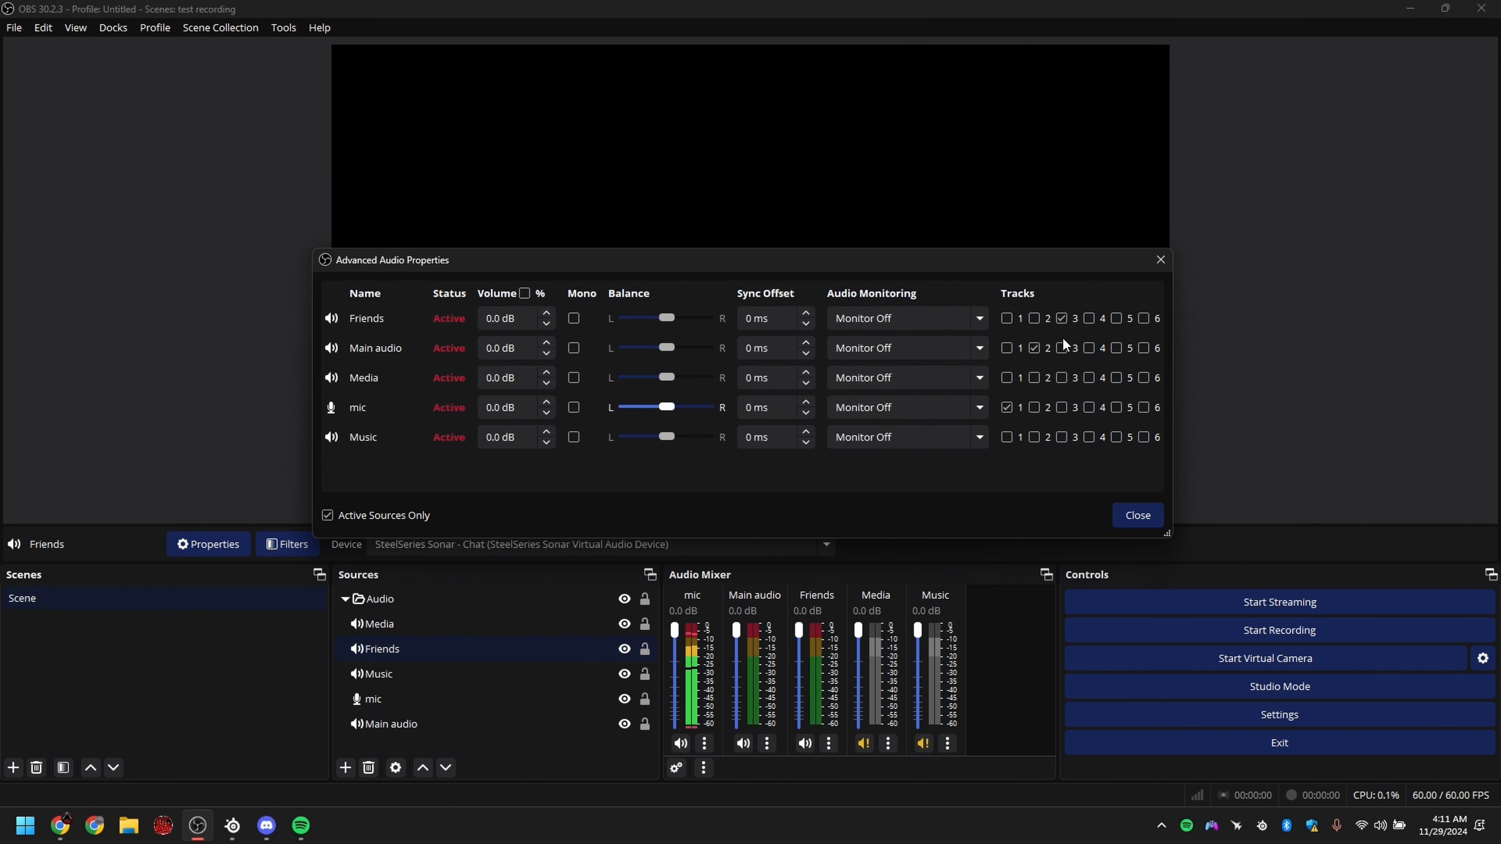
pyautogui.click(1088, 437)
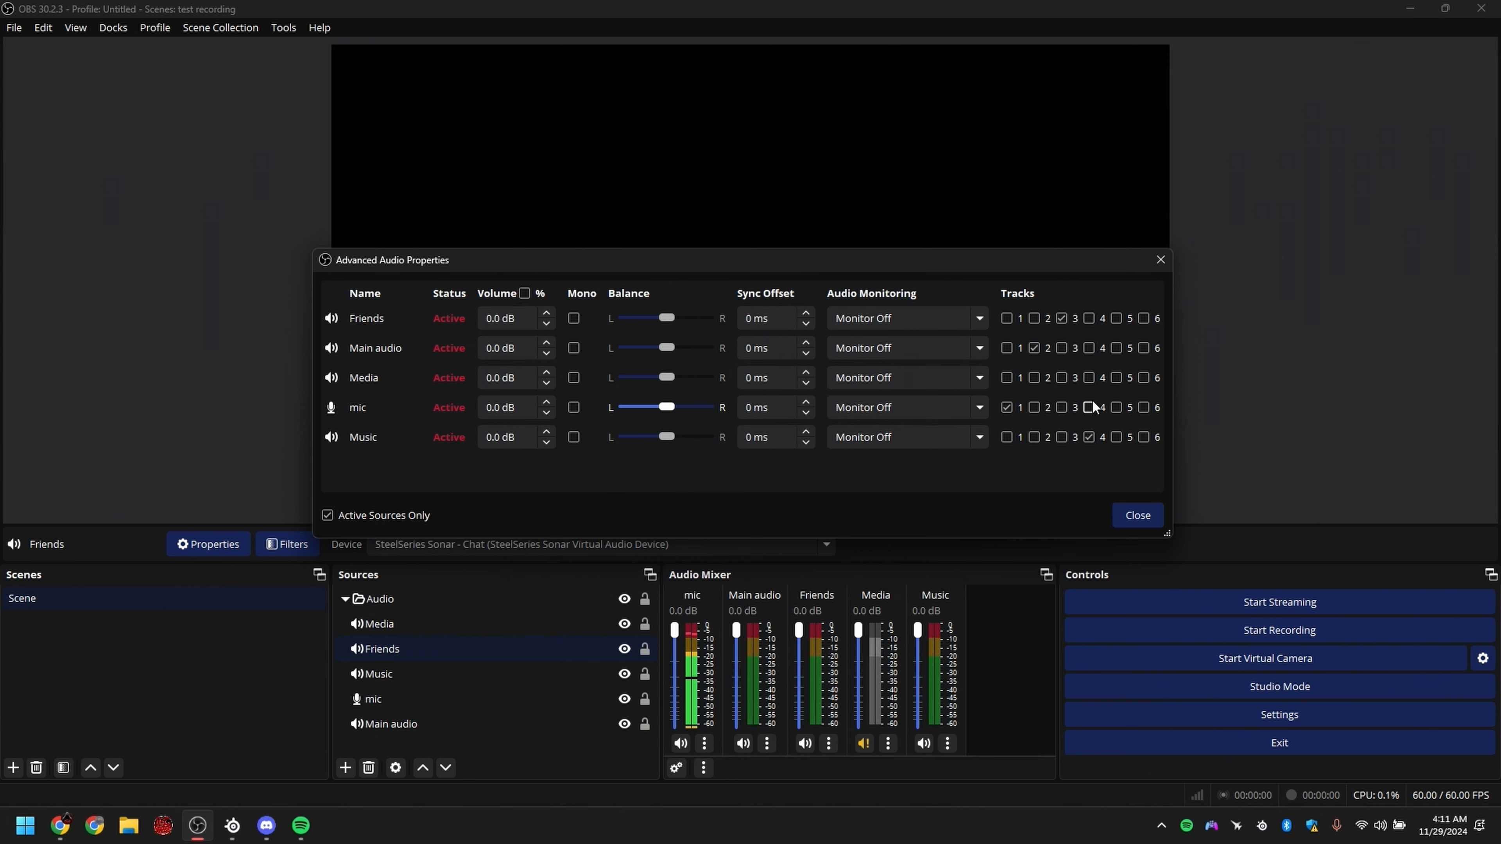
pyautogui.click(1116, 378)
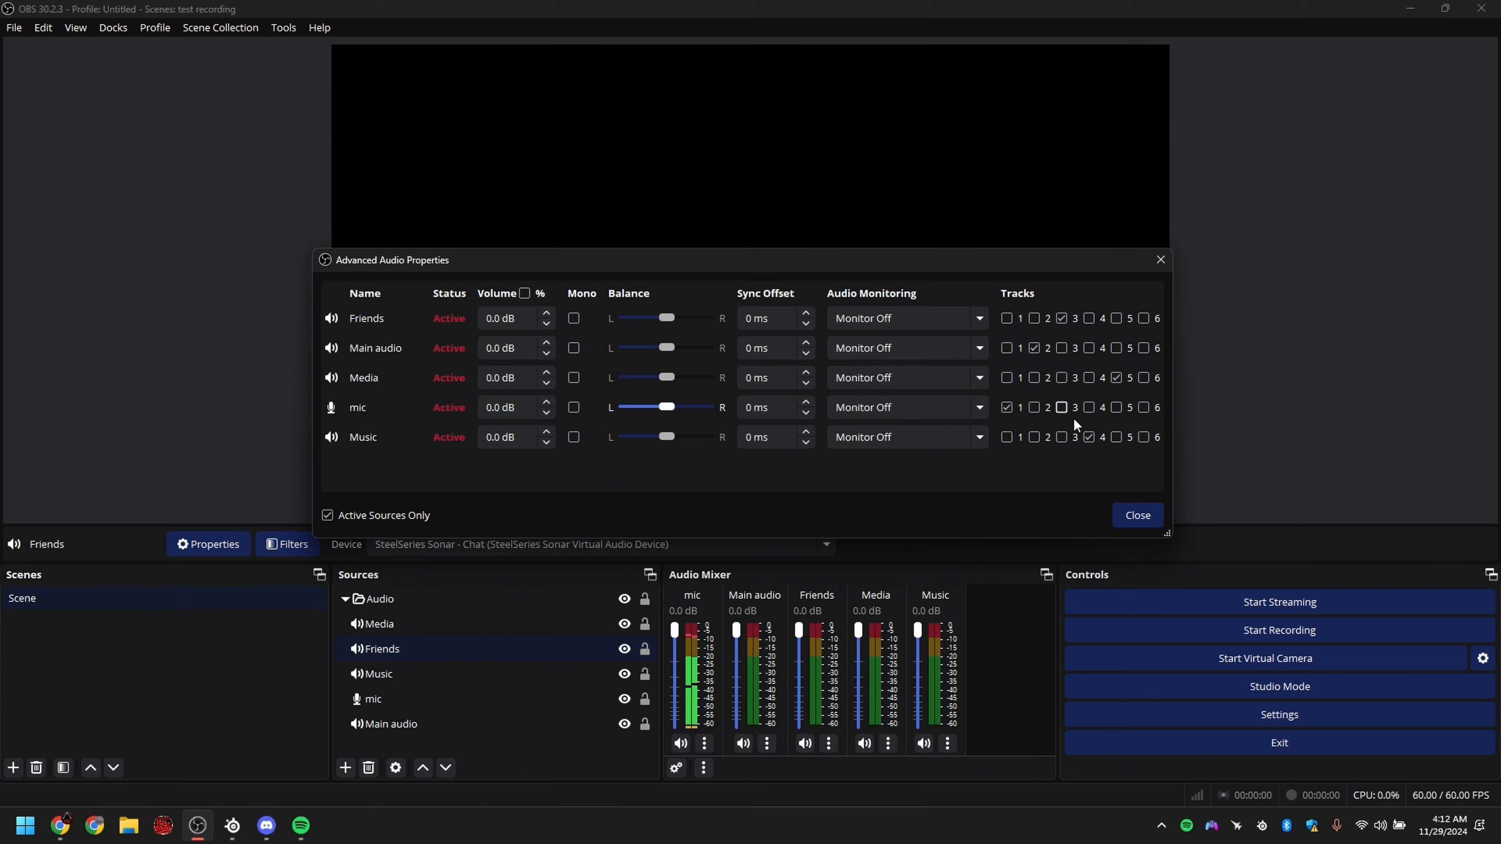
pyautogui.click(1145, 514)
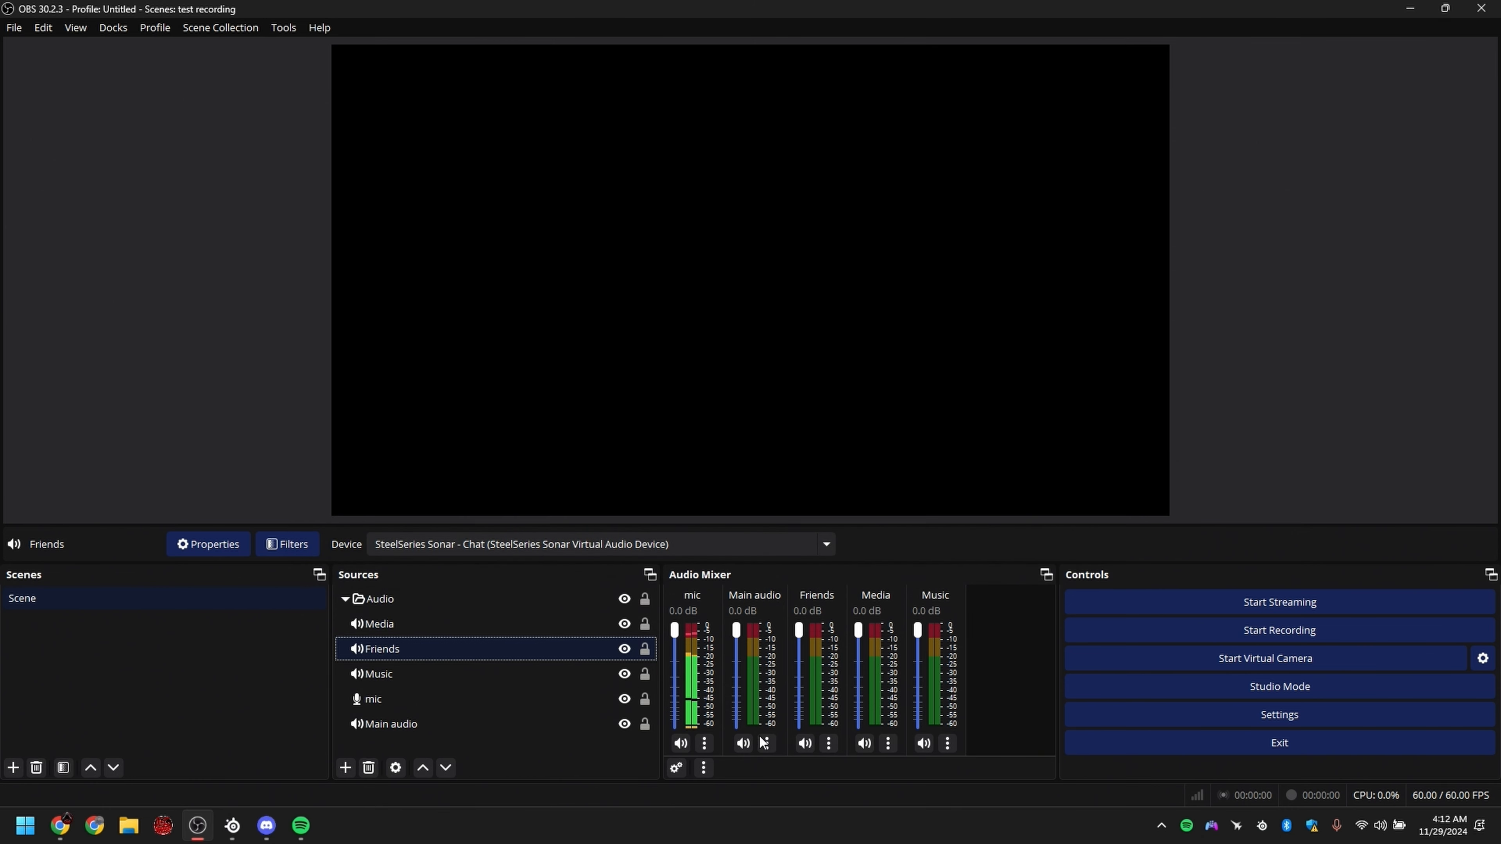
# Step: Review the track assignments of all sources in the advanced audio properties and clear the source selection
pyautogui.click(676, 767)
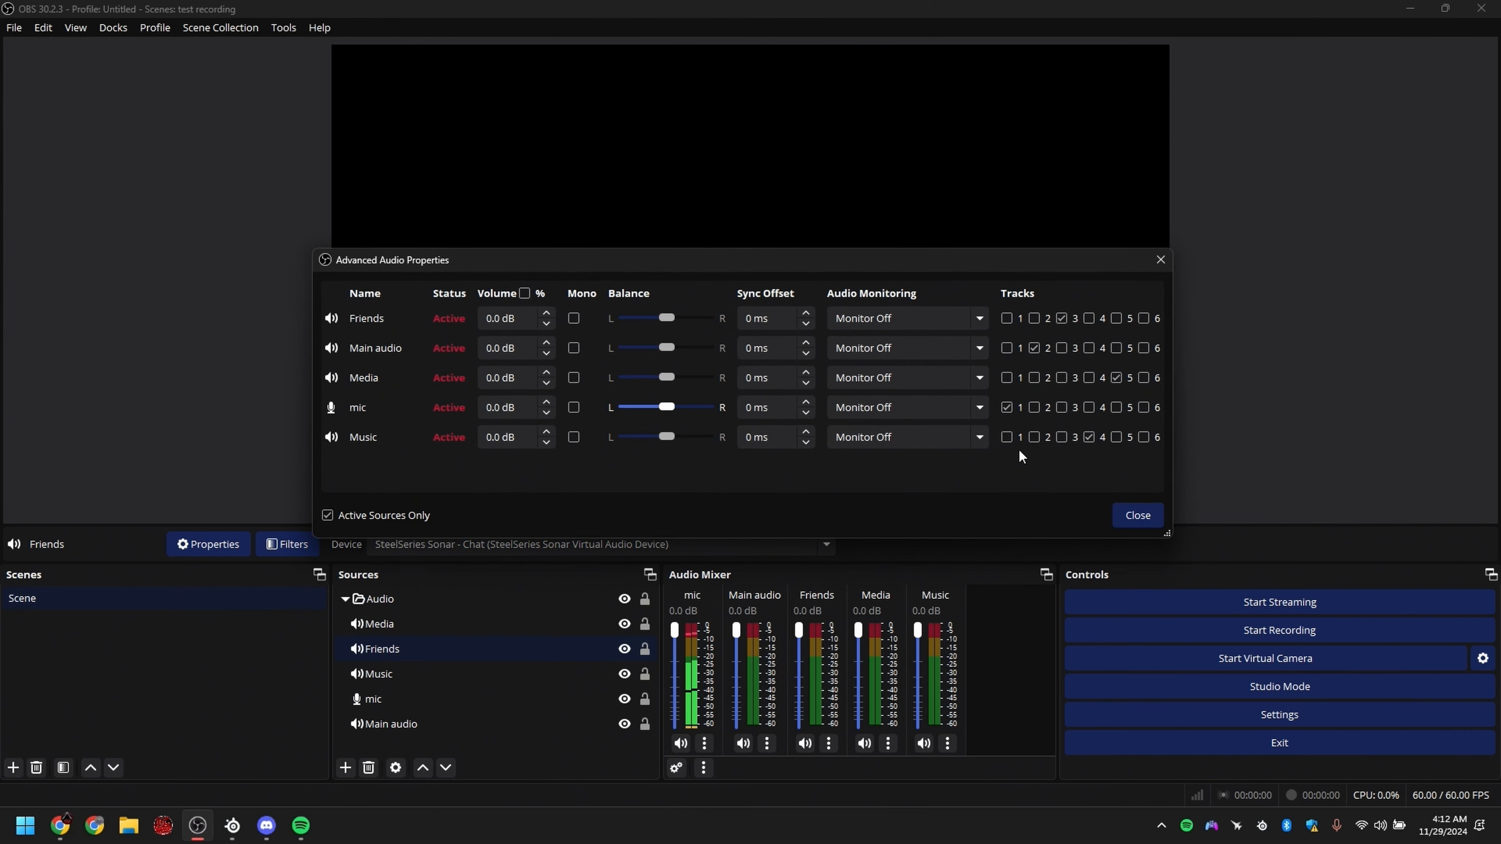
pyautogui.click(1165, 259)
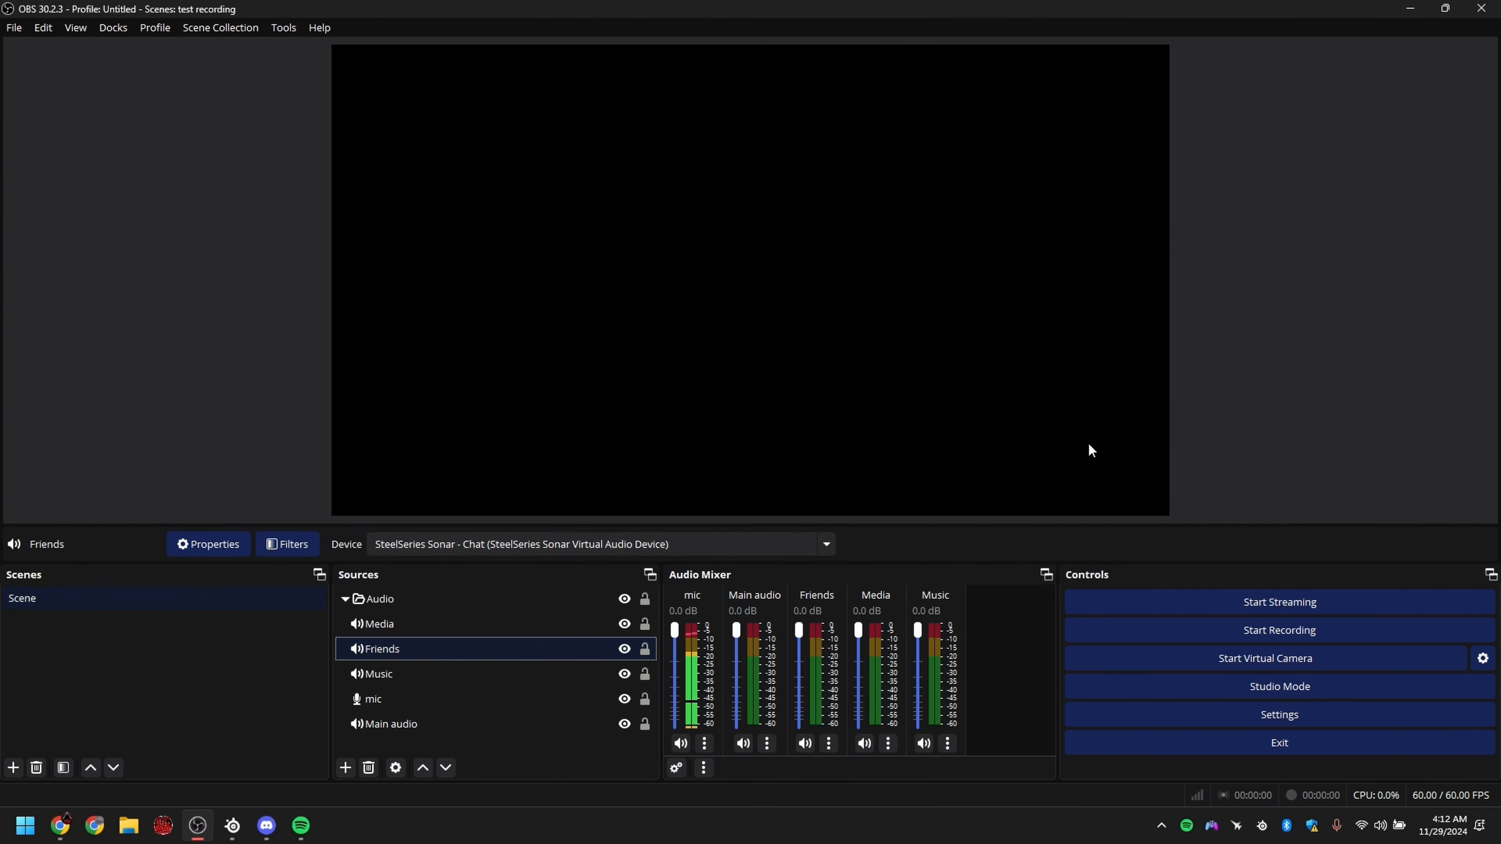
pyautogui.rightClick(1088, 421)
pyautogui.click(1068, 421)
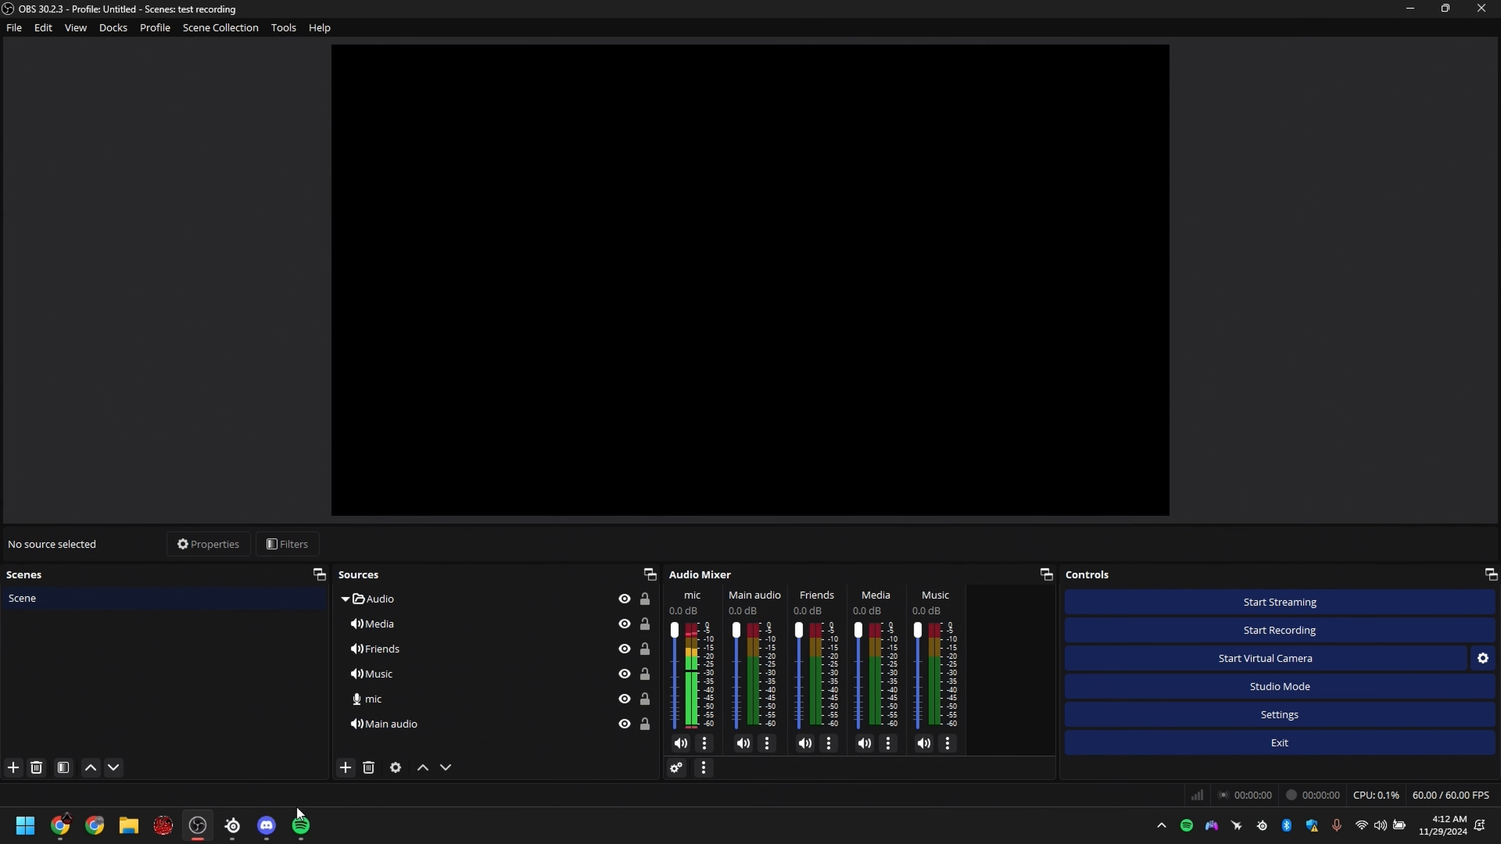
# Step: Switch to SteelSeries Sonar and reposition its window so the Aux and Mic channels are in view beside OBS
pyautogui.click(232, 825)
pyautogui.moveTo(992, 24); pyautogui.dragTo(94, 60)
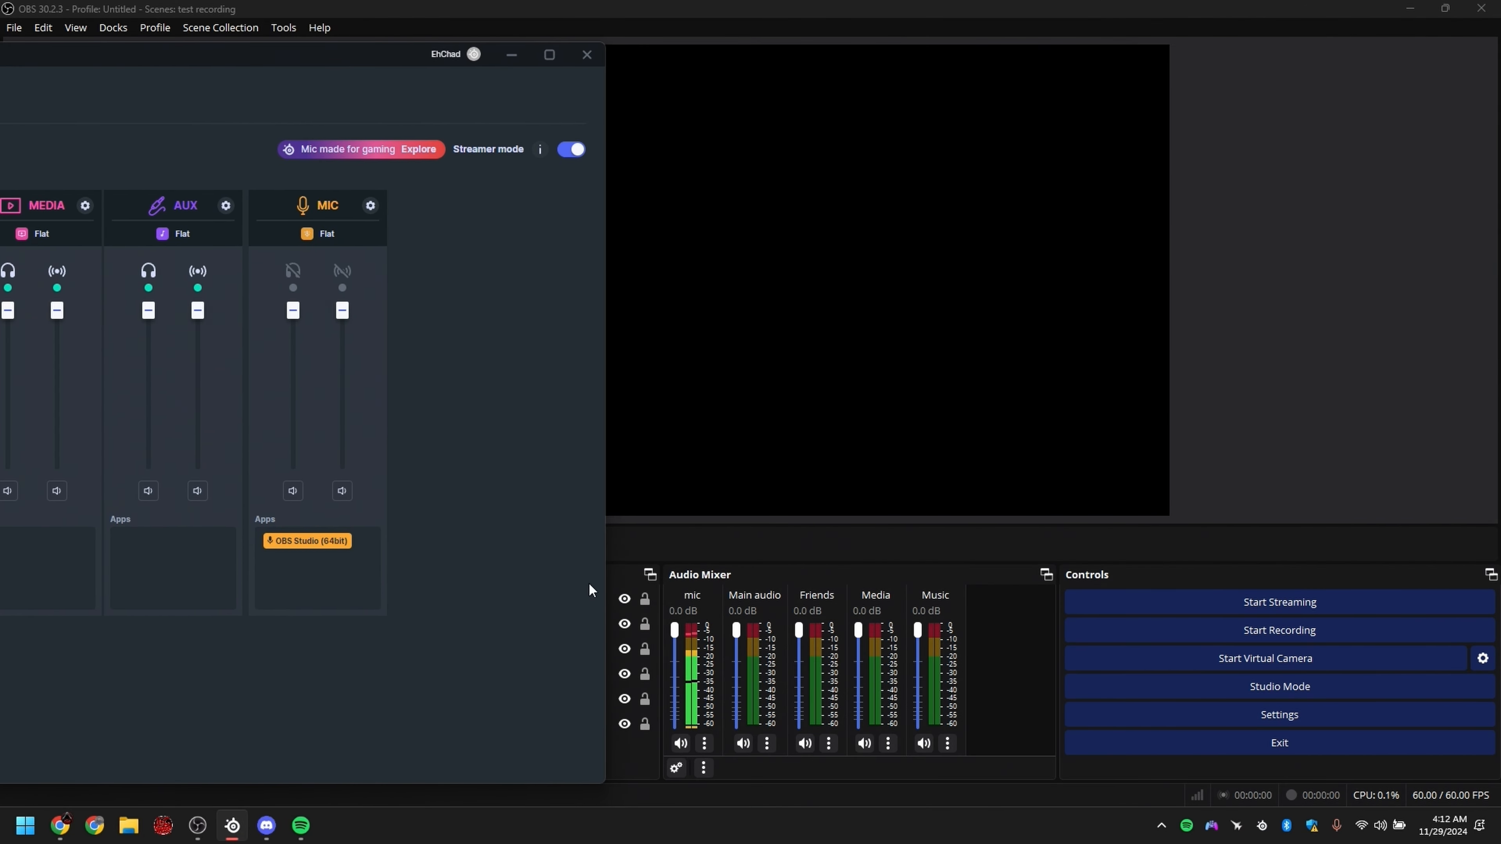
pyautogui.moveTo(293, 310); pyautogui.dragTo(344, 309)
pyautogui.moveTo(364, 58); pyautogui.dragTo(478, 52)
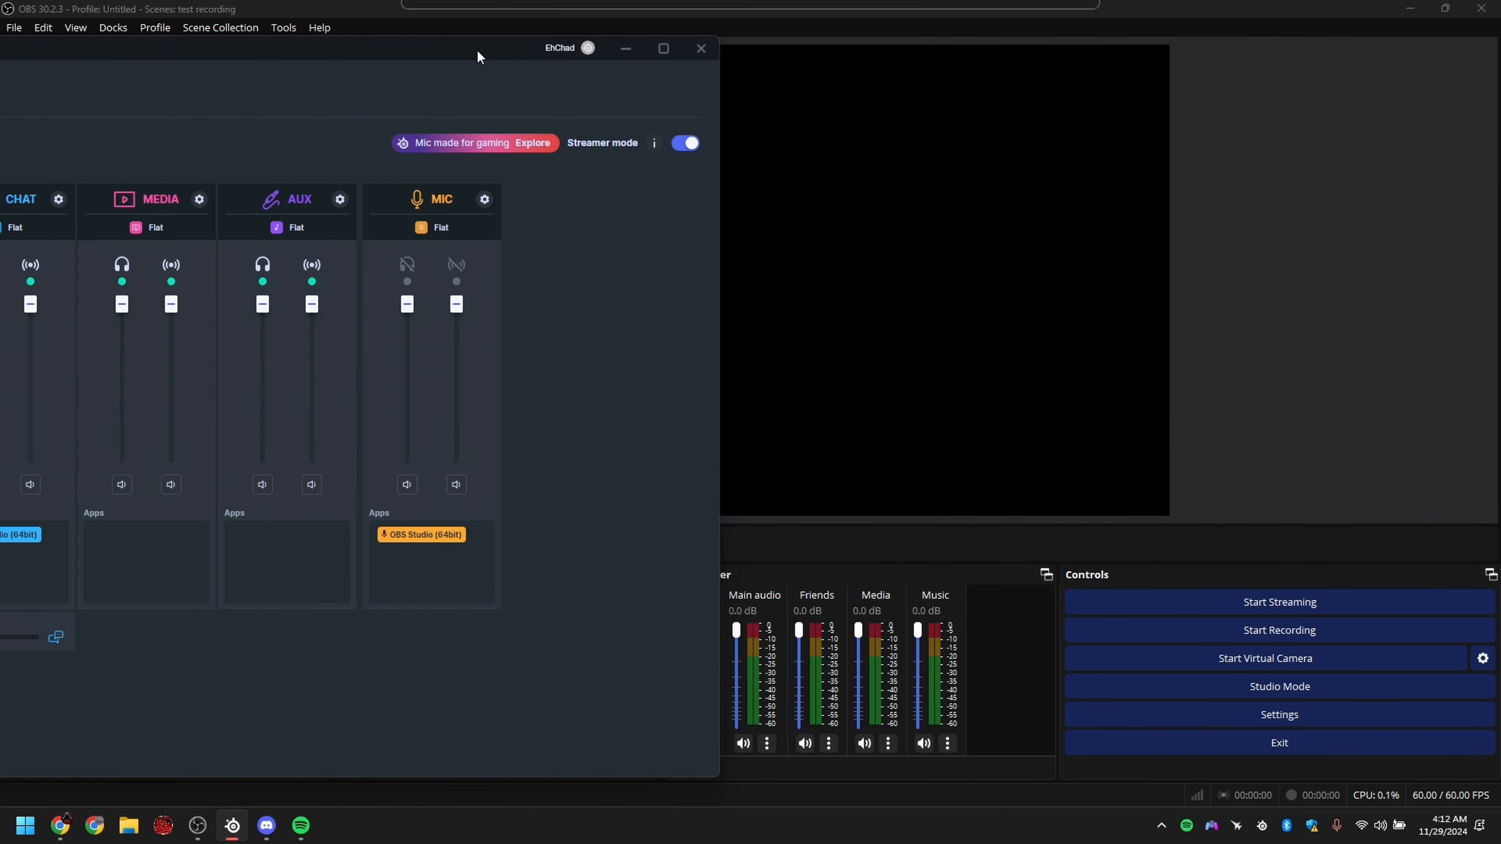
# Step: Try lowering the Aux channel's headphone volume, return it to full and move the window to show all channels
pyautogui.moveTo(266, 307); pyautogui.dragTo(263, 369)
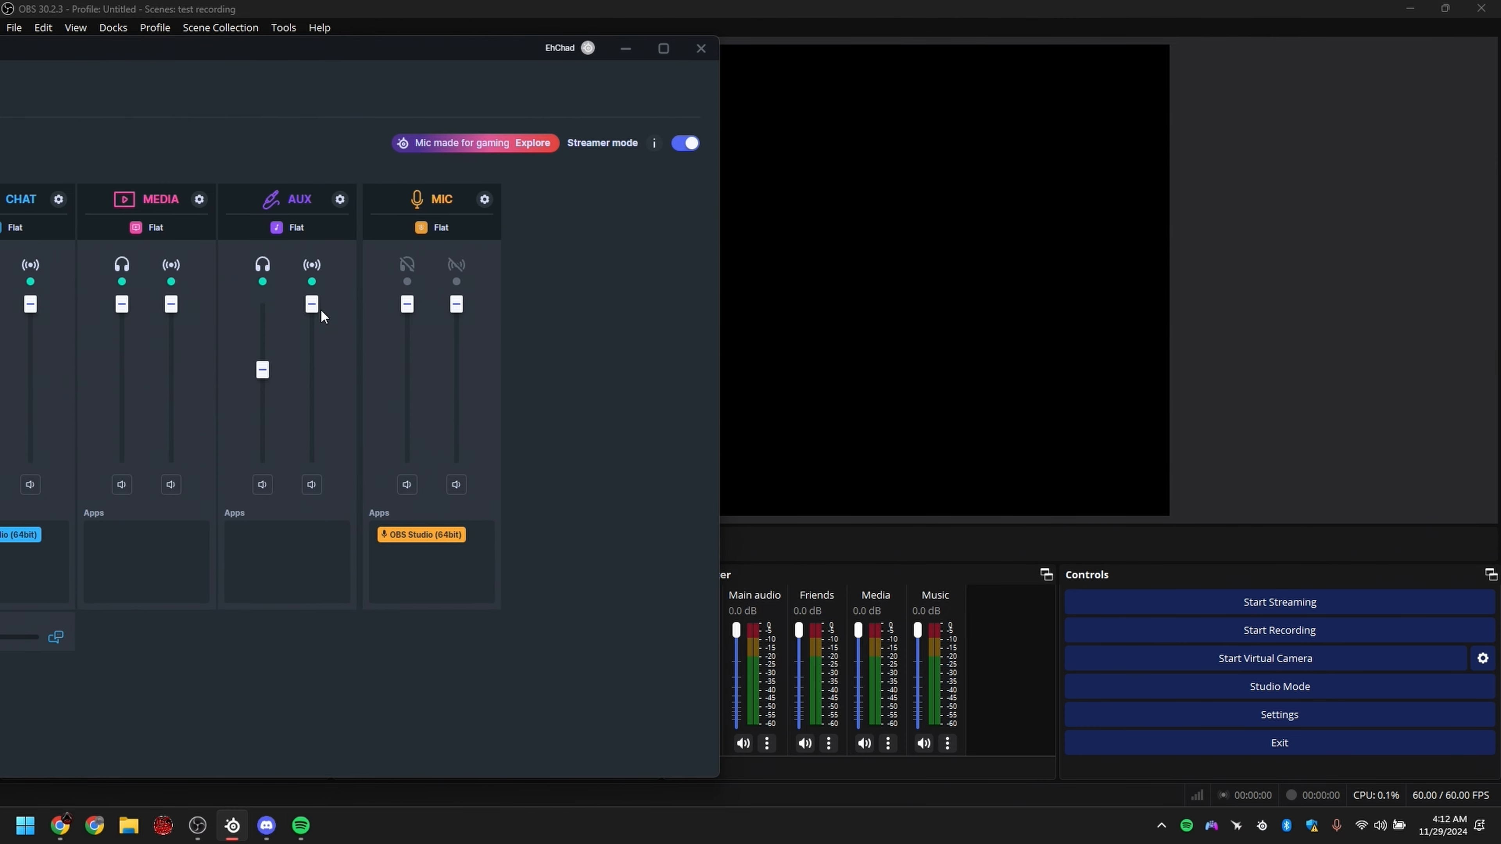
pyautogui.moveTo(313, 306); pyautogui.dragTo(262, 304)
pyautogui.moveTo(351, 49); pyautogui.dragTo(680, 50)
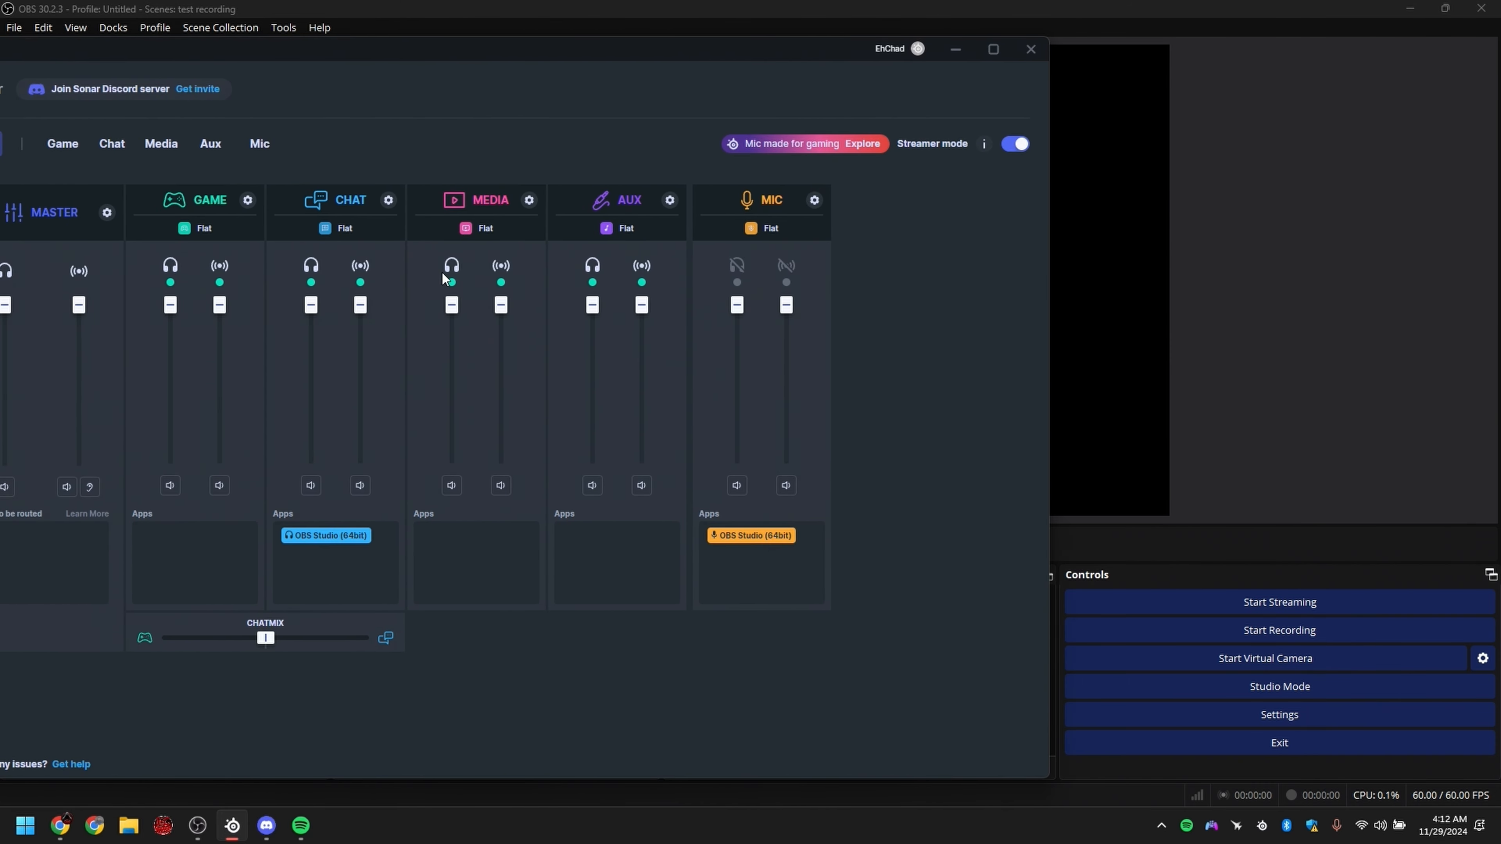
# Step: Review the Master channel's device settings in Sonar, return to OBS and review the sources' track assignments in the advanced audio properties
pyautogui.click(107, 213)
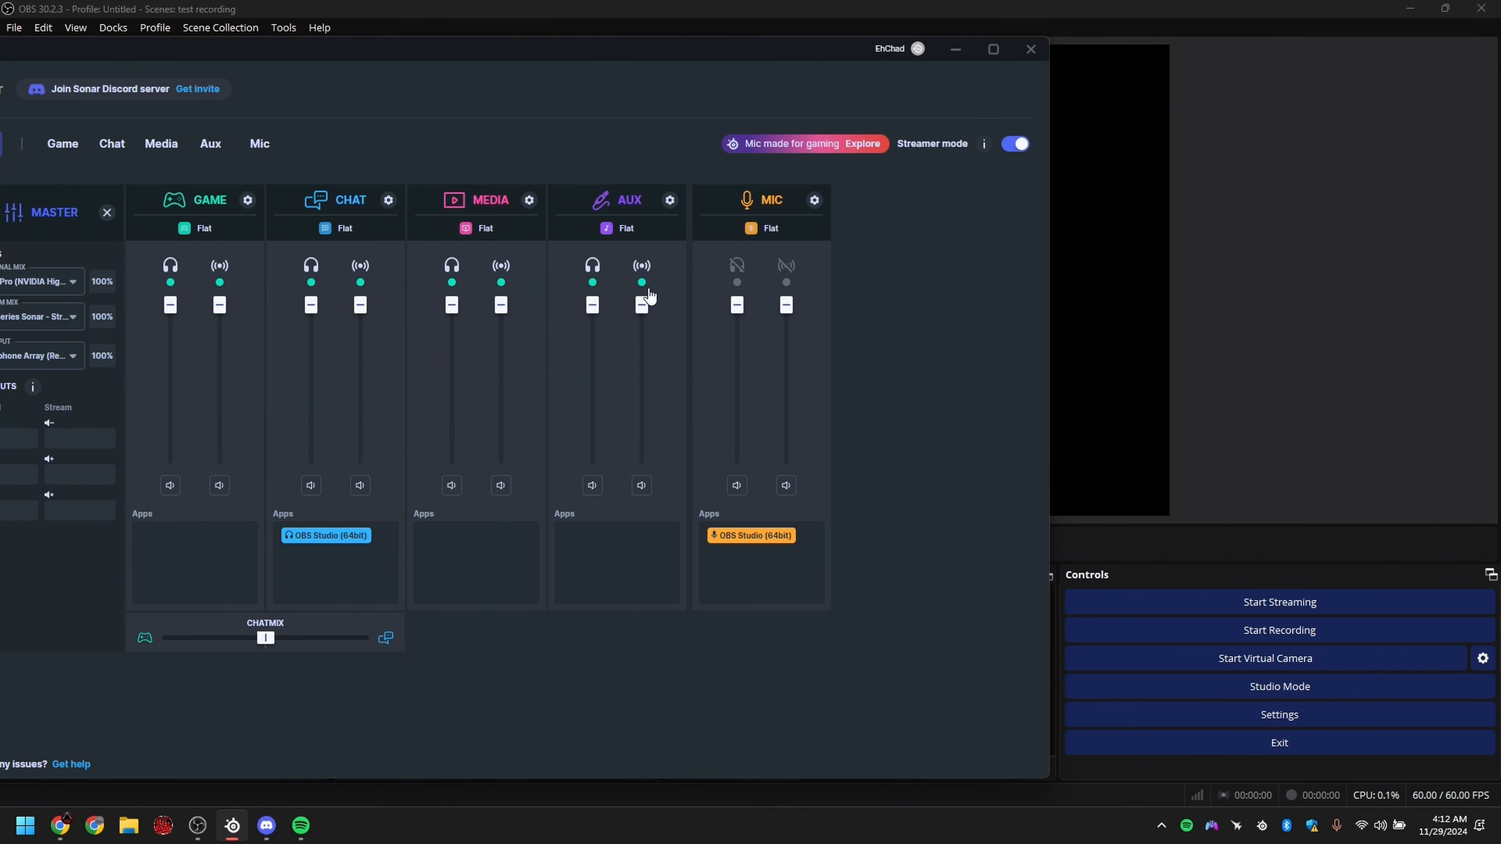
pyautogui.click(662, 283)
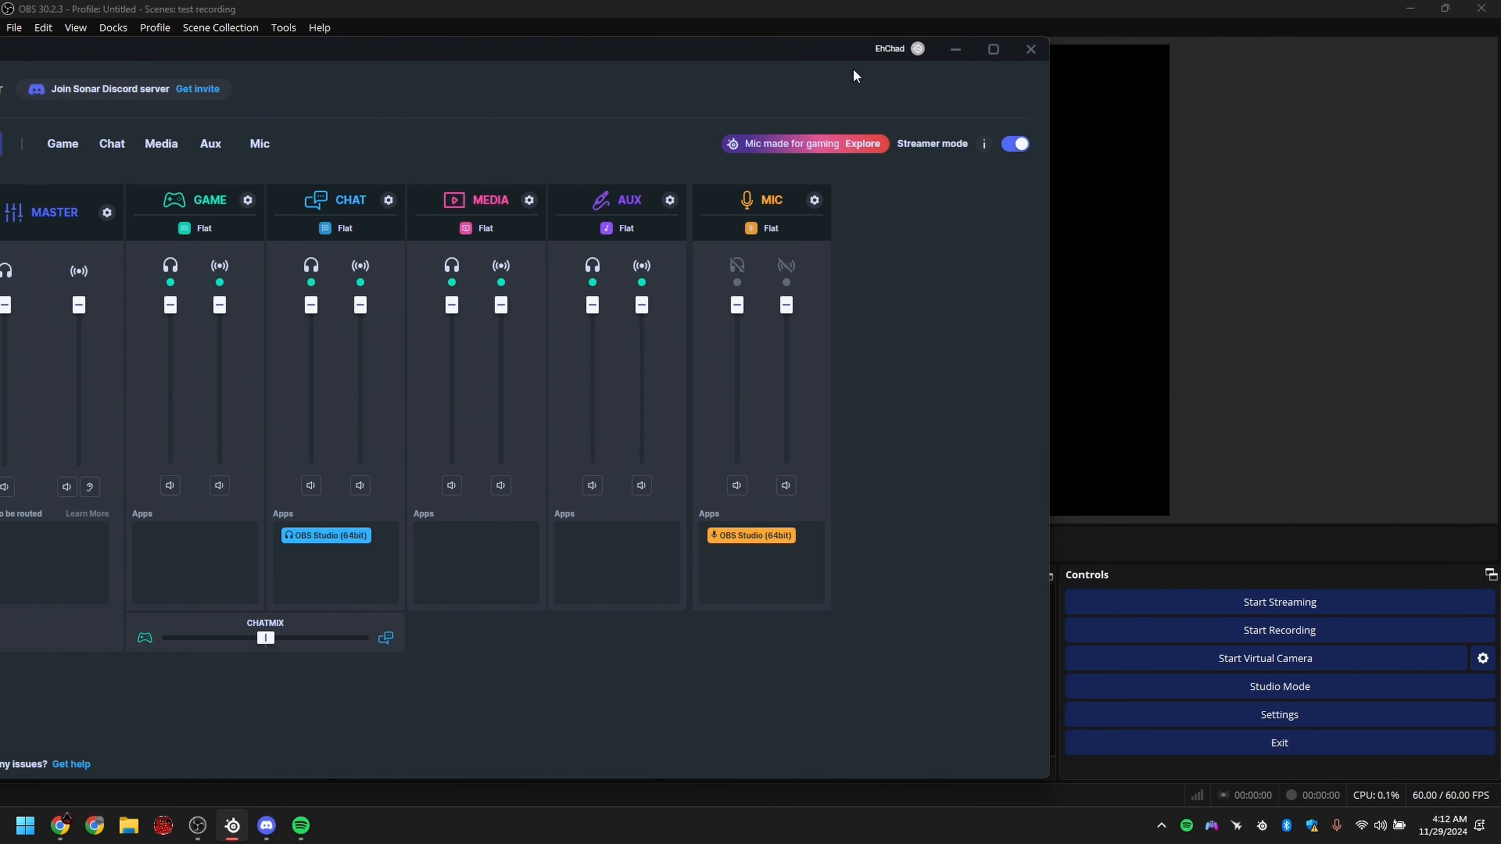
pyautogui.moveTo(810, 53); pyautogui.dragTo(915, 48)
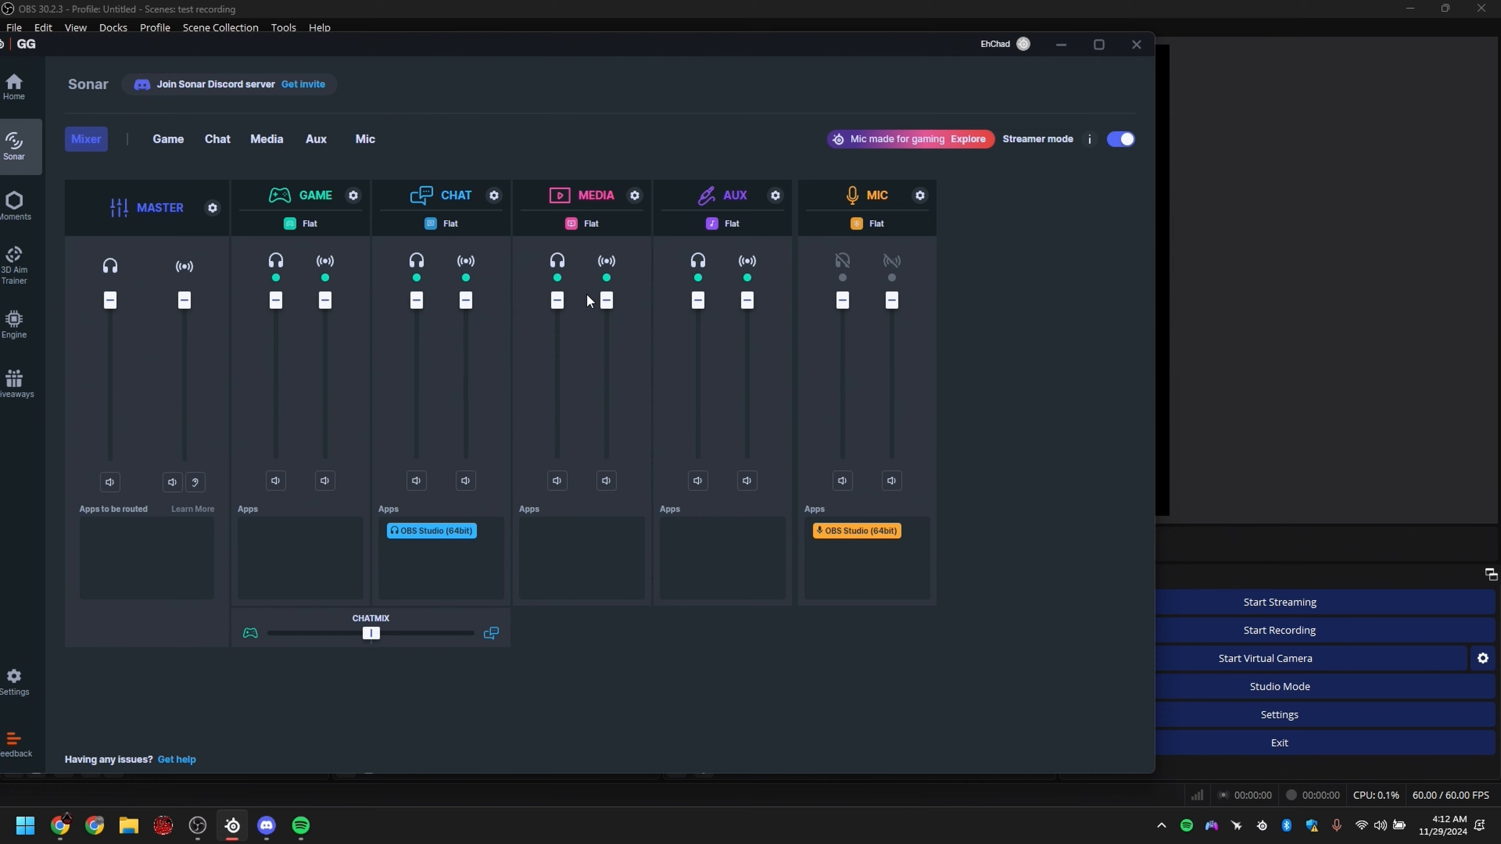
pyautogui.click(1064, 53)
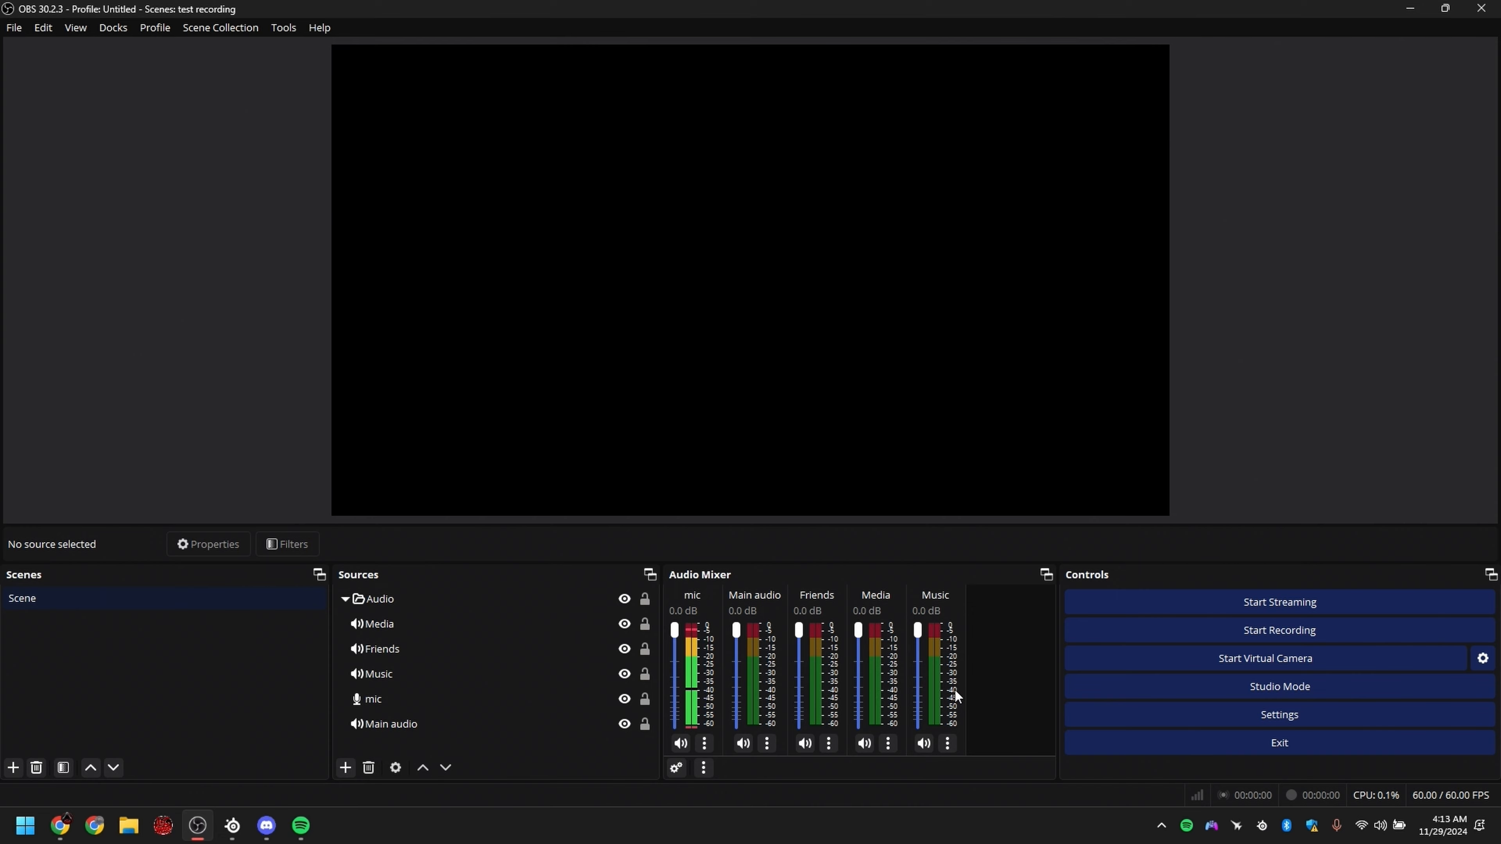
pyautogui.click(673, 769)
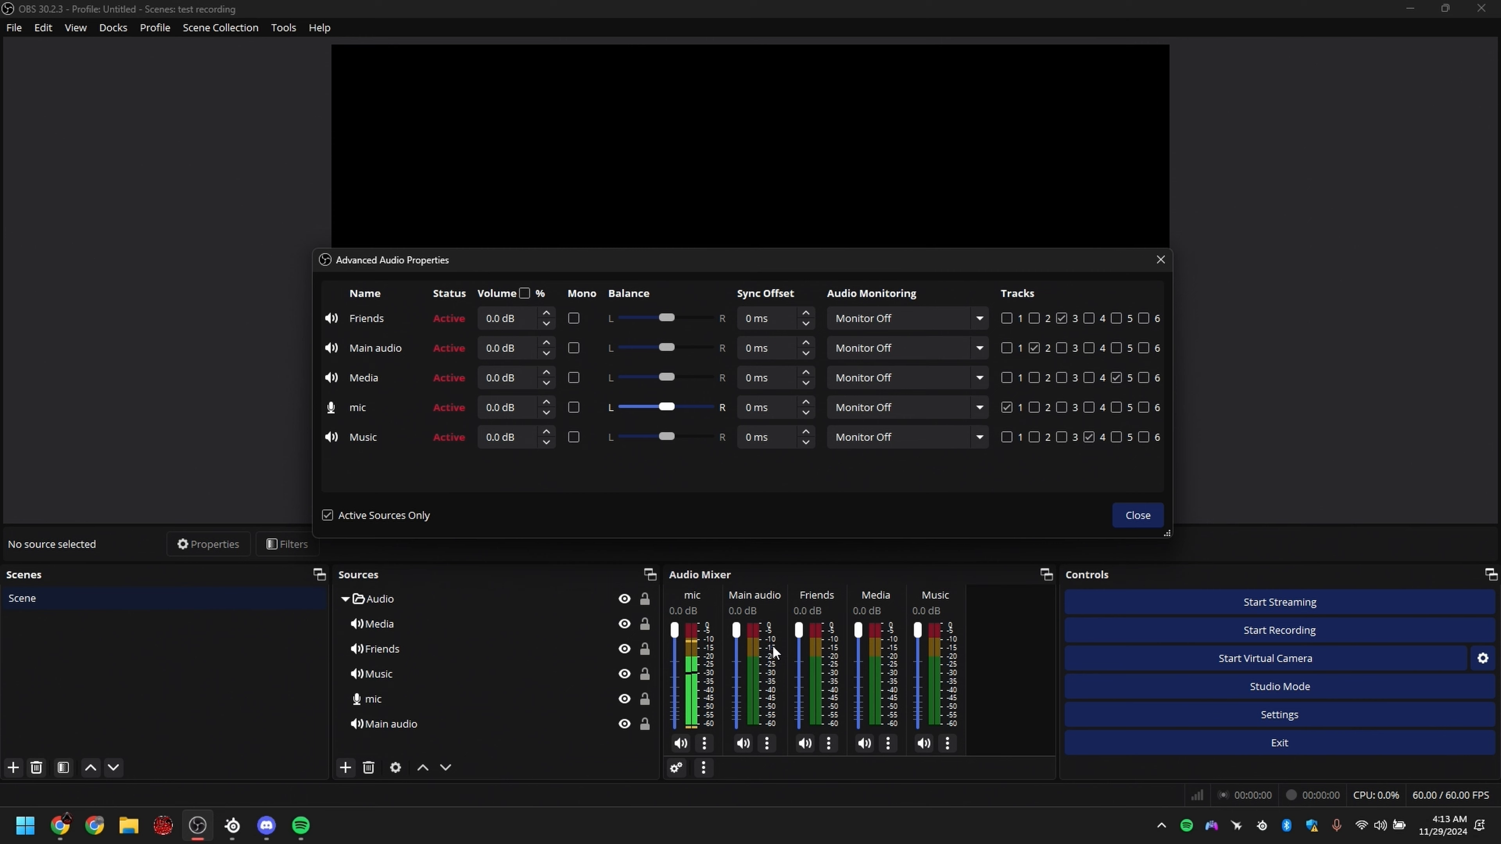
pyautogui.click(1137, 515)
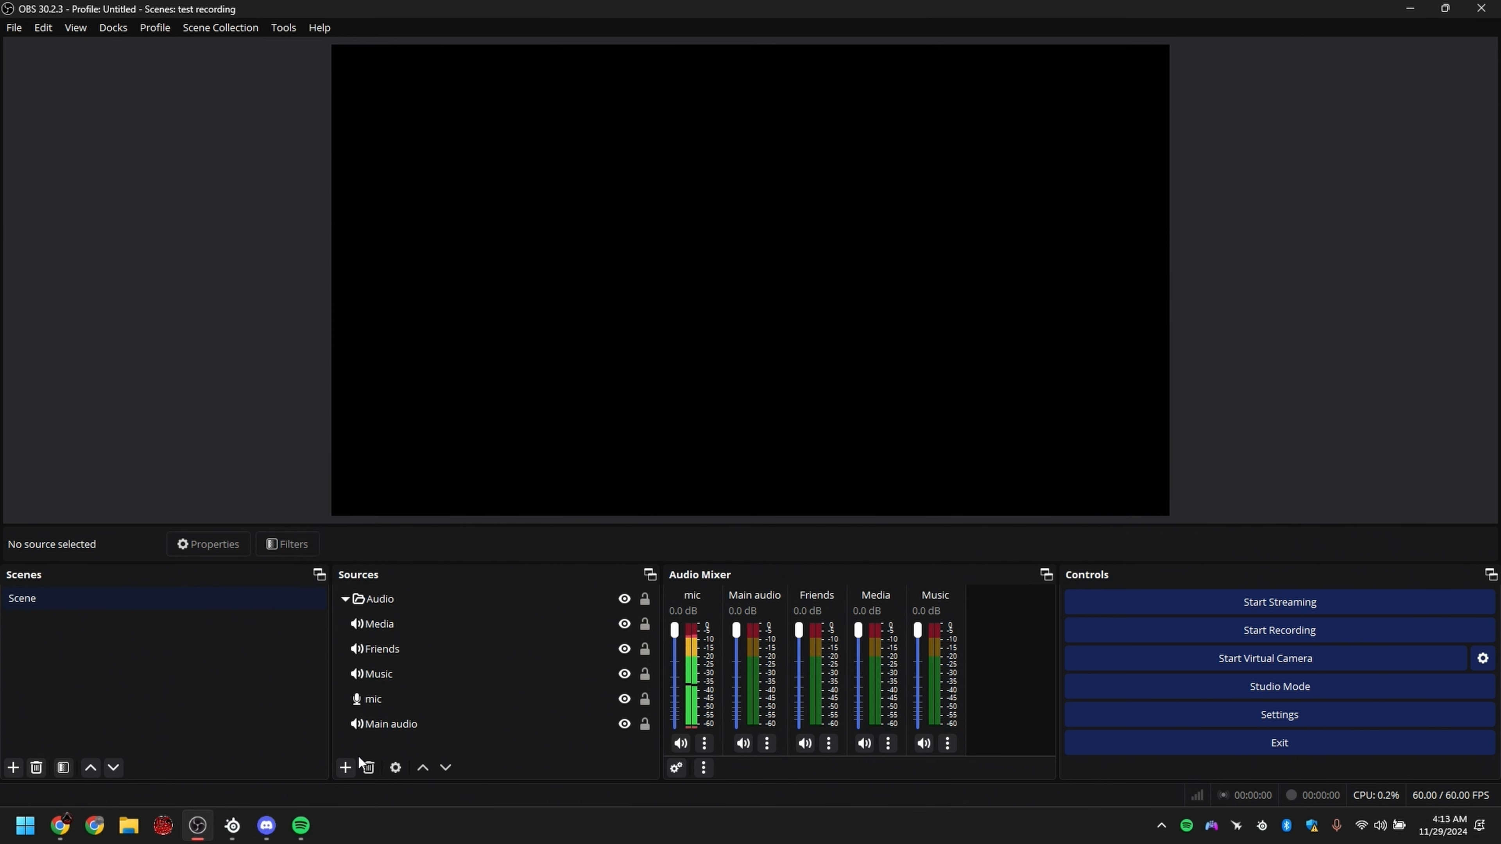
# Step: Add an audio output capture source named "Stream audio" that uses the SteelSeries Sonar - Stream device
pyautogui.click(345, 768)
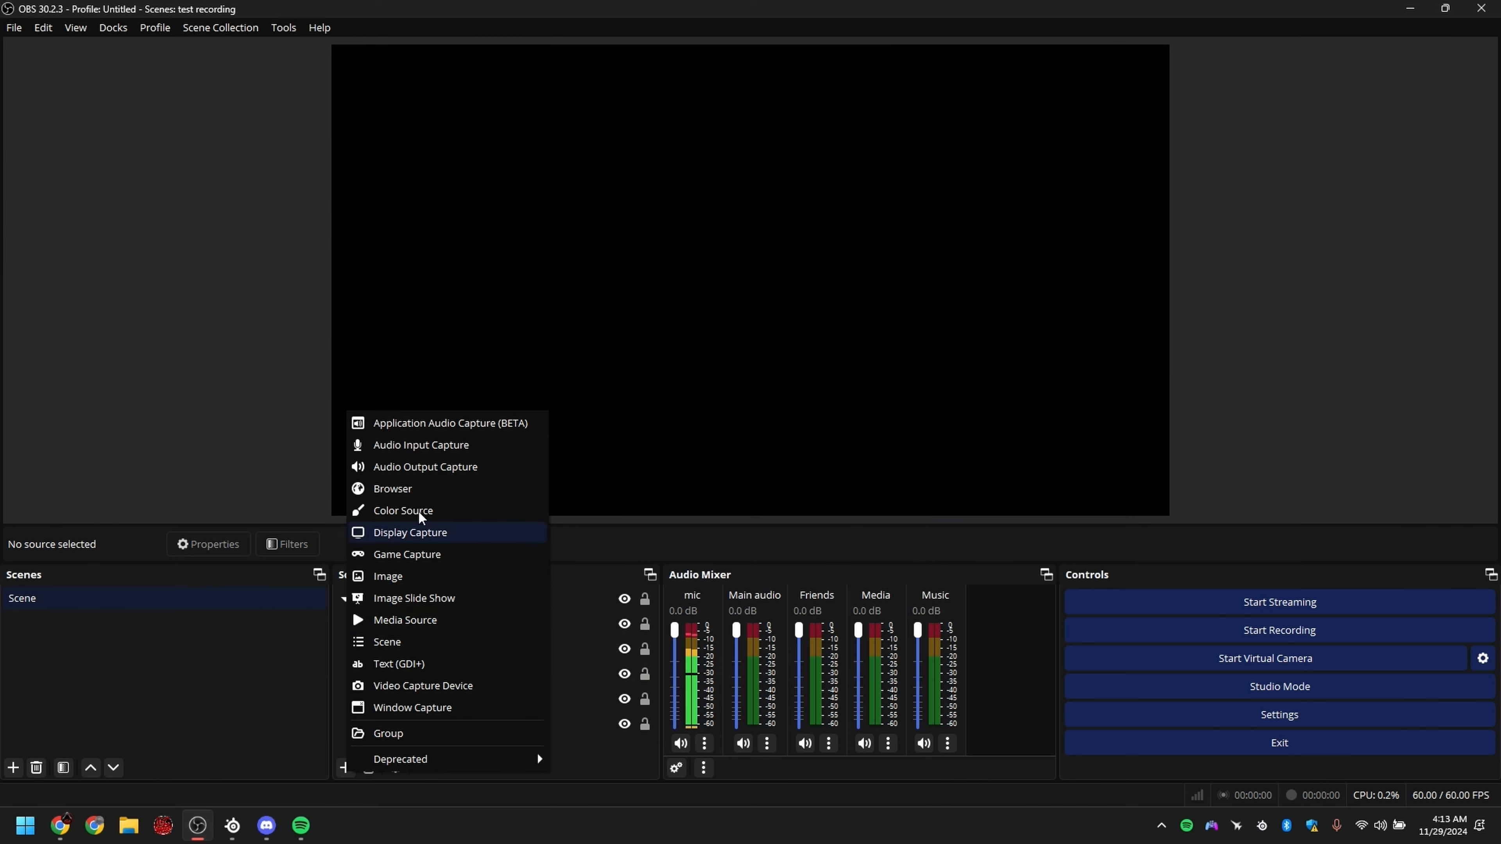
pyautogui.click(407, 467)
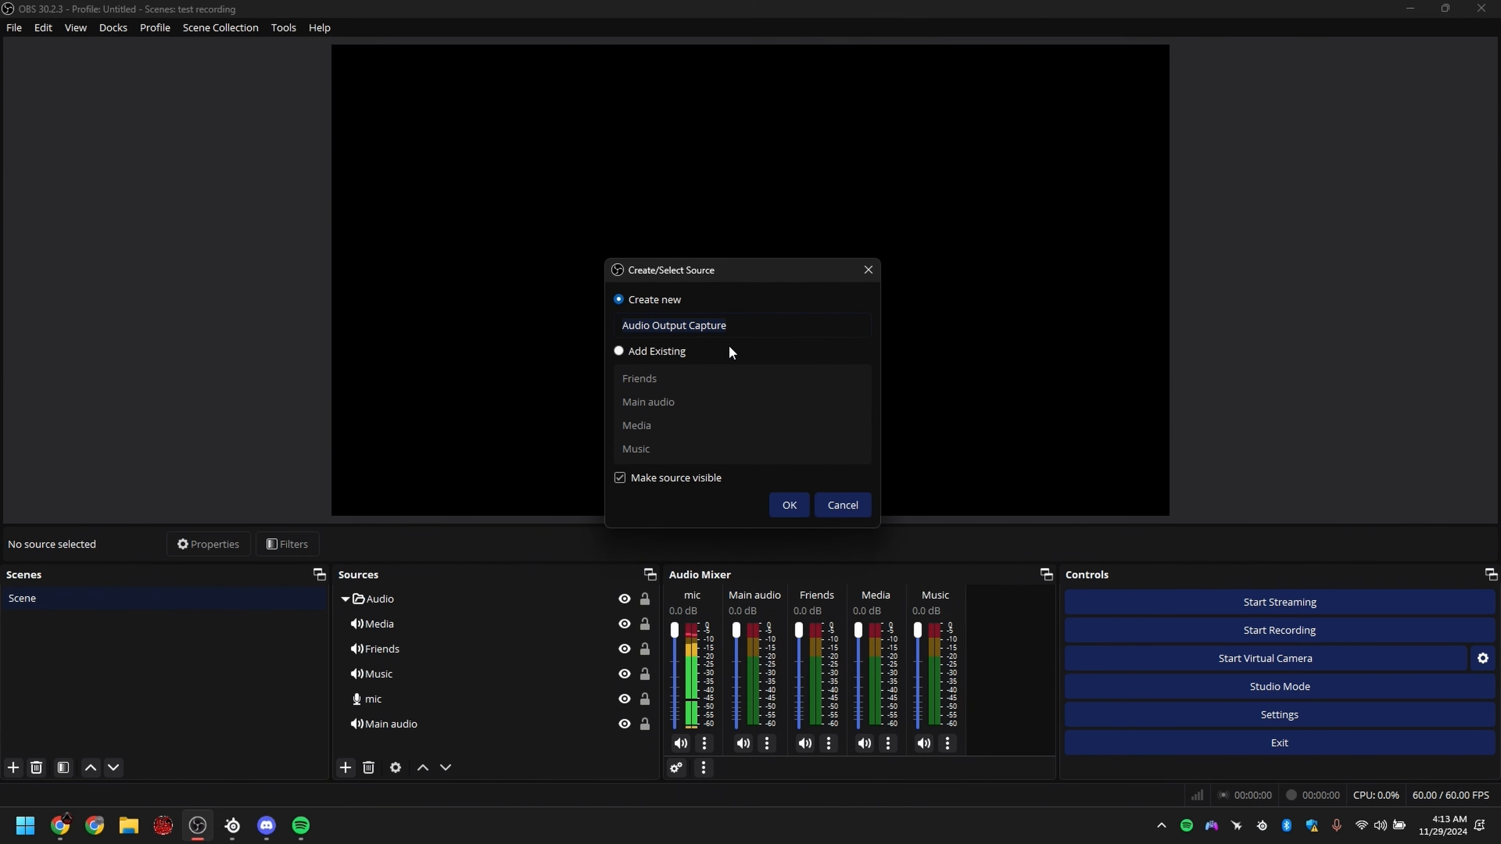
pyautogui.press('BackSpace')
pyautogui.write('Stream audio')
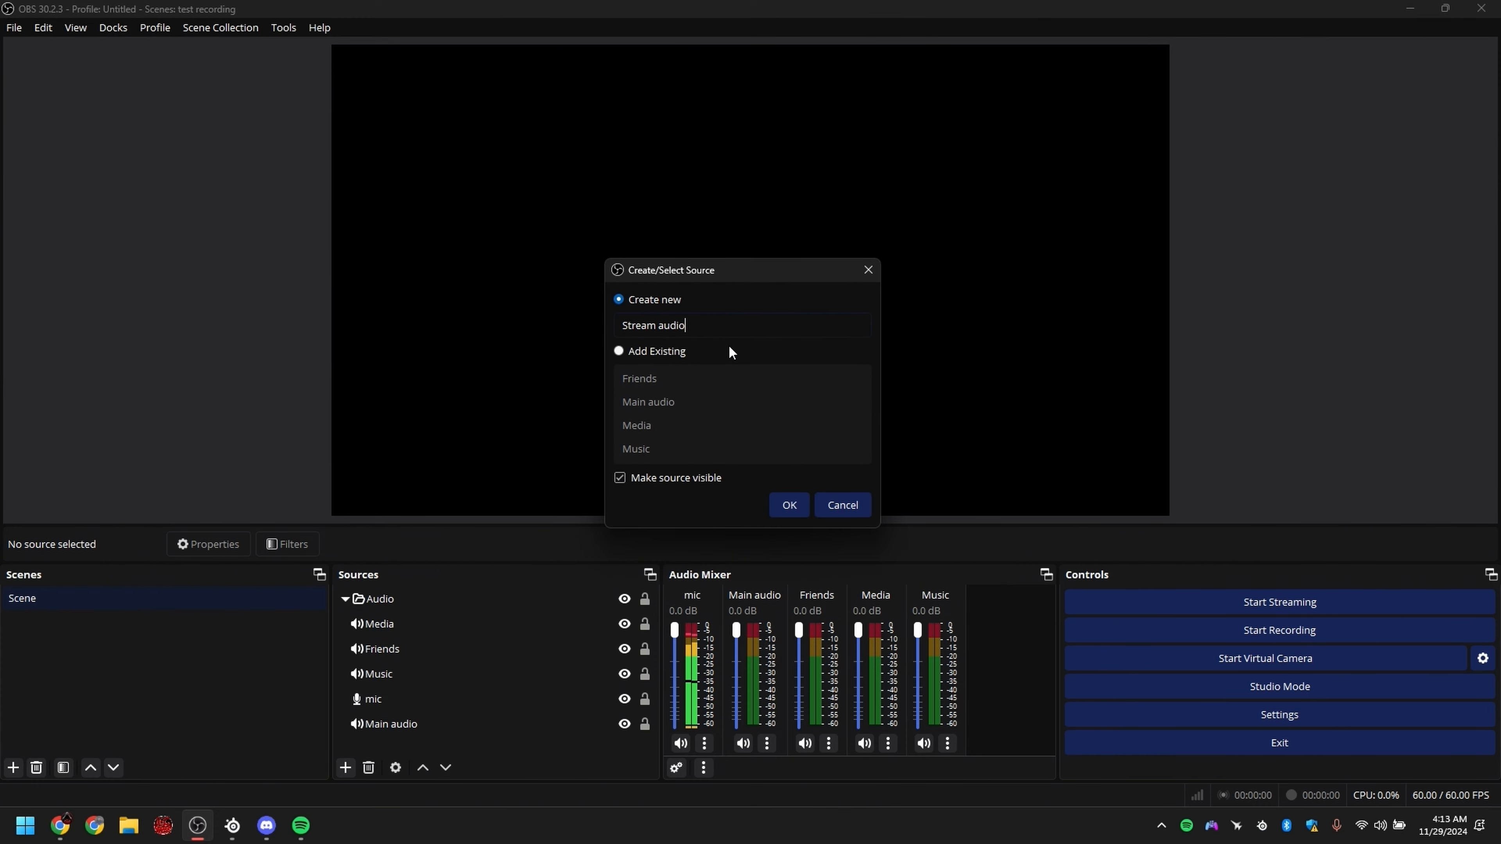
pyautogui.press('Return')
pyautogui.click(806, 211)
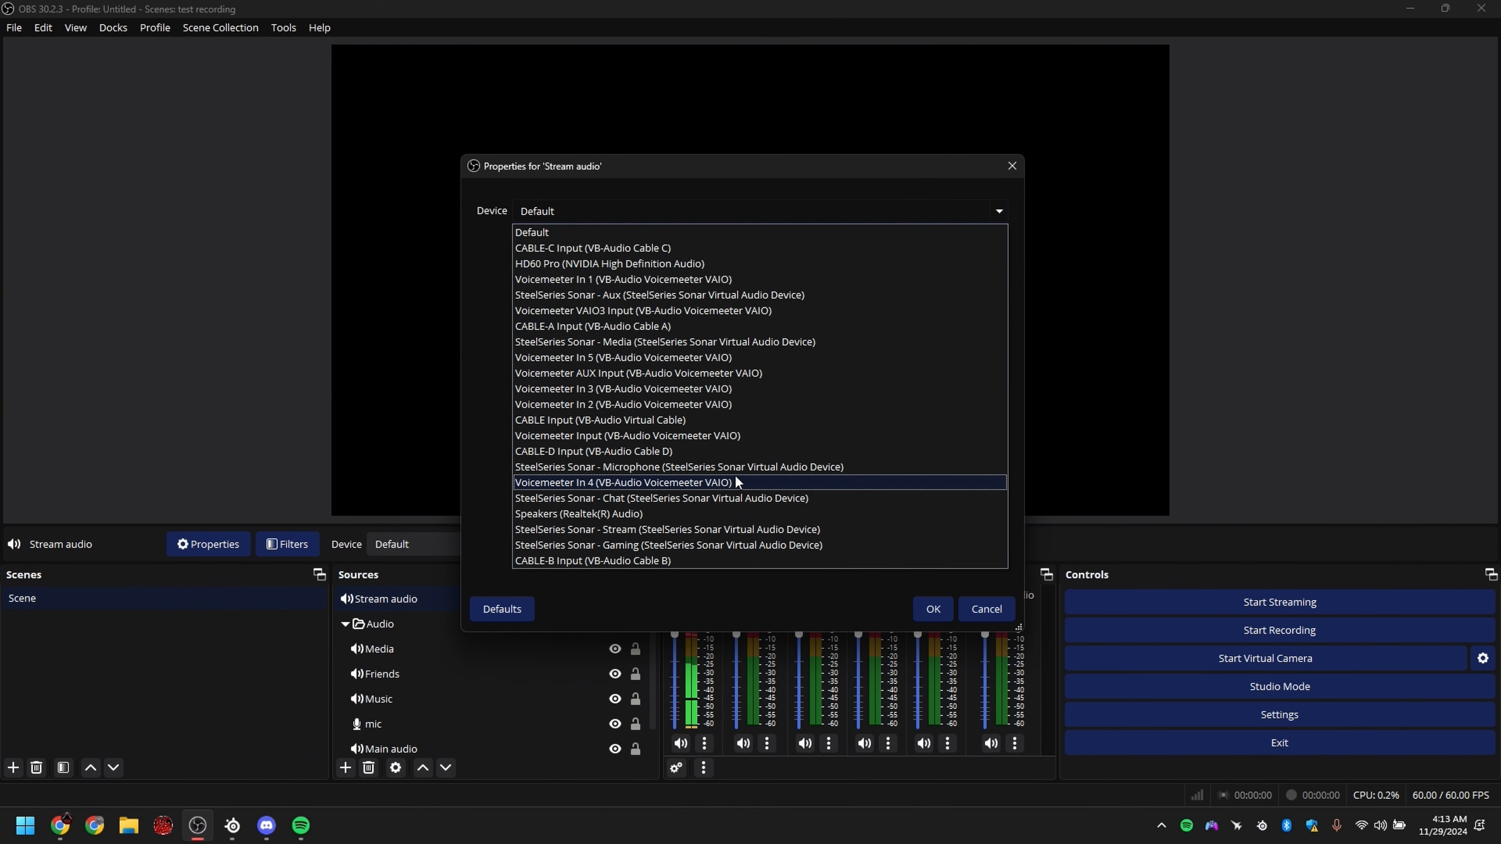
pyautogui.click(679, 531)
pyautogui.press('Return')
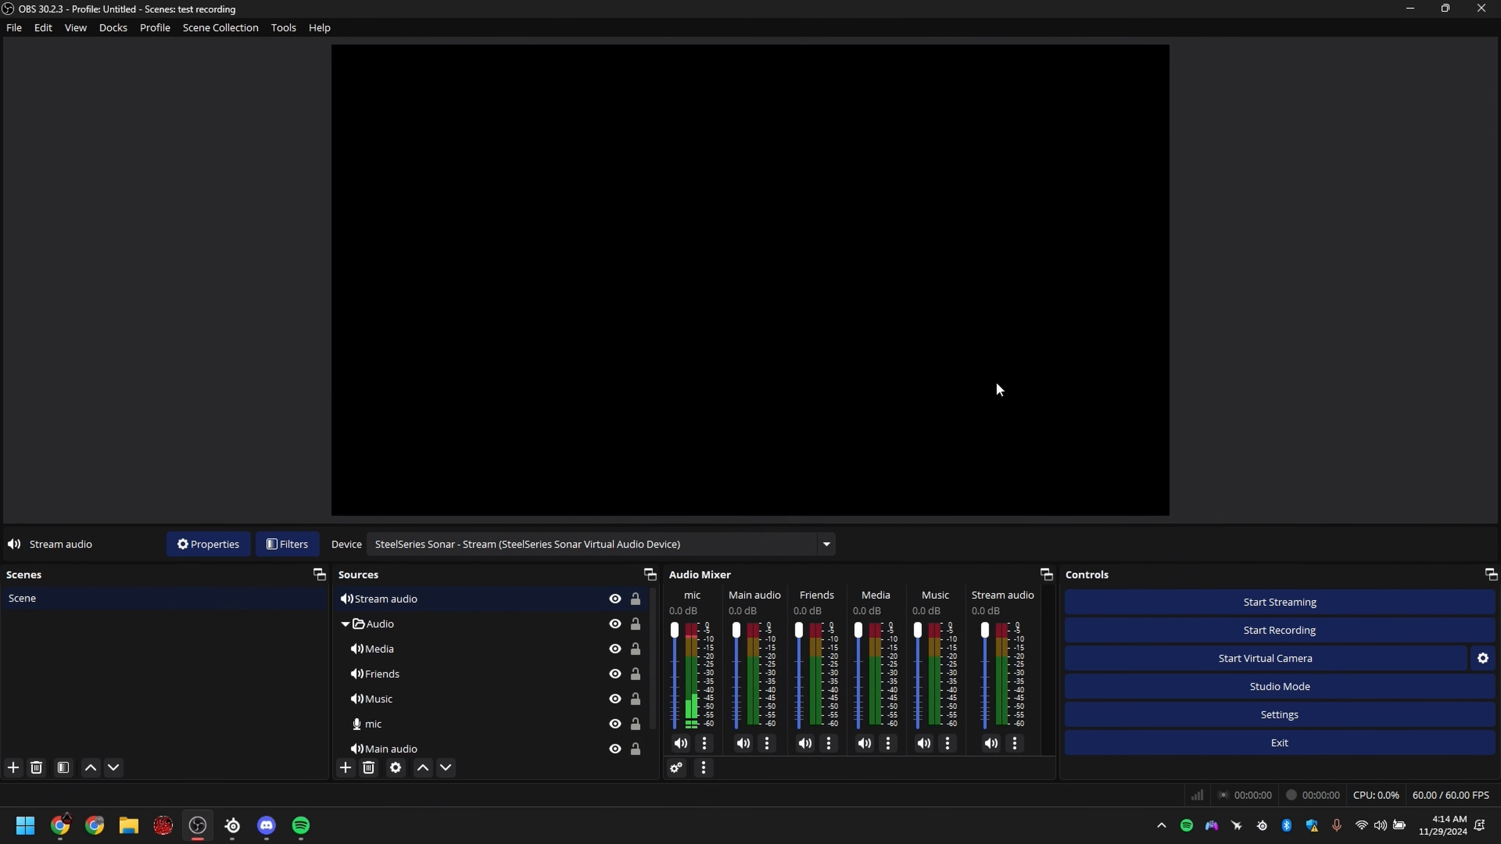
# Step: Switch to SteelSeries Sonar and lower the stream volumes: Game to about 42%, Chat slightly and Media well below half
pyautogui.click(233, 828)
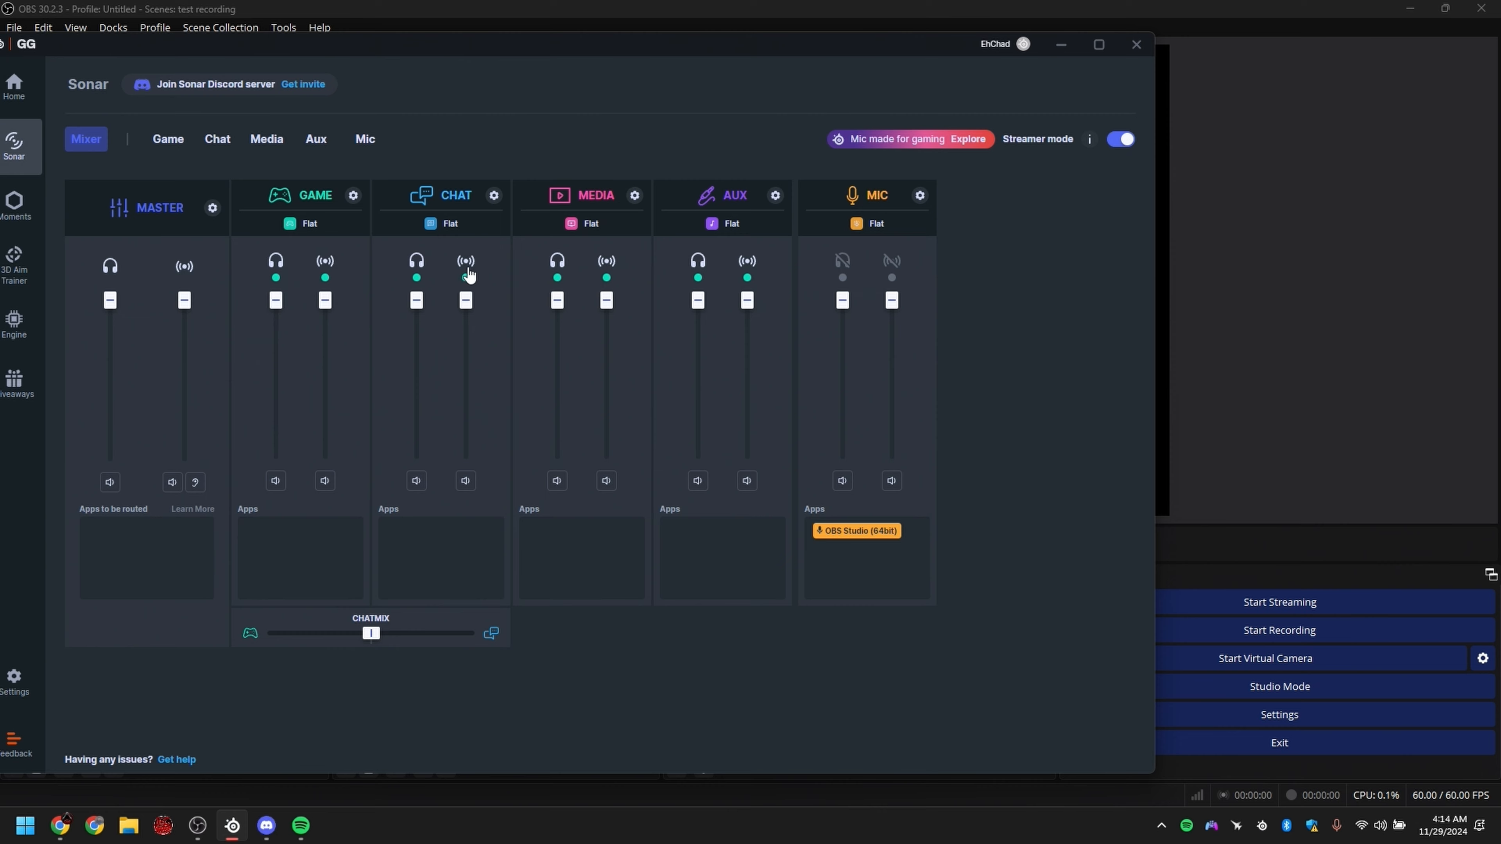
pyautogui.moveTo(325, 301); pyautogui.dragTo(326, 396)
pyautogui.moveTo(462, 314); pyautogui.dragTo(464, 328)
pyautogui.moveTo(614, 314); pyautogui.dragTo(652, 387)
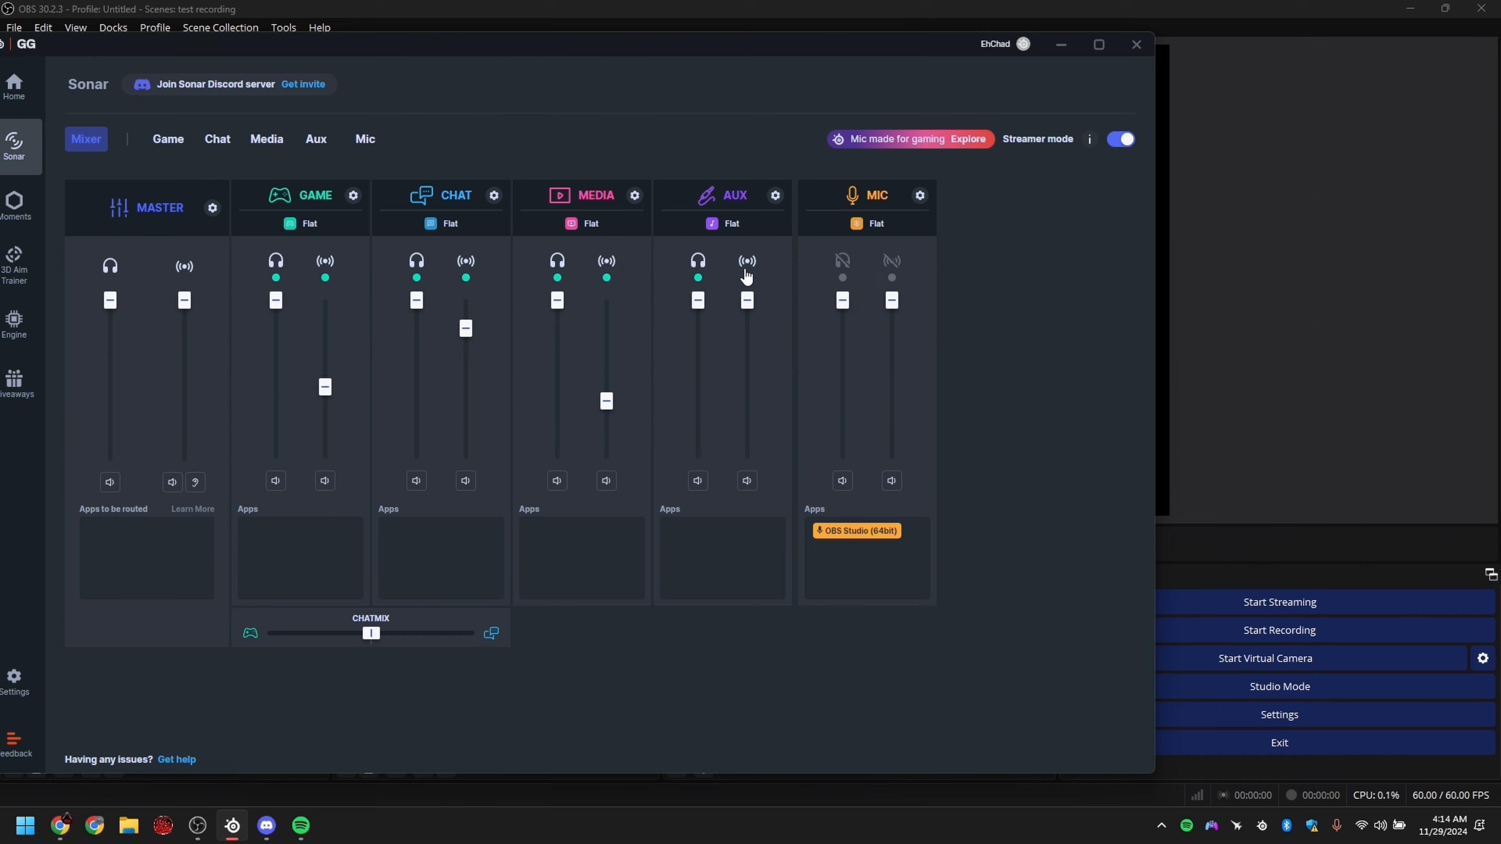
# Step: Lower the Aux channel's stream volume, exclude Aux from the stream mix and move the Sonar window fully into view
pyautogui.moveTo(747, 300); pyautogui.dragTo(748, 397)
pyautogui.moveTo(750, 341)
pyautogui.mouseDown()
pyautogui.moveTo(747, 376)
pyautogui.moveTo(751, 325)
pyautogui.moveTo(760, 368)
pyautogui.mouseUp()
pyautogui.click(748, 280)
pyautogui.moveTo(853, 52); pyautogui.dragTo(1070, 56)
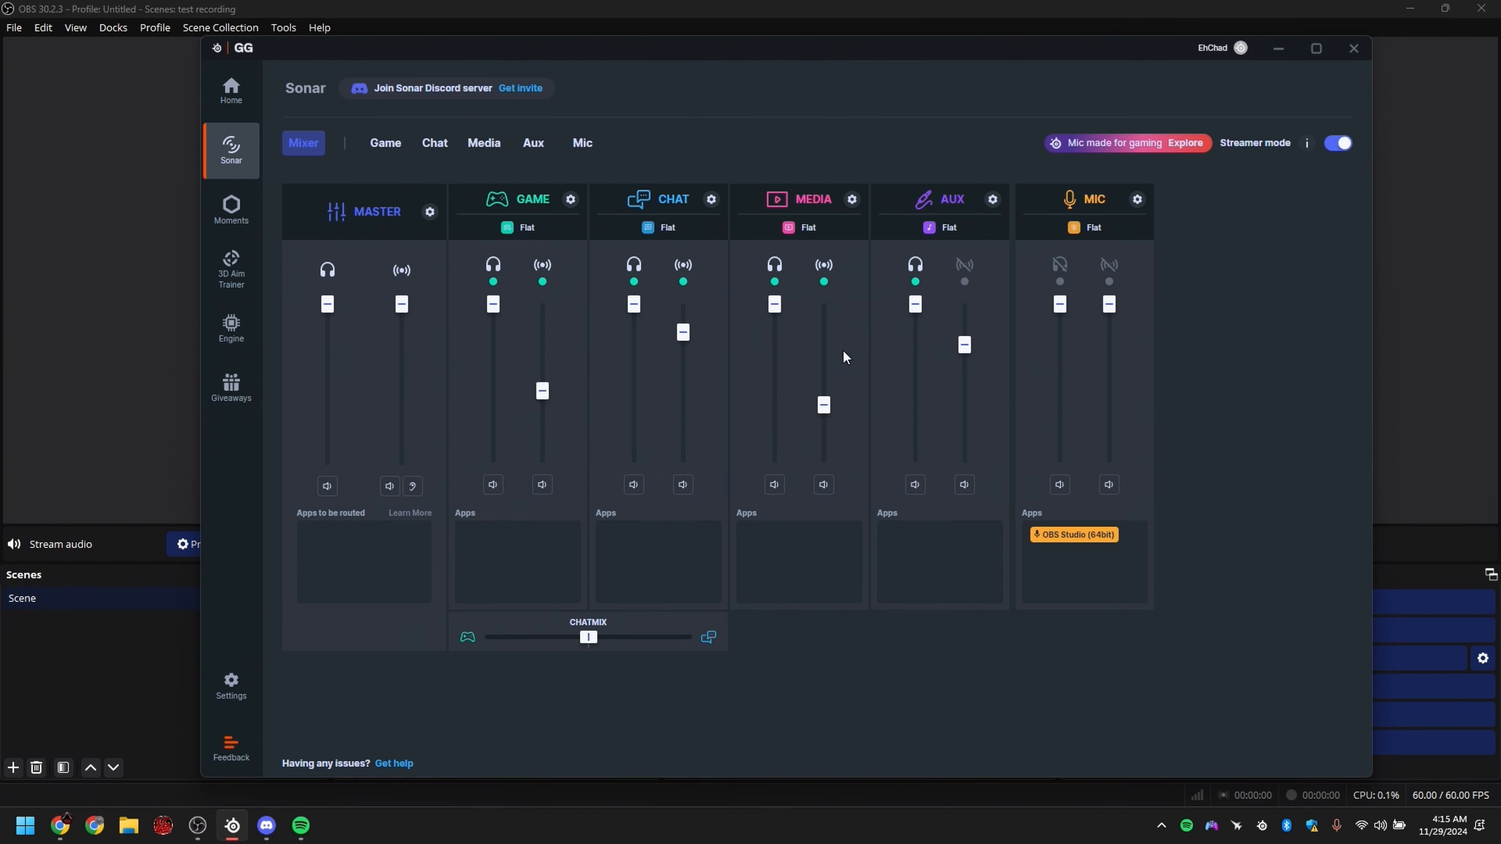
# Step: Rebalance the stream mix by raising the Media and Game stream volumes and lowering the Chat stream volume
pyautogui.moveTo(825, 406); pyautogui.dragTo(824, 338)
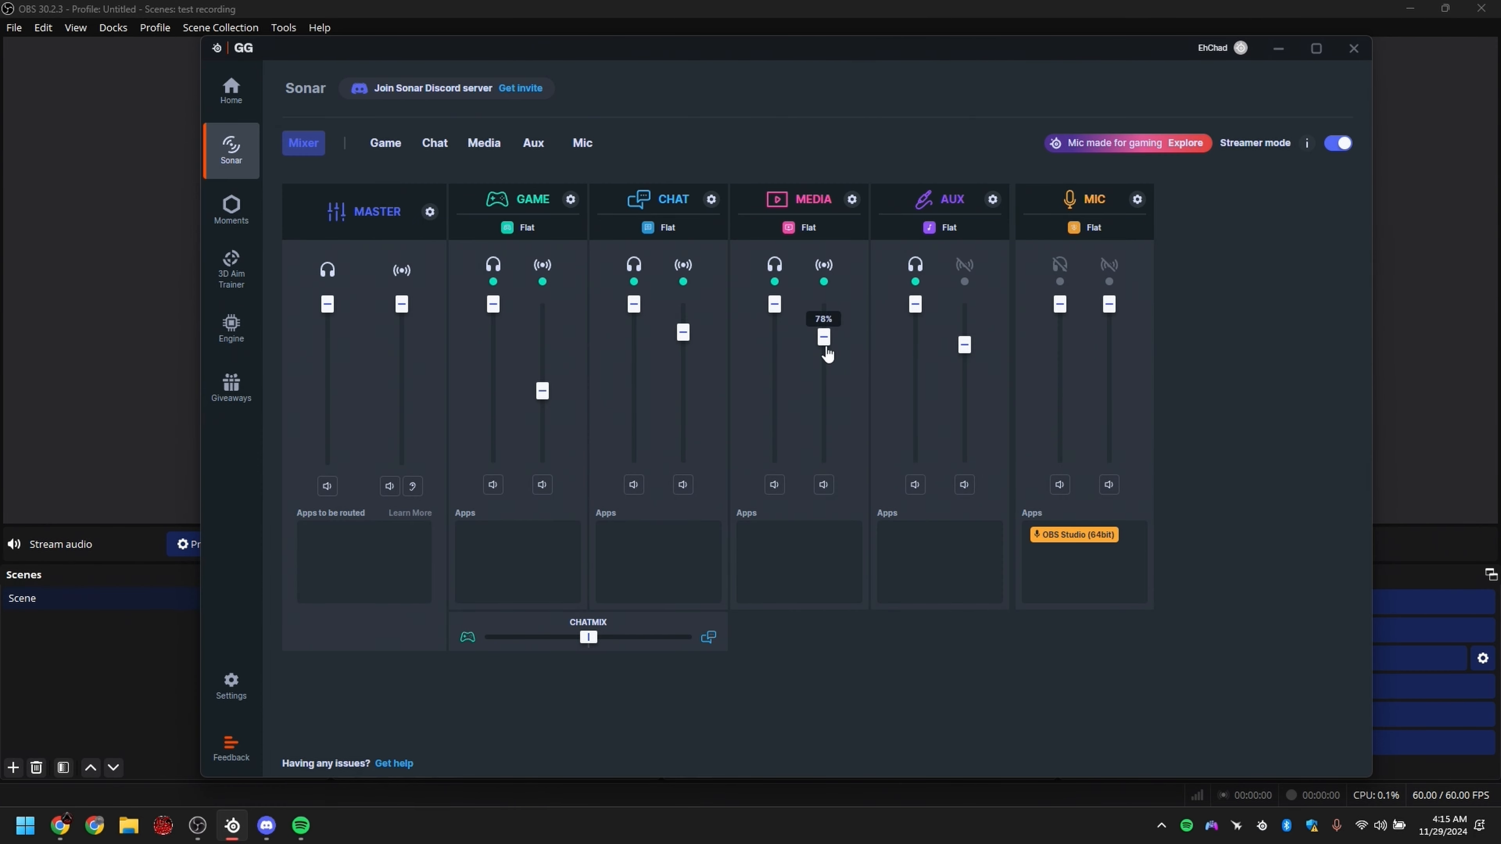
pyautogui.moveTo(684, 332); pyautogui.dragTo(696, 438)
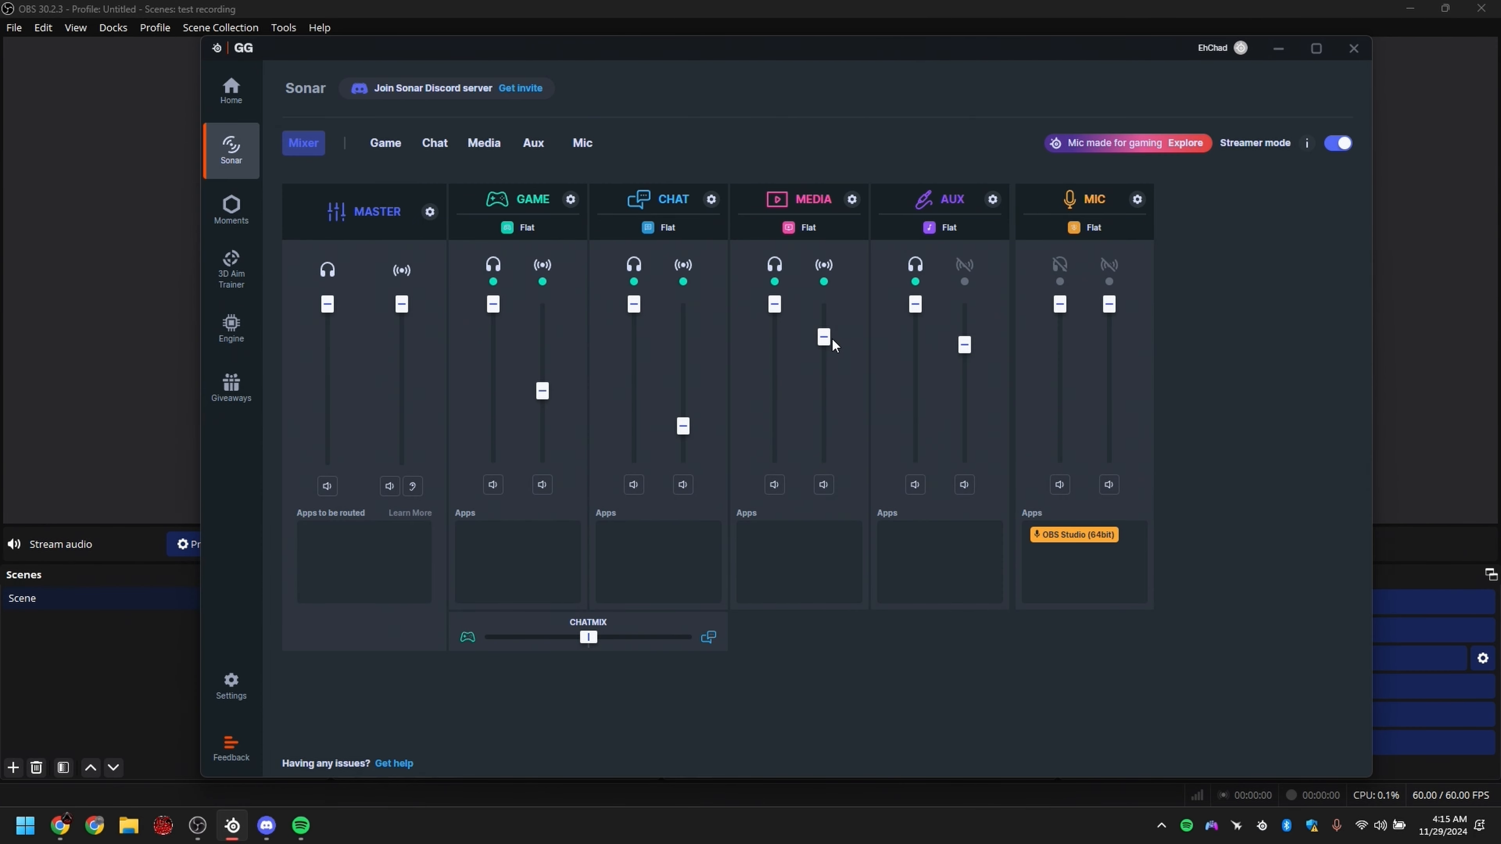
pyautogui.moveTo(833, 339); pyautogui.dragTo(826, 370)
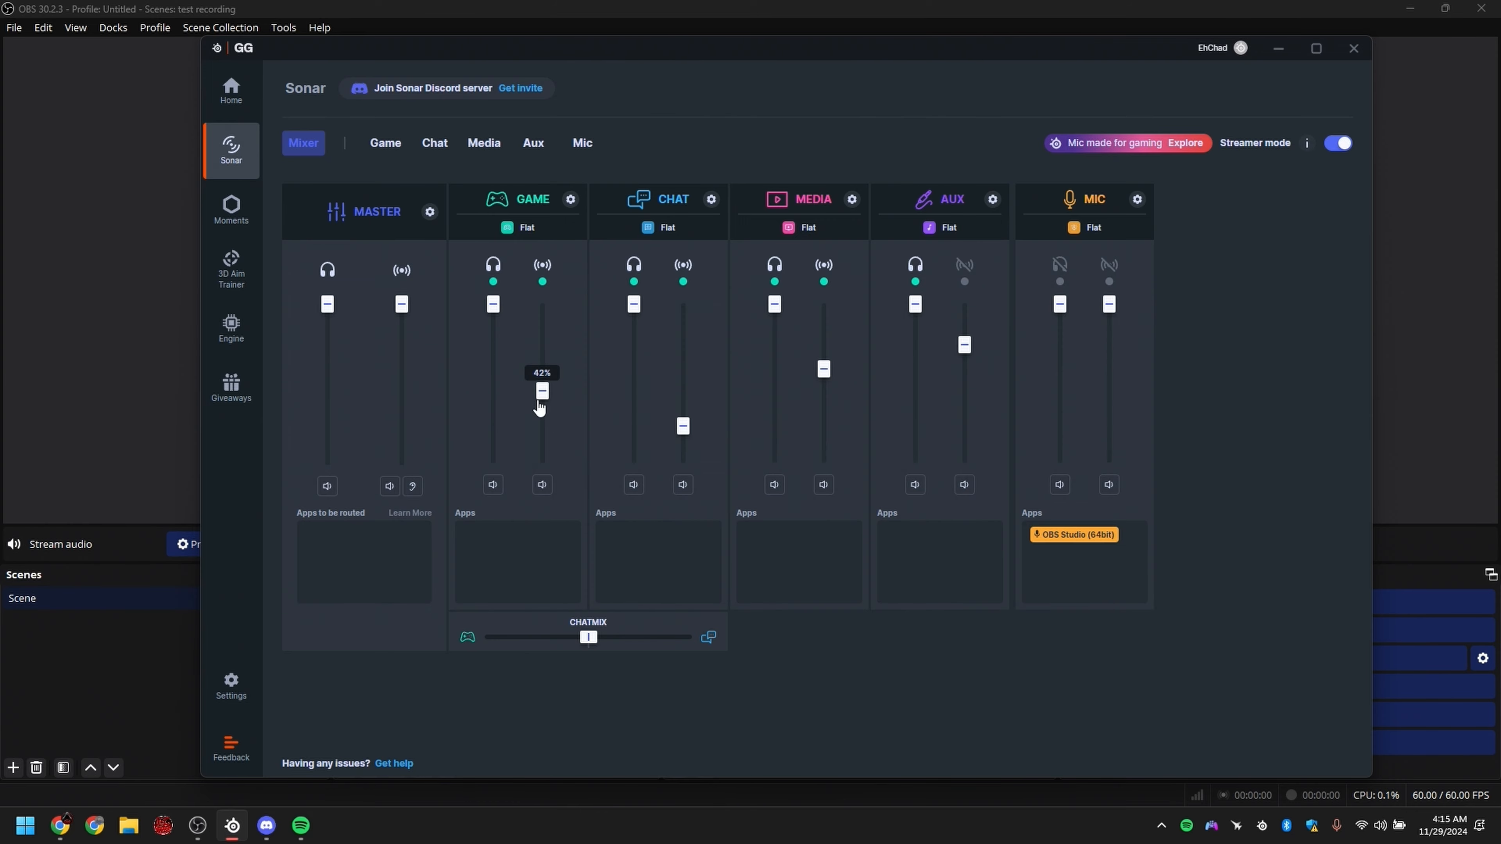
pyautogui.moveTo(541, 391)
pyautogui.mouseDown()
pyautogui.moveTo(542, 425)
pyautogui.moveTo(541, 371)
pyautogui.moveTo(542, 427)
pyautogui.moveTo(542, 372)
pyautogui.mouseUp()
# Step: Return to OBS and remove the "Stream audio" source from the scene
pyautogui.click(1418, 431)
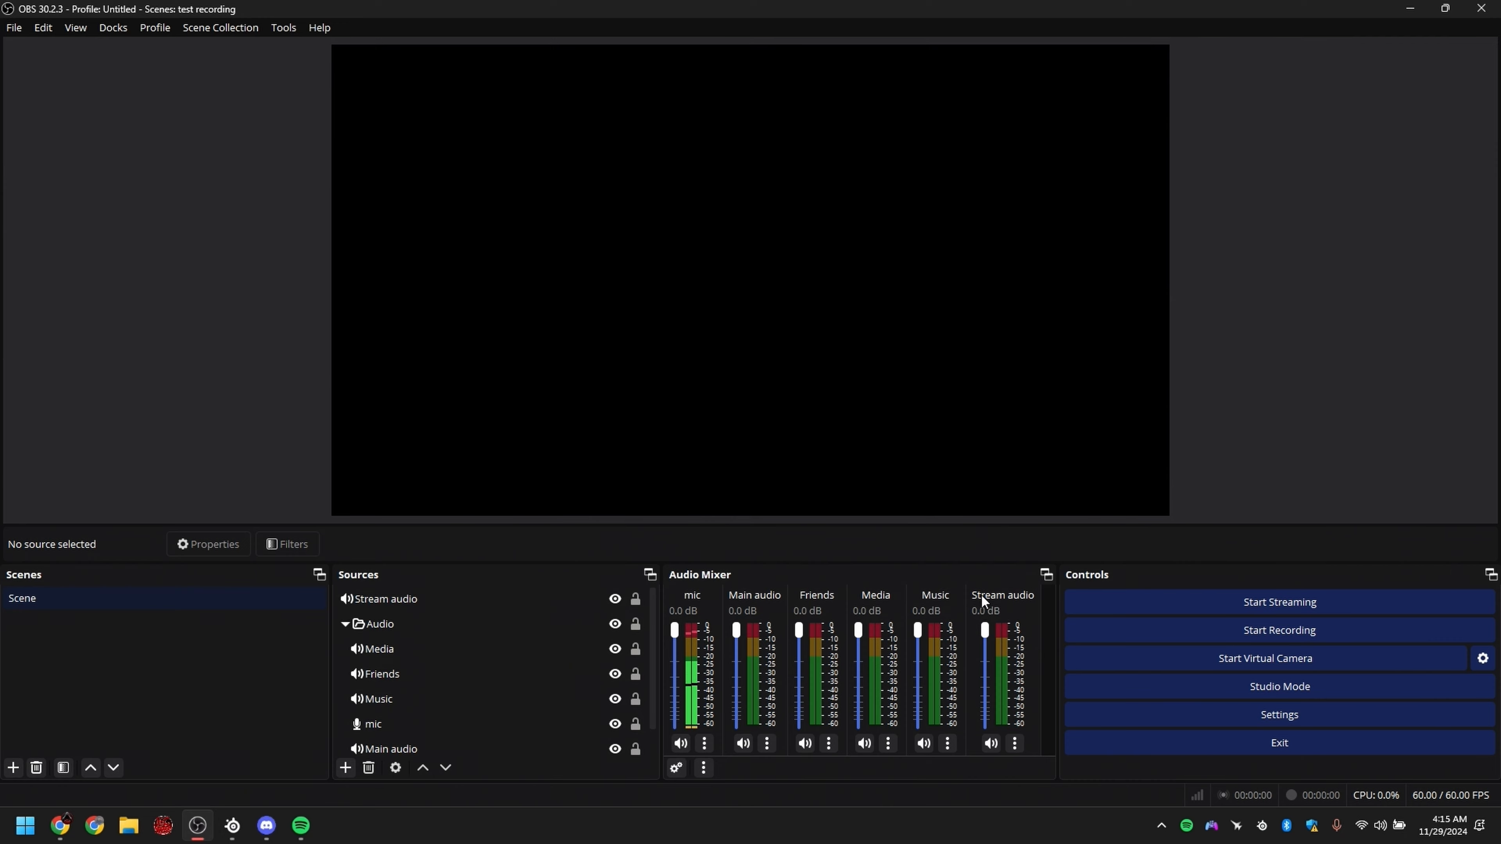
pyautogui.click(412, 597)
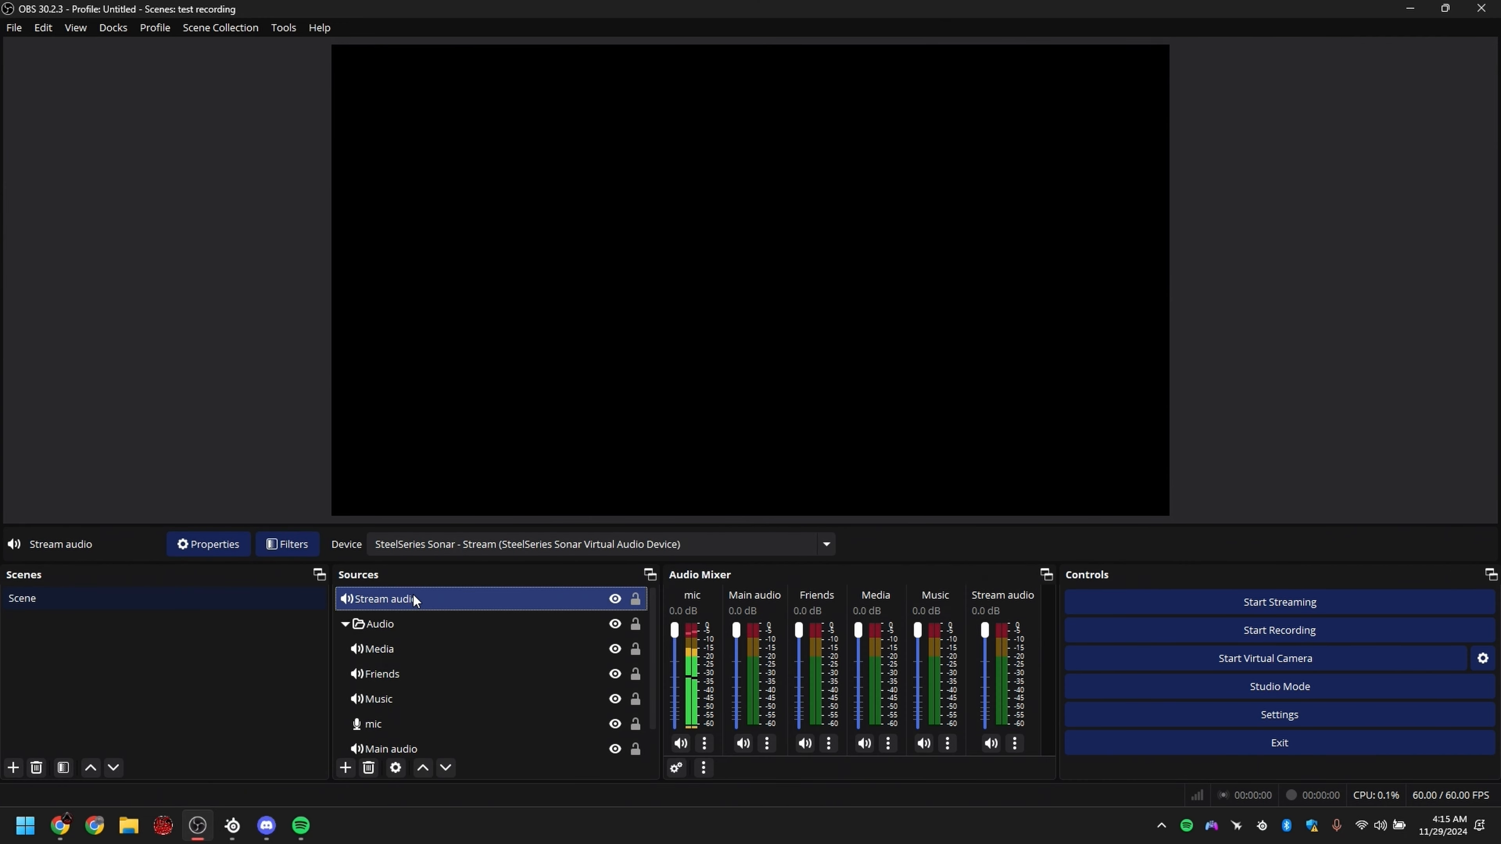
pyautogui.press('Delete')
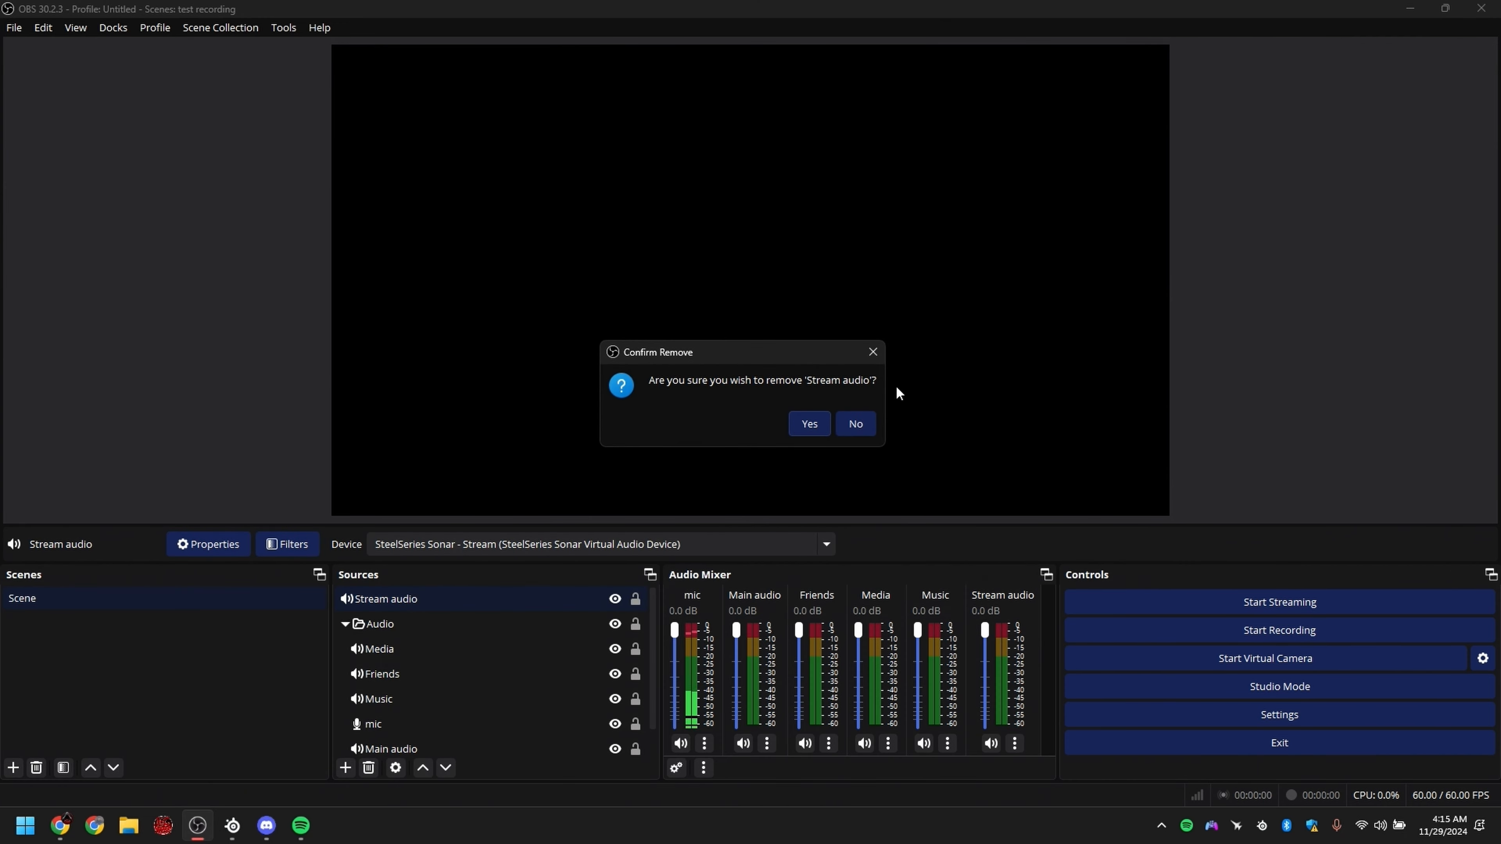
pyautogui.click(810, 416)
# Step: Switch to SteelSeries Sonar and check which output device the Master channel's stream mix uses
pyautogui.click(232, 826)
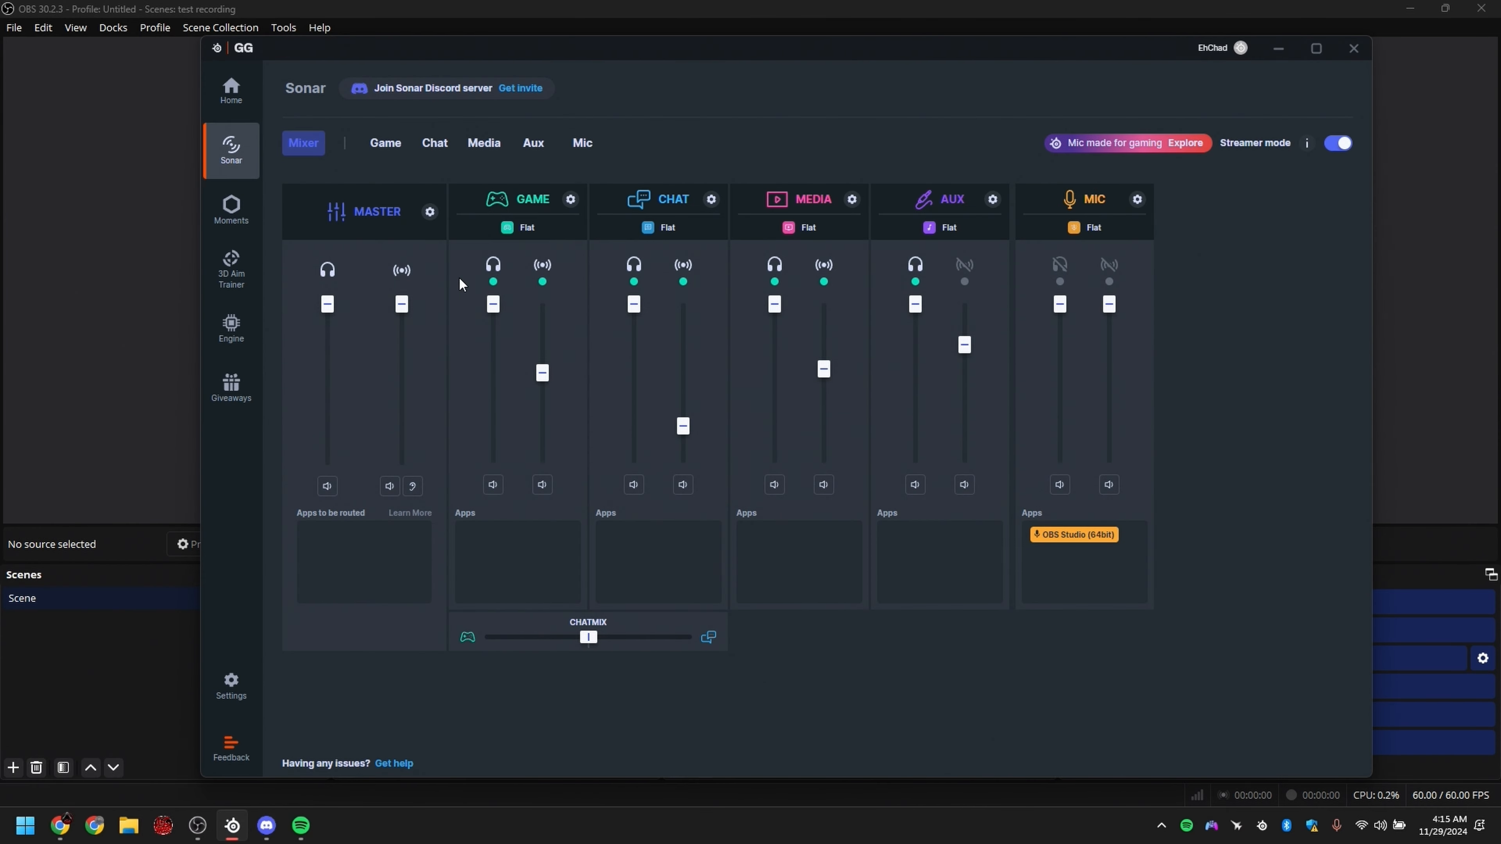
pyautogui.click(430, 211)
pyautogui.click(322, 316)
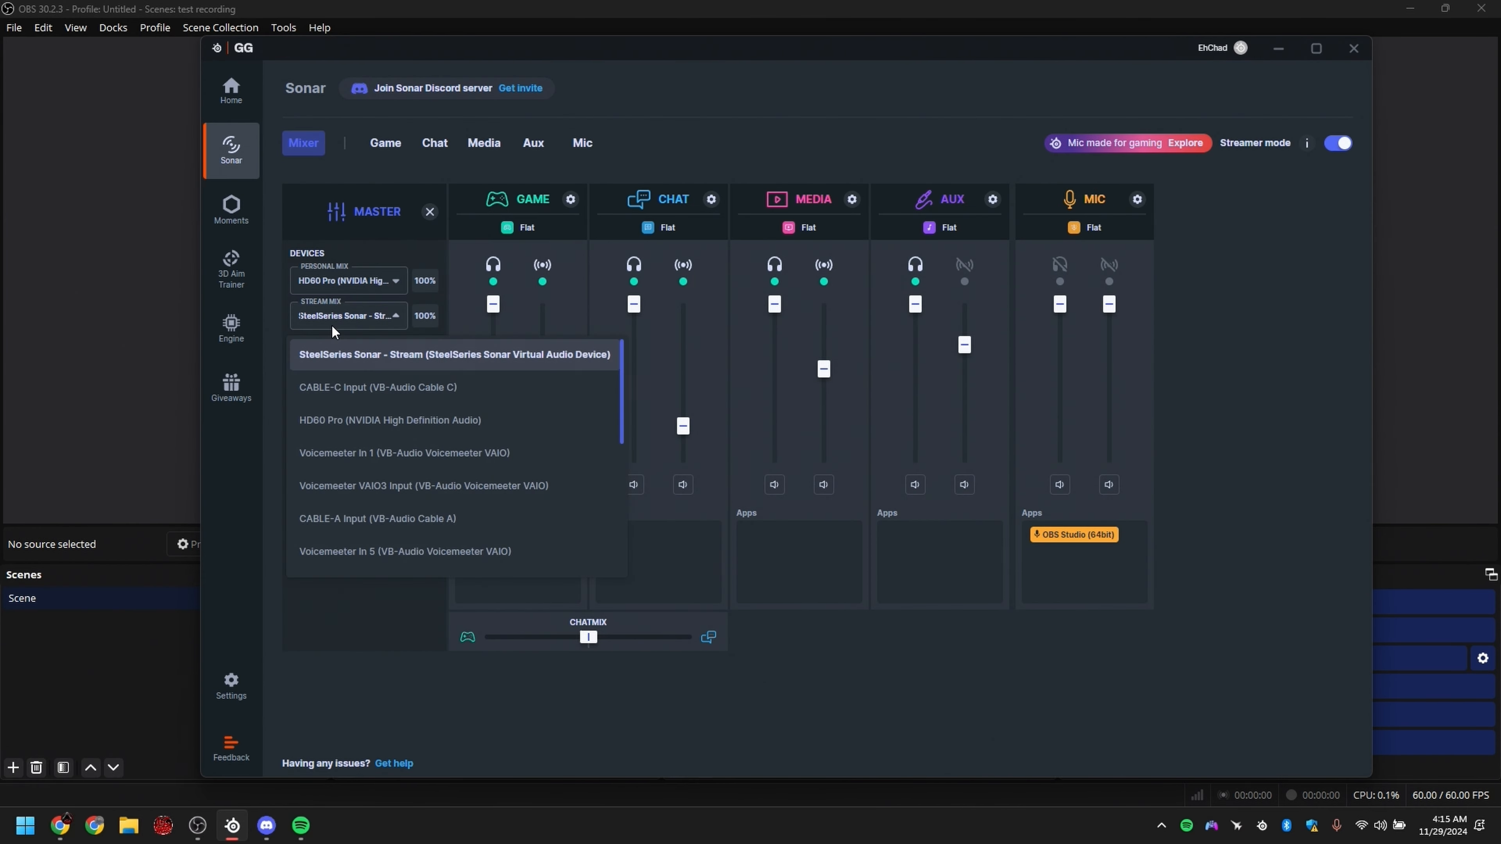
pyautogui.click(386, 325)
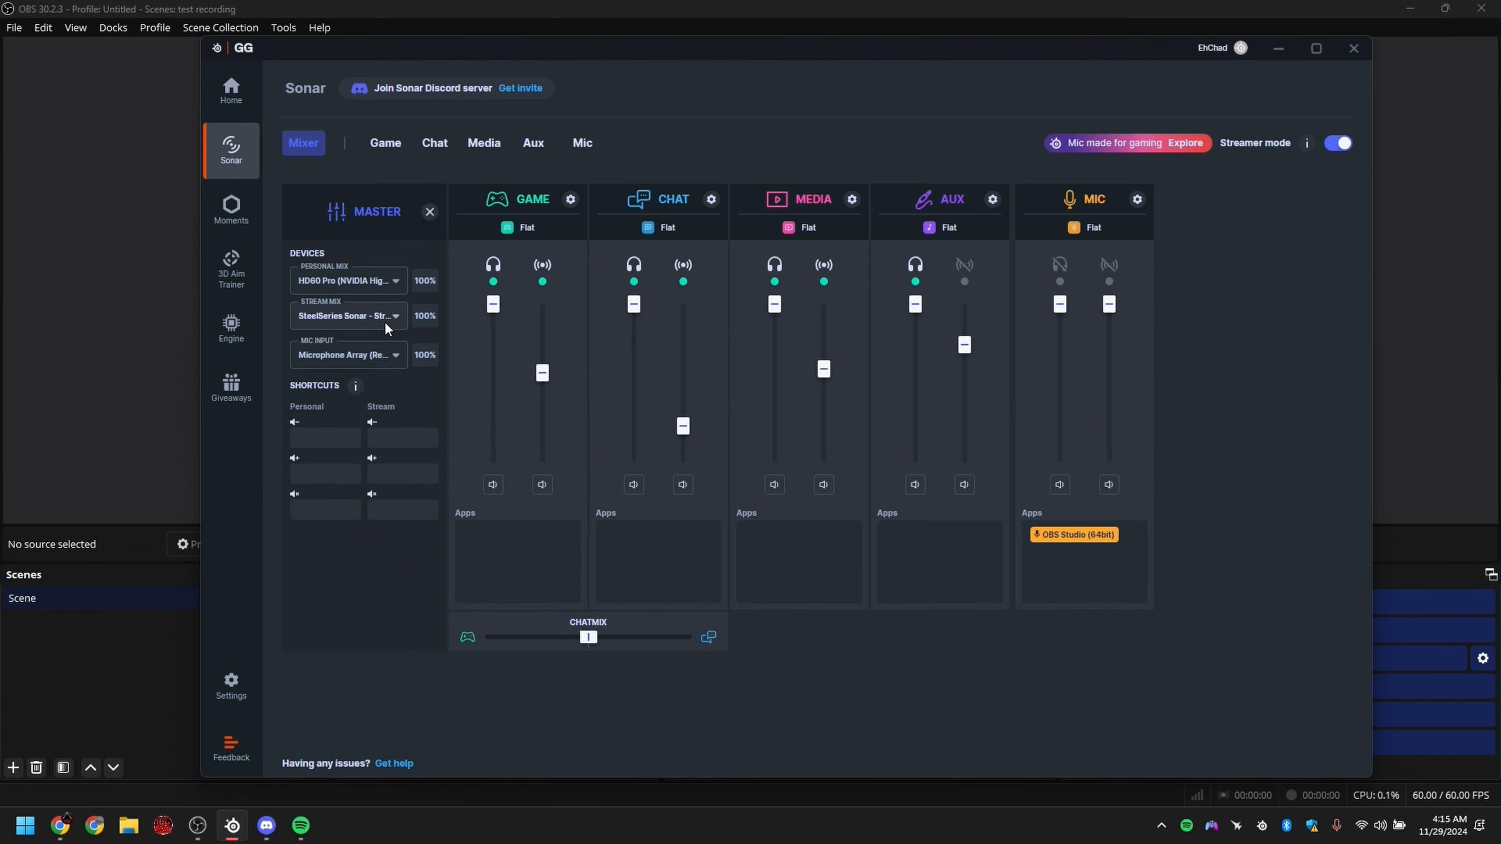
pyautogui.click(430, 212)
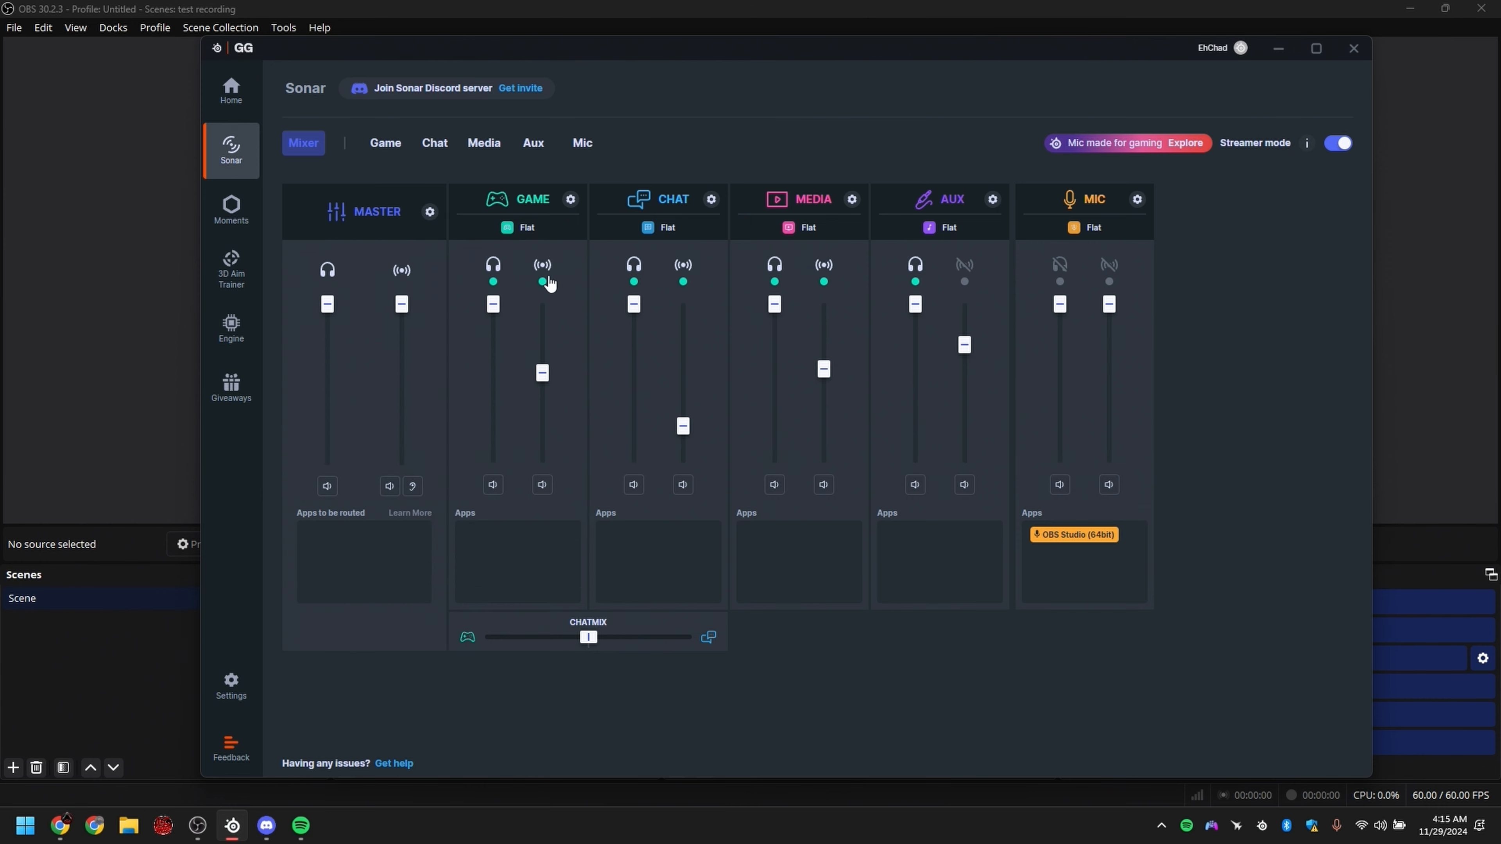
# Step: Slightly lower the Game and Media stream volumes
pyautogui.moveTo(545, 376)
pyautogui.mouseDown()
pyautogui.moveTo(565, 422)
pyautogui.moveTo(570, 389)
pyautogui.mouseUp()
pyautogui.moveTo(822, 377); pyautogui.dragTo(842, 373)
# Step: Move the Sonar window aside, switch to OBS and lower the Main audio mixer volume to about -37.7 dB
pyautogui.moveTo(1029, 52); pyautogui.dragTo(778, 66)
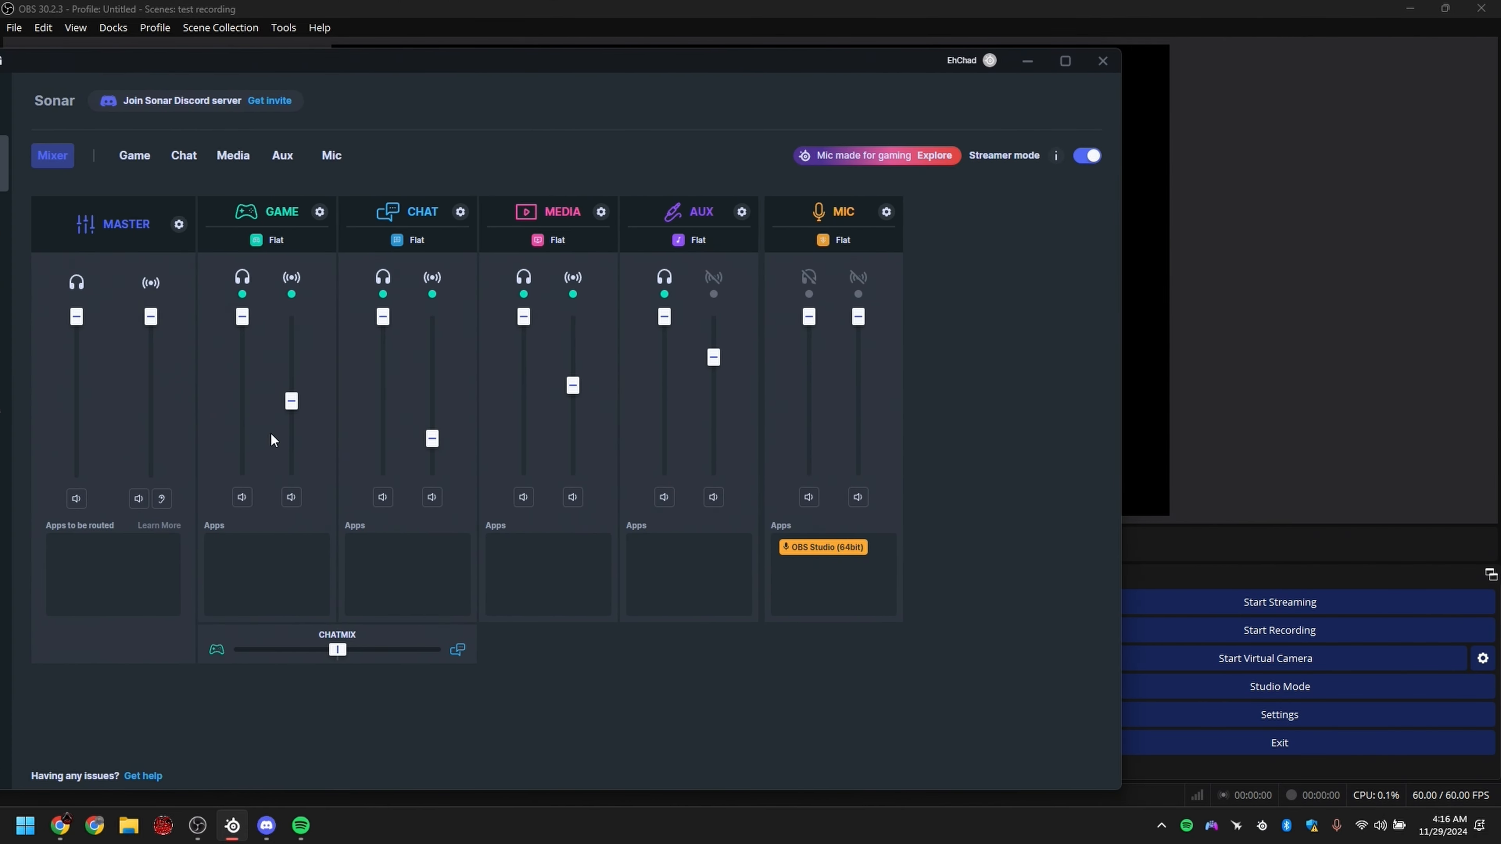
pyautogui.click(1167, 506)
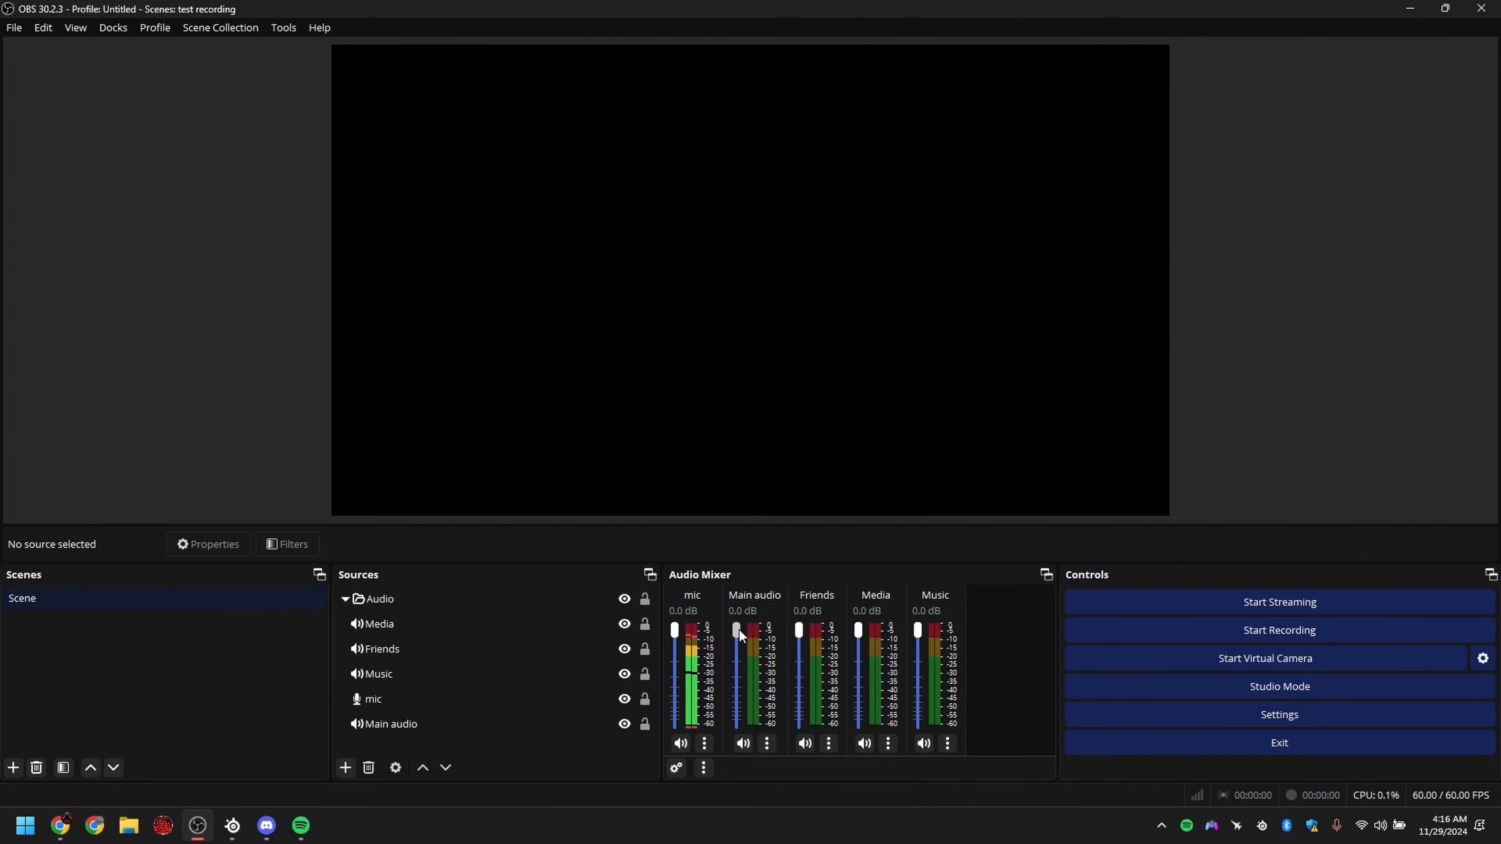
pyautogui.moveTo(736, 629); pyautogui.dragTo(758, 695)
# Step: Switch to SteelSeries Sonar and raise the Game, Chat and Media stream volumes to full
pyautogui.click(232, 826)
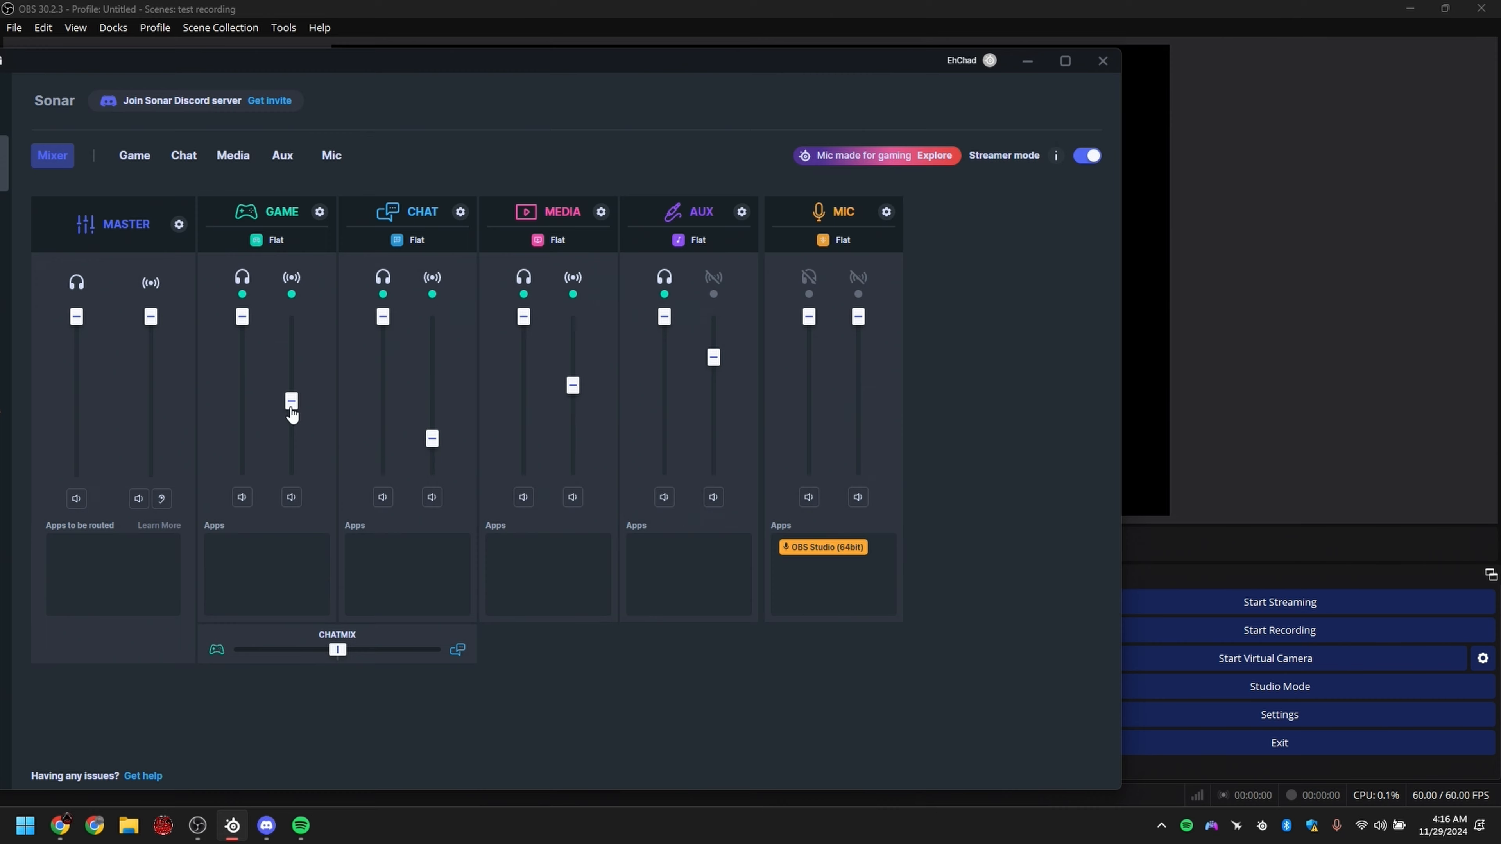
pyautogui.moveTo(291, 414); pyautogui.dragTo(333, 225)
pyautogui.moveTo(434, 445); pyautogui.dragTo(432, 334)
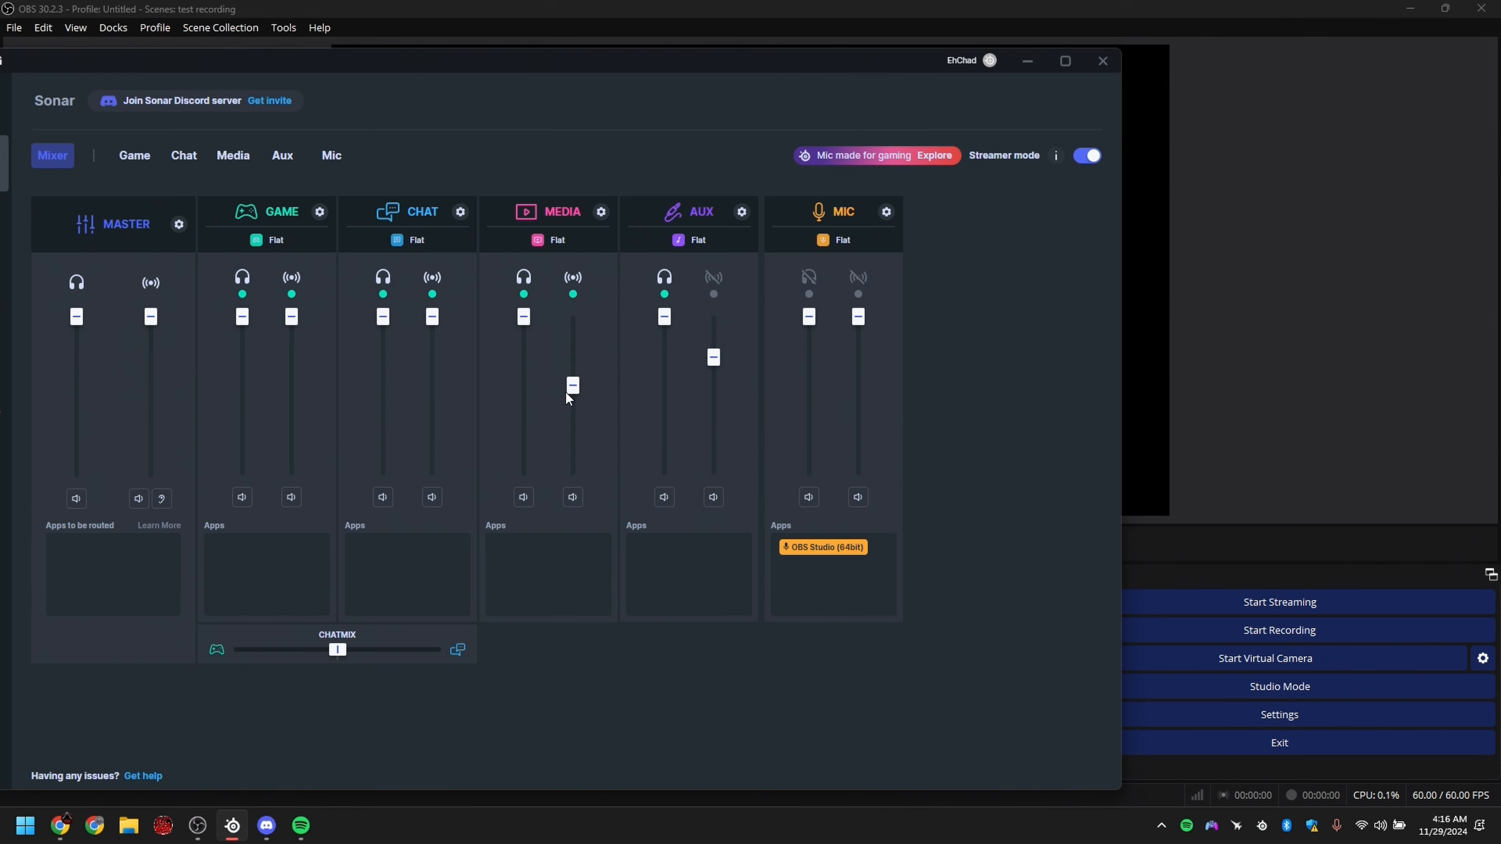
pyautogui.moveTo(567, 390); pyautogui.dragTo(574, 316)
# Step: Mute the Mic, Media, Chat and Game channels in the personal mix and switch to OBS to check the audio mixer
pyautogui.click(664, 496)
pyautogui.click(523, 497)
pyautogui.click(383, 497)
pyautogui.click(242, 497)
pyautogui.click(76, 498)
pyautogui.click(1254, 462)
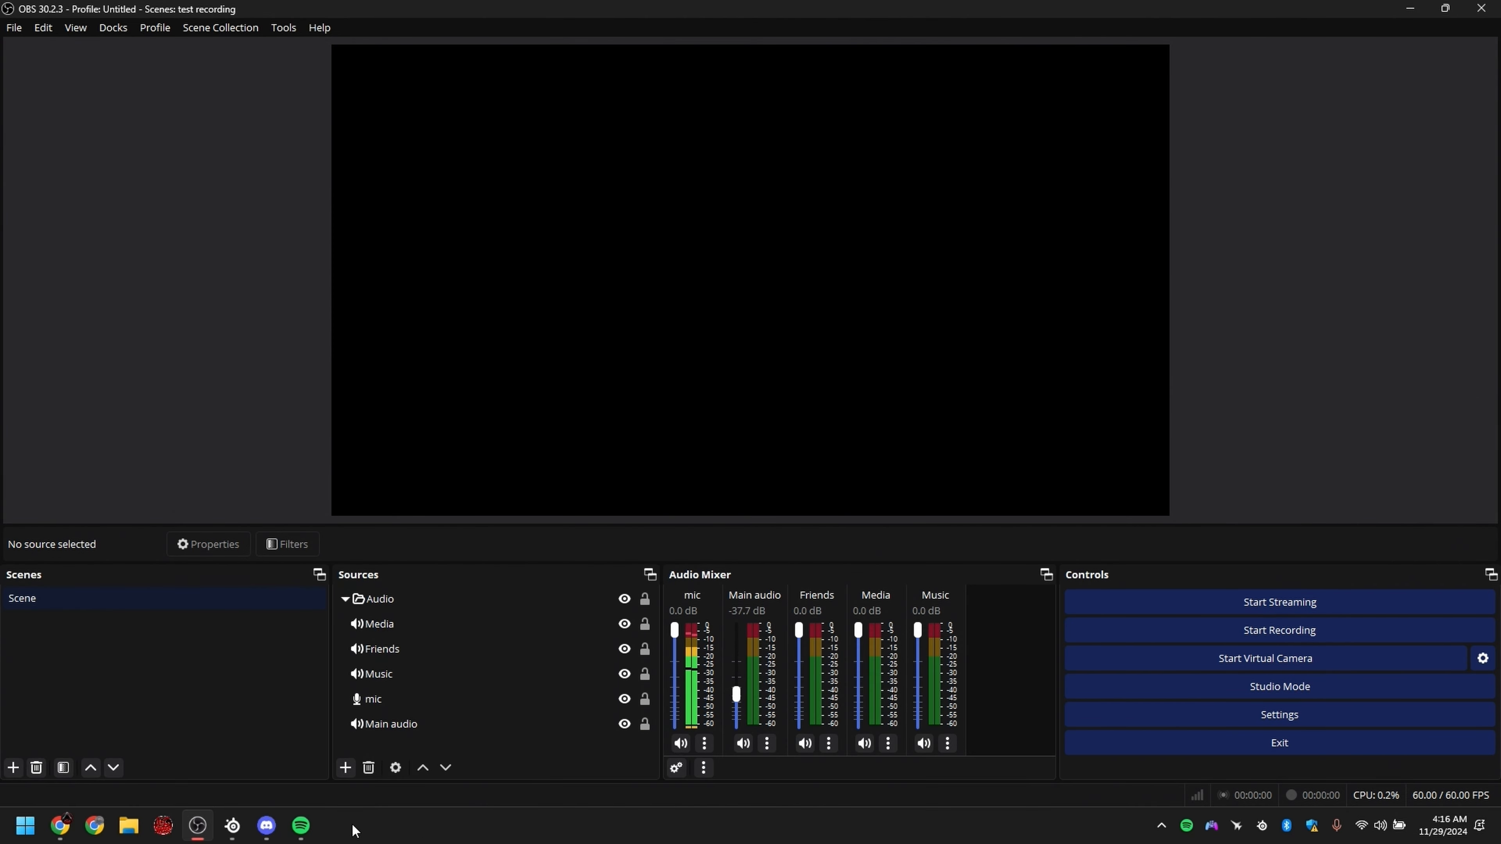
# Step: Return to Sonar, unmute Media, Chat, Game and Mic in the personal mix, and open the Master channel's settings
pyautogui.click(232, 826)
pyautogui.click(525, 499)
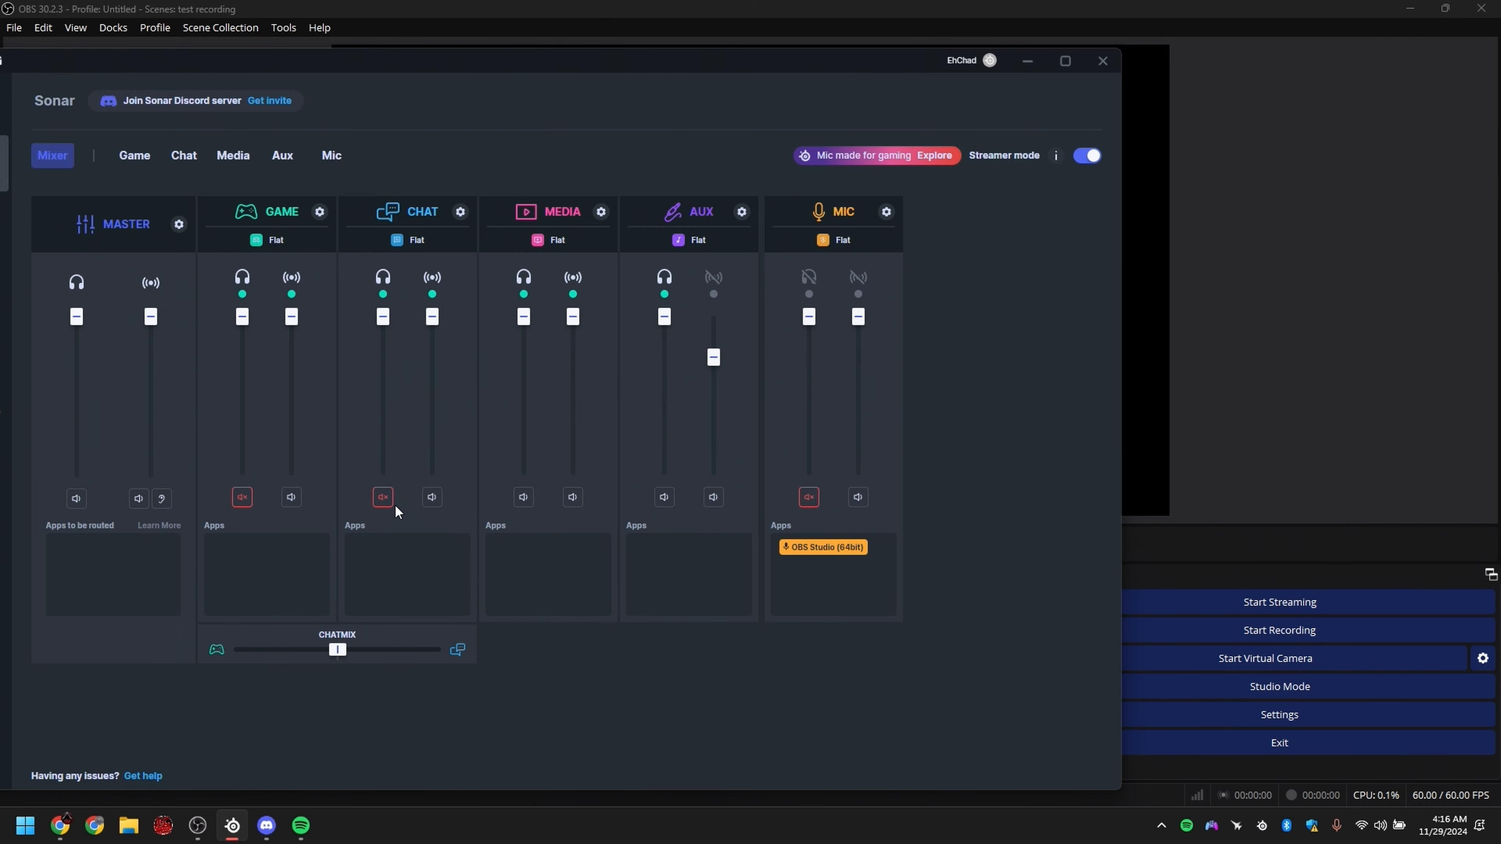
pyautogui.click(383, 497)
pyautogui.click(243, 497)
pyautogui.click(809, 497)
pyautogui.click(179, 225)
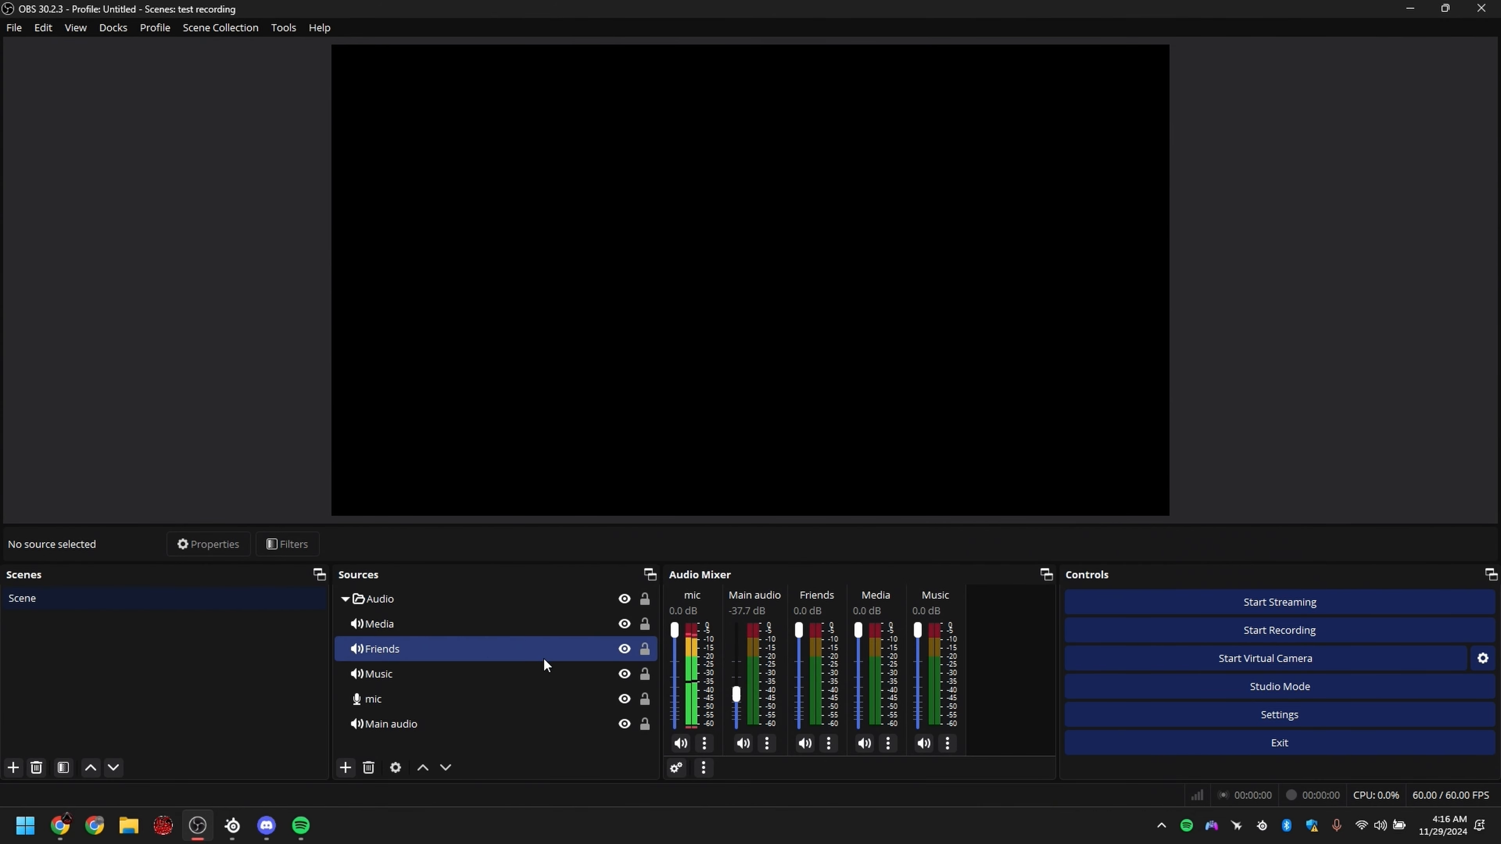
# Step: In Sonar, mute the Game, Chat, Media and Aux channels in the stream mix and slightly raise the Aux stream volume
pyautogui.click(233, 825)
pyautogui.moveTo(243, 317); pyautogui.dragTo(291, 312)
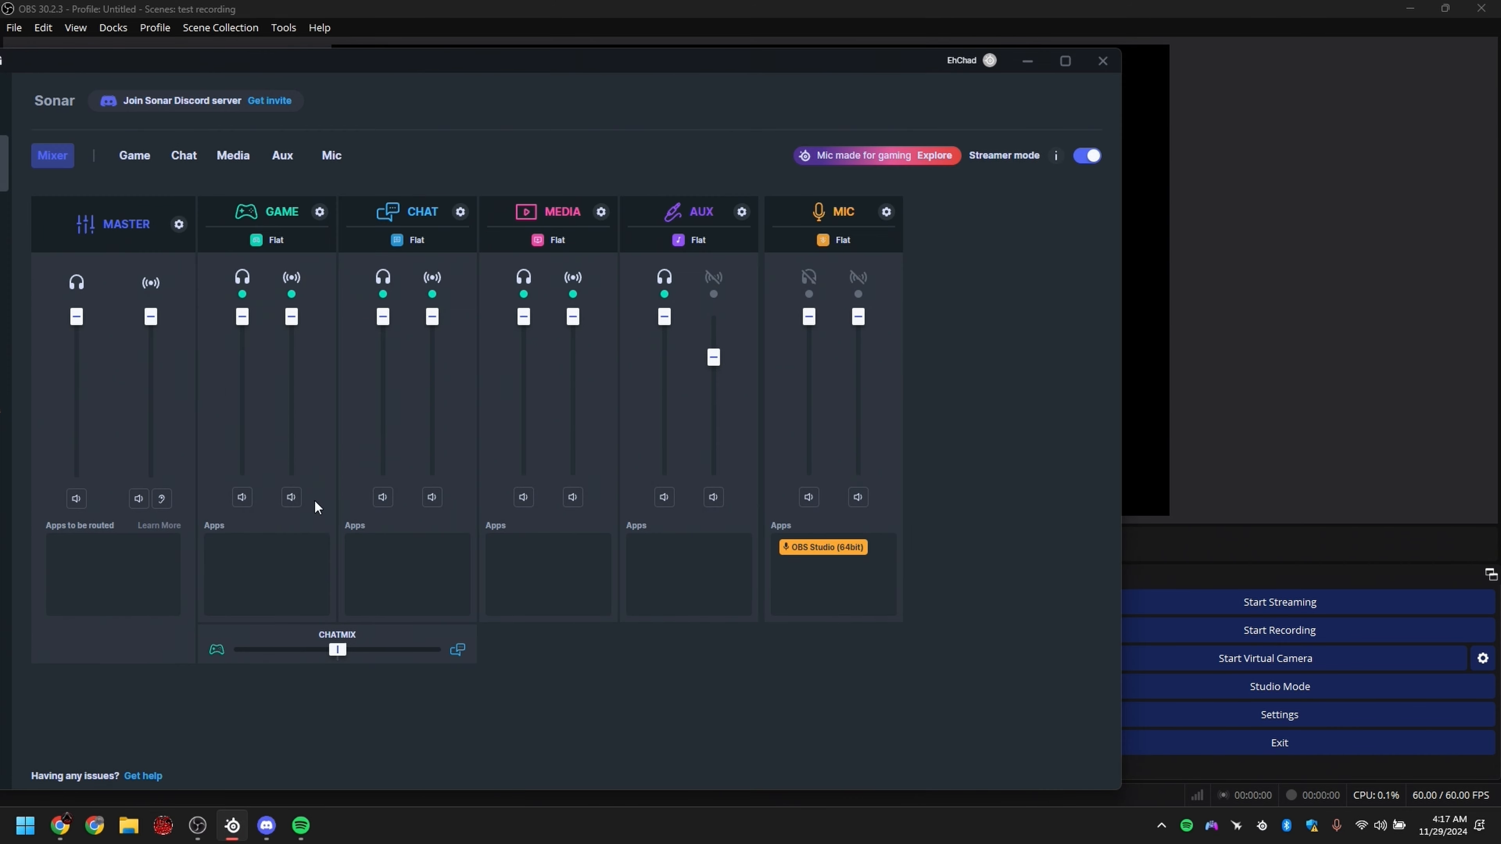
pyautogui.click(291, 498)
pyautogui.click(432, 497)
pyautogui.click(573, 497)
pyautogui.click(713, 497)
pyautogui.moveTo(716, 358); pyautogui.dragTo(719, 346)
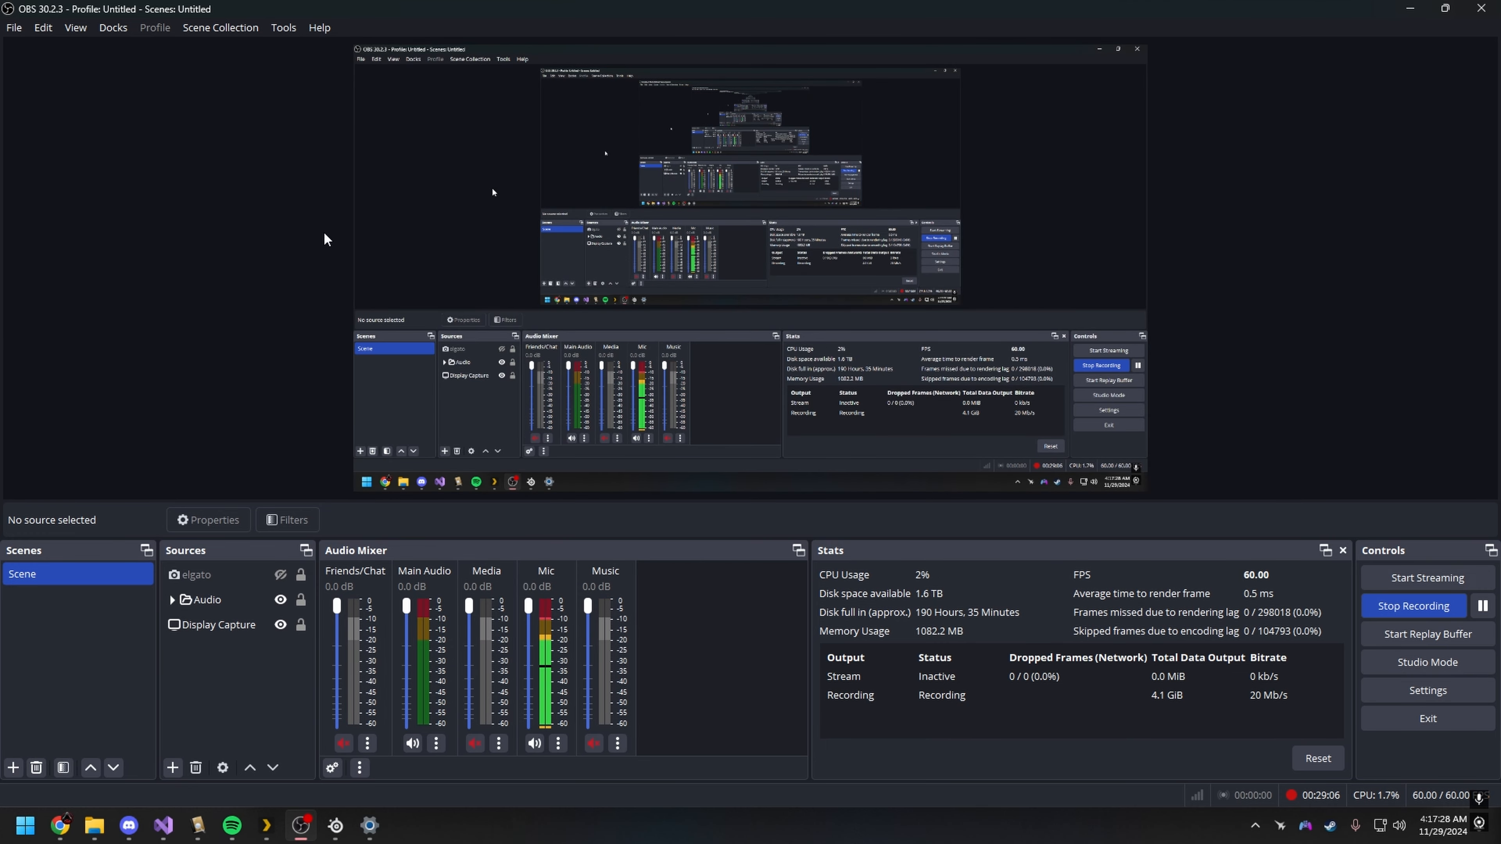
# Step: Minimize OBS and maximize the SteelSeries GG window that shows the Sonar shortcuts settings
pyautogui.click(1410, 9)
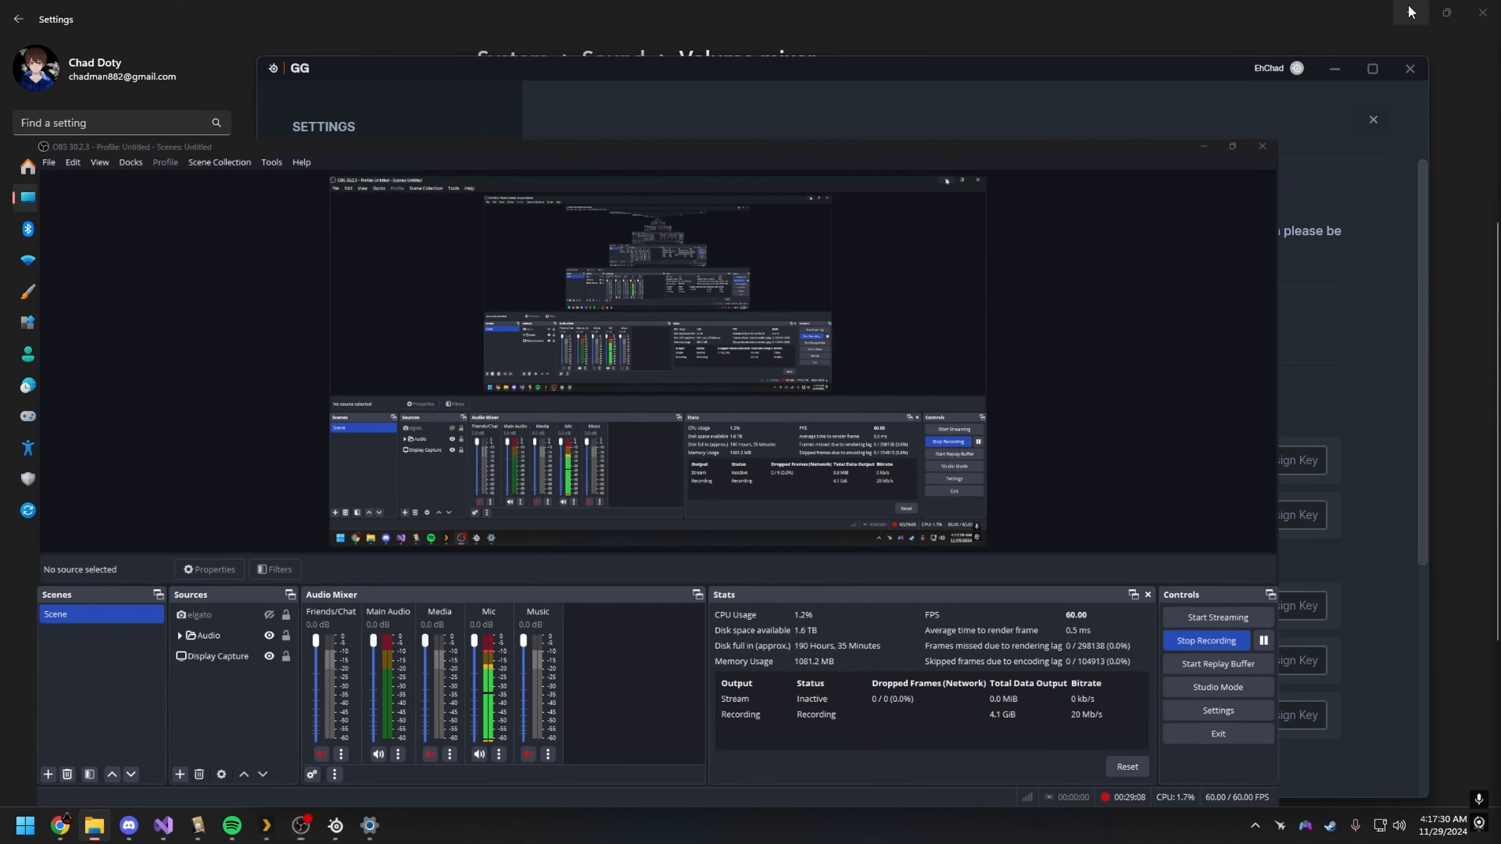
pyautogui.moveTo(932, 73); pyautogui.dragTo(850, 4)
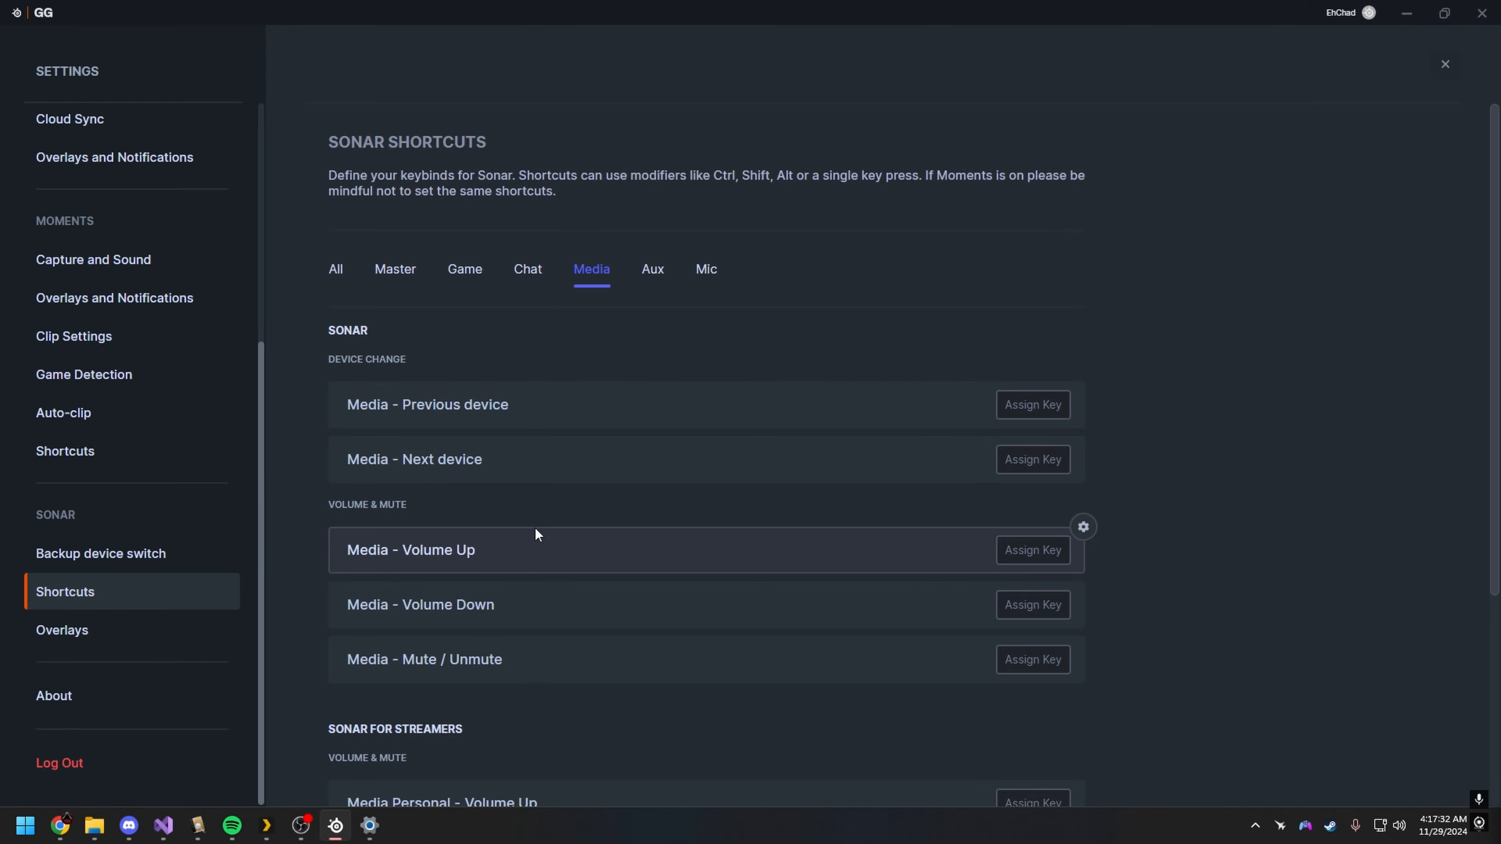
# Step: Reopen the GG settings at the Sonar shortcuts and review the Master channel's shortcuts, including those for streamers
pyautogui.click(1435, 74)
pyautogui.click(46, 712)
pyautogui.scroll(-5, 88, 644)
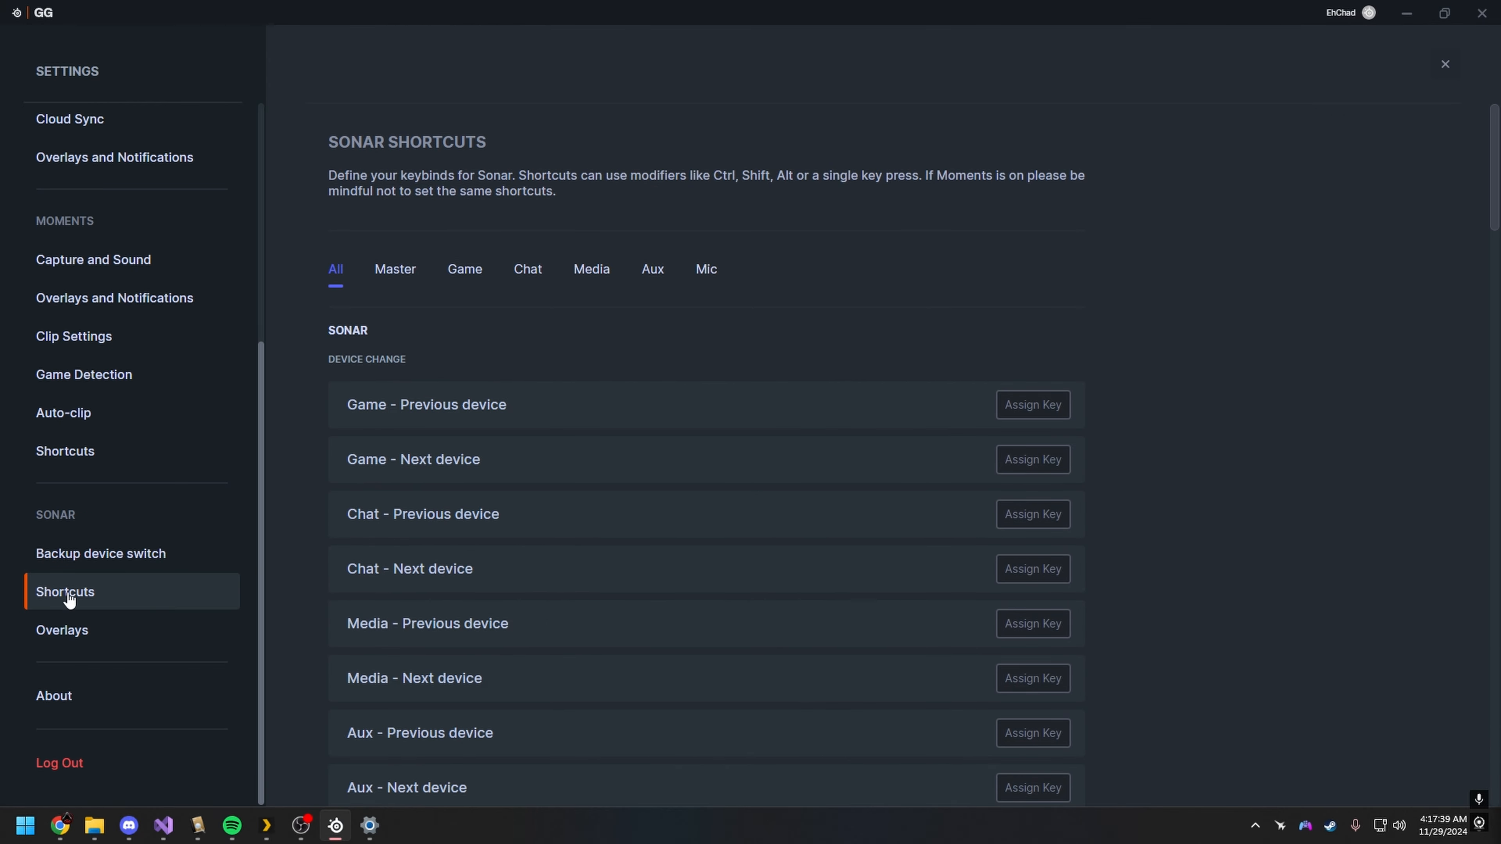
pyautogui.click(465, 273)
pyautogui.click(407, 272)
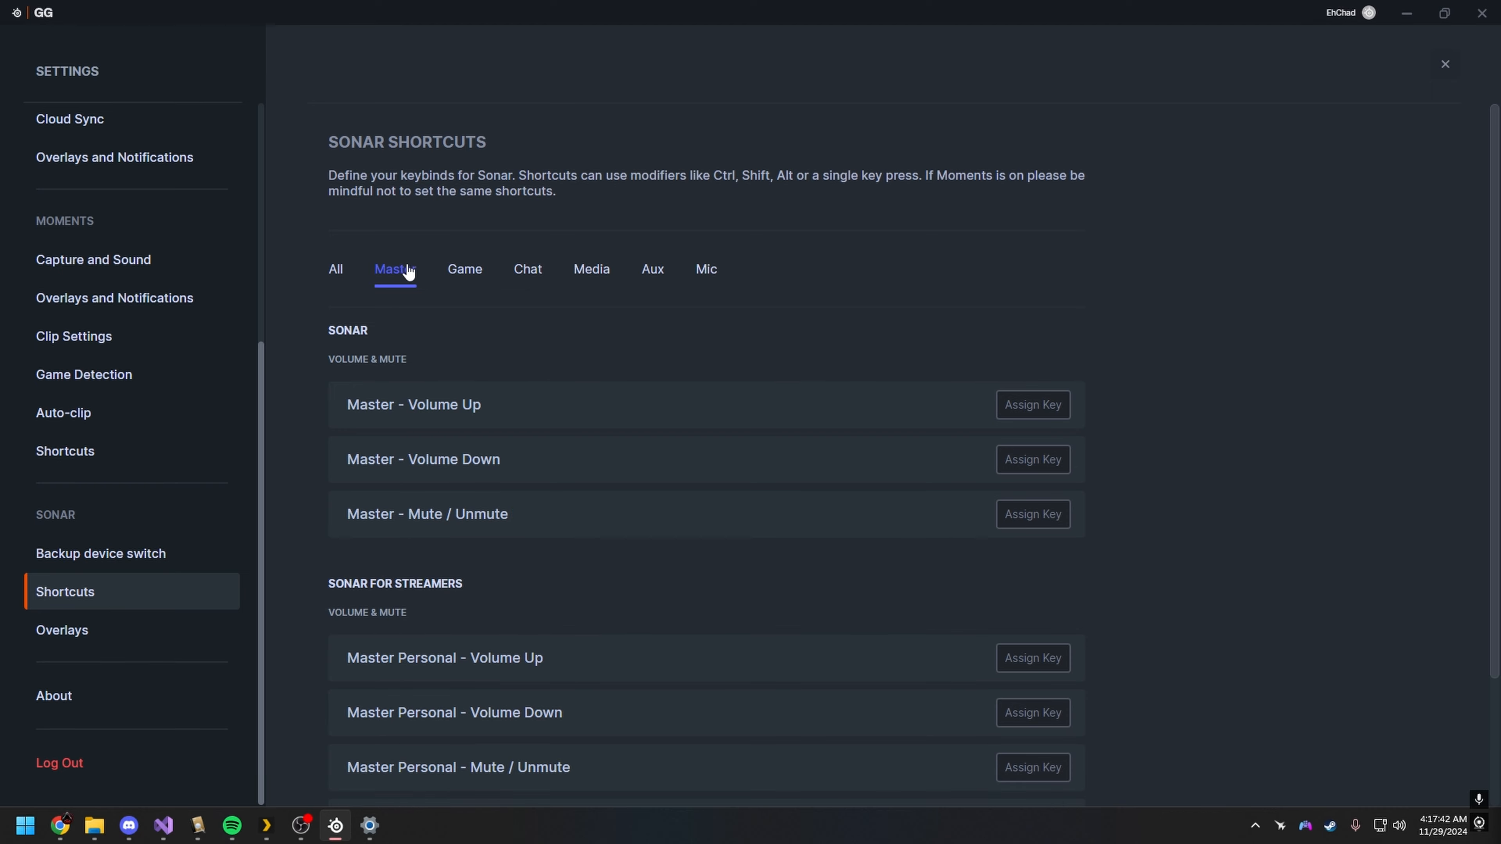
pyautogui.scroll(-3, 689, 546)
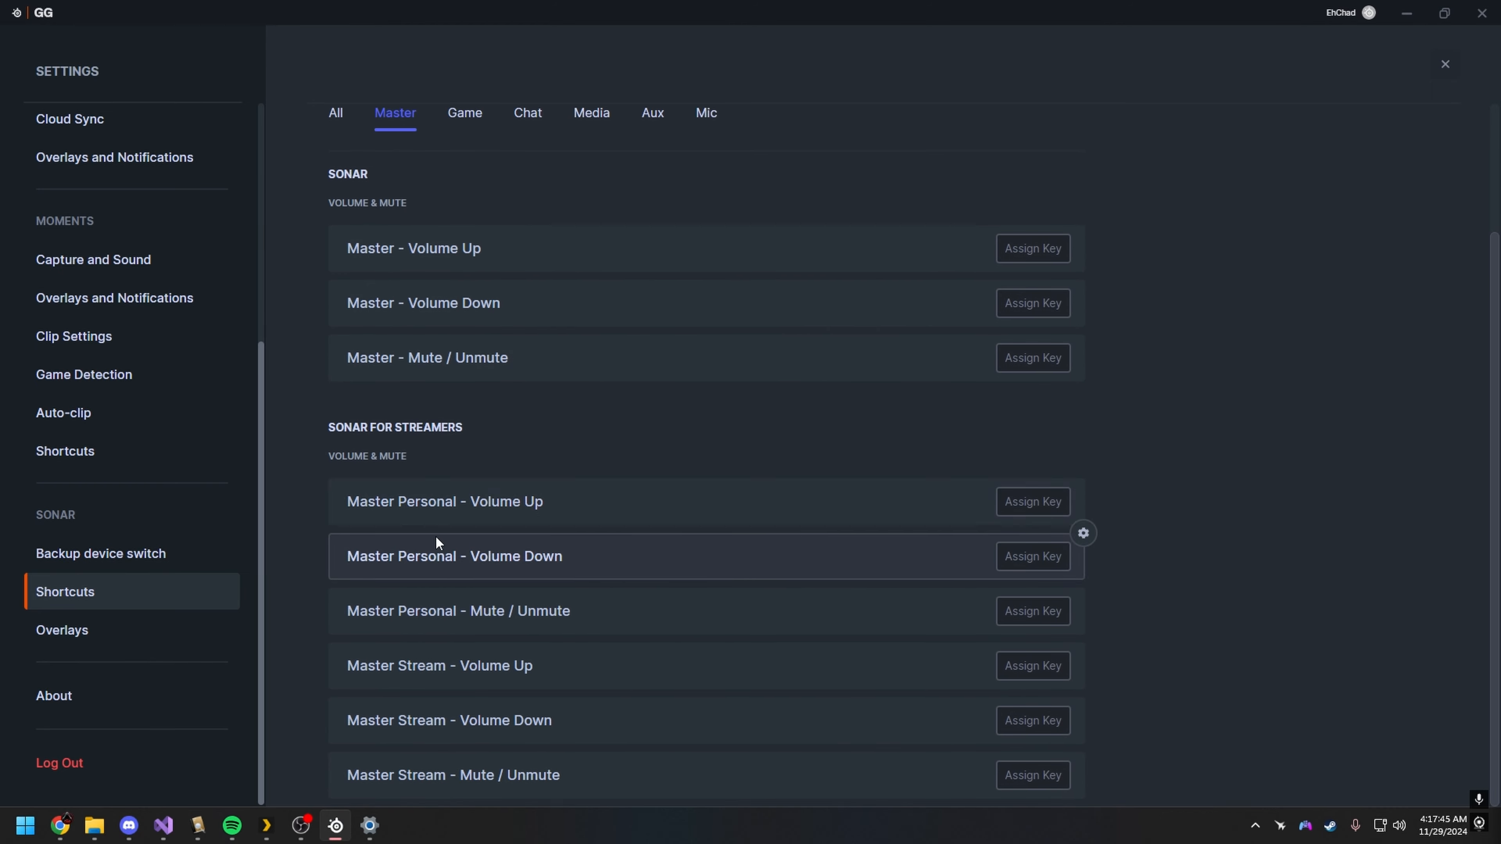
pyautogui.scroll(3, 438, 540)
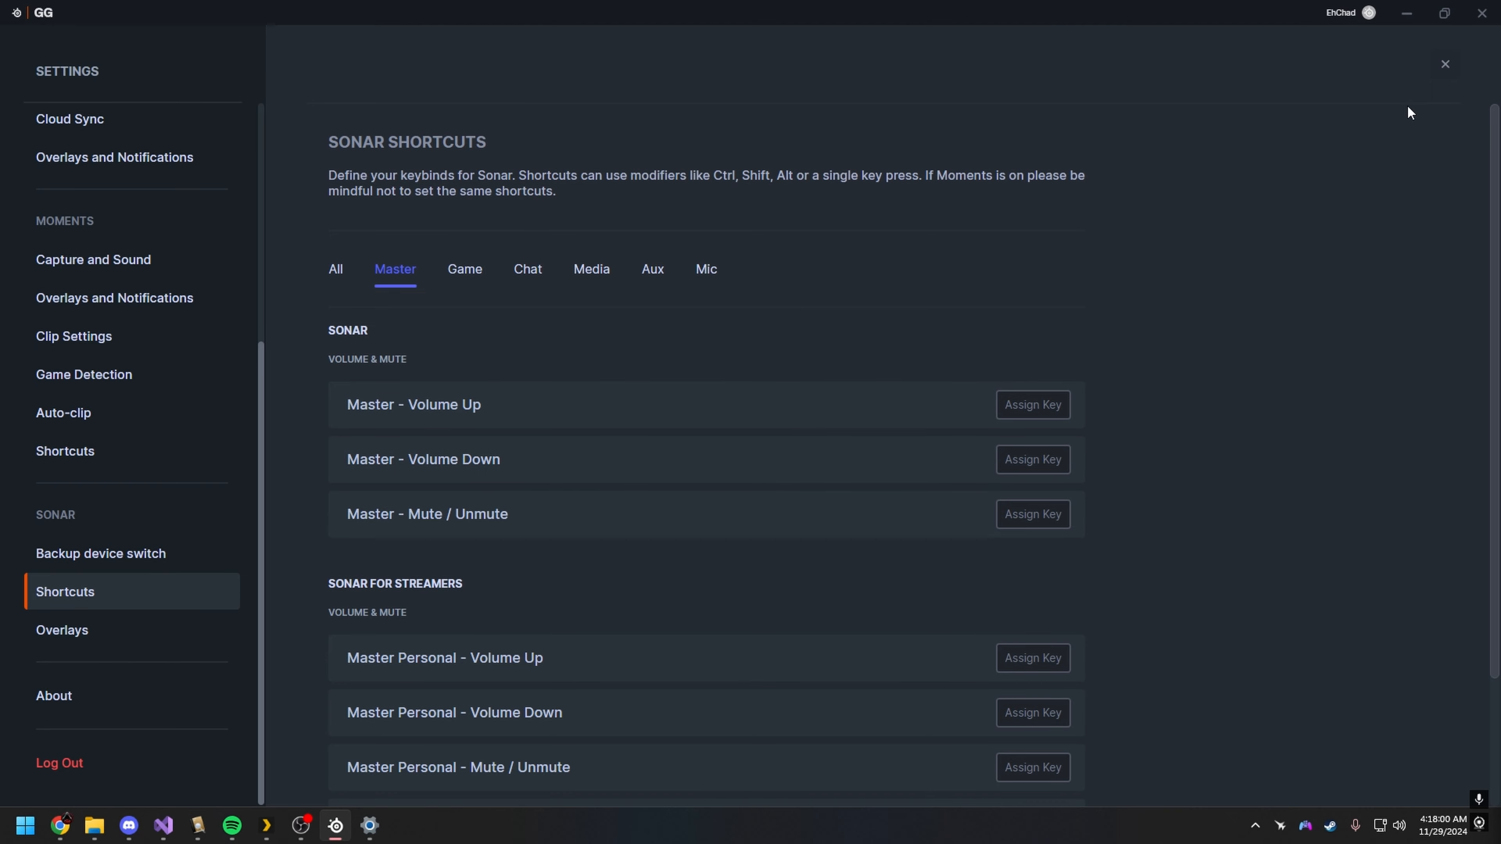
# Step: Close and reopen the settings, and examine the Game channel's personal and stream shortcuts under Sonar for Streamers
pyautogui.click(1445, 64)
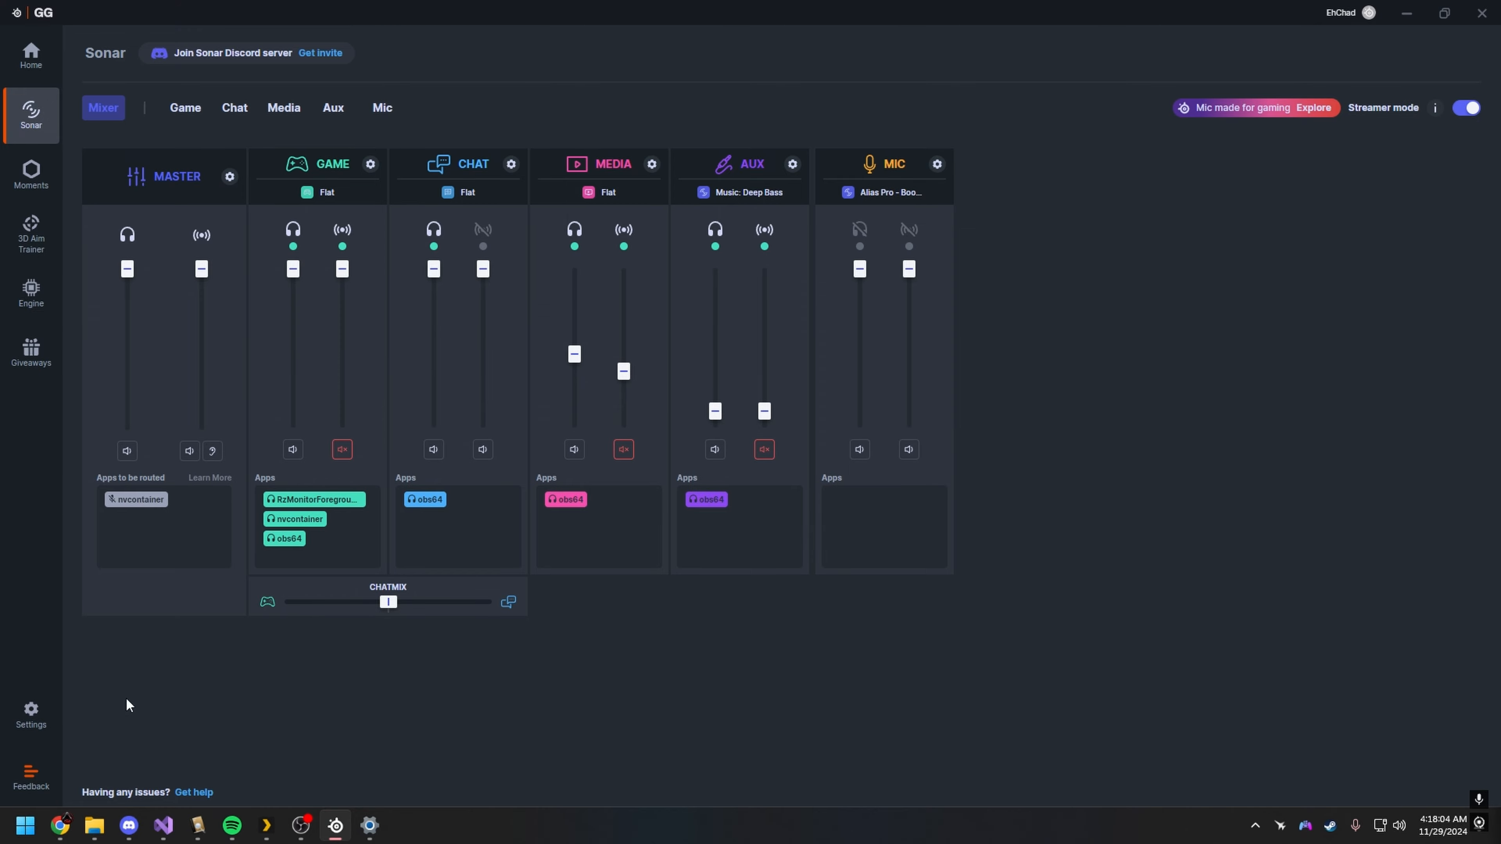
pyautogui.click(32, 714)
pyautogui.scroll(-4, 865, 604)
pyautogui.scroll(-12, 865, 604)
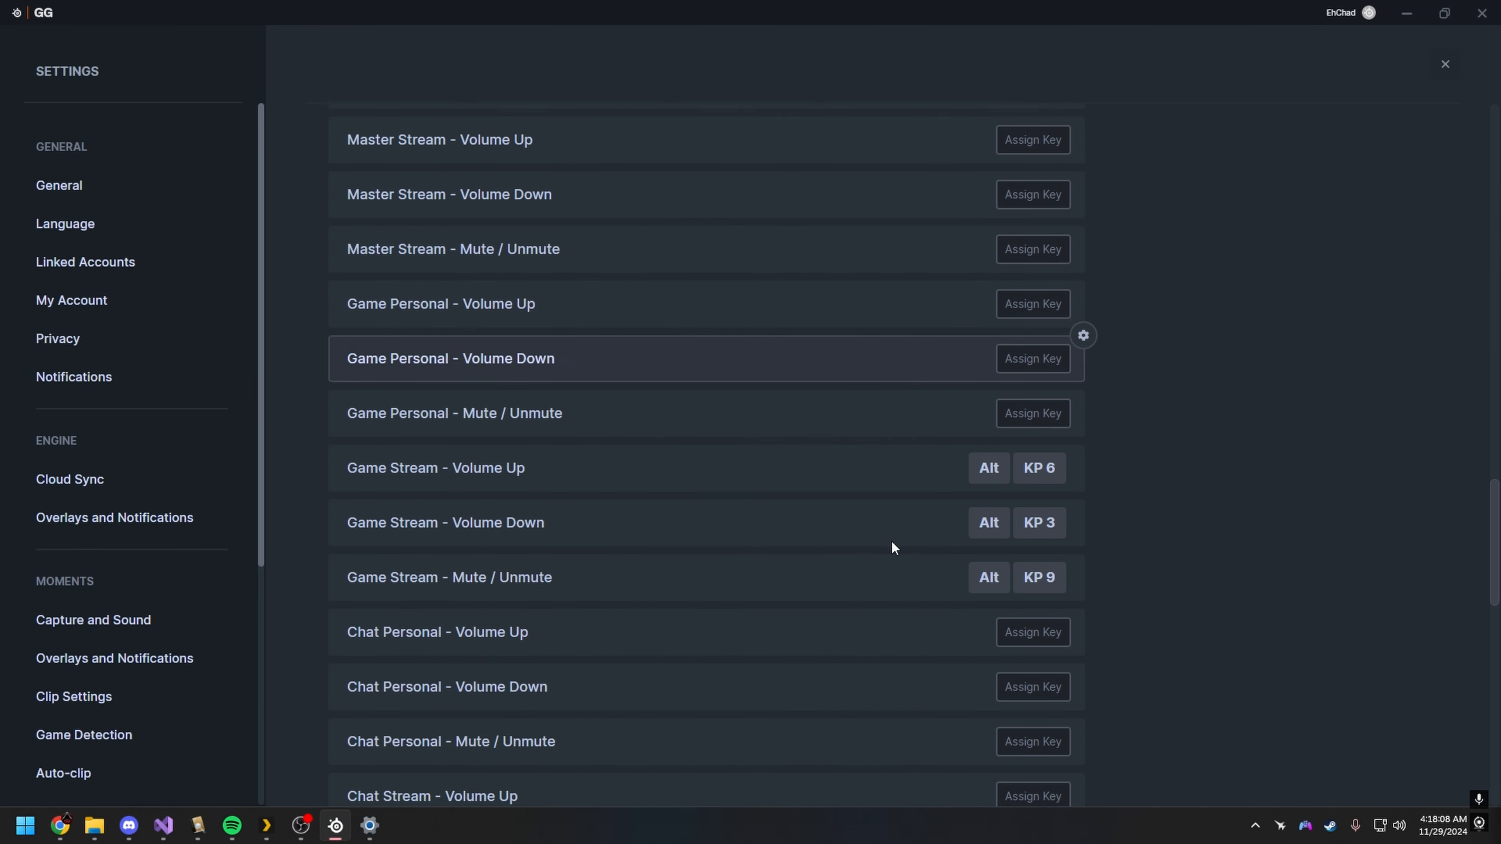
pyautogui.scroll(10, 891, 543)
pyautogui.scroll(6, 520, 325)
pyautogui.click(466, 268)
pyautogui.scroll(-5, 750, 486)
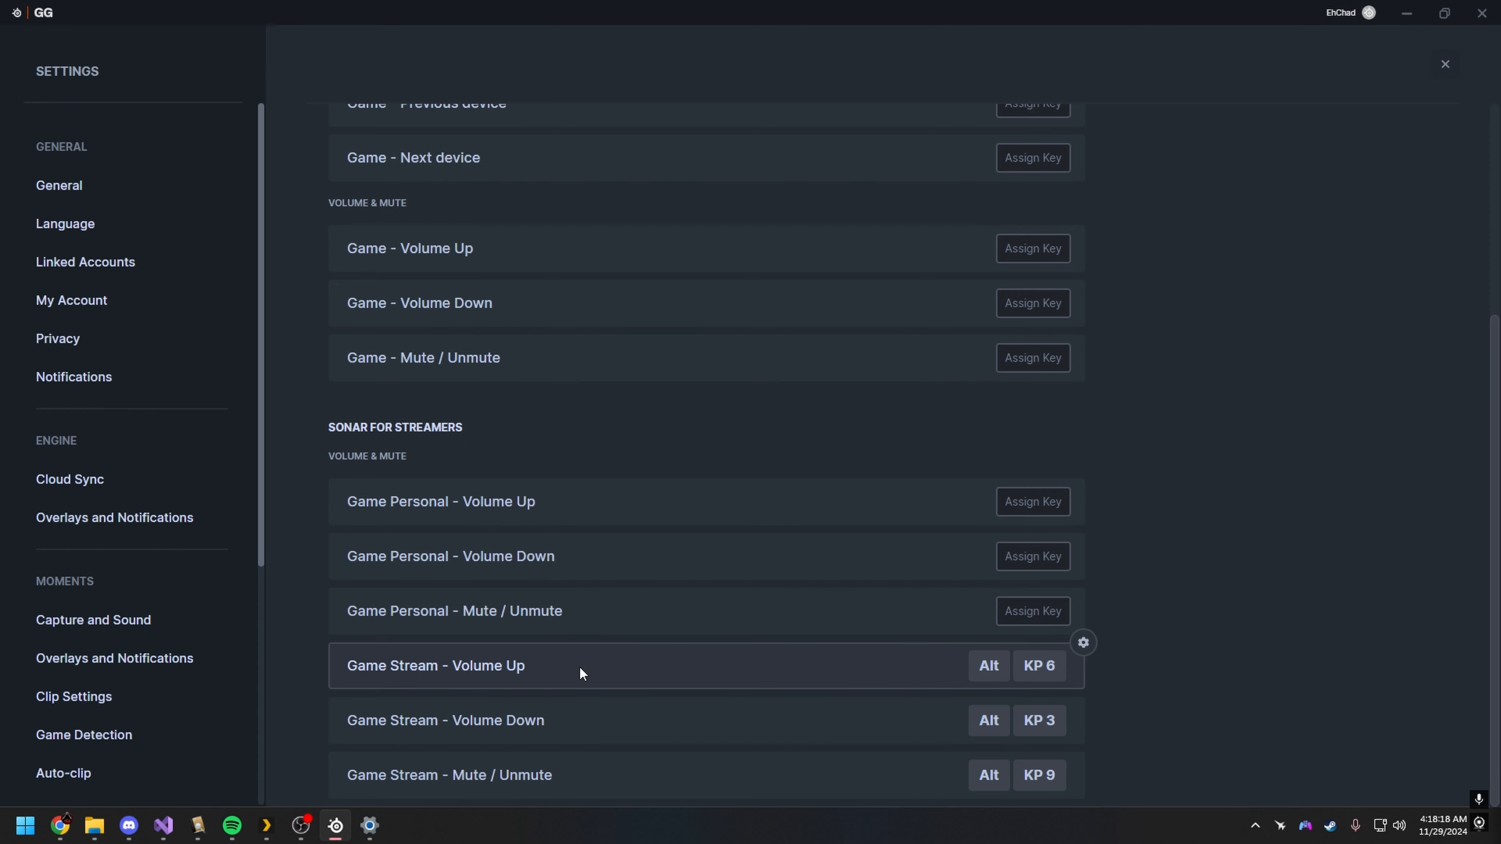
# Step: Test the Game stream volume and mute shortcuts, leave the Game stream unmuted, and return to the Sonar mixer
pyautogui.press('alt+KP_6')
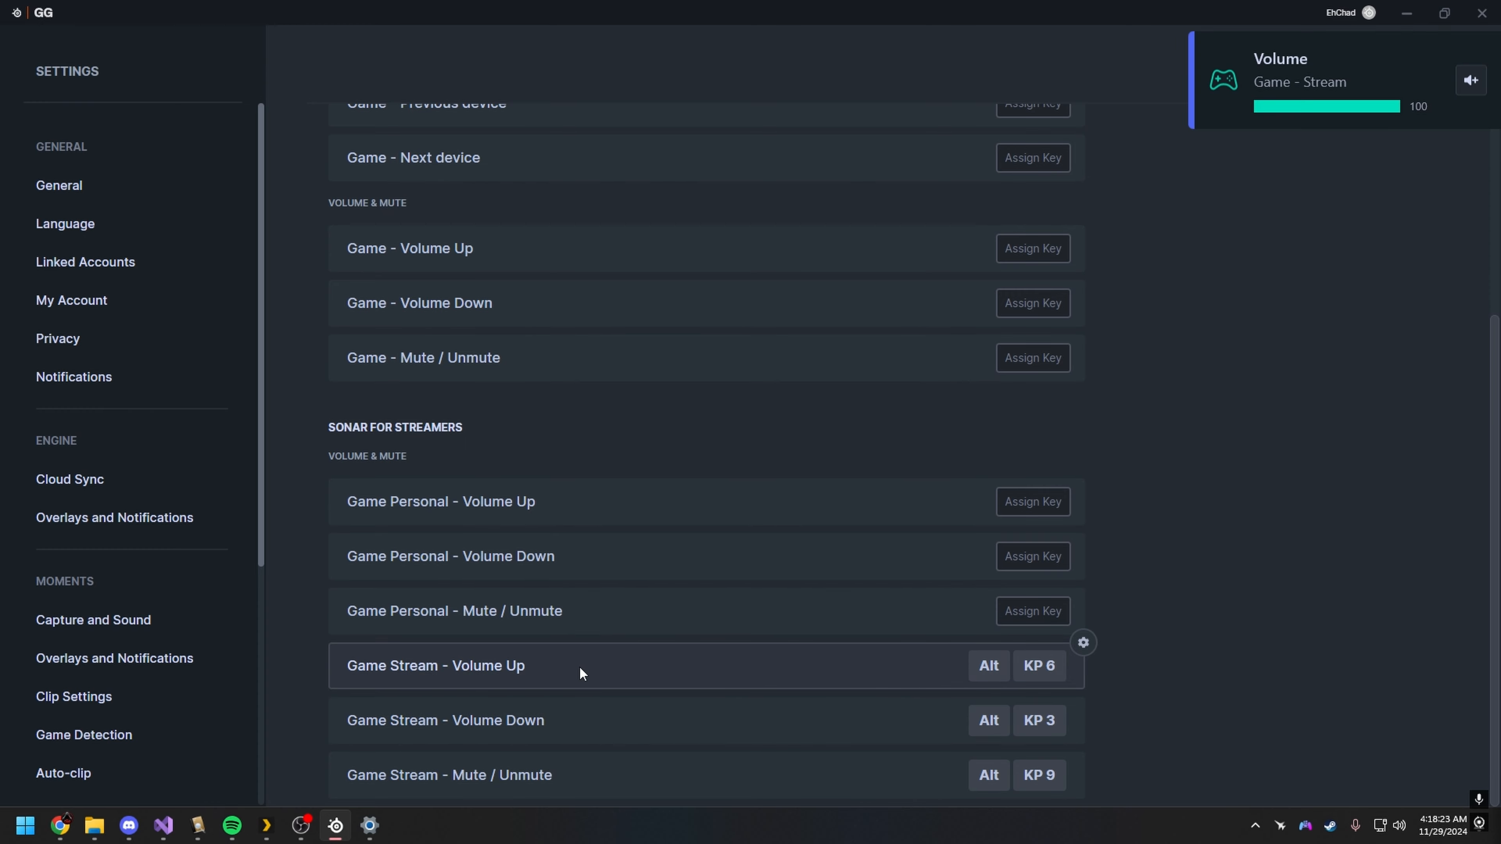
pyautogui.press('alt+KP_3')
pyautogui.press('alt+KP_3')
pyautogui.press('alt+KP_3')
pyautogui.press('alt+KP_3')
pyautogui.press('alt+KP_3')
pyautogui.press('alt+KP_3')
pyautogui.press('alt+KP_3')
pyautogui.press('alt+KP_6')
pyautogui.press('alt+KP_6')
pyautogui.press('alt+KP_6')
pyautogui.press('alt+KP_6')
pyautogui.press('alt+KP_6')
pyautogui.press('alt+KP_6')
pyautogui.press('alt+KP_6')
pyautogui.press('alt+KP_9')
pyautogui.press('alt+KP_9')
pyautogui.press('alt+KP_9')
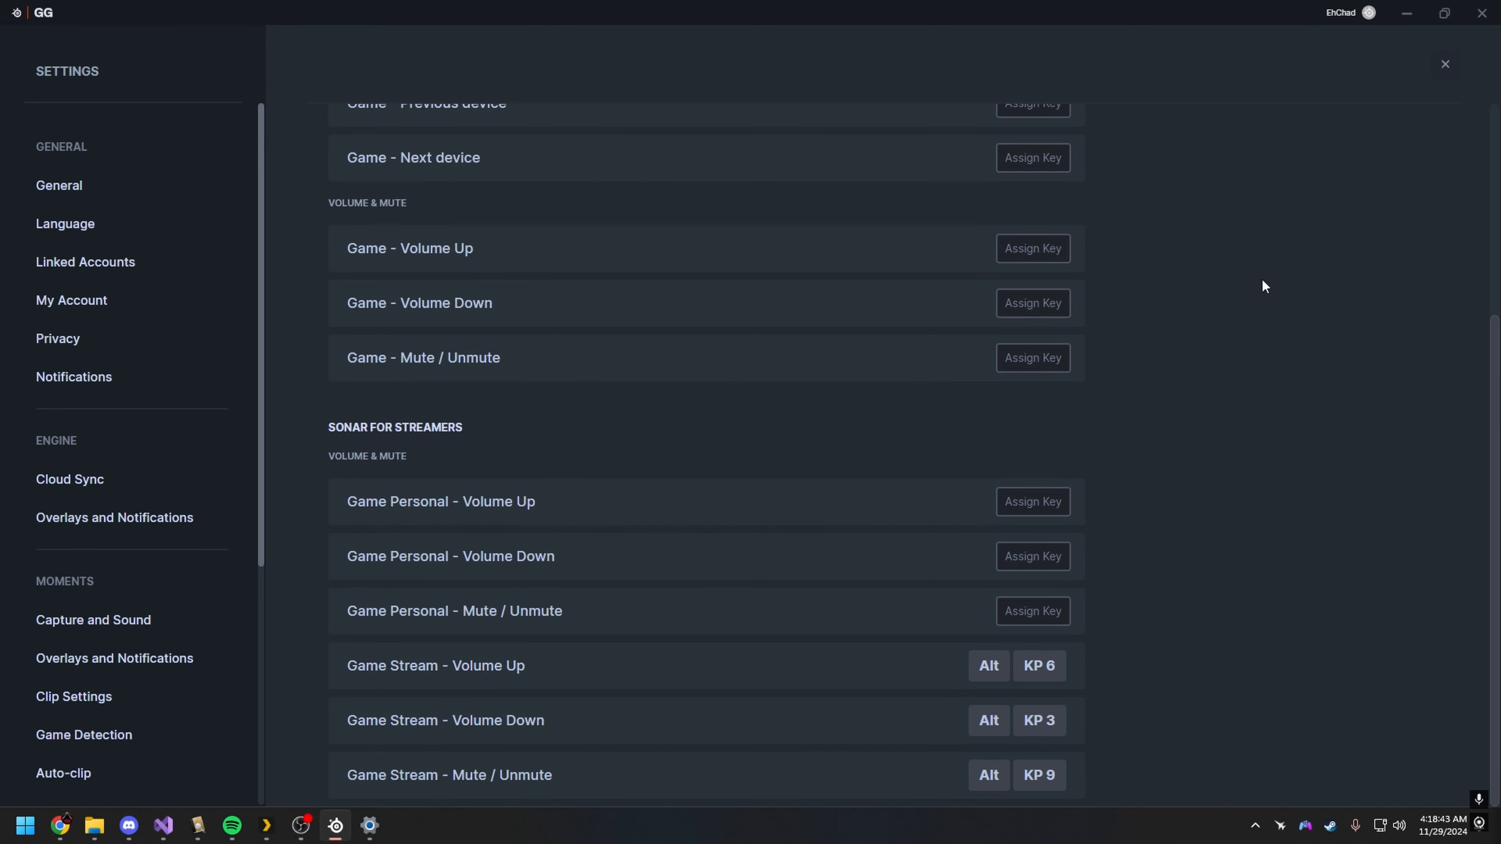
pyautogui.click(1444, 64)
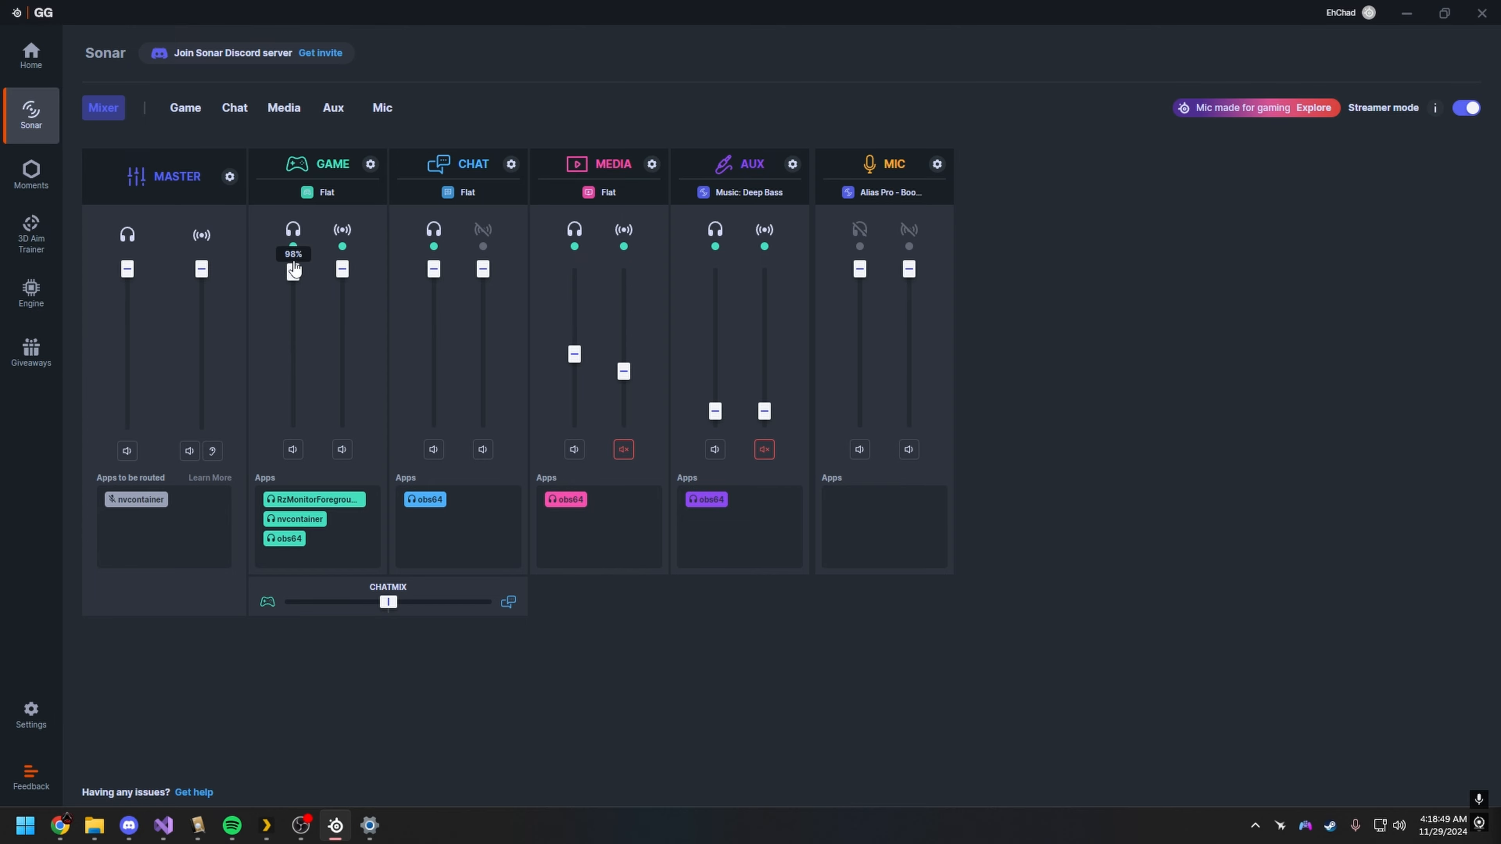
# Step: Keep the Game channel's personal and stream volumes at maximum and check the Master channel's device and shortcut settings
pyautogui.moveTo(294, 269); pyautogui.dragTo(286, 218)
pyautogui.moveTo(342, 269)
pyautogui.mouseDown()
pyautogui.moveTo(341, 341)
pyautogui.moveTo(342, 269)
pyautogui.mouseUp()
pyautogui.click(230, 177)
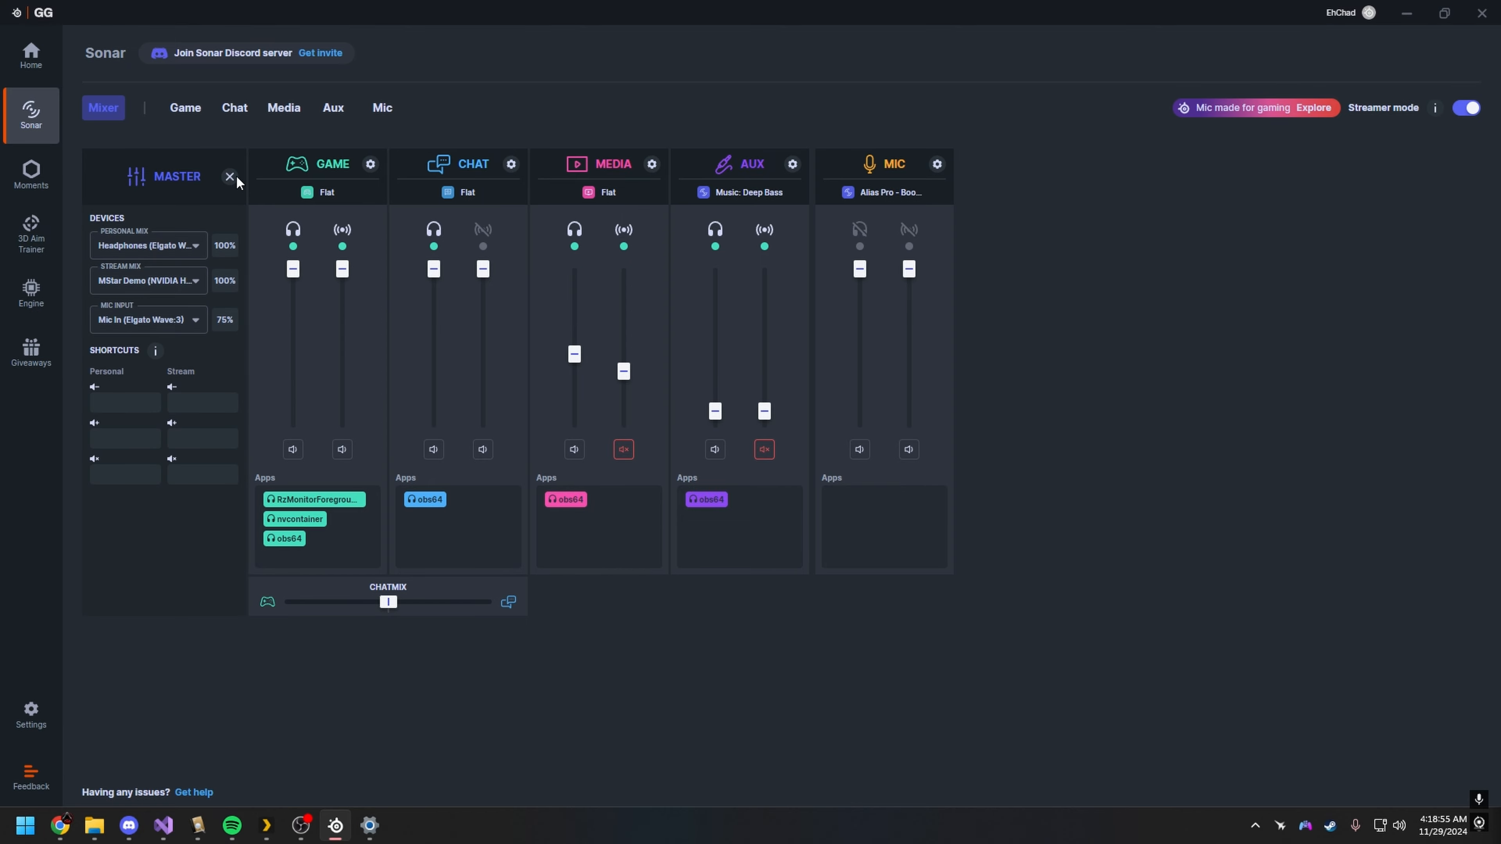
pyautogui.click(231, 177)
# Step: Open the Sonar shortcuts settings and examine the Chat channel's personal and stream shortcuts
pyautogui.click(31, 714)
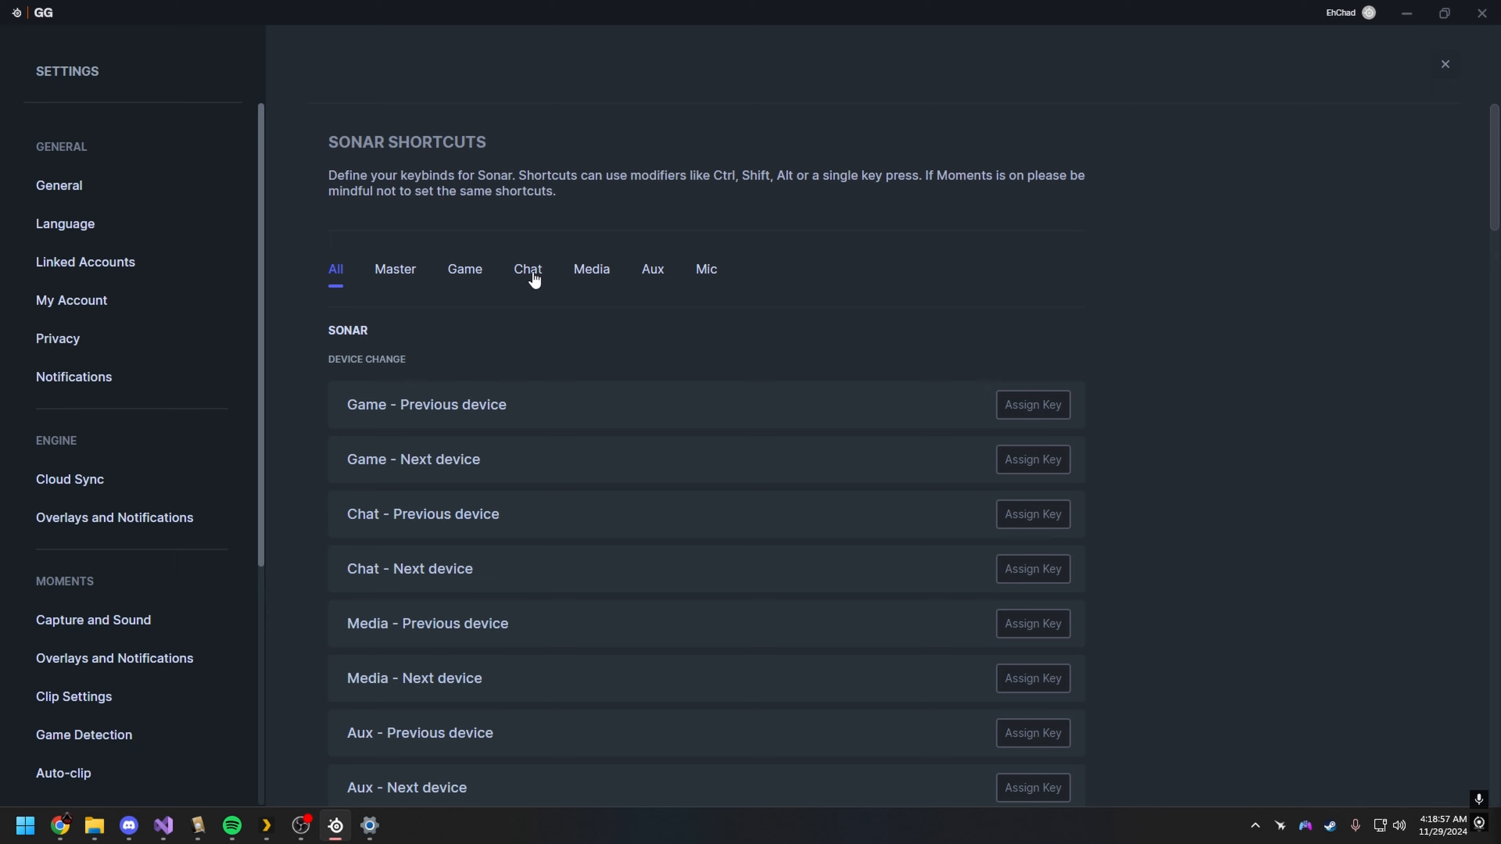
pyautogui.click(531, 272)
pyautogui.scroll(-5, 792, 586)
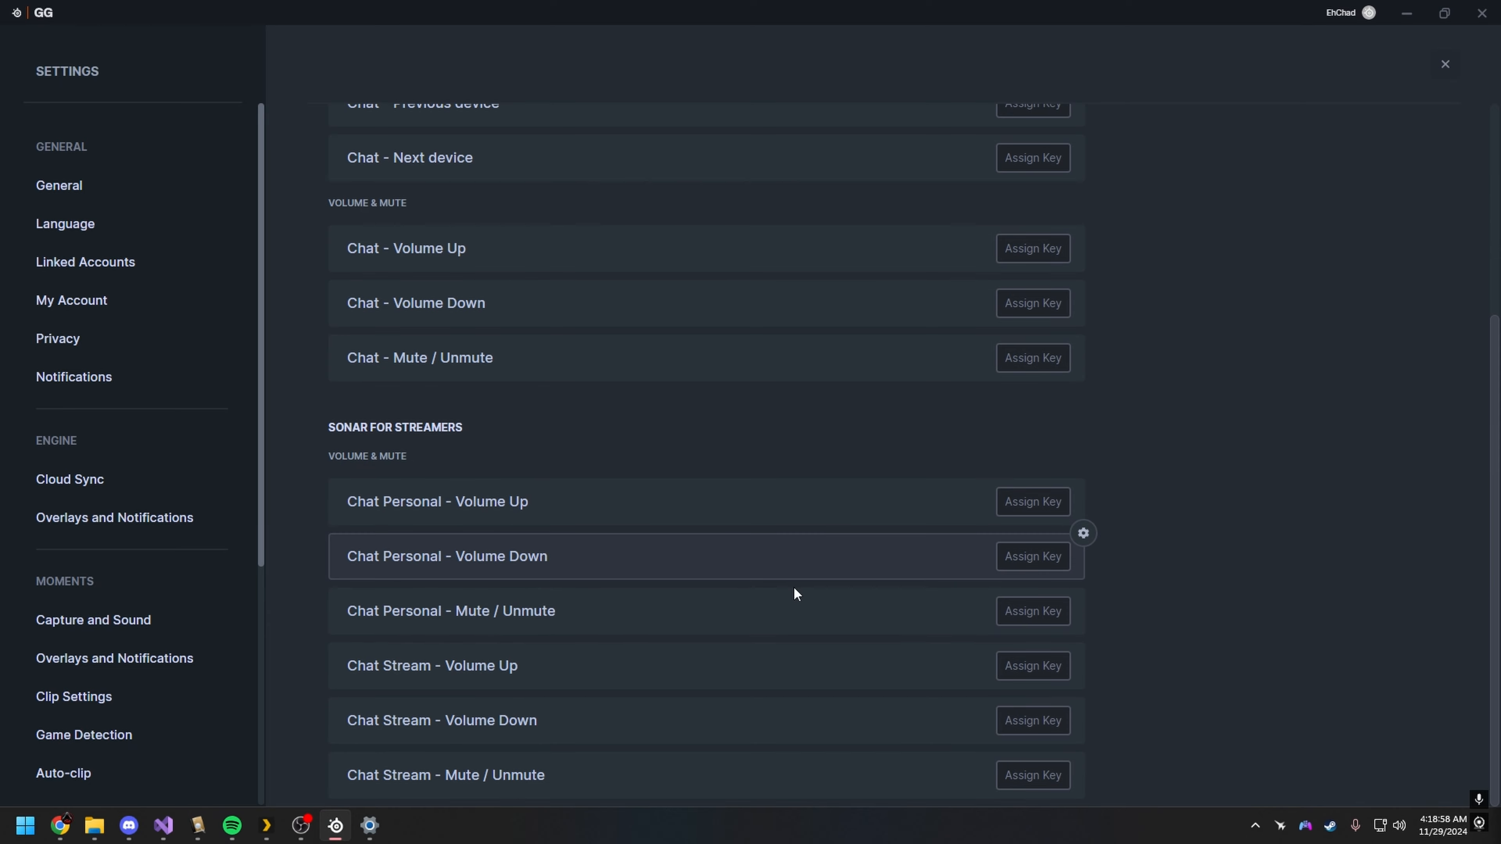
pyautogui.scroll(3, 791, 614)
pyautogui.scroll(-3, 743, 623)
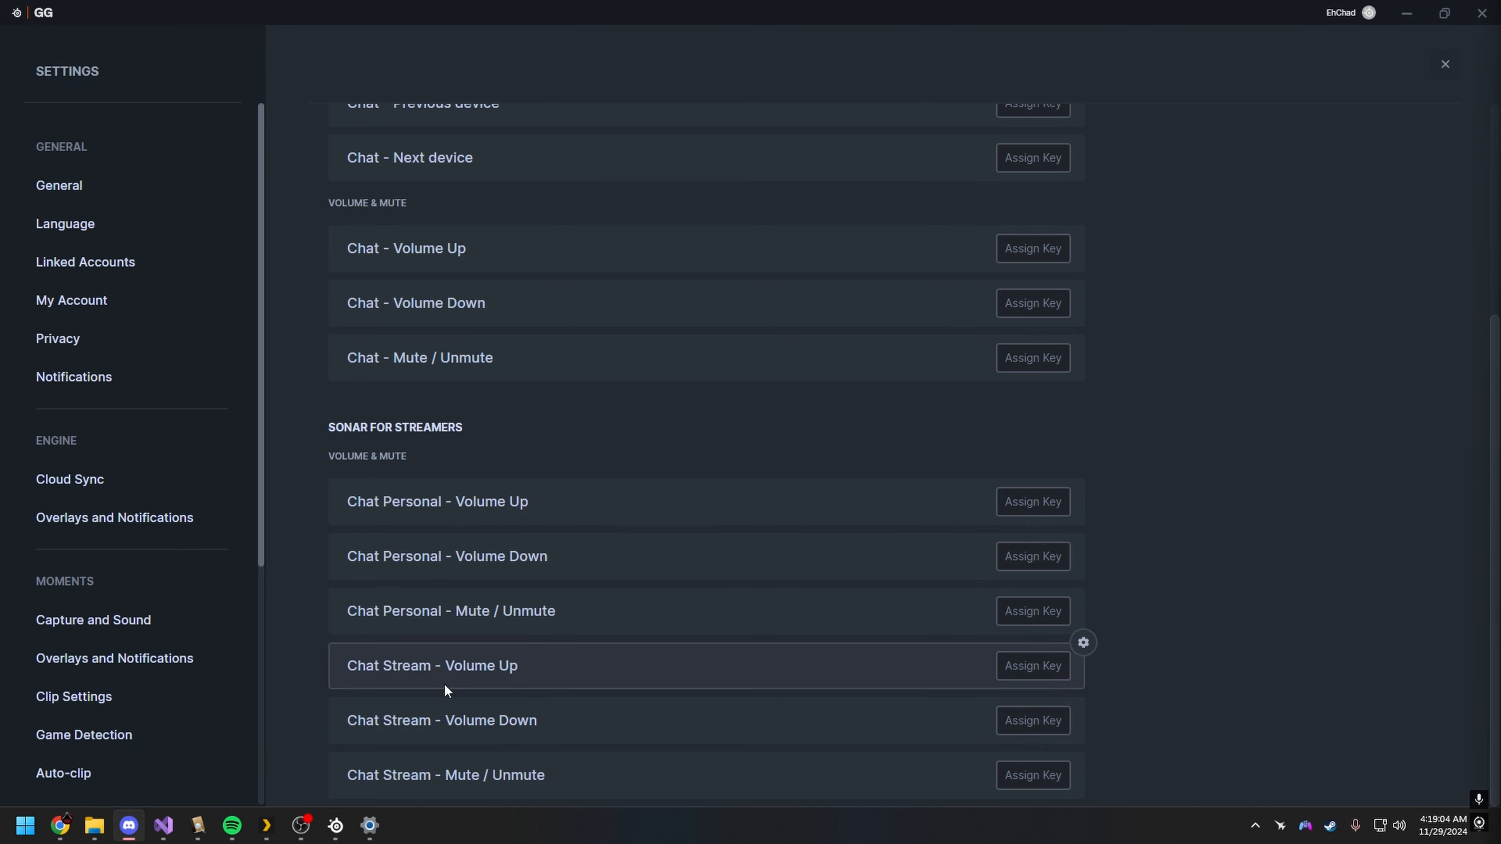
pyautogui.scroll(3, 864, 581)
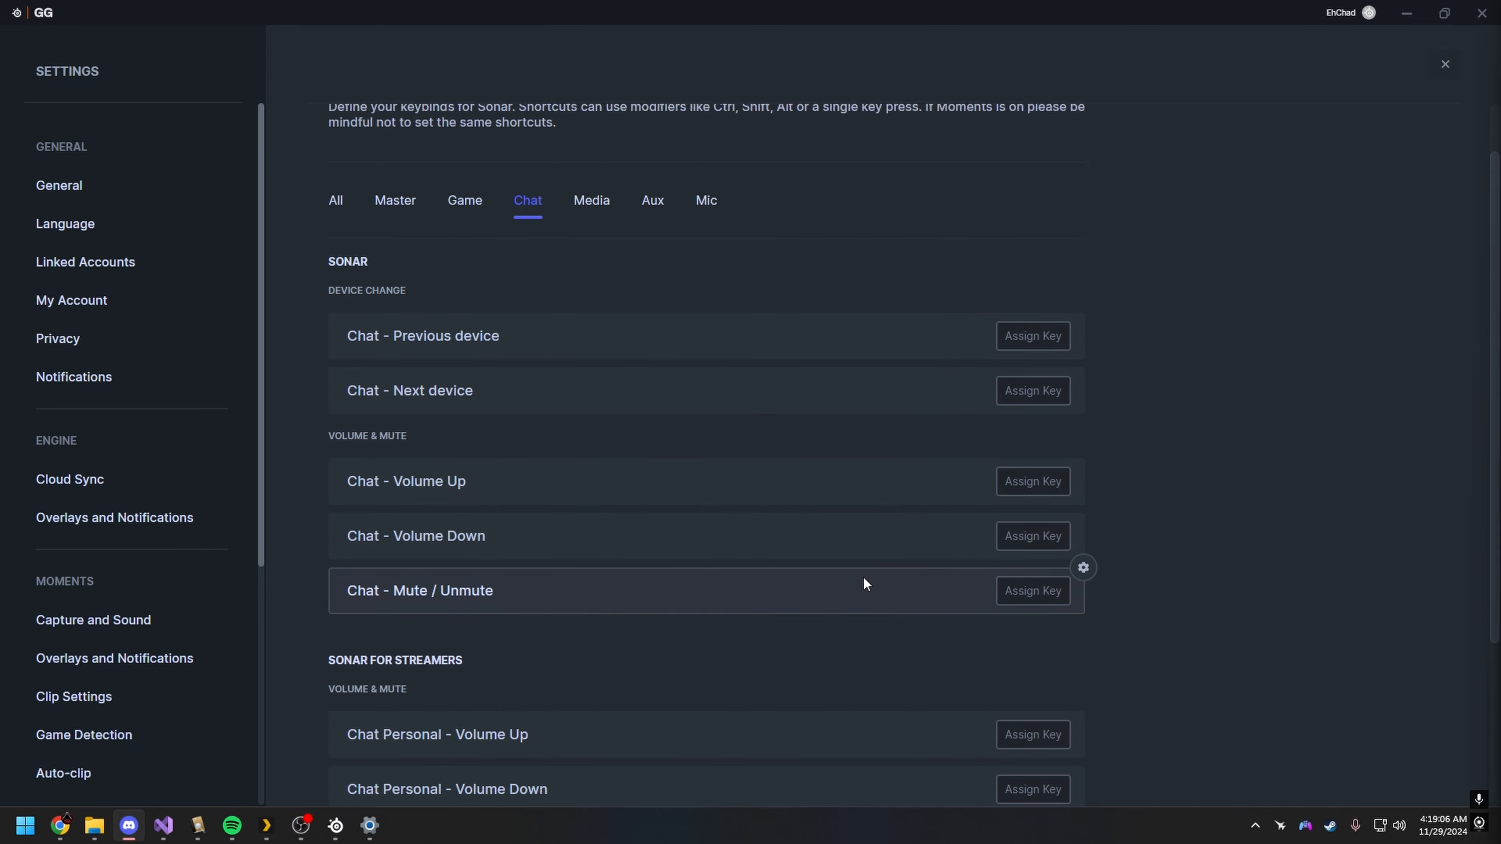
pyautogui.scroll(-3, 392, 615)
pyautogui.scroll(5, 965, 660)
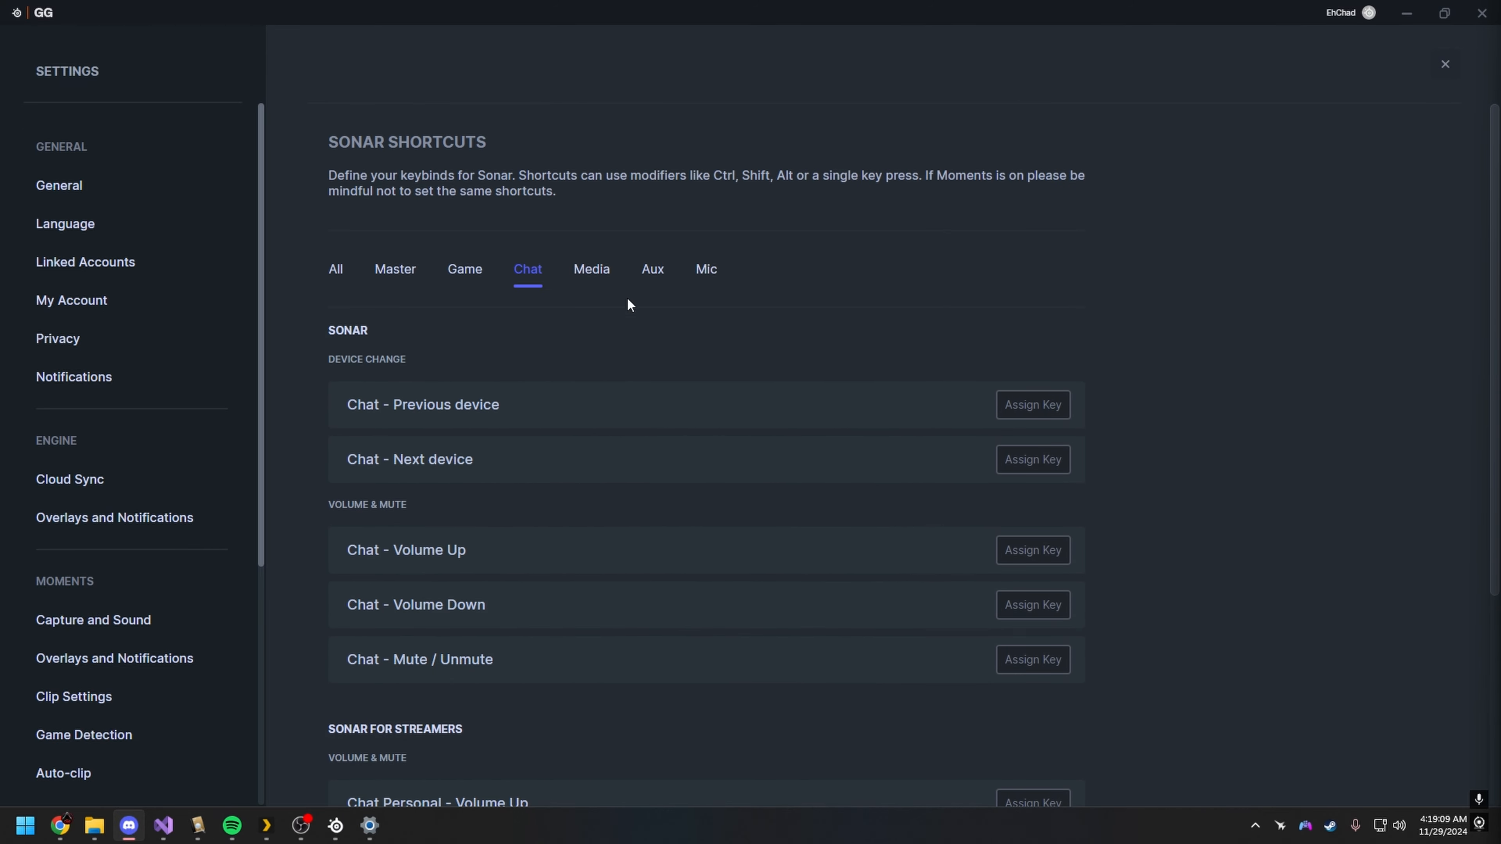
# Step: Review the Sonar shortcuts for the Media, Aux and Mic channels
pyautogui.click(602, 277)
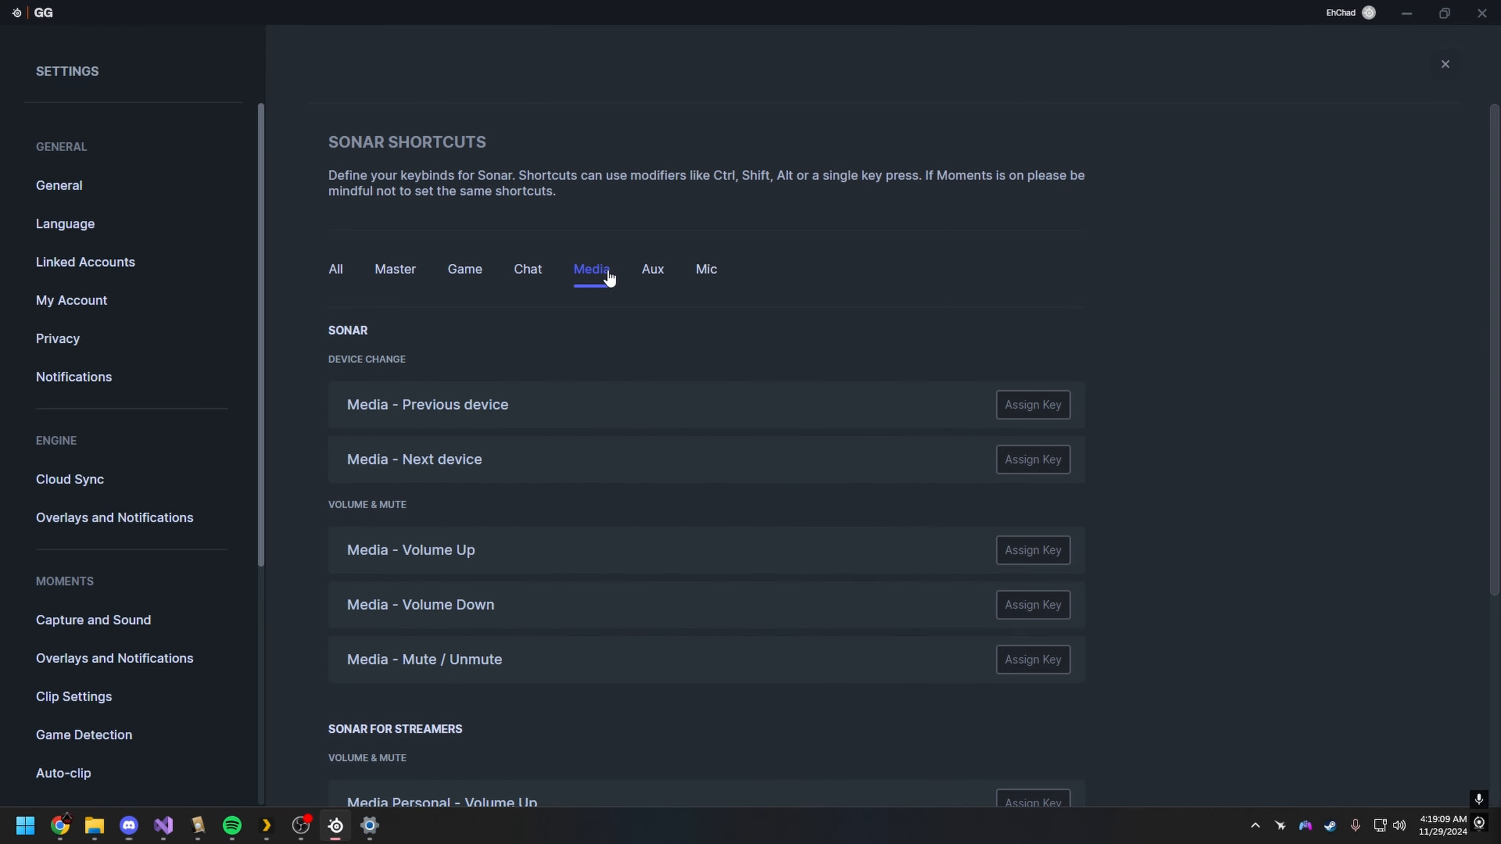
pyautogui.click(653, 272)
pyautogui.scroll(-5, 933, 512)
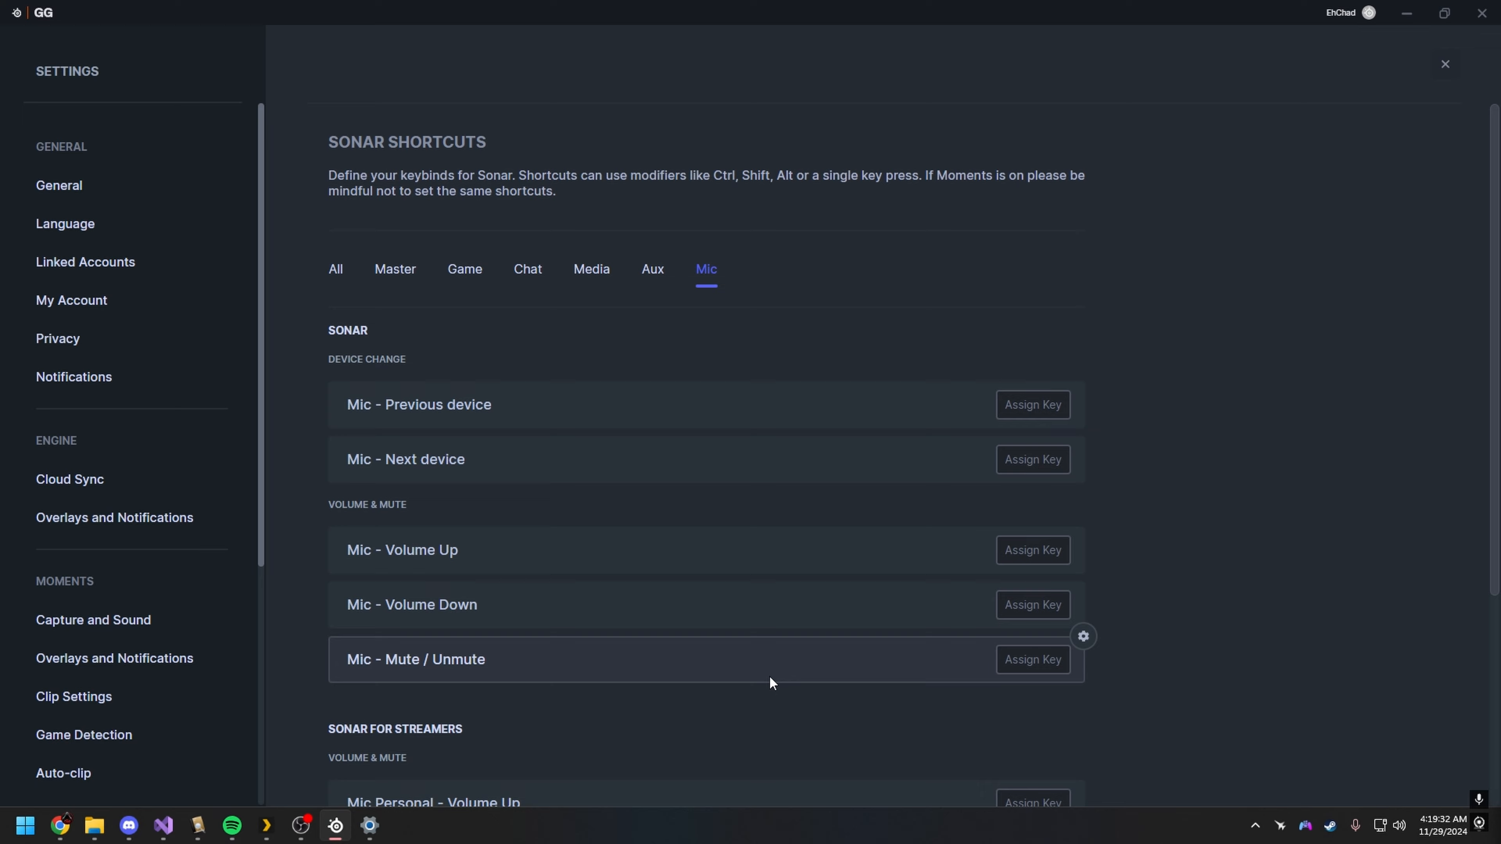
pyautogui.scroll(-5, 769, 676)
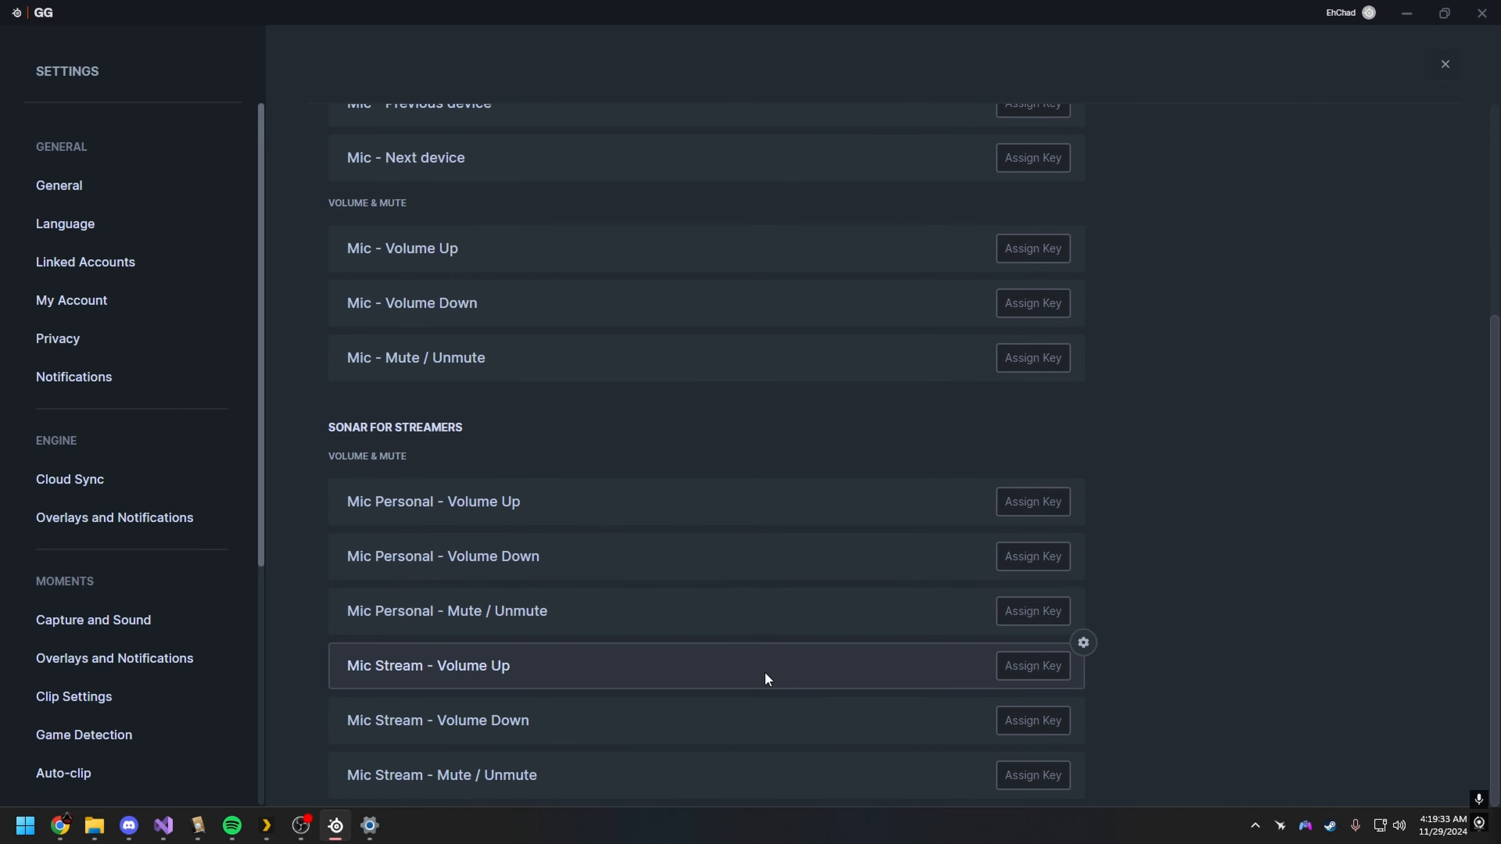
# Step: Open Stream Deck, switch to the Stream Deck Mini device, and inspect the Music key's hotkey
pyautogui.click(1258, 832)
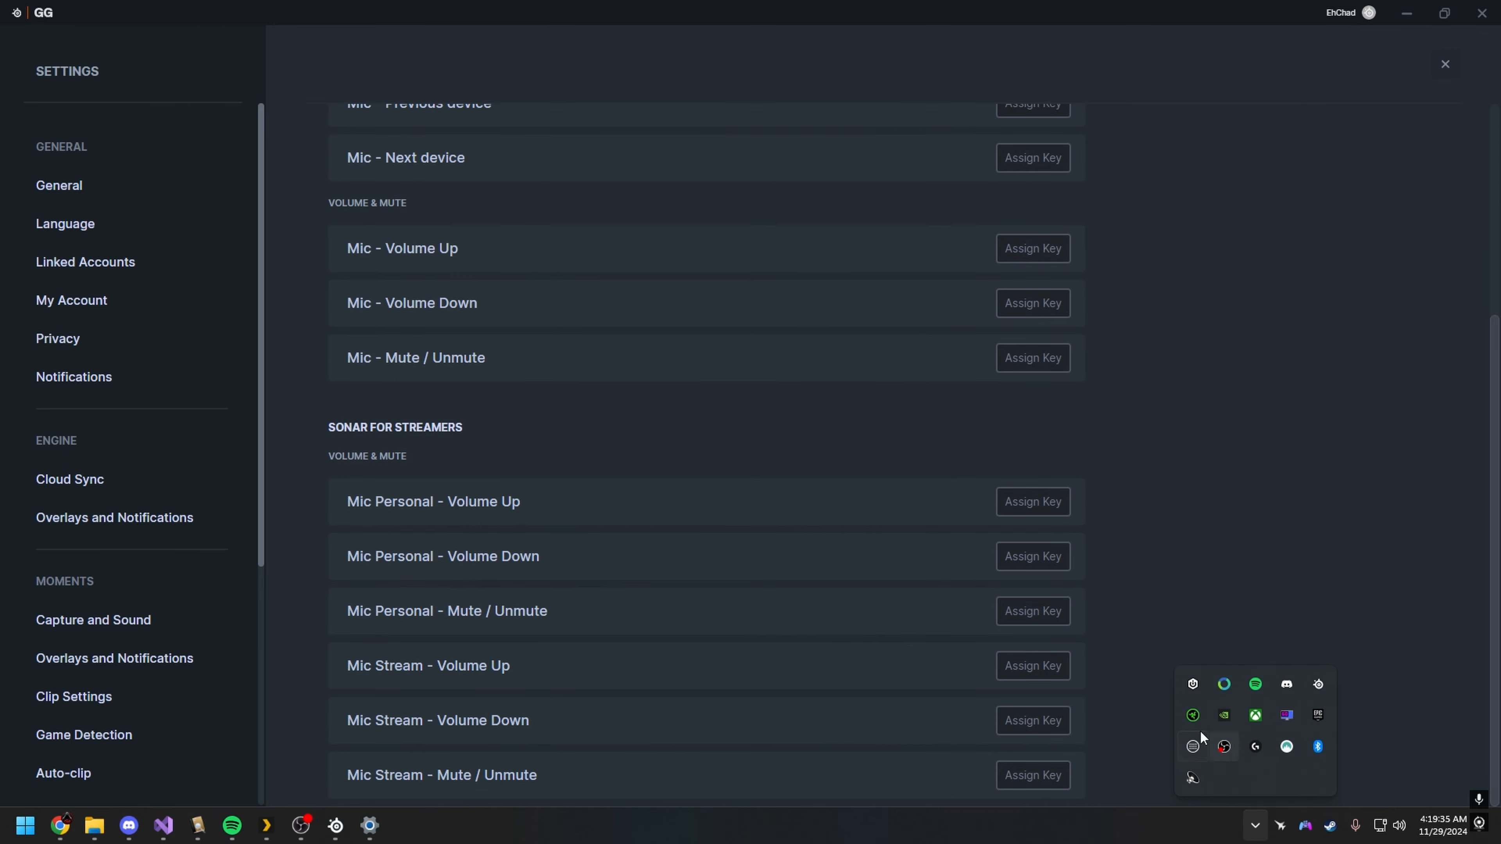
pyautogui.click(1189, 748)
pyautogui.click(760, 208)
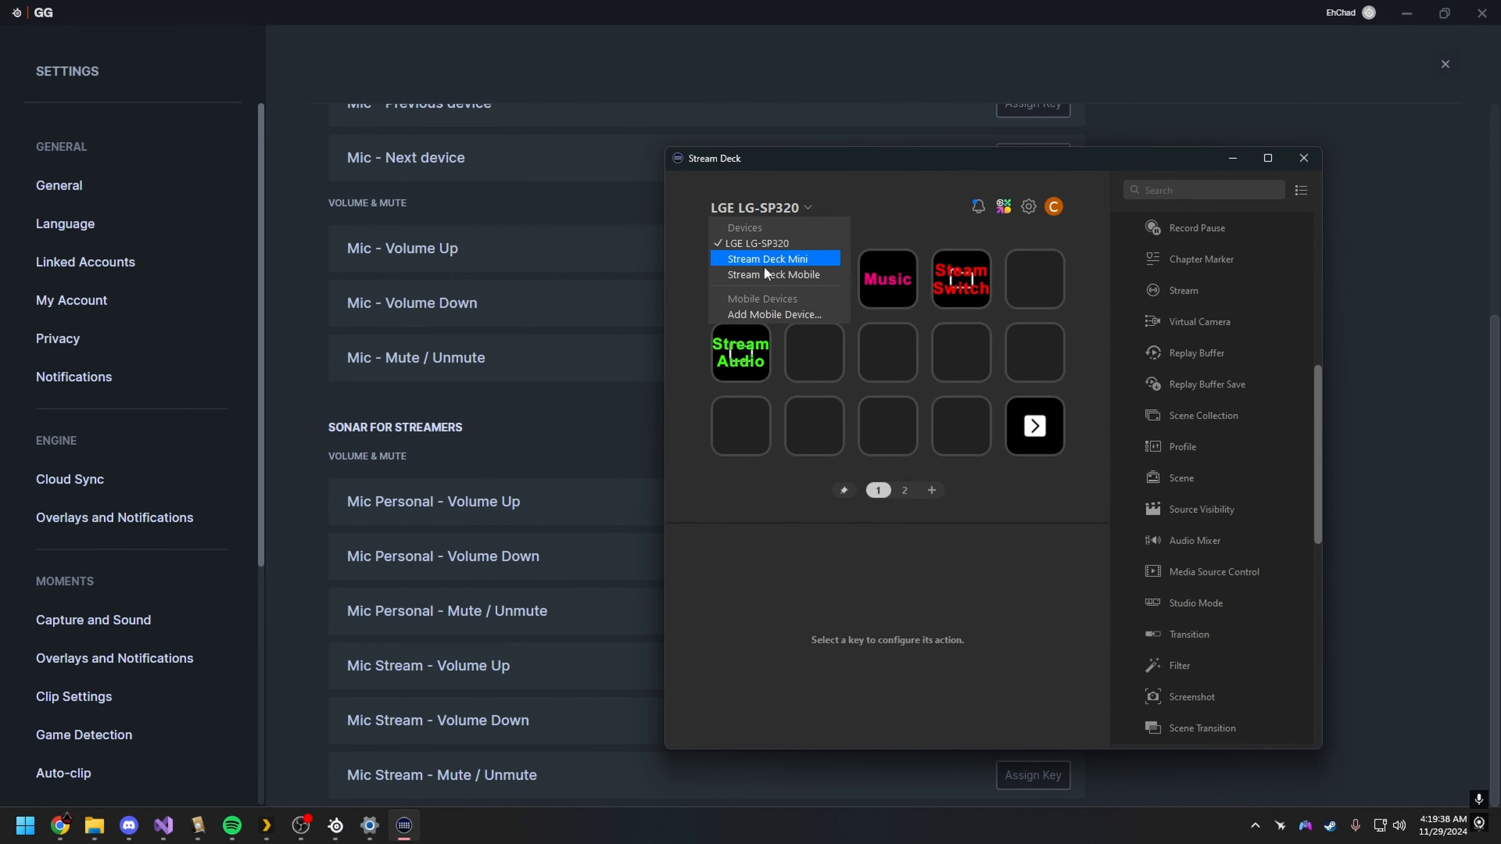
pyautogui.click(765, 260)
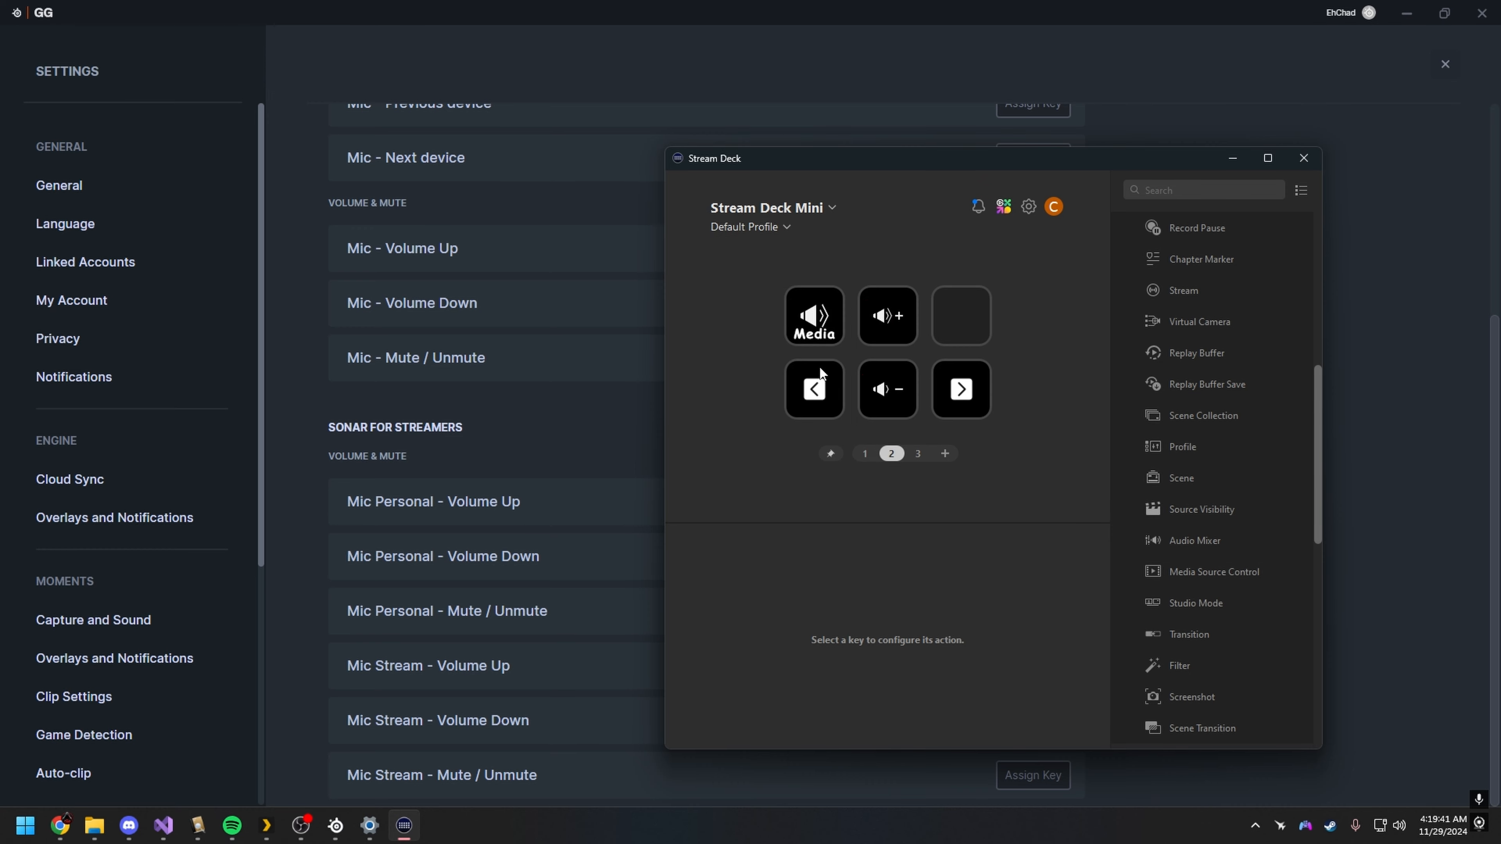
pyautogui.doubleClick(897, 313)
pyautogui.click(816, 387)
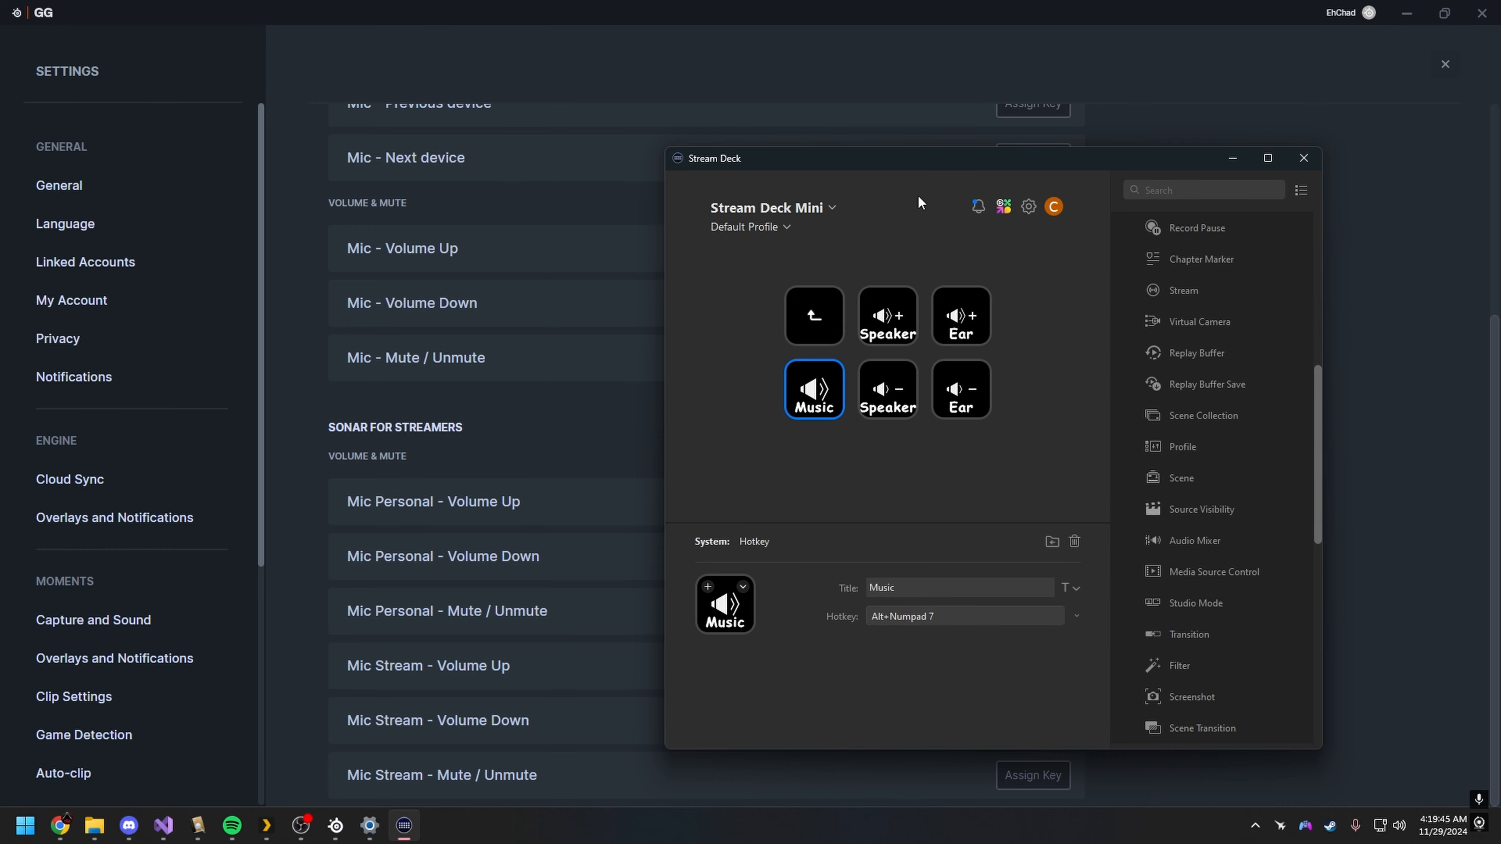
# Step: Reposition the Stream Deck window and return to GG to view the Aux and Media shortcuts
pyautogui.moveTo(895, 164); pyautogui.dragTo(935, 162)
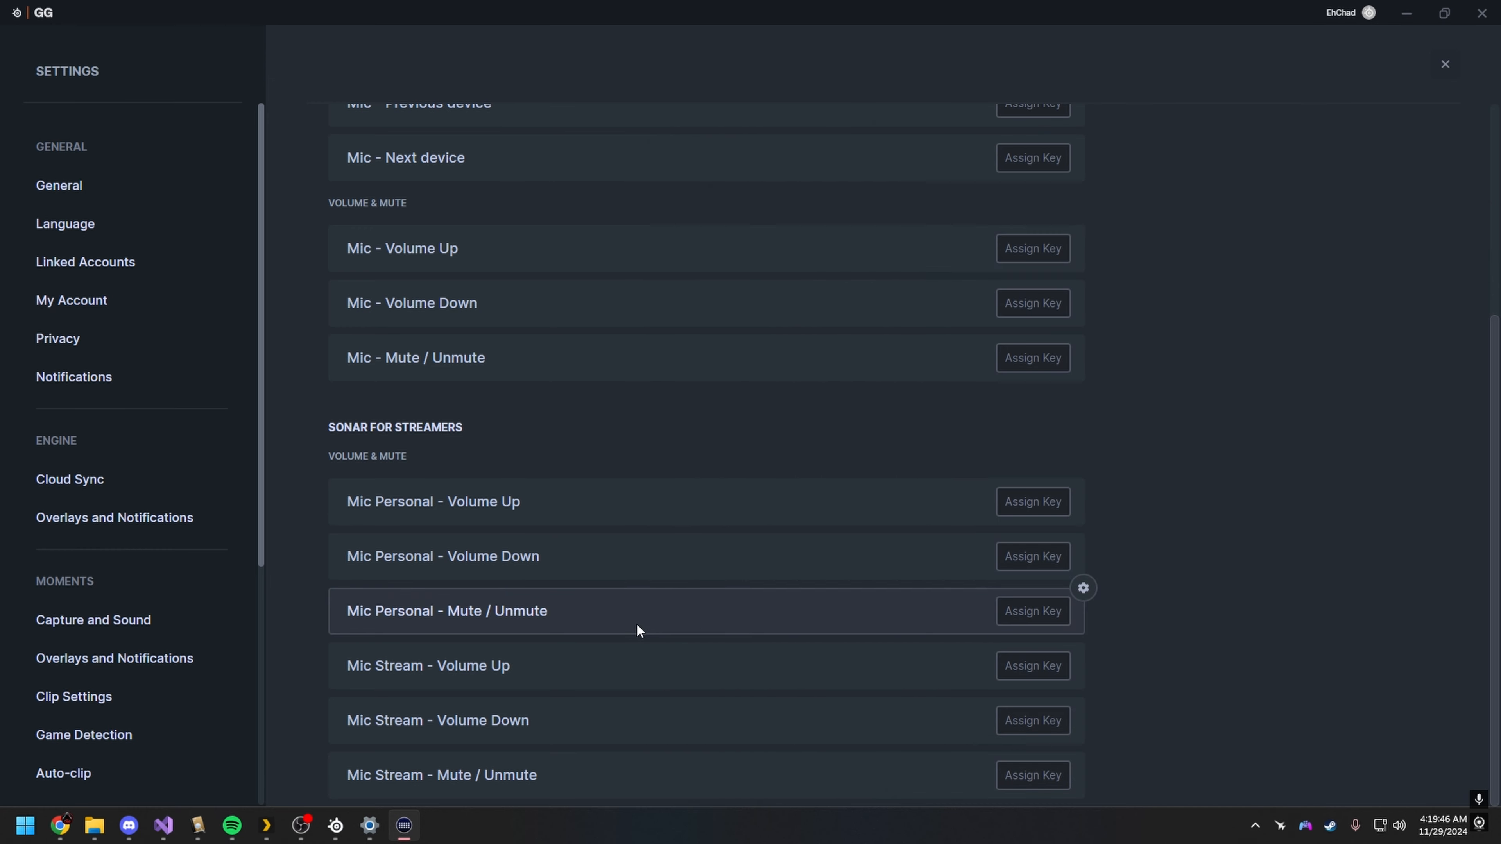
pyautogui.scroll(5, 762, 650)
pyautogui.click(653, 269)
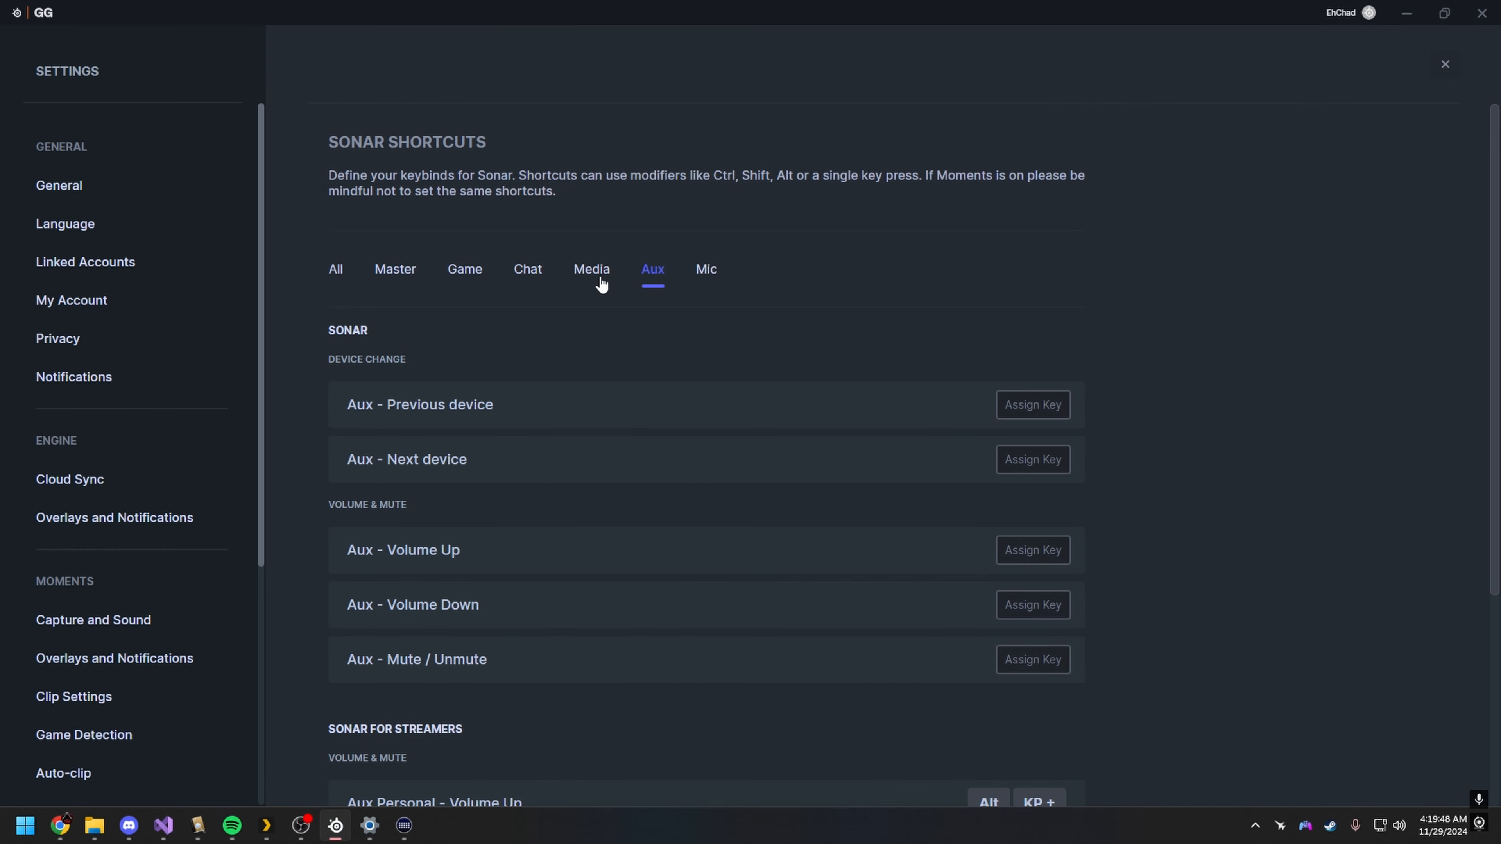
pyautogui.click(592, 269)
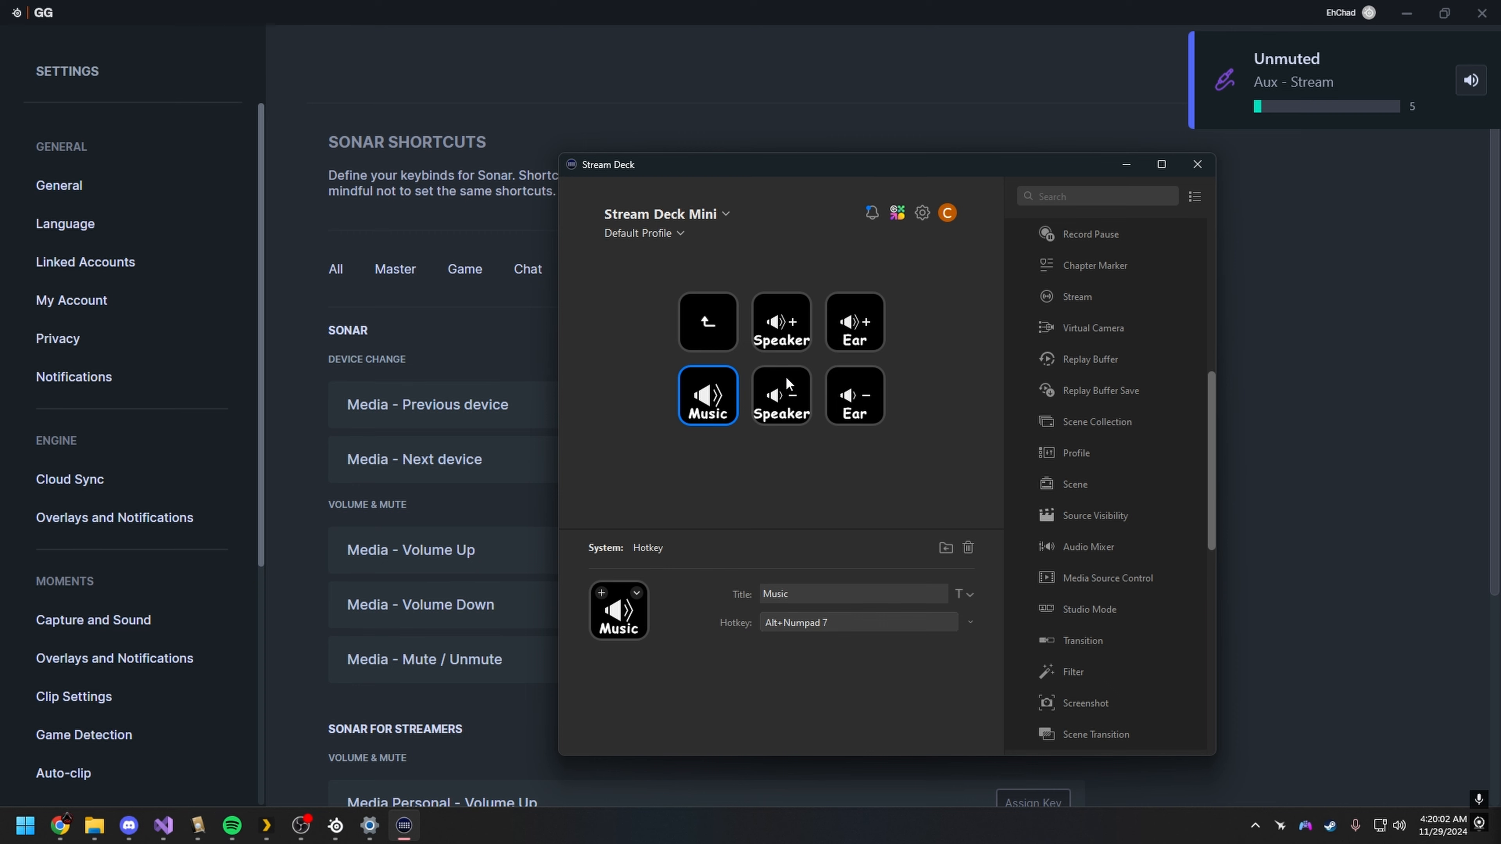
# Step: Toggle the Aux stream mute repeatedly with the Music key's hotkey, leaving the Aux stream unmuted
pyautogui.press('alt+KP_7')
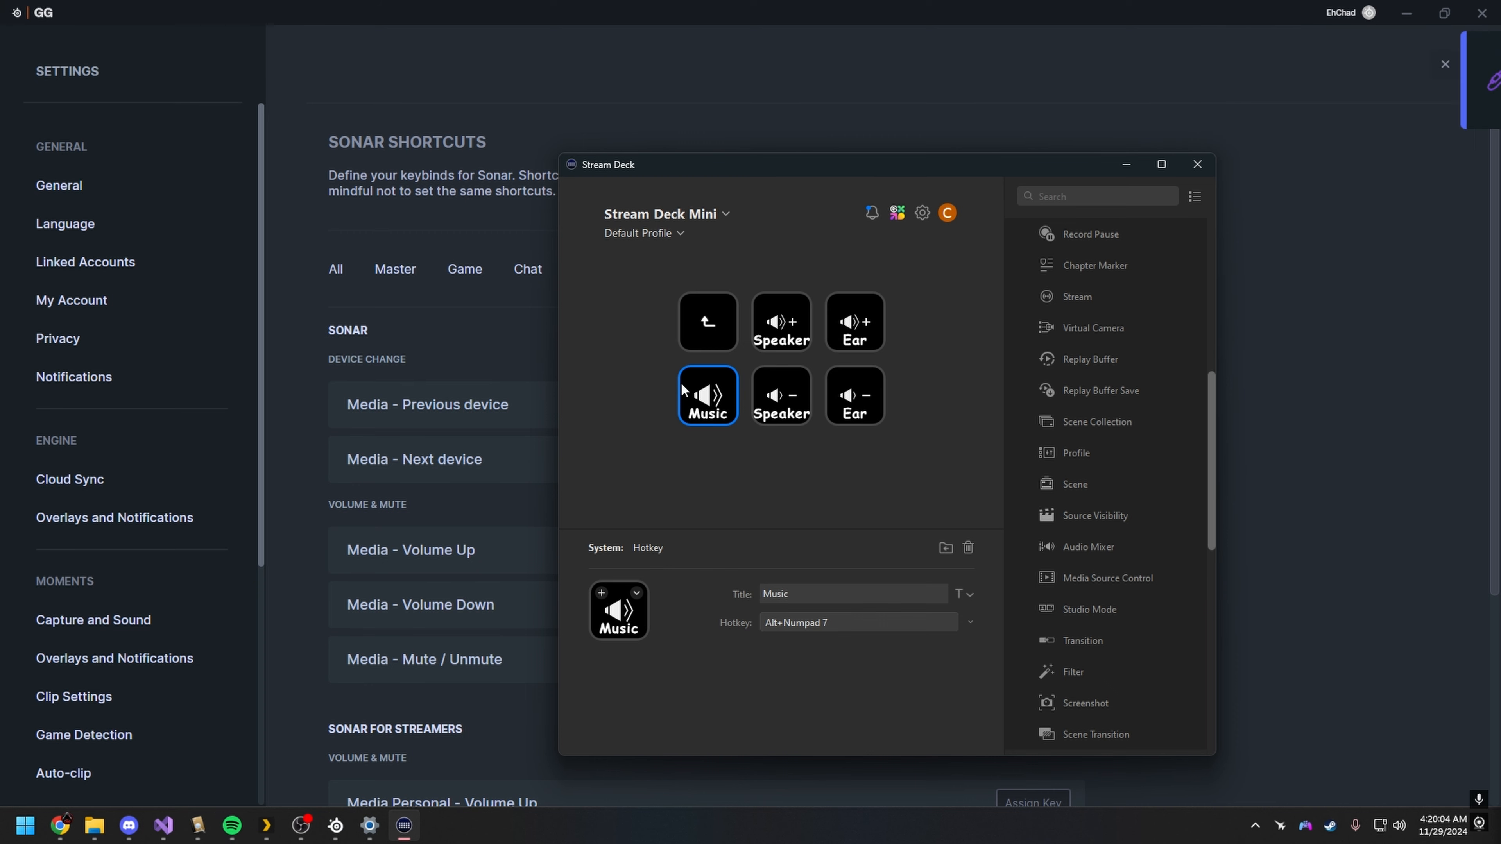
pyautogui.press('alt+KP_7')
pyautogui.press('alt+KP_7')
pyautogui.press('alt+KP_7')
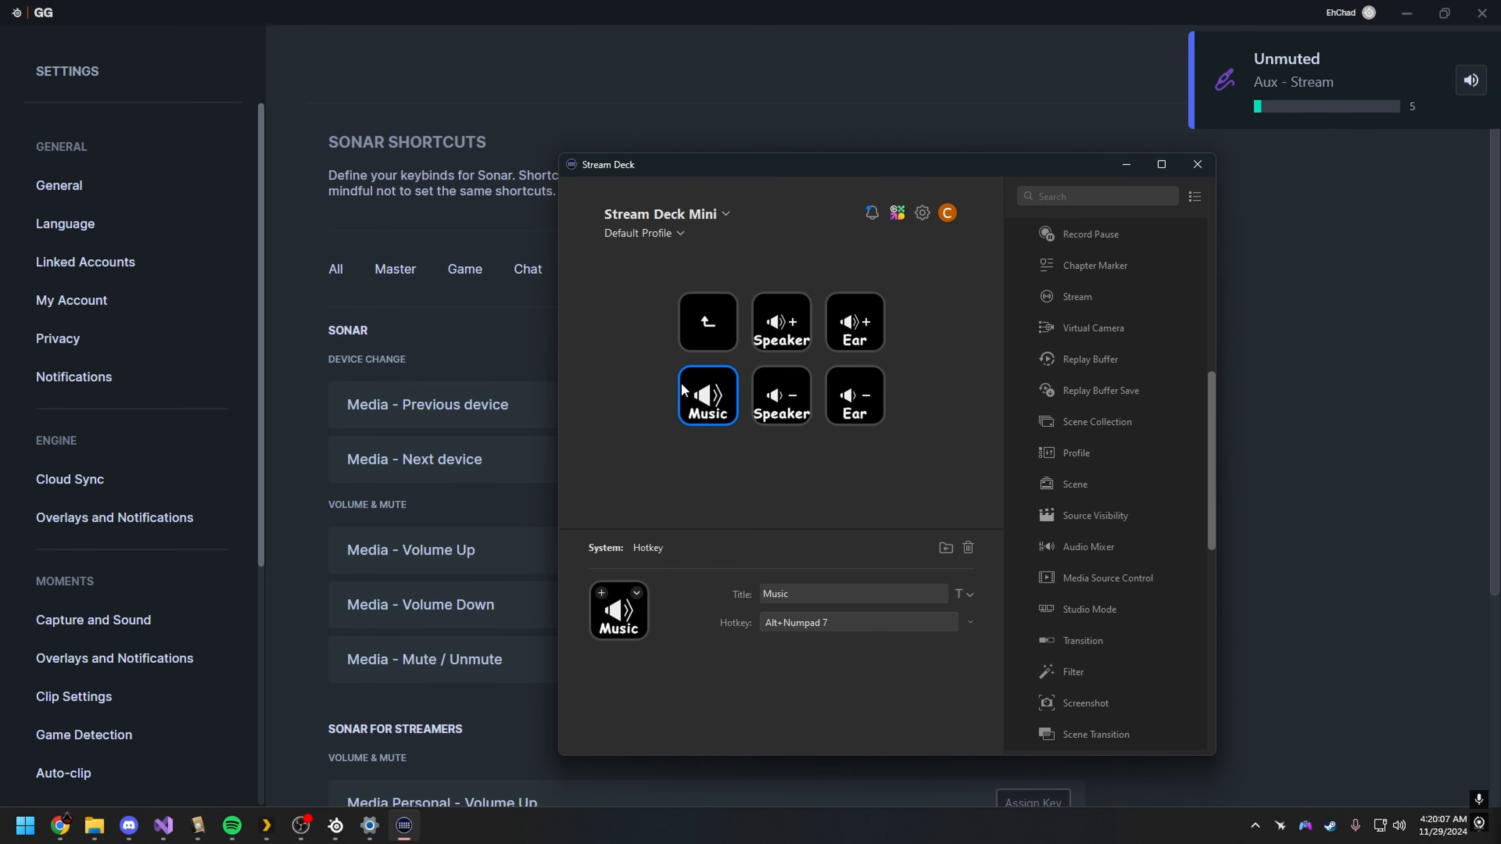
pyautogui.press('alt+KP_7')
pyautogui.press('alt+KP_7')
pyautogui.press('alt+KP_8')
pyautogui.press('alt+KP_9')
pyautogui.press('alt+KP_8')
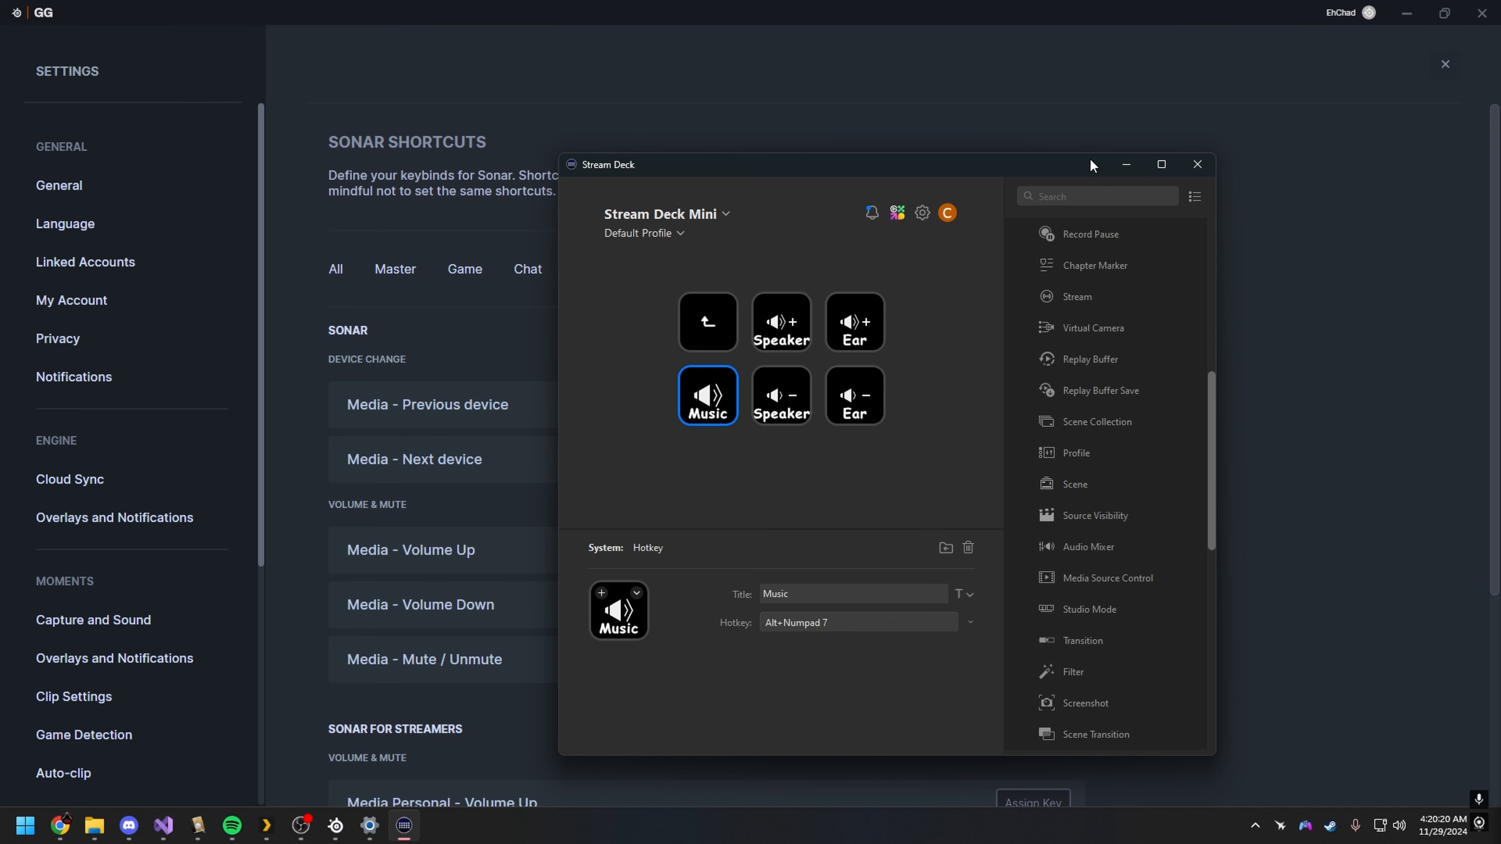
# Step: Raise and lower the Aux personal volume with its assigned shortcuts, ending at 5, and minimize Stream Deck
pyautogui.press('alt+KP_5')
pyautogui.press('alt+KP_5')
pyautogui.press('alt+KP_5')
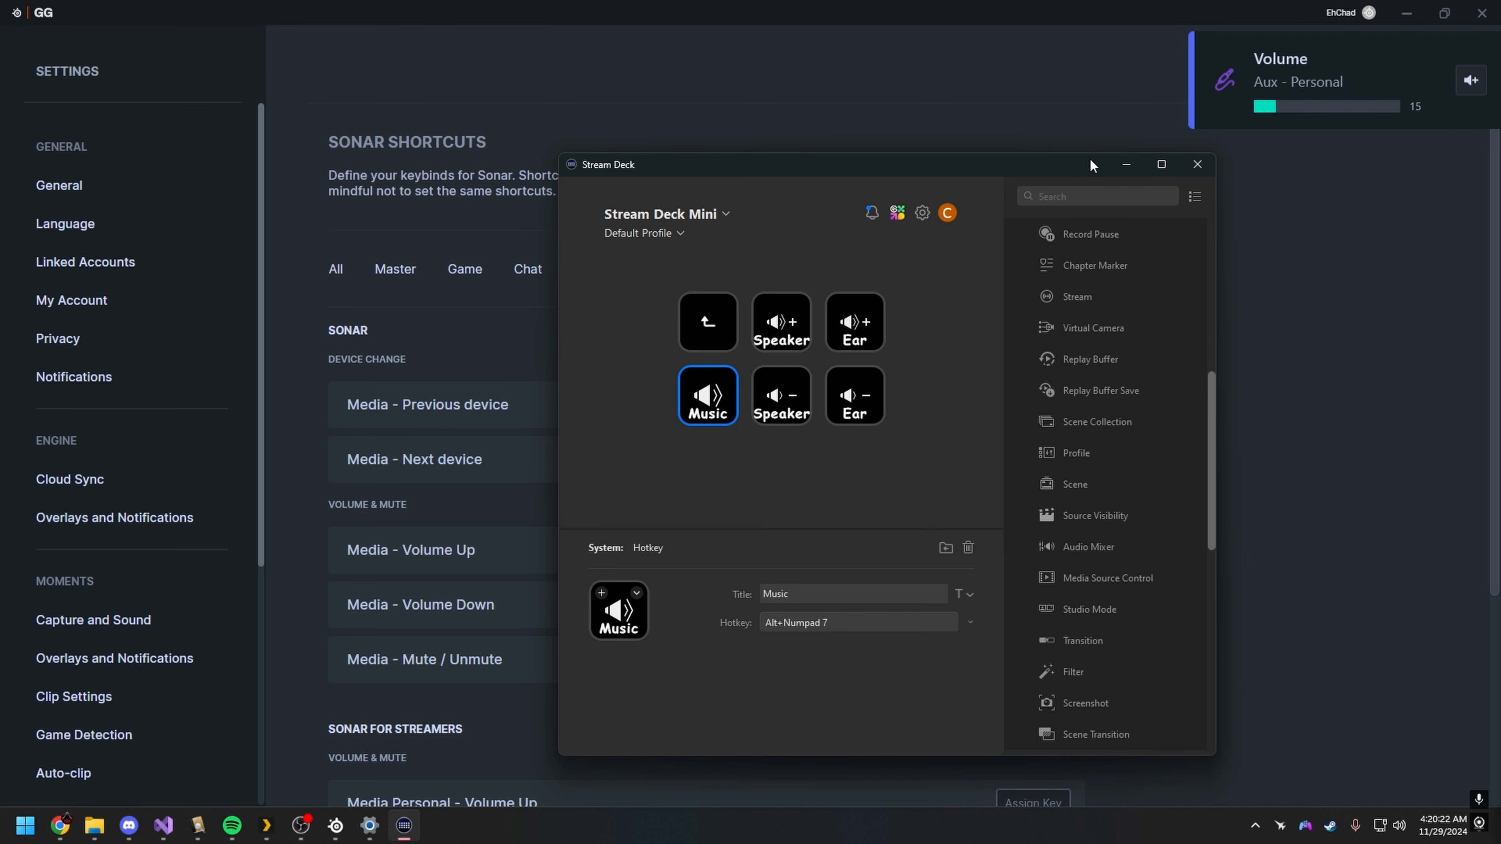
pyautogui.press('alt+KP_5')
pyautogui.press('alt+KP_6')
pyautogui.press('alt+KP_6')
pyautogui.press('alt+KP_6')
pyautogui.click(1127, 164)
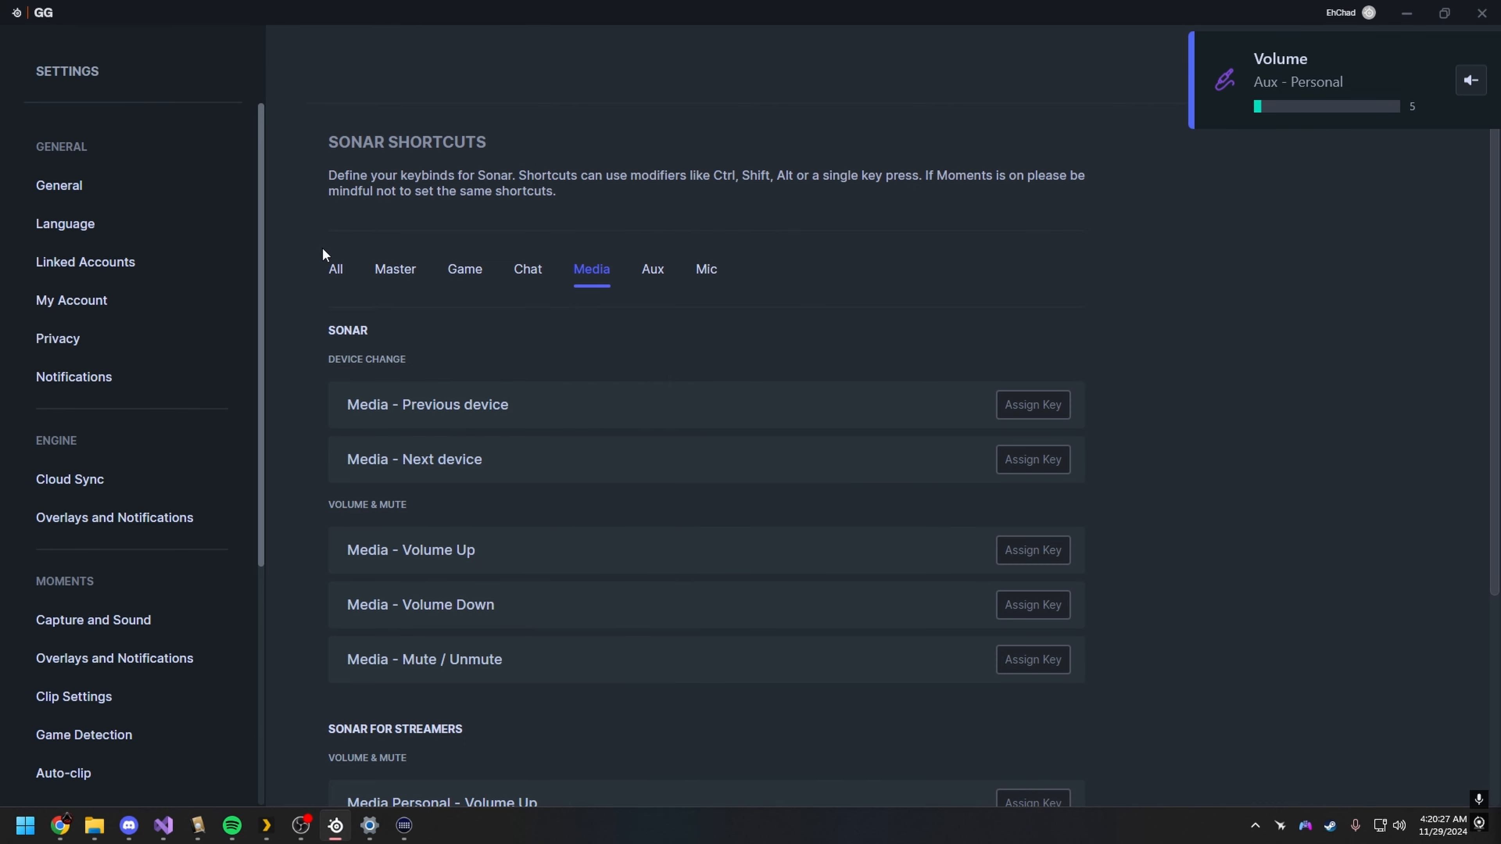
# Step: Review the Media stream shortcuts and check the available options for Media Stream - Volume Up without changing it
pyautogui.scroll(-5, 990, 681)
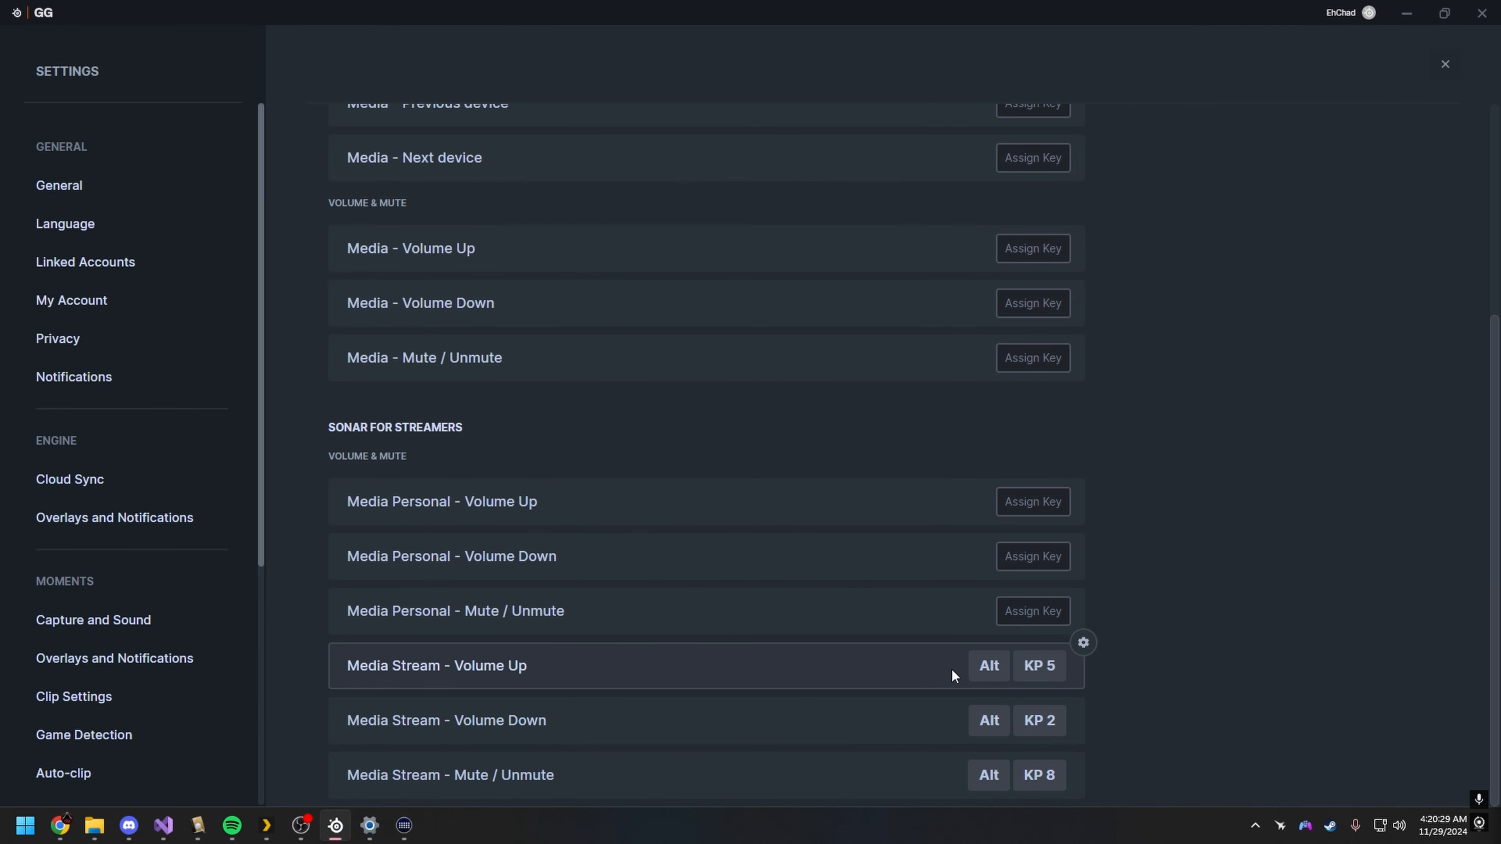
pyautogui.click(1083, 643)
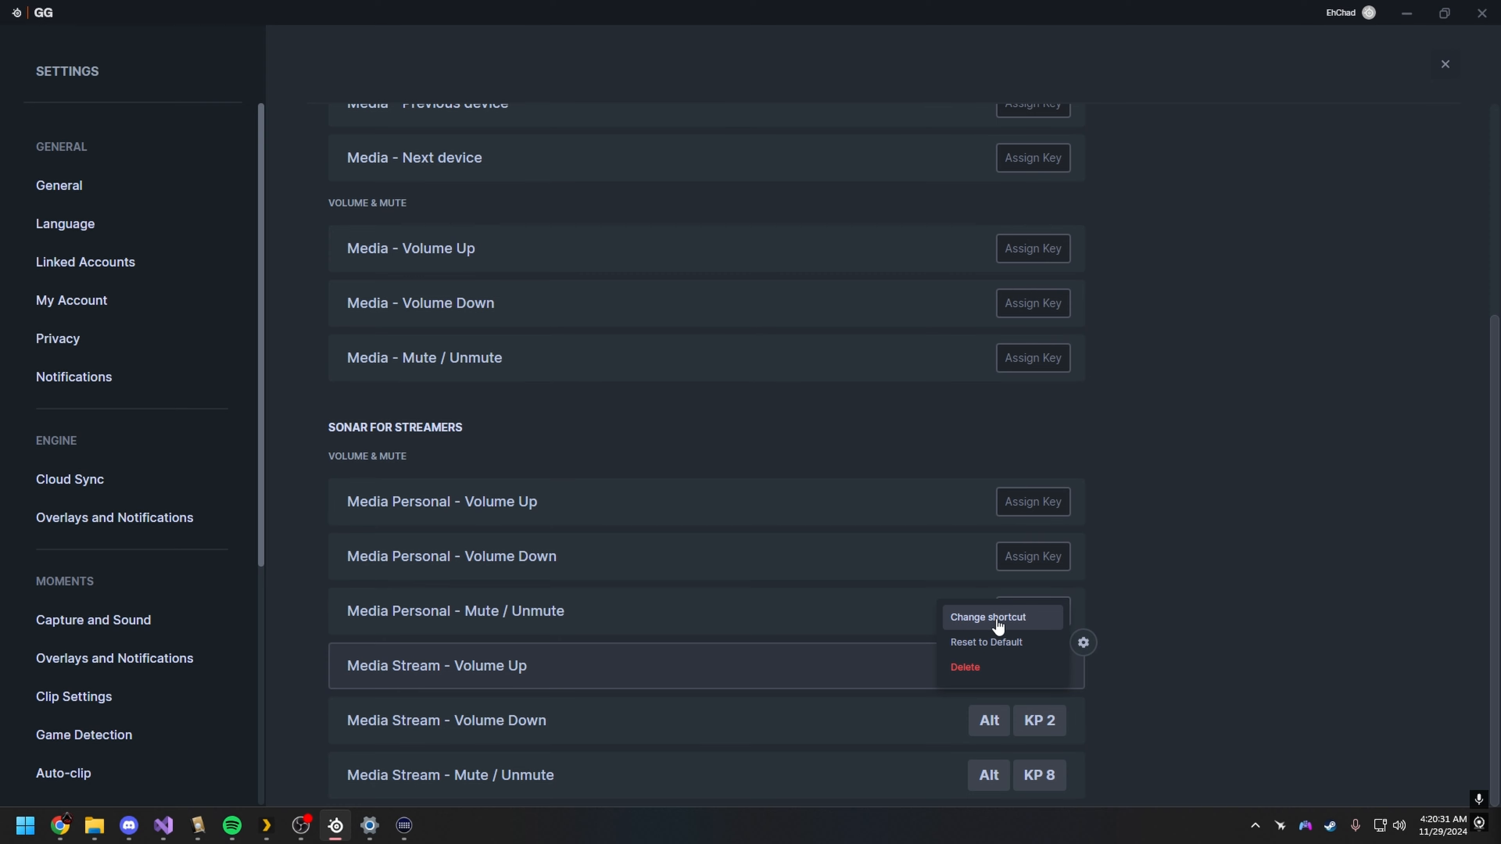
pyautogui.click(1155, 614)
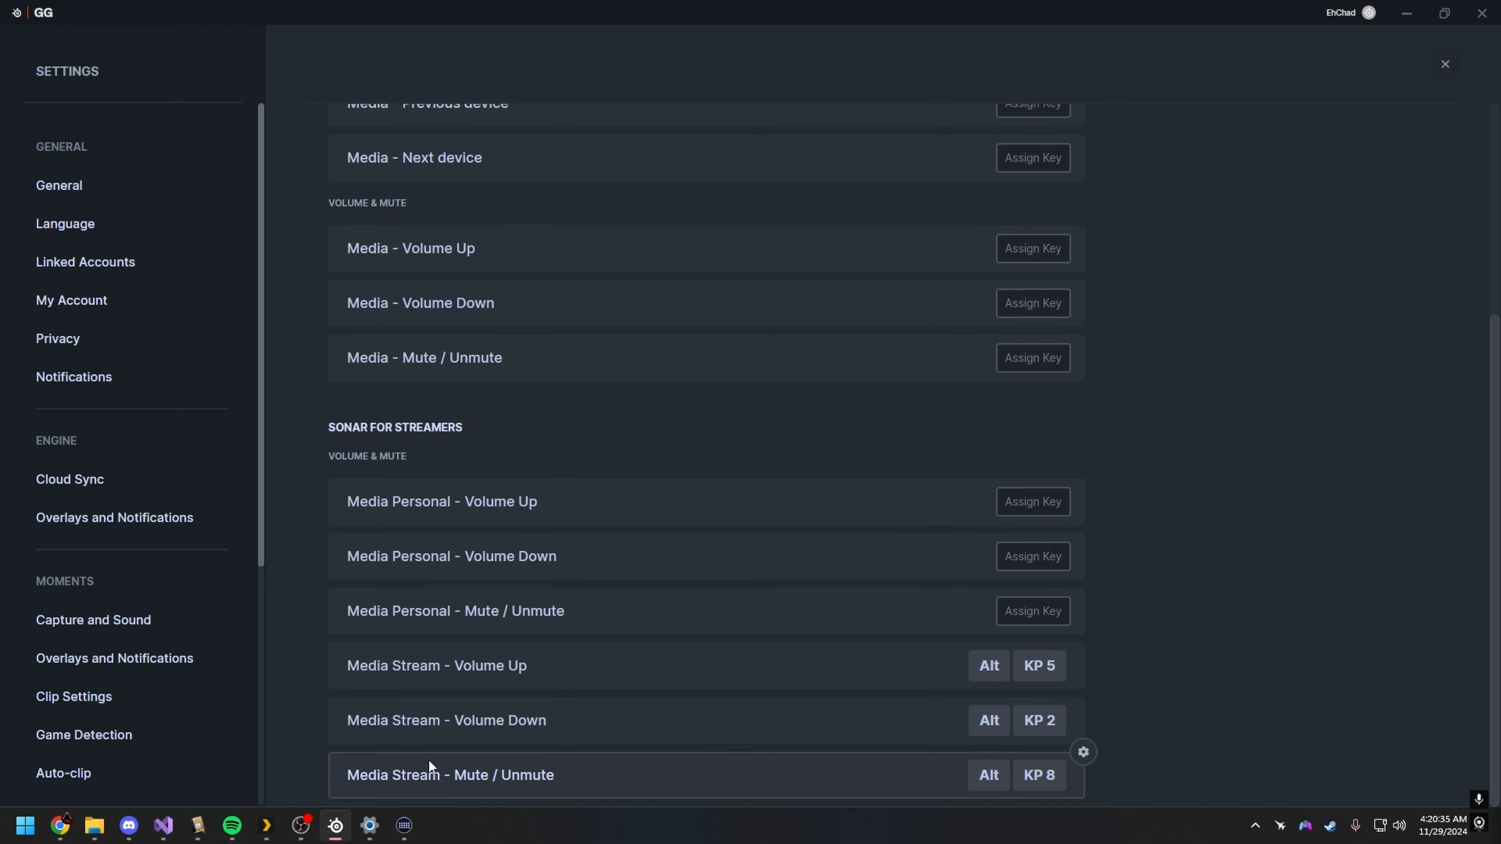
# Step: Repeatedly adjust the Aux personal volume with the volume shortcuts, finish at 5, and close the settings
pyautogui.press('alt+KP_6')
pyautogui.press('alt+KP_3')
pyautogui.press('alt+KP_3')
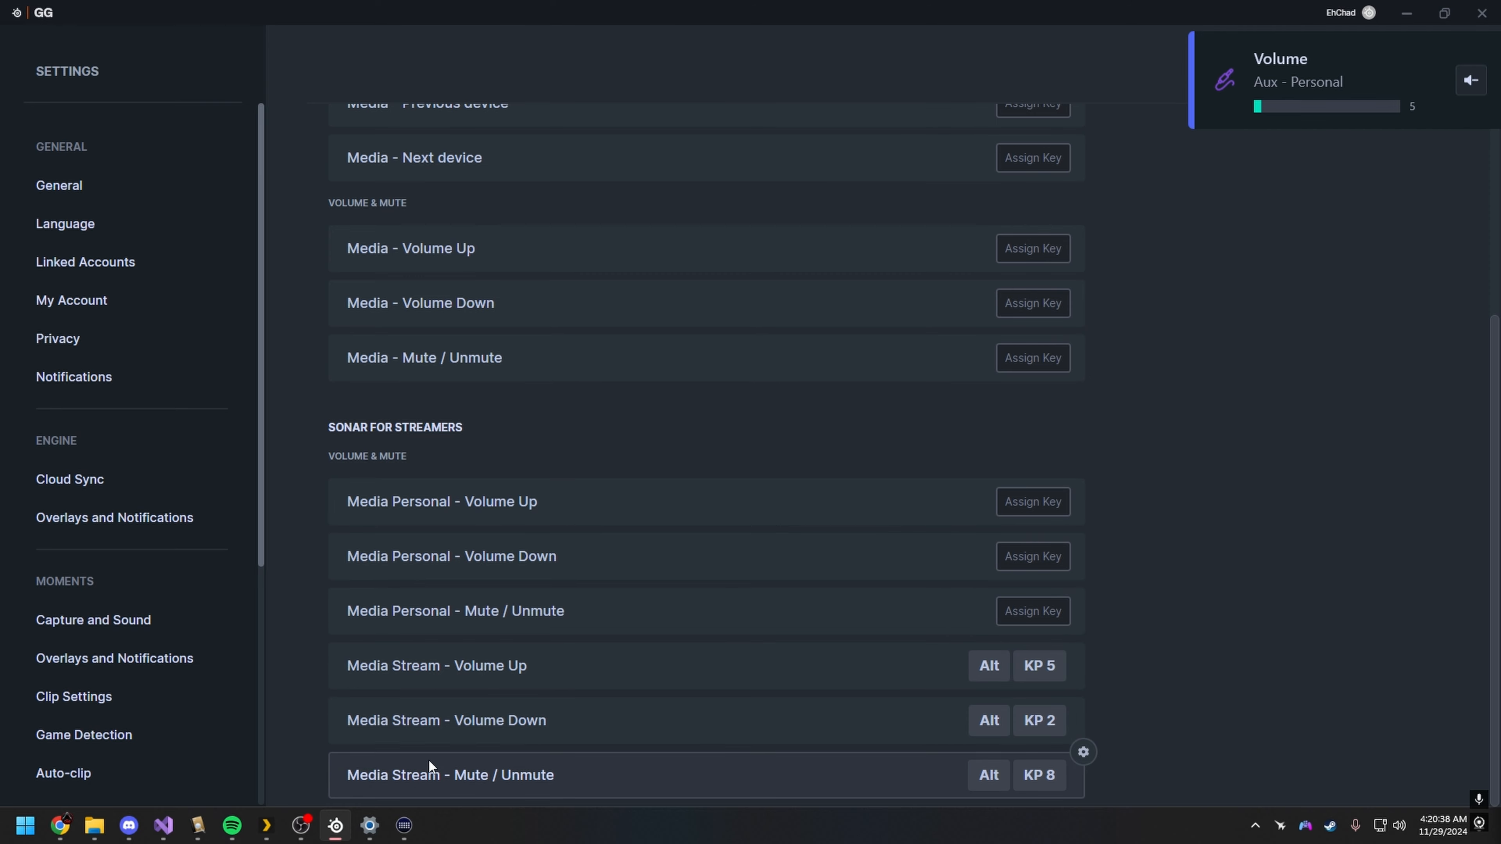
pyautogui.press('alt+KP_6')
pyautogui.press('alt+KP_3')
pyautogui.press('alt+KP_6')
pyautogui.press('alt+KP_6')
pyautogui.press('alt+KP_6')
pyautogui.press('alt+KP_3')
pyautogui.press('alt+KP_3')
pyautogui.press('alt+KP_3')
pyautogui.press('alt+KP_6')
pyautogui.press('alt+KP_3')
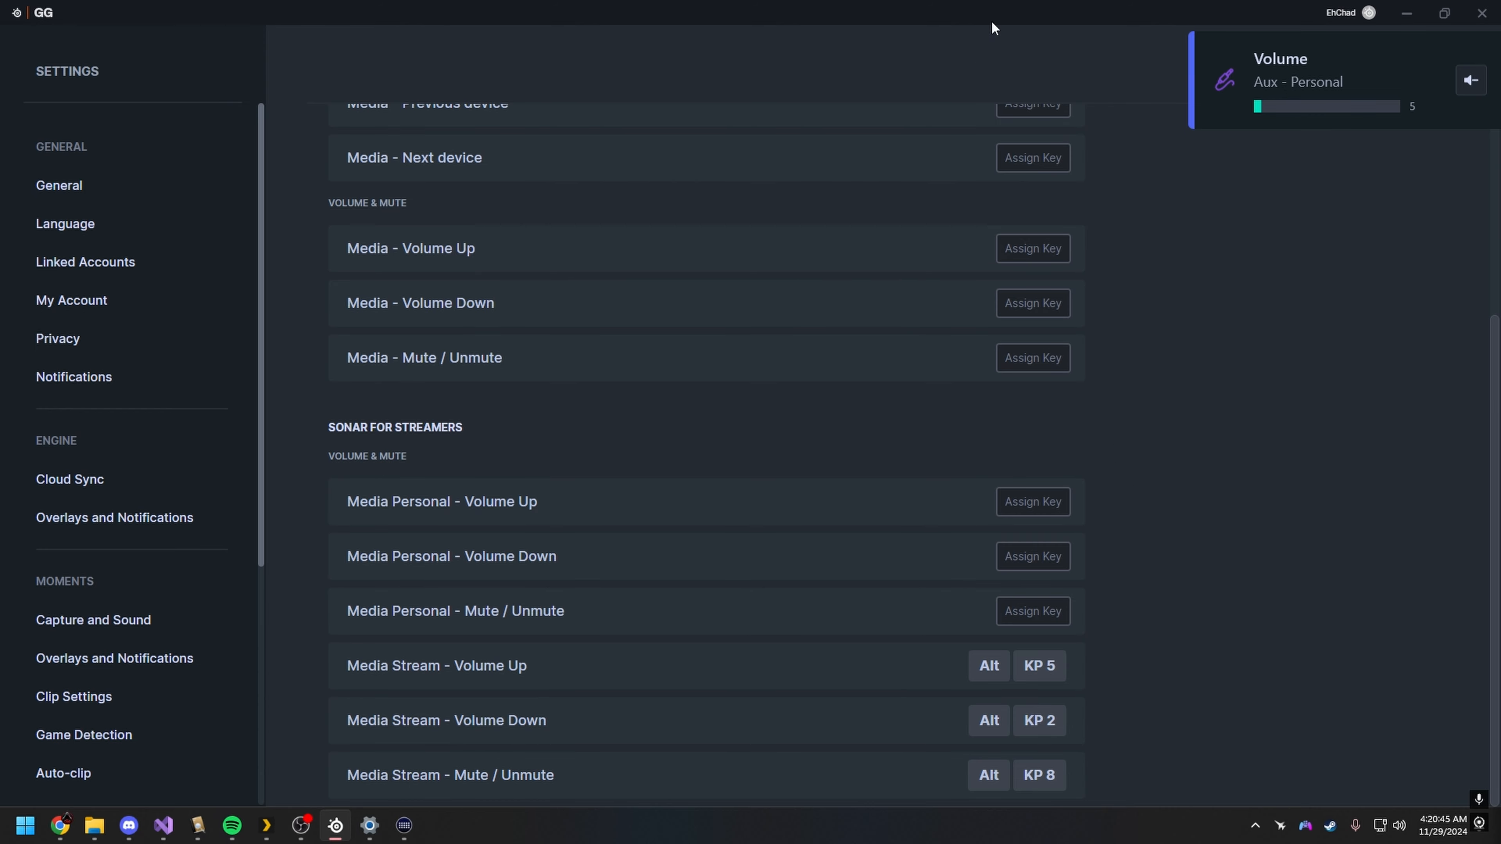
pyautogui.click(1462, 74)
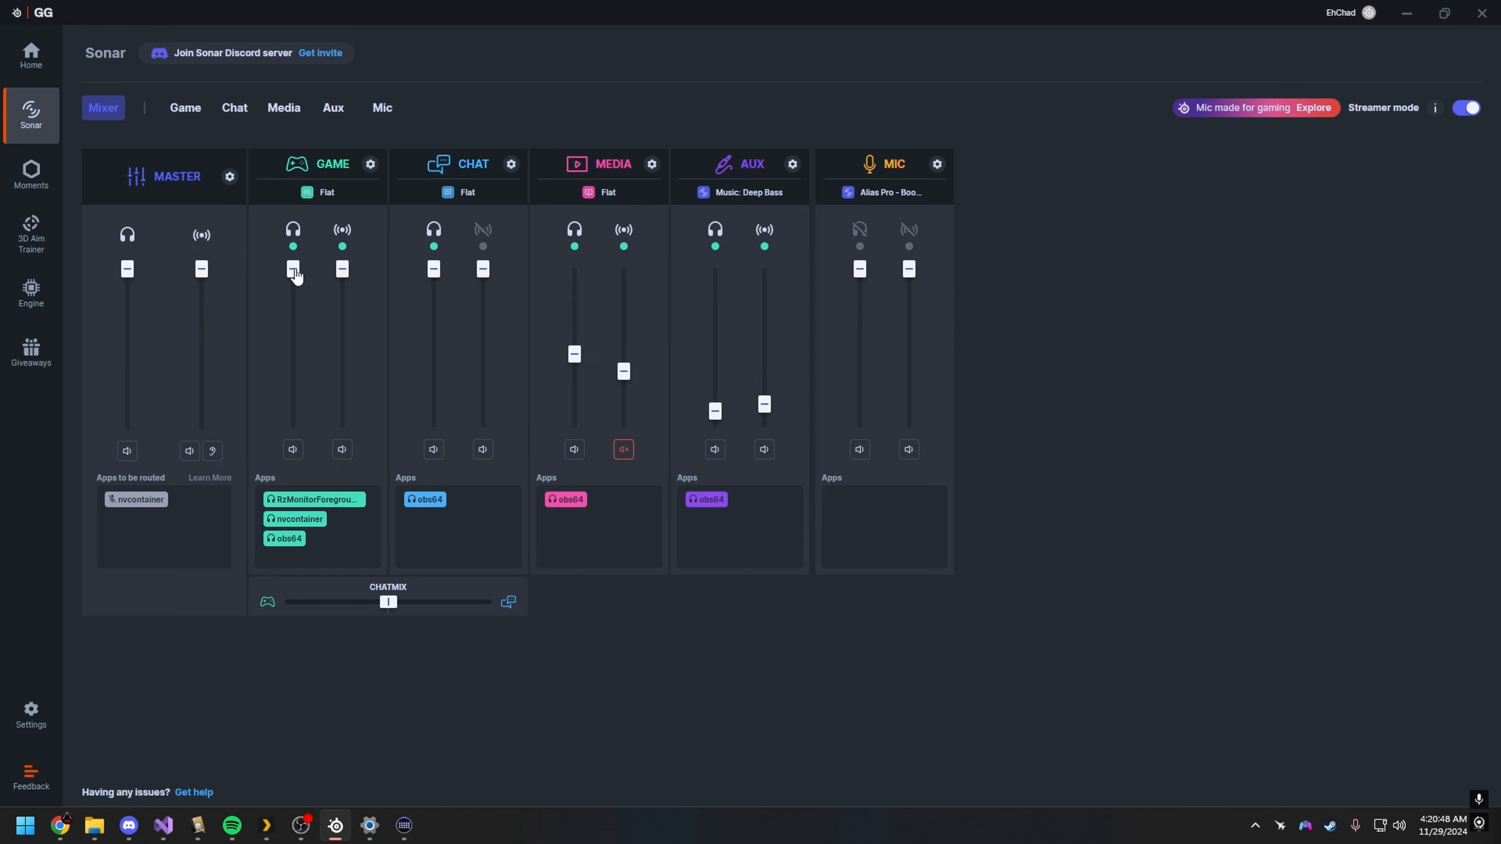
# Step: Raise the Aux and Media personal volumes to their maximum in the Sonar mixer, leaving the Game personal volume at full
pyautogui.moveTo(293, 273); pyautogui.dragTo(382, 260)
pyautogui.moveTo(708, 414); pyautogui.dragTo(713, 263)
pyautogui.moveTo(578, 373); pyautogui.dragTo(577, 144)
# Step: Lower the Aux personal volume to about 20 with its volume-down shortcut
pyautogui.press('XF86AudioLowerVolume')
pyautogui.press('XF86AudioLowerVolume')
pyautogui.press('XF86AudioLowerVolume')
pyautogui.press('XF86AudioLowerVolume')
pyautogui.press('XF86AudioLowerVolume')
pyautogui.press('XF86AudioLowerVolume')
pyautogui.press('XF86AudioLowerVolume')
pyautogui.press('XF86AudioLowerVolume')
pyautogui.press('XF86AudioLowerVolume')
pyautogui.press('XF86AudioLowerVolume')
pyautogui.press('XF86AudioLowerVolume')
pyautogui.press('XF86AudioLowerVolume')
pyautogui.press('XF86AudioLowerVolume')
pyautogui.press('XF86AudioLowerVolume')
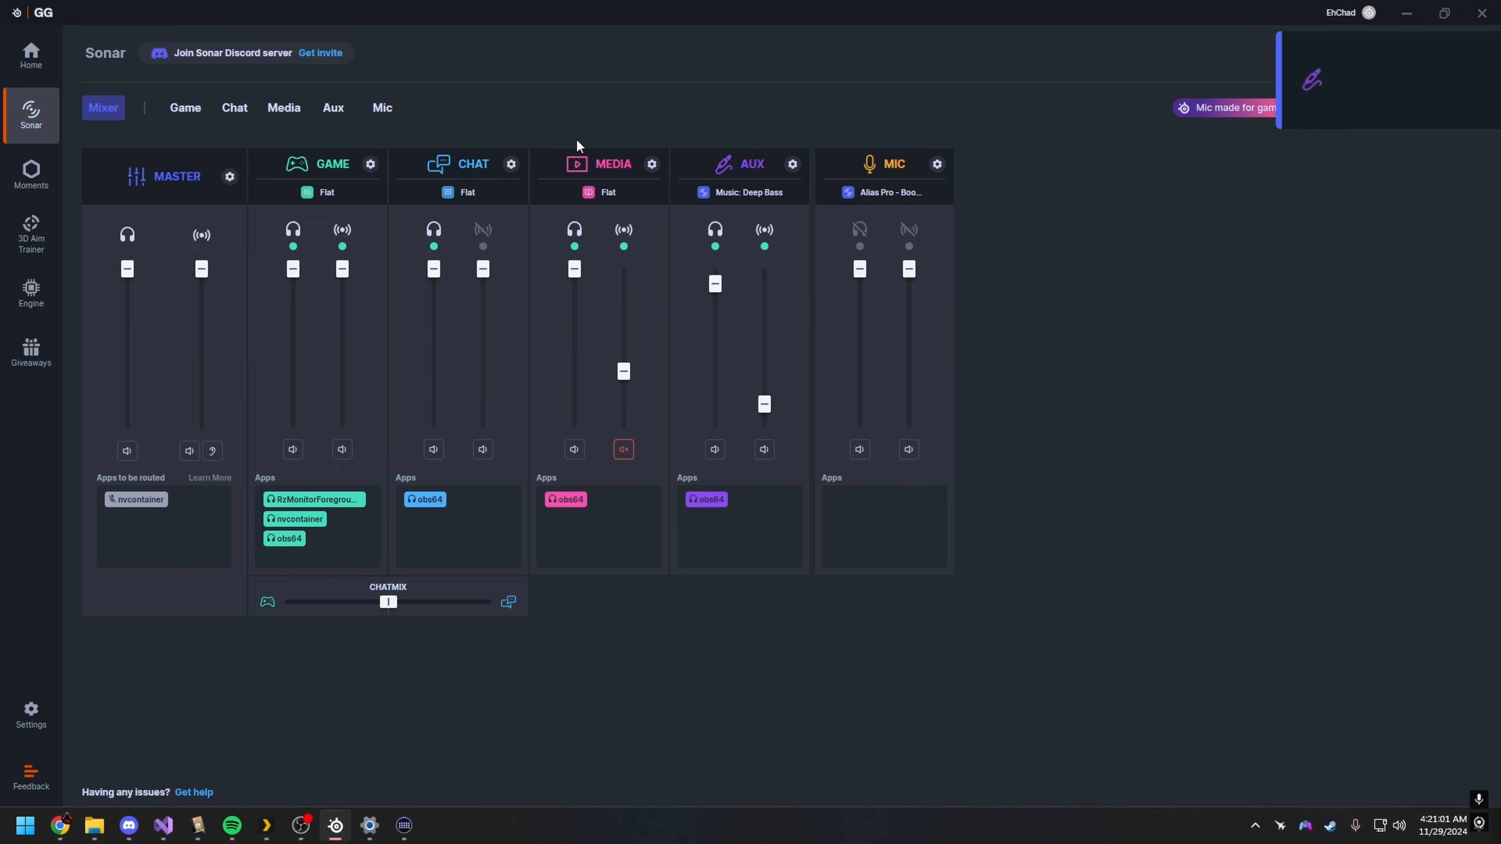
pyautogui.press('XF86AudioLowerVolume')
pyautogui.press('XF86AudioLowerVolume')
pyautogui.press('XF86AudioLowerVolume')
pyautogui.press('XF86AudioLowerVolume')
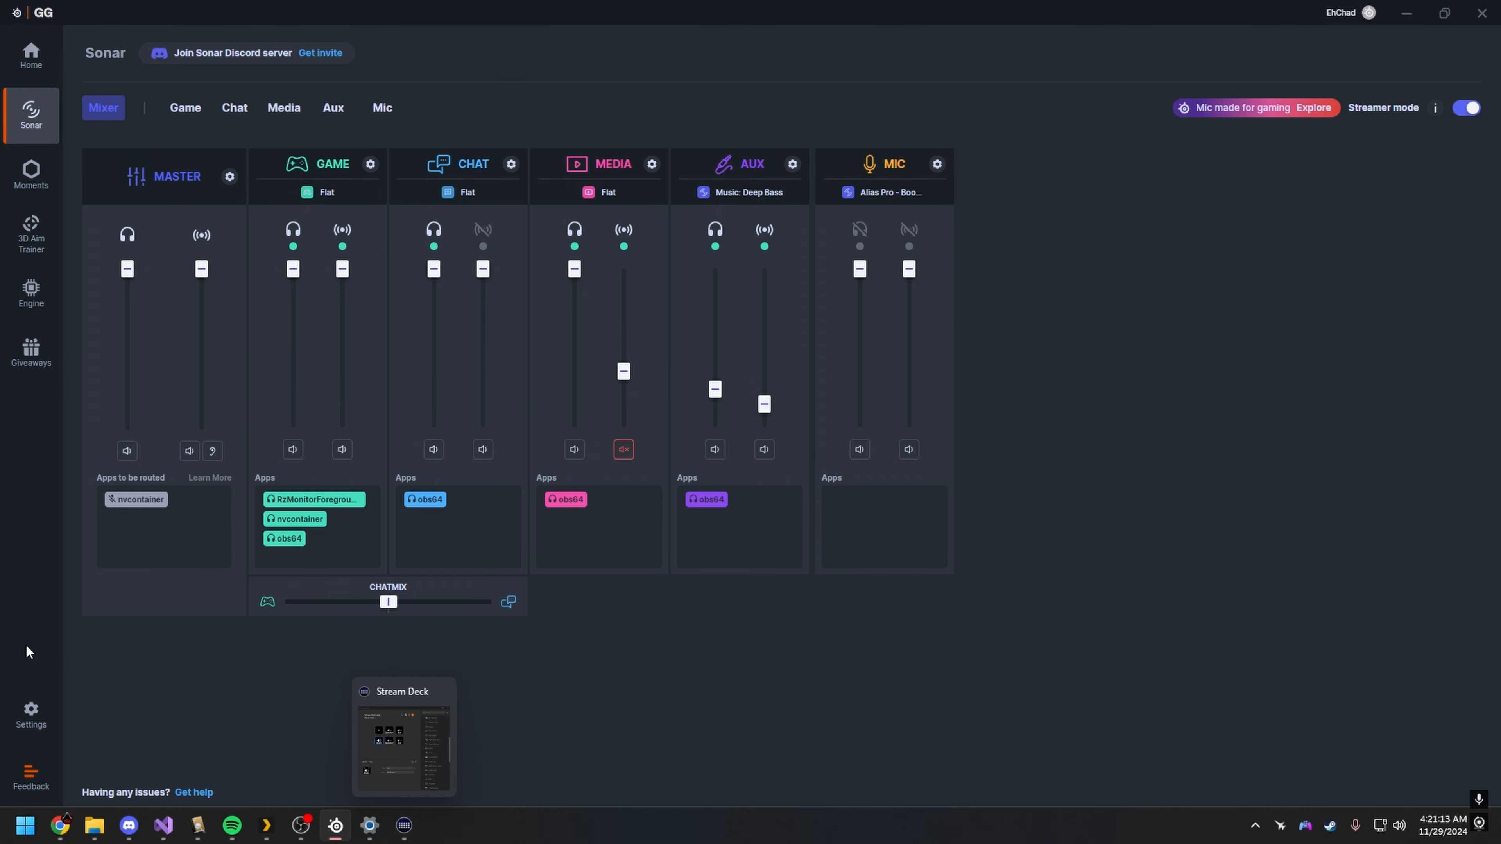
# Step: Open the Media shortcuts in the settings and test the assigned Media Stream - Volume Up shortcut
pyautogui.click(30, 711)
pyautogui.click(580, 284)
pyautogui.scroll(-4, 632, 533)
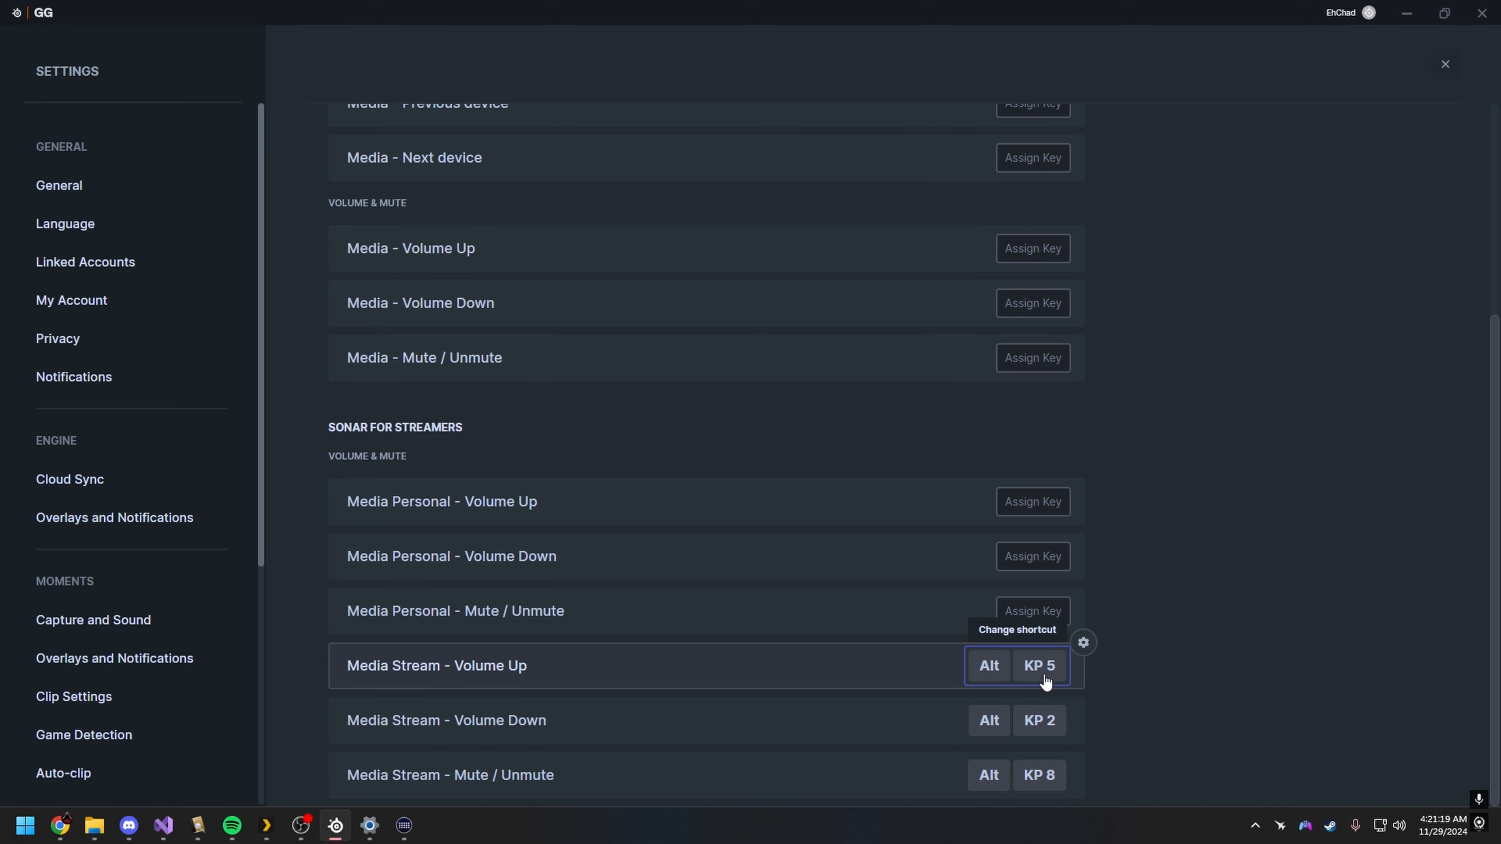
pyautogui.press('alt+KP_5')
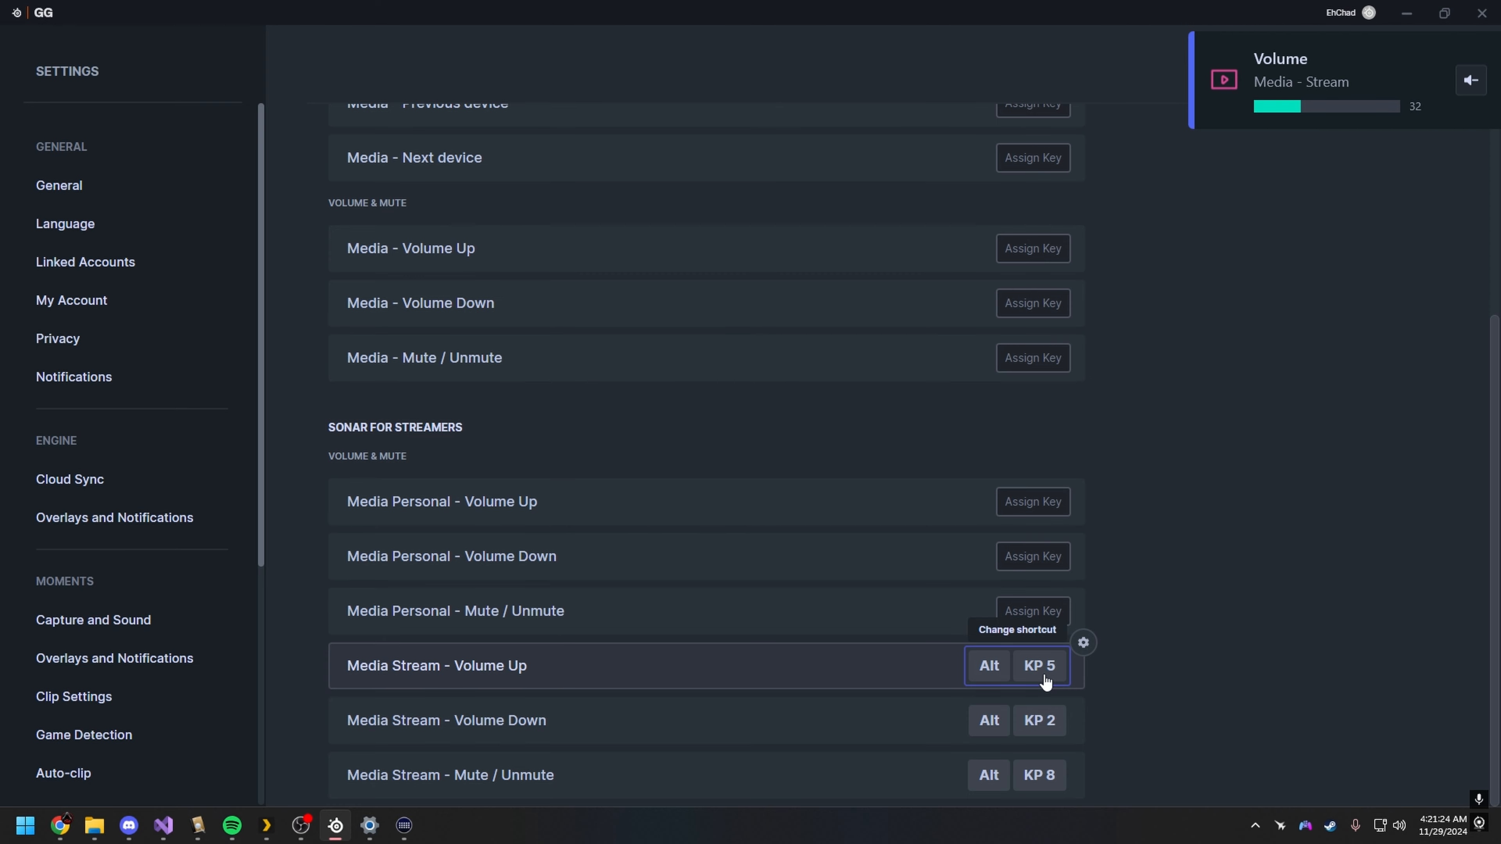
# Step: Switch to Stream Deck, collapse the OBS Studio actions, search the action list for "hotkey" and reposition the window
pyautogui.click(404, 825)
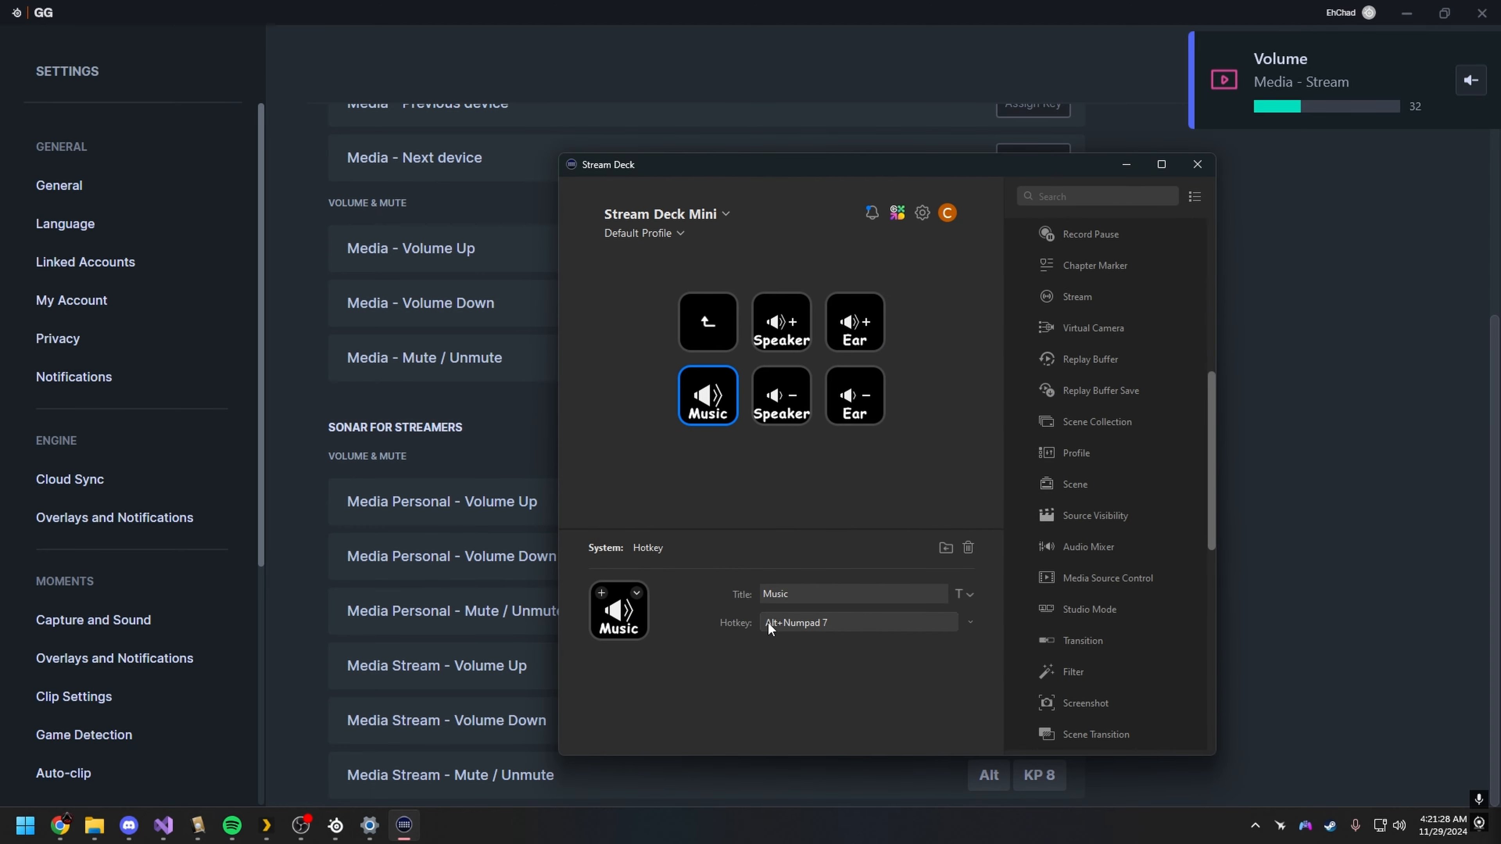
pyautogui.scroll(-5, 1074, 598)
pyautogui.scroll(10, 1138, 683)
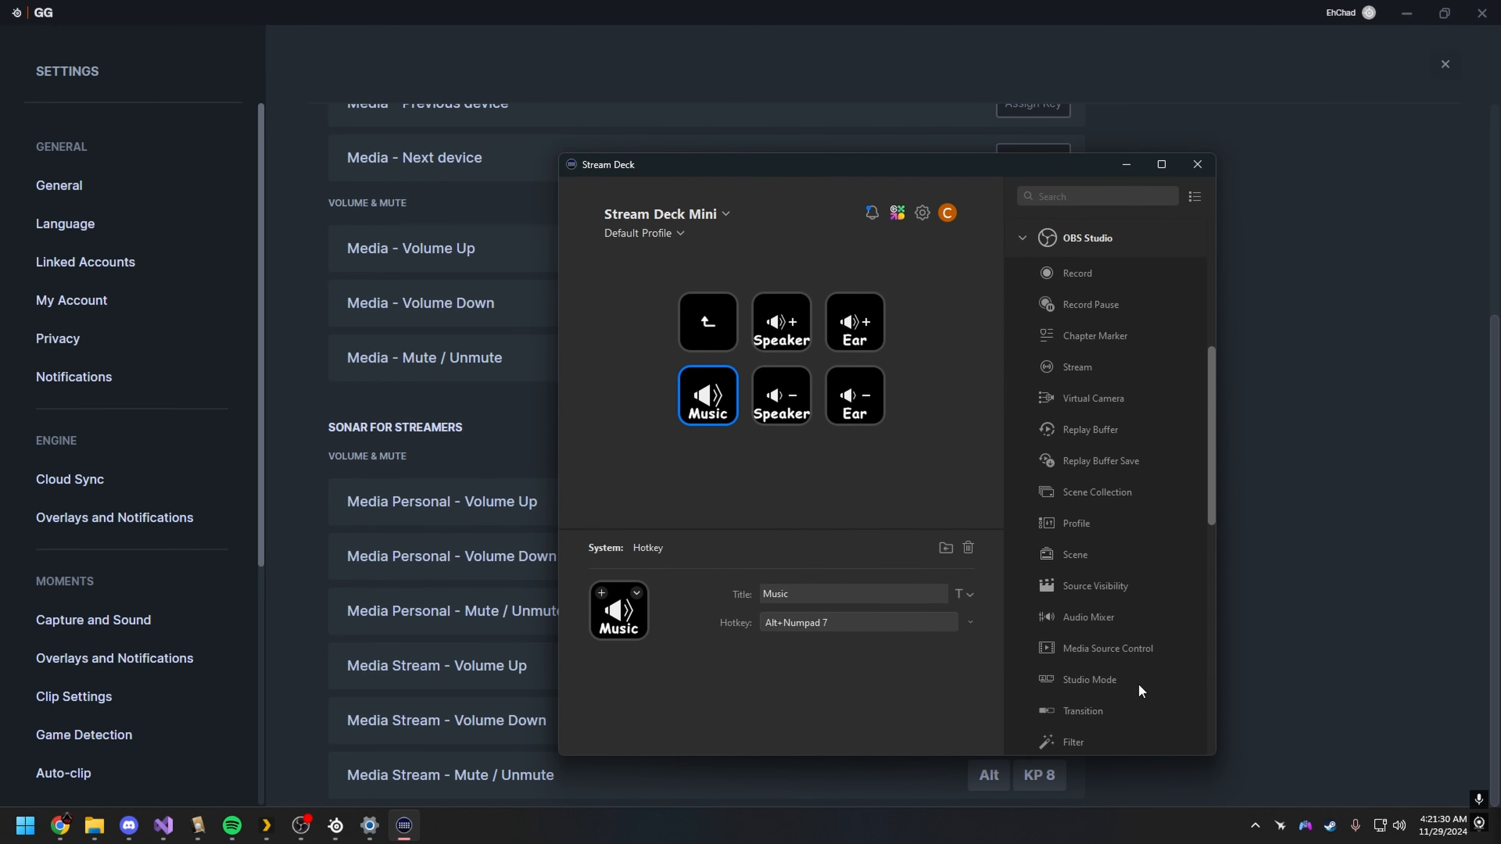
pyautogui.scroll(-5, 1136, 693)
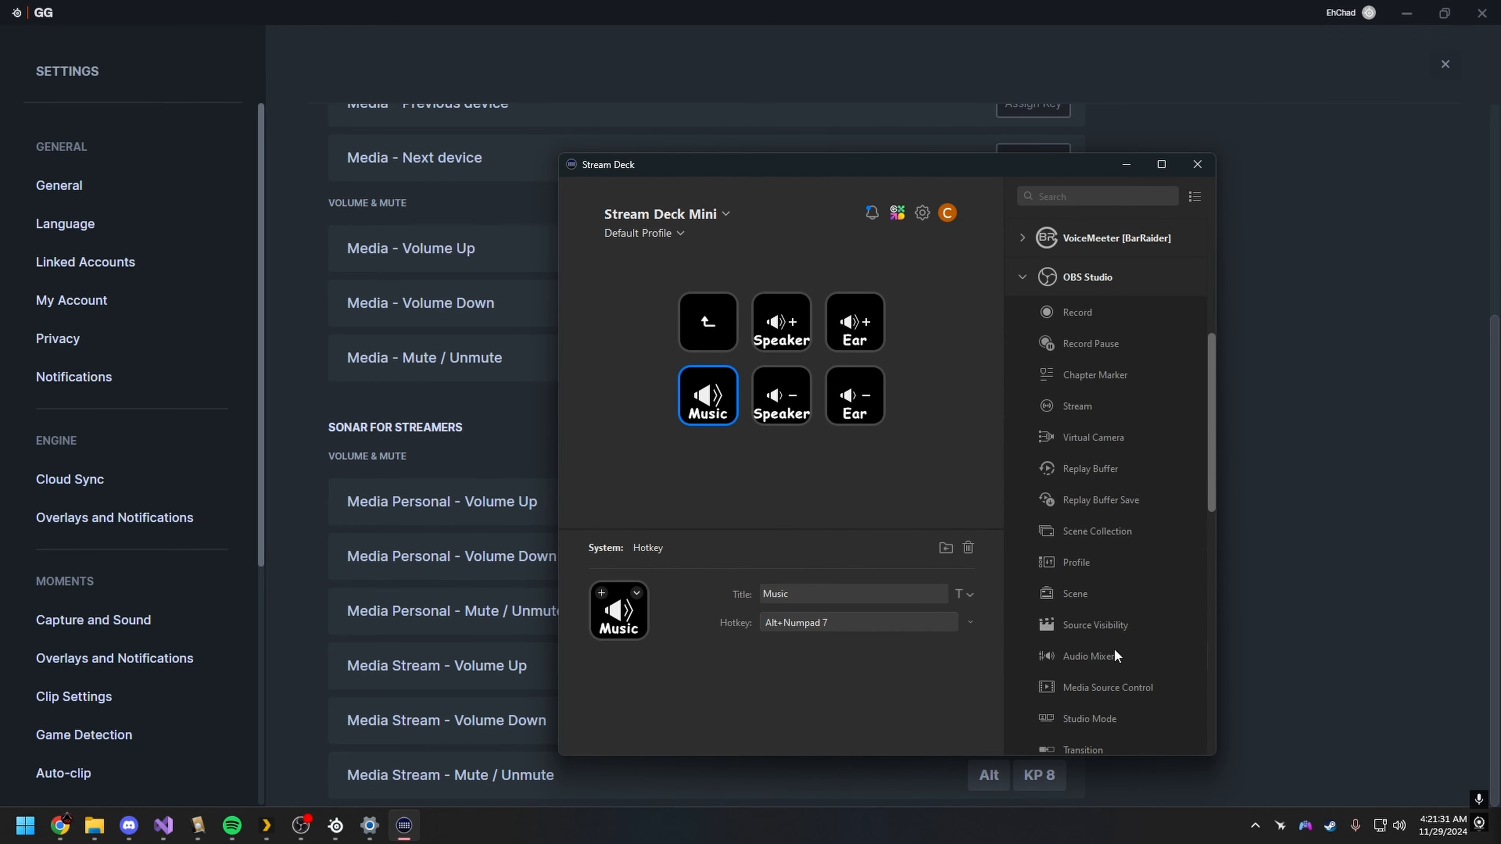
pyautogui.click(1023, 282)
pyautogui.scroll(-3, 1064, 461)
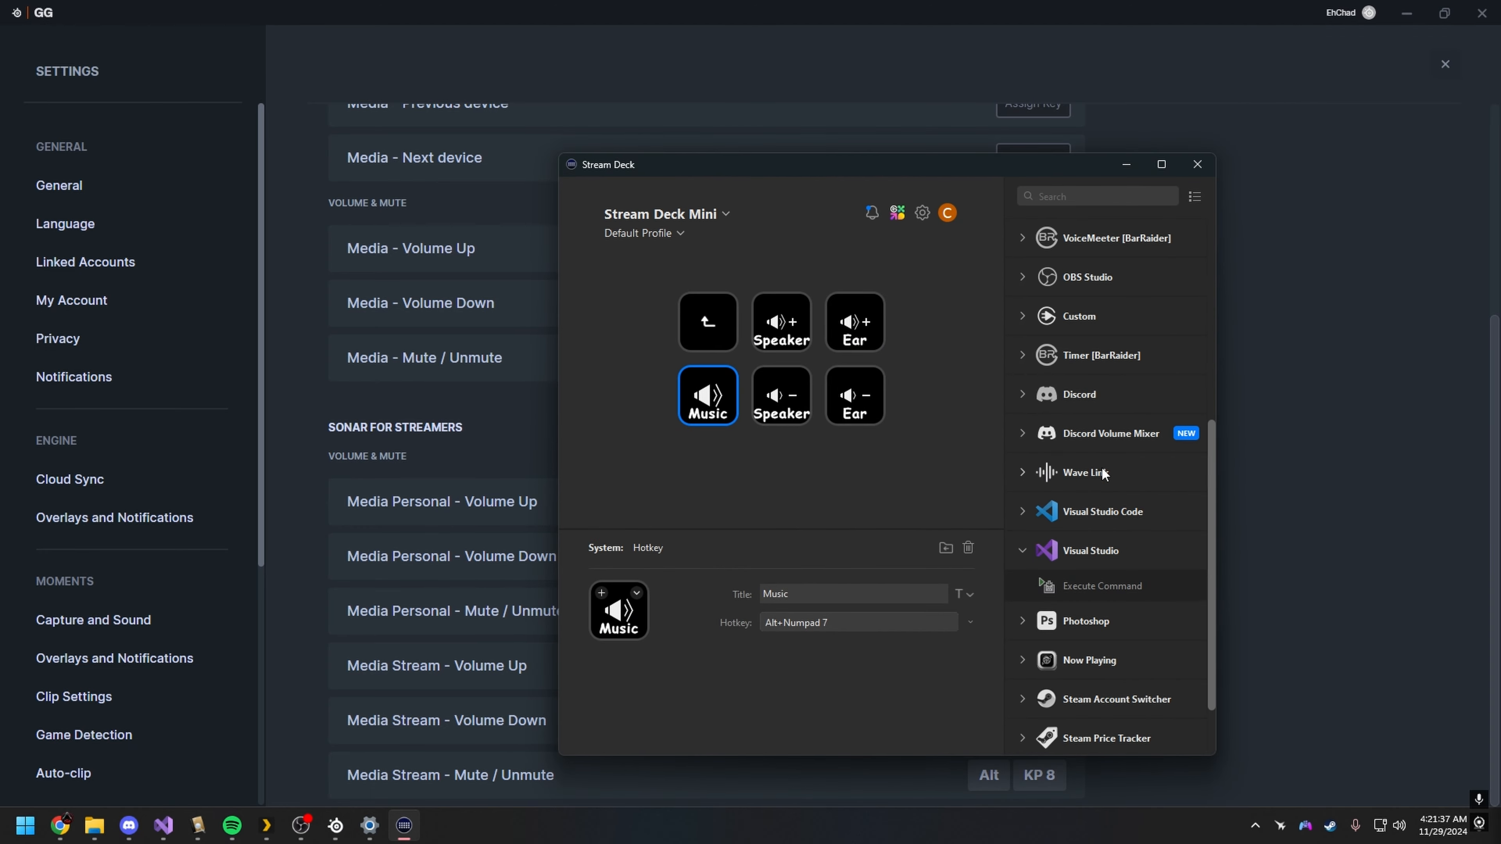
pyautogui.click(1094, 195)
pyautogui.write('hotkey')
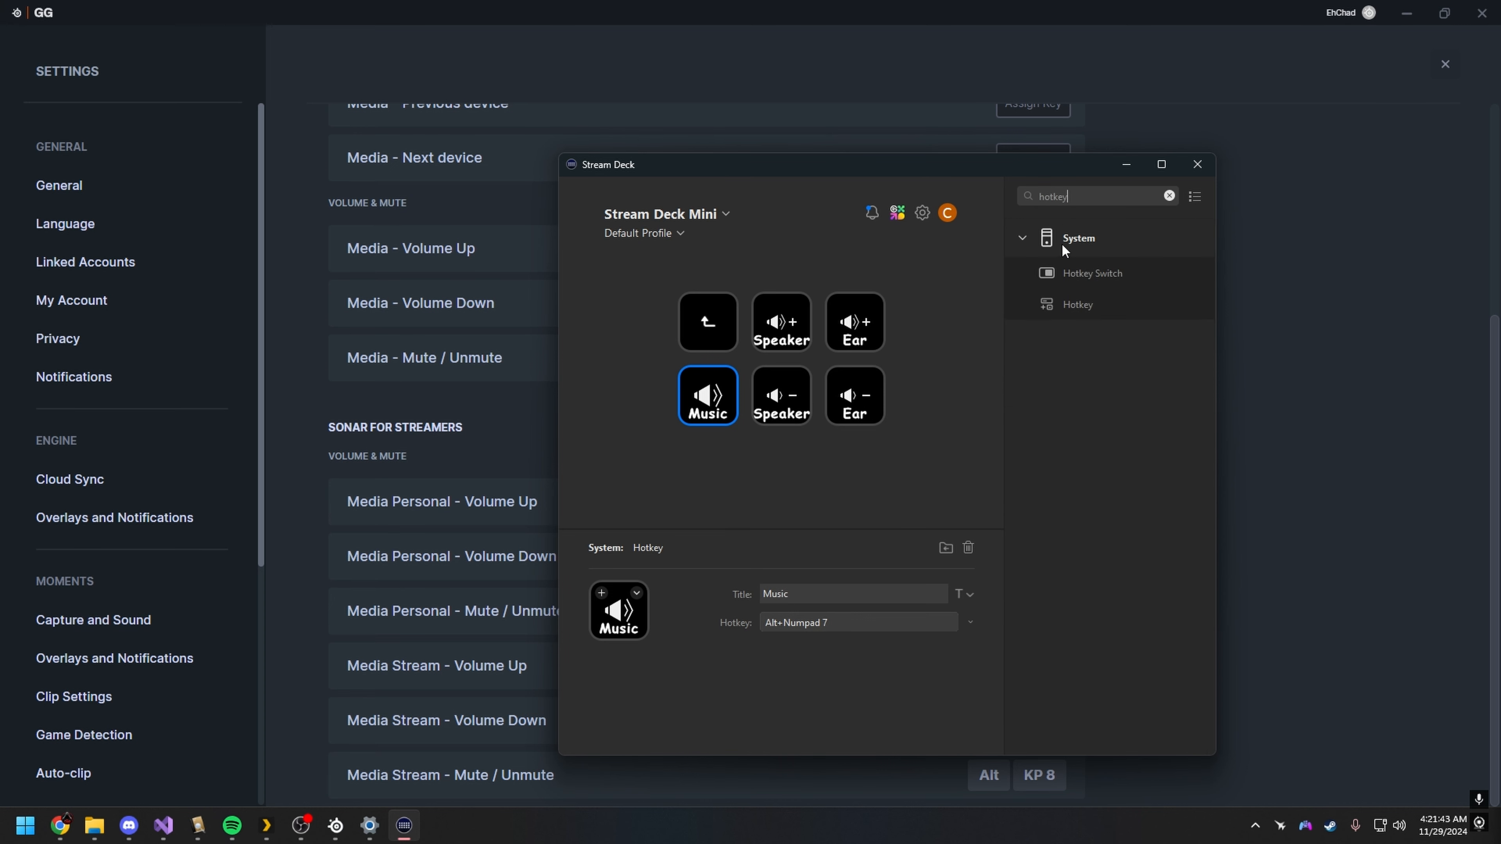
pyautogui.moveTo(875, 166); pyautogui.dragTo(778, 147)
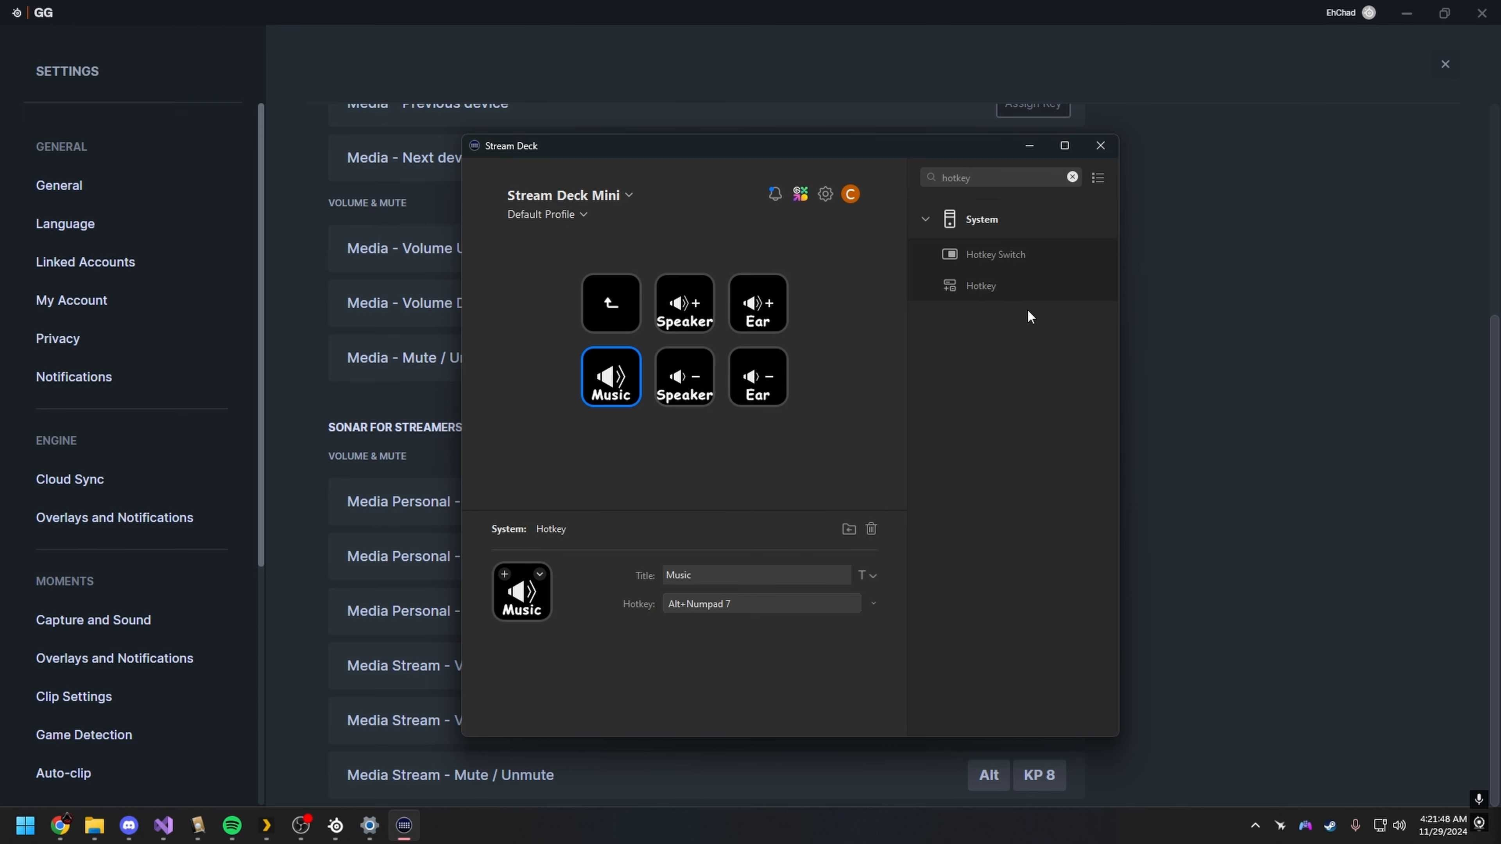
# Step: Review the hotkeys of the Speaker and Music keys, and mute and unmute the Aux stream with the Music key's hotkey
pyautogui.click(693, 380)
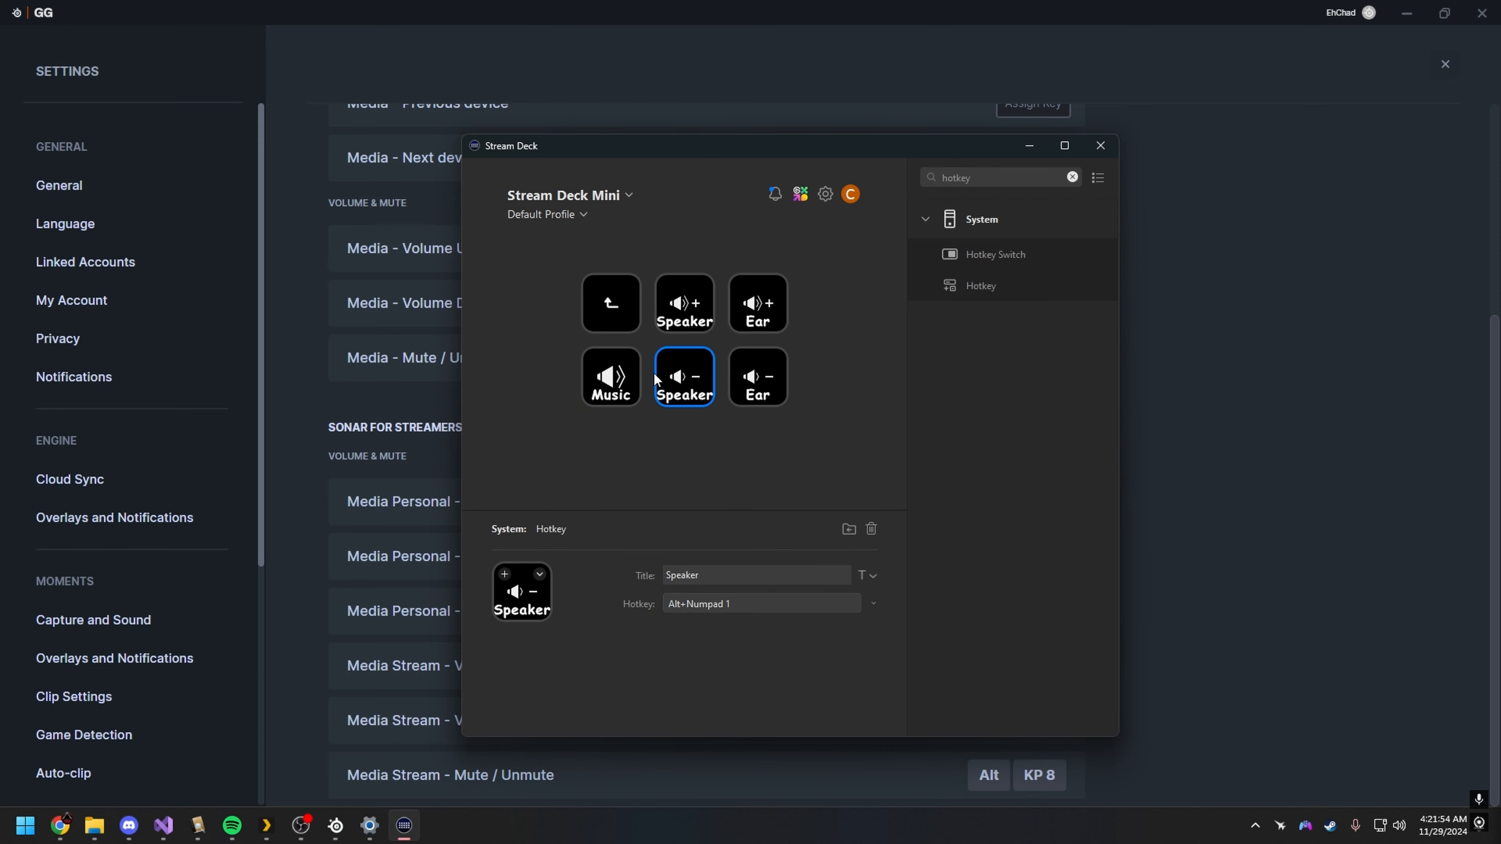
pyautogui.click(634, 377)
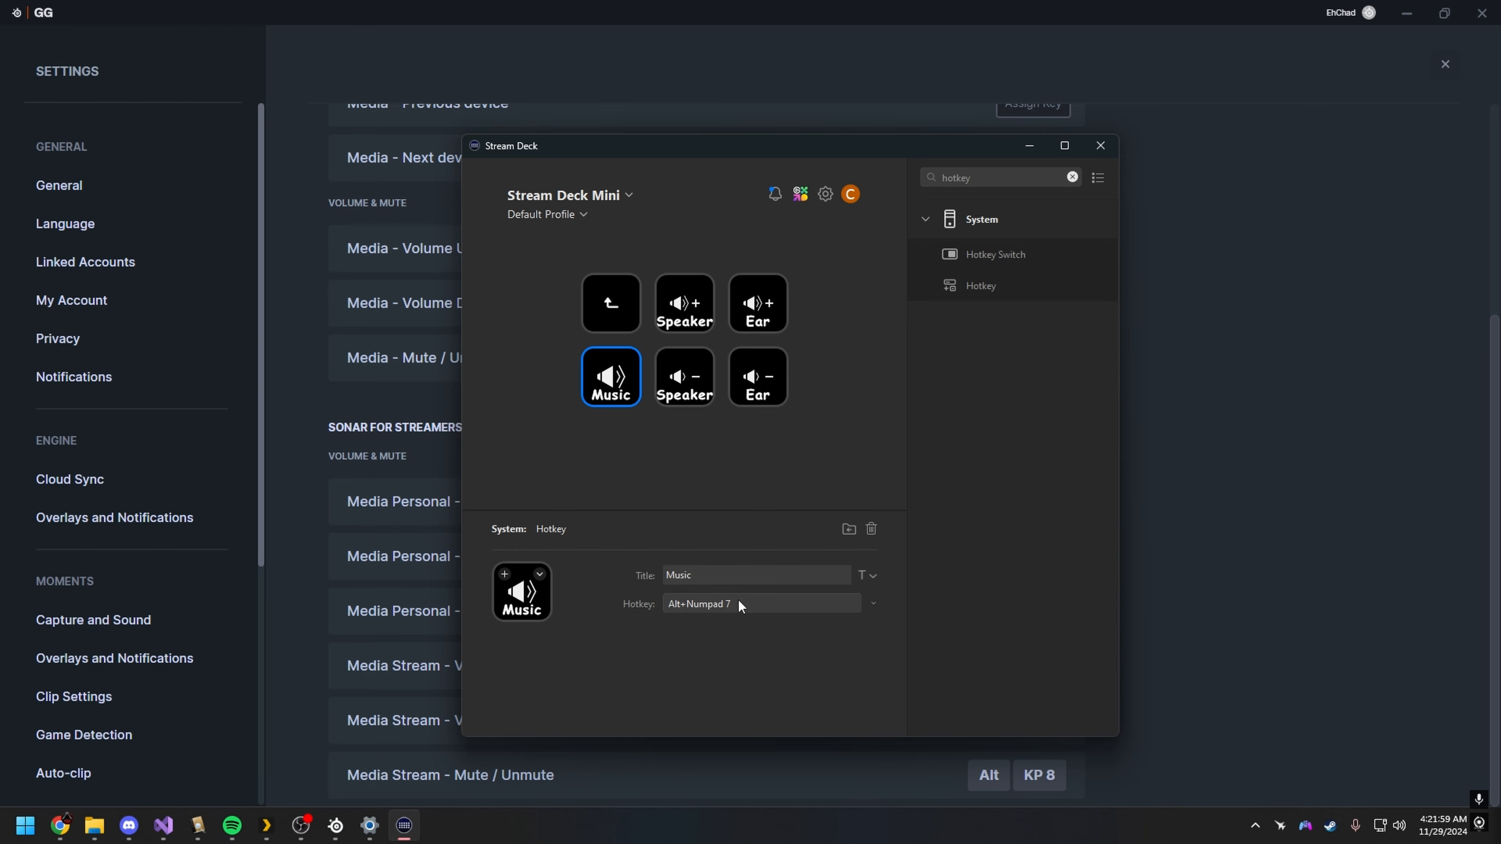
pyautogui.press('alt+KP_7')
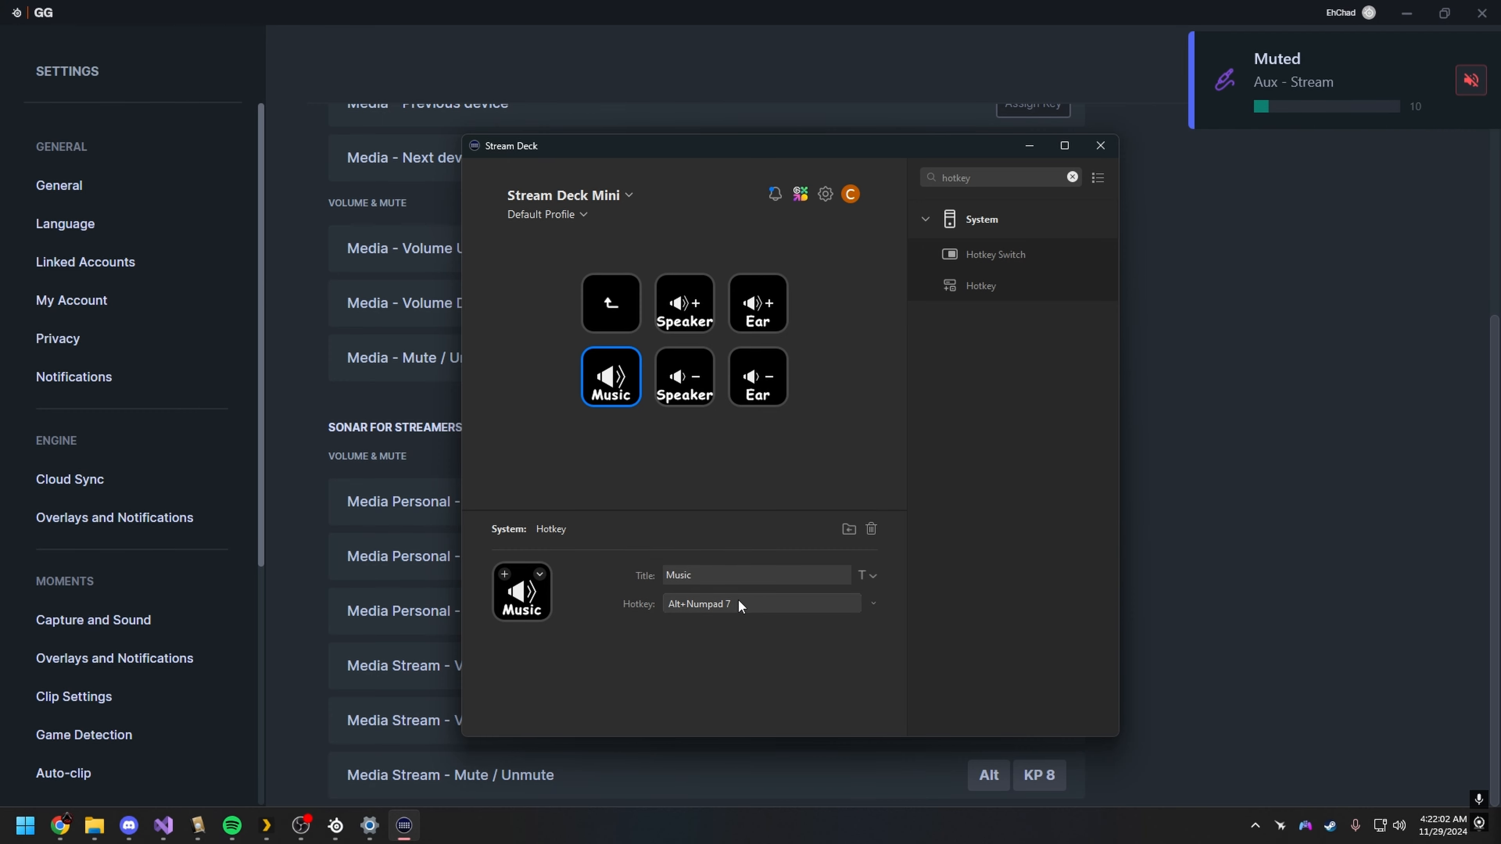
pyautogui.press('alt+KP_7')
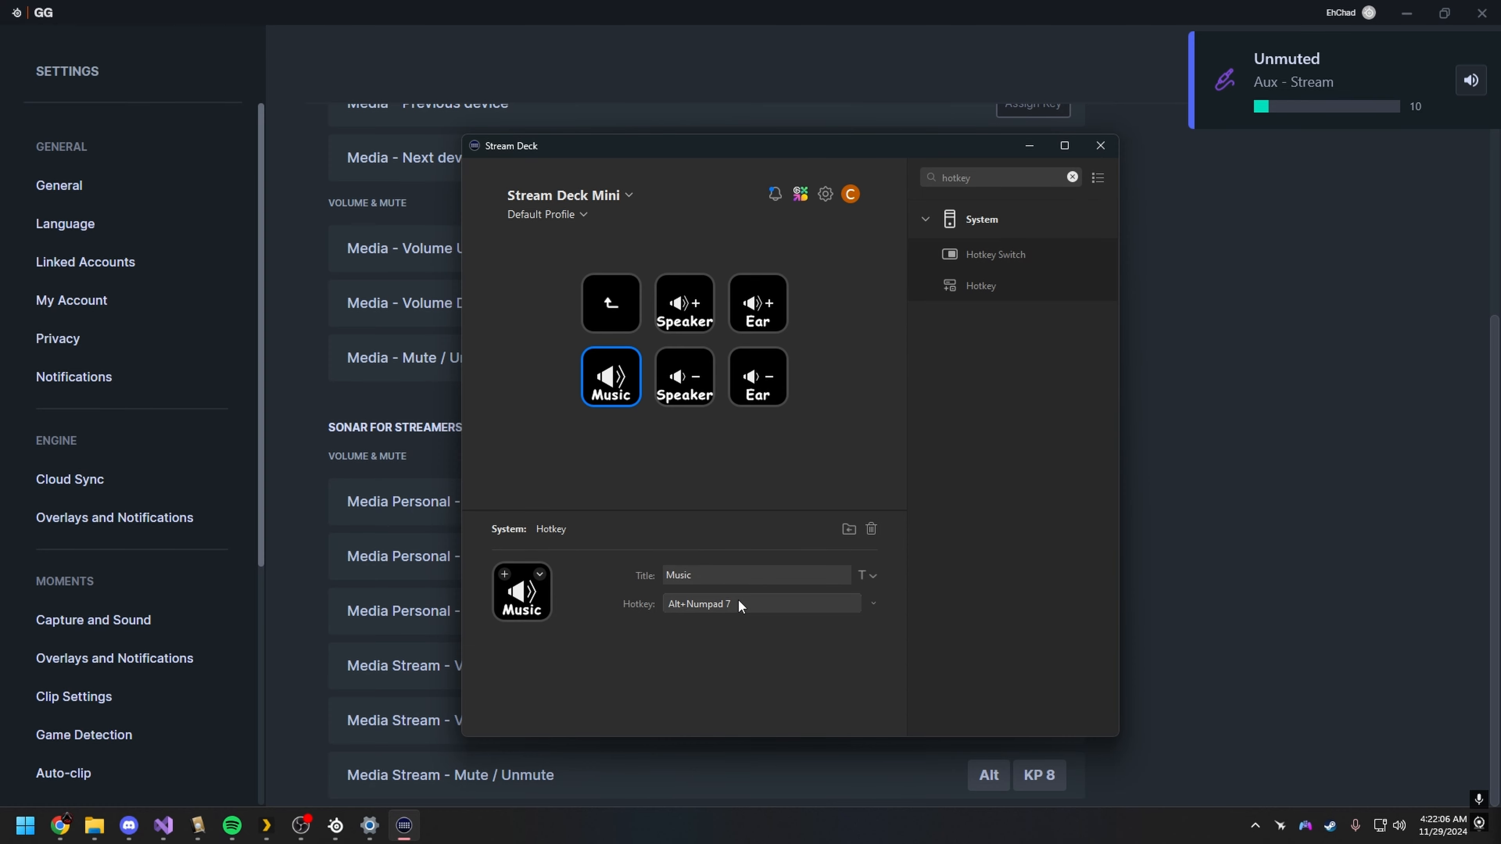
pyautogui.doubleClick(684, 320)
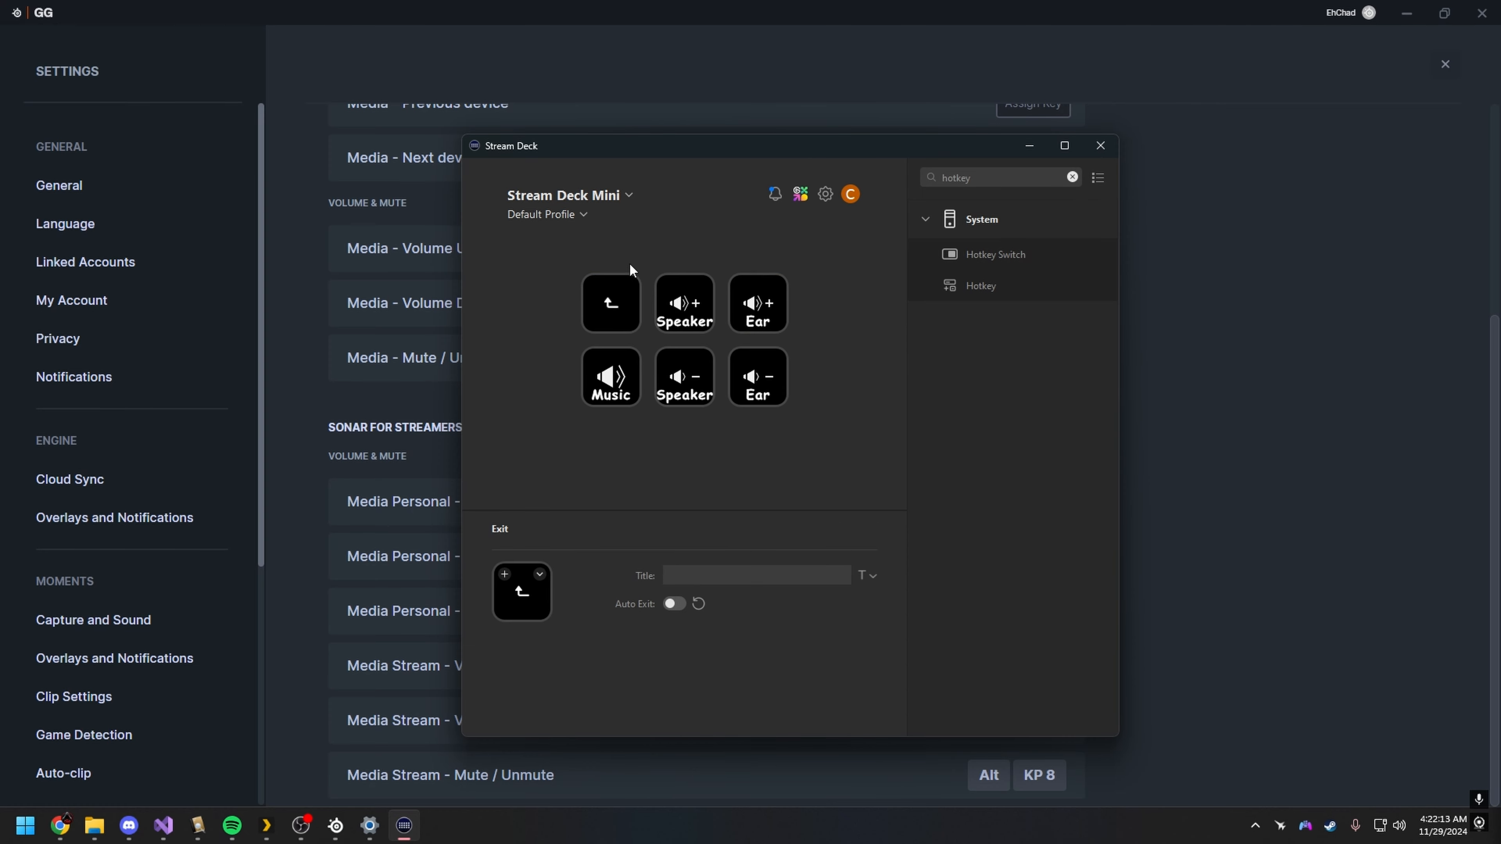
# Step: Switch to the LGE LG-SP320 device, select the Mic key in its Stream folder and clear the action search
pyautogui.click(609, 197)
pyautogui.click(573, 266)
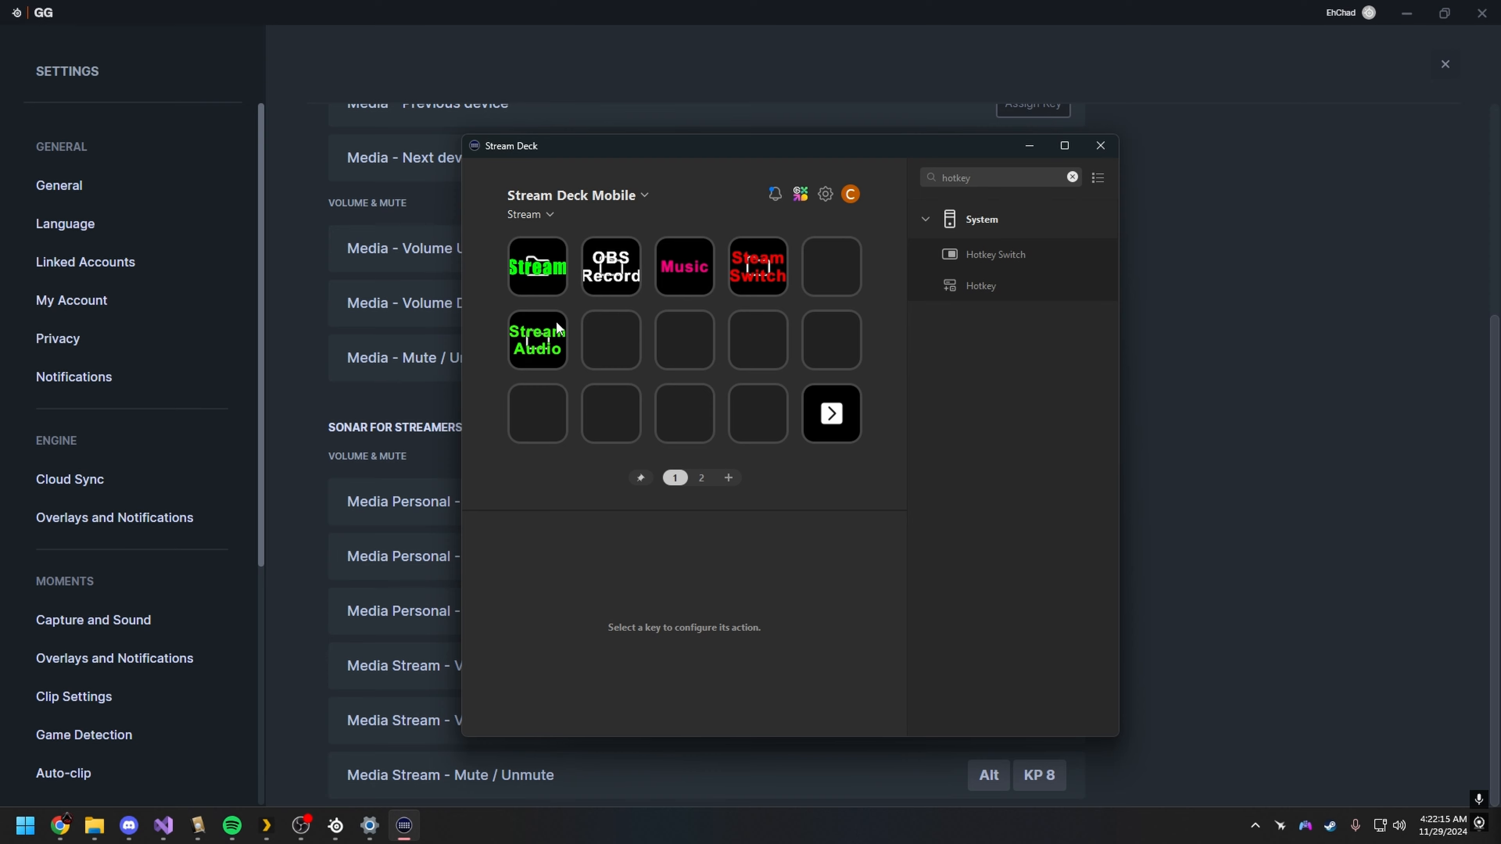
pyautogui.click(605, 414)
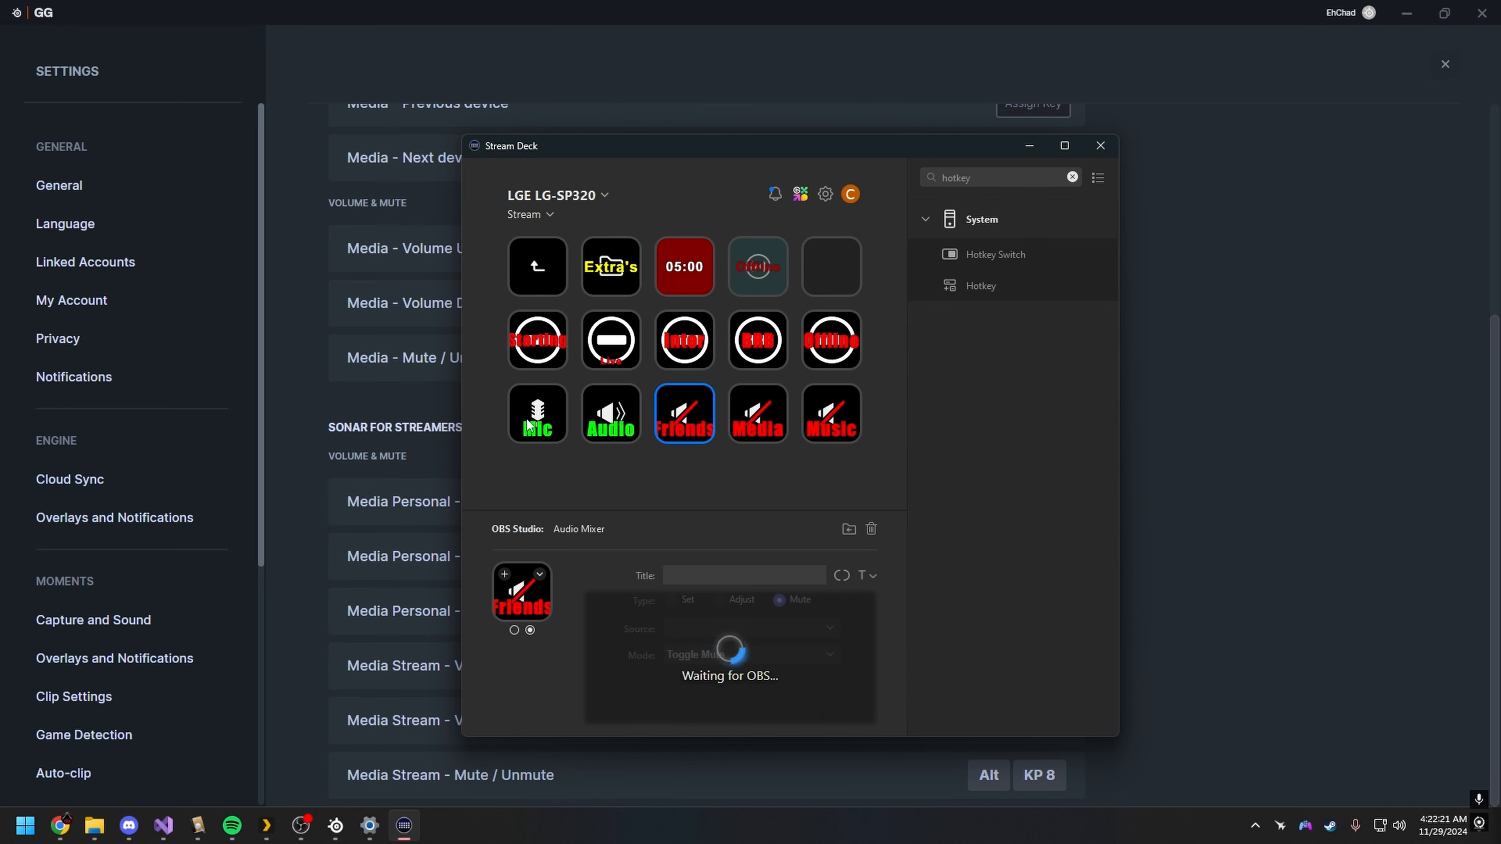
pyautogui.click(537, 421)
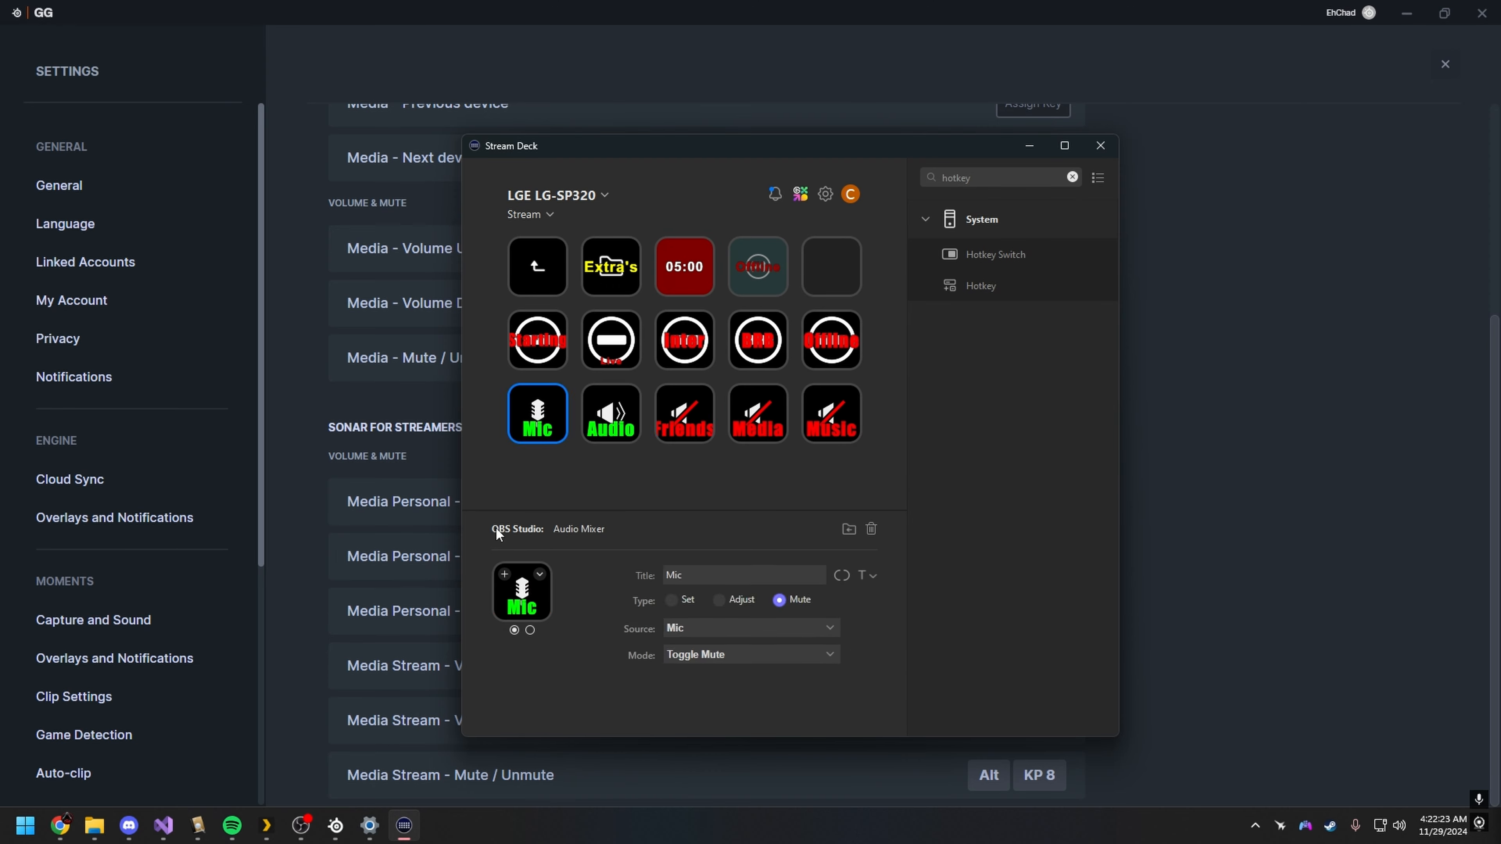
pyautogui.click(1072, 177)
pyautogui.moveTo(593, 147); pyautogui.dragTo(566, 147)
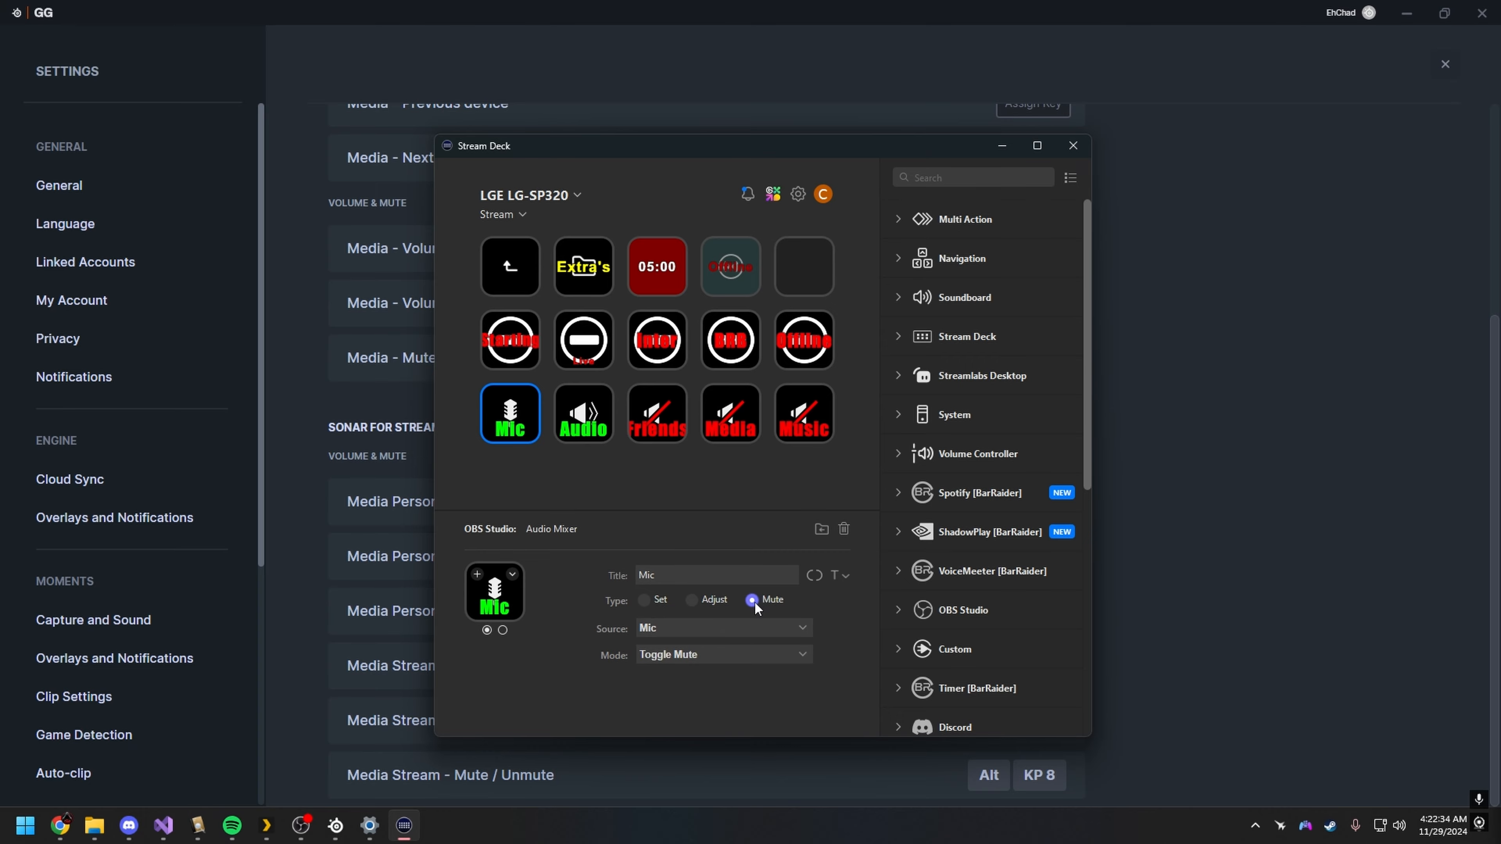
# Step: List the Mic key's available audio sources, compare them with the Audio Mixer in OBS and return to Stream Deck
pyautogui.click(660, 630)
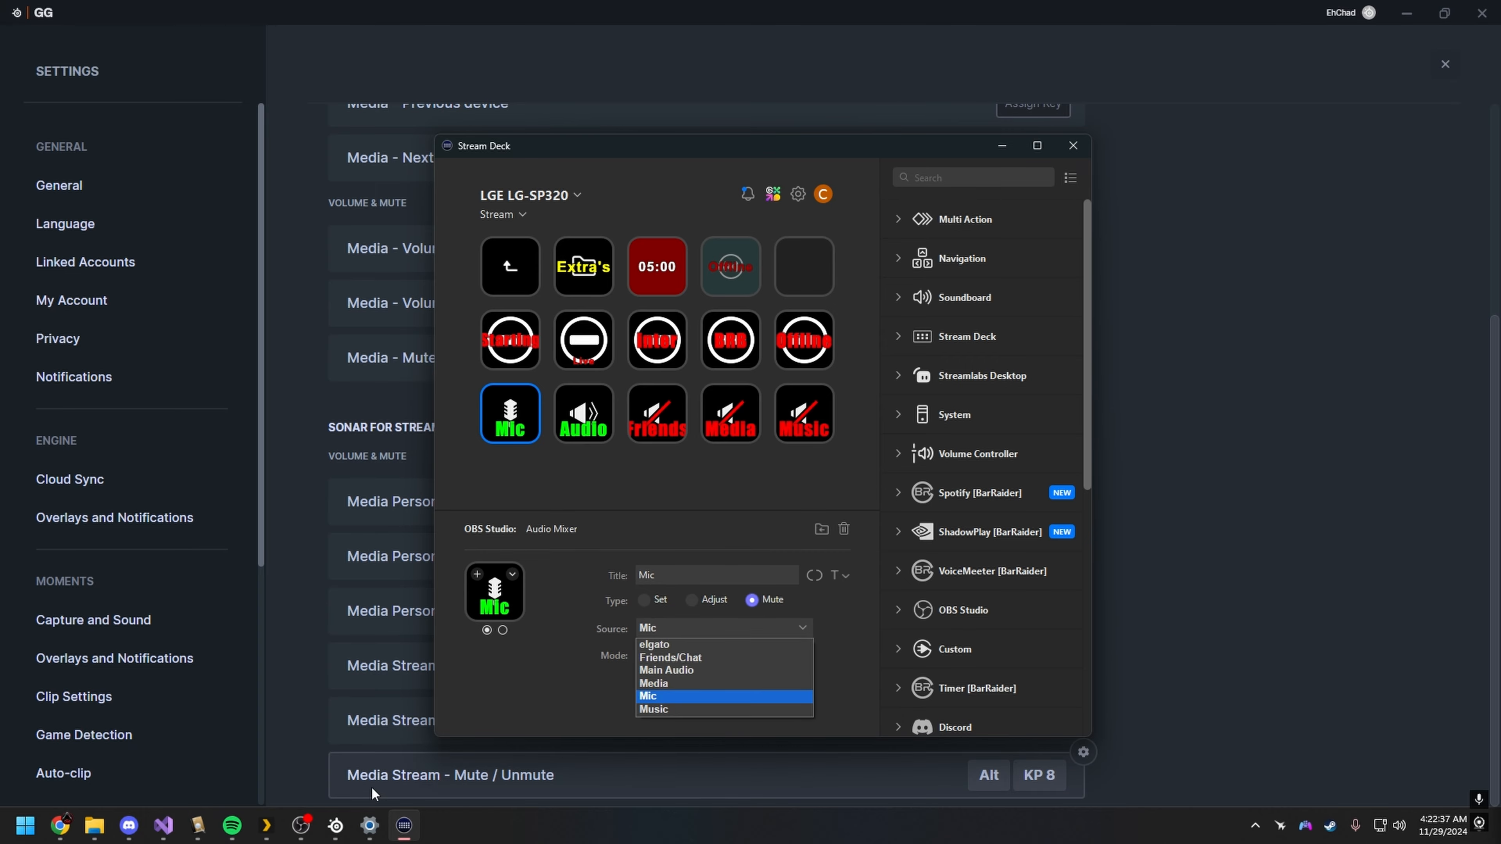
pyautogui.click(301, 826)
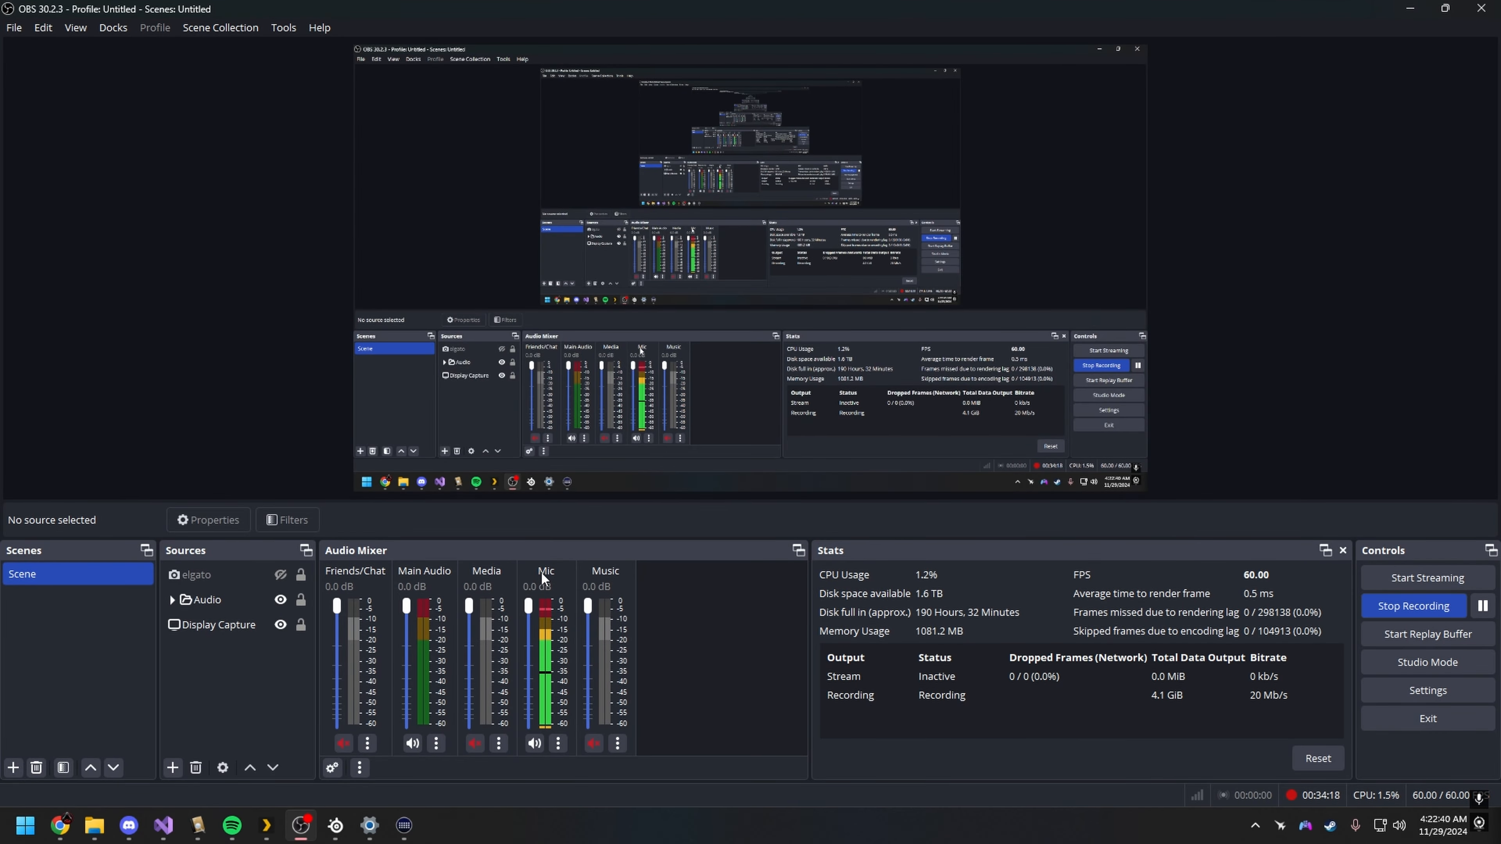
pyautogui.hotkey('alt', 'Tab')
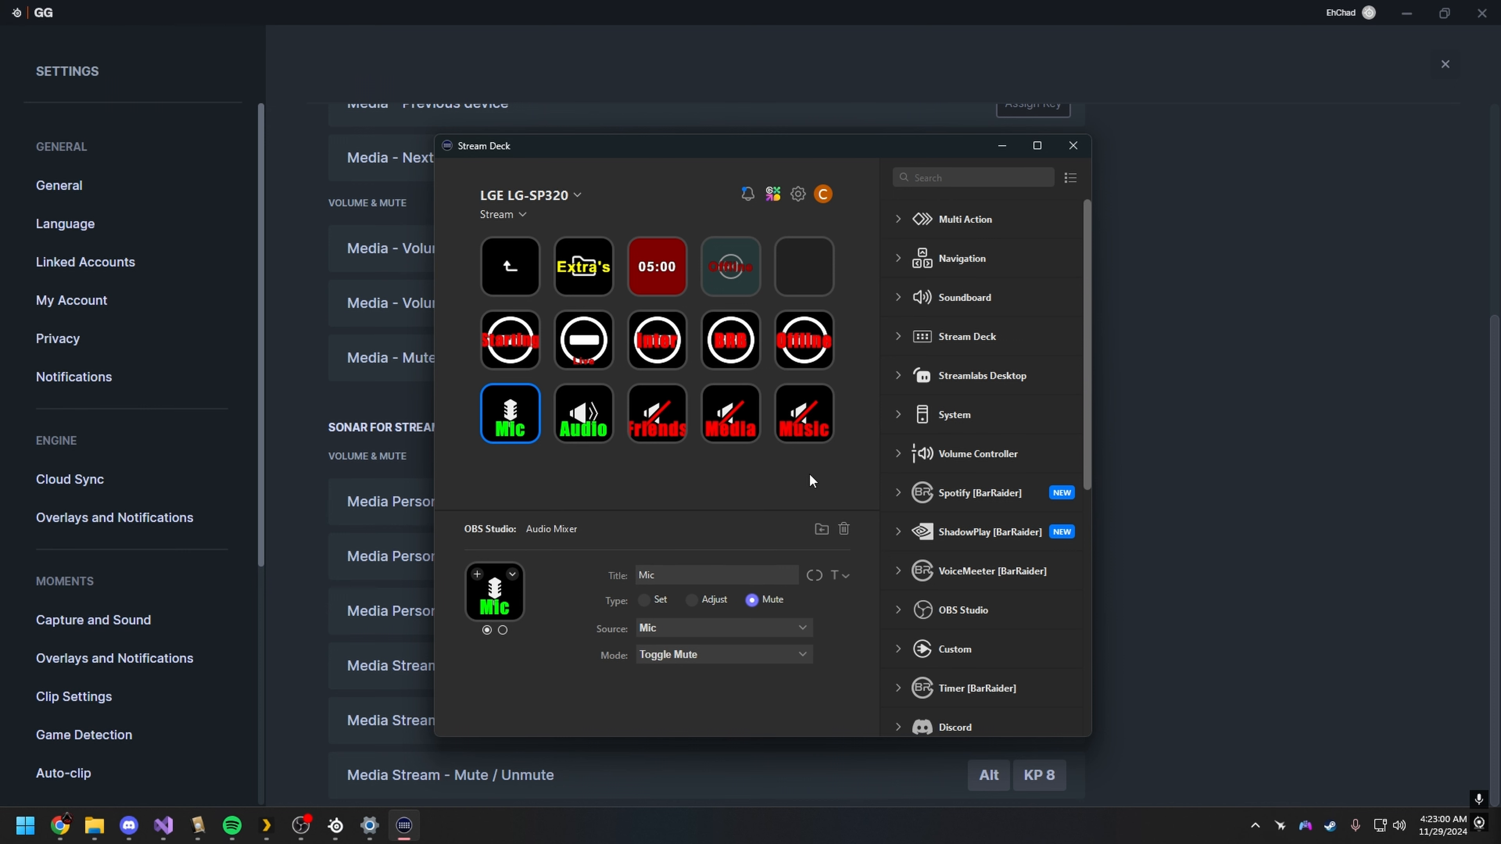
pyautogui.click(301, 825)
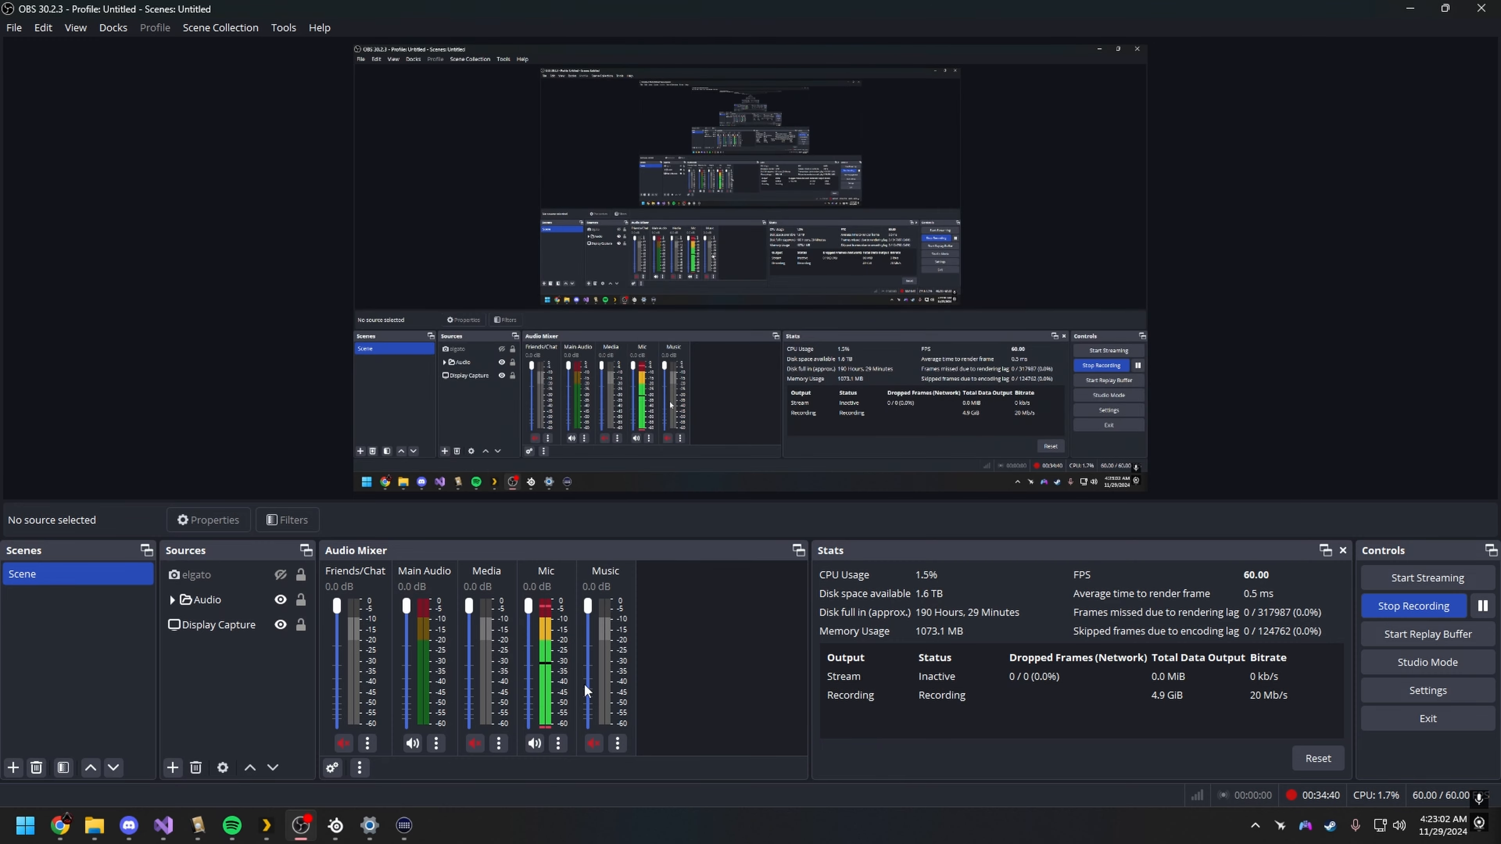
pyautogui.moveTo(401, 831)
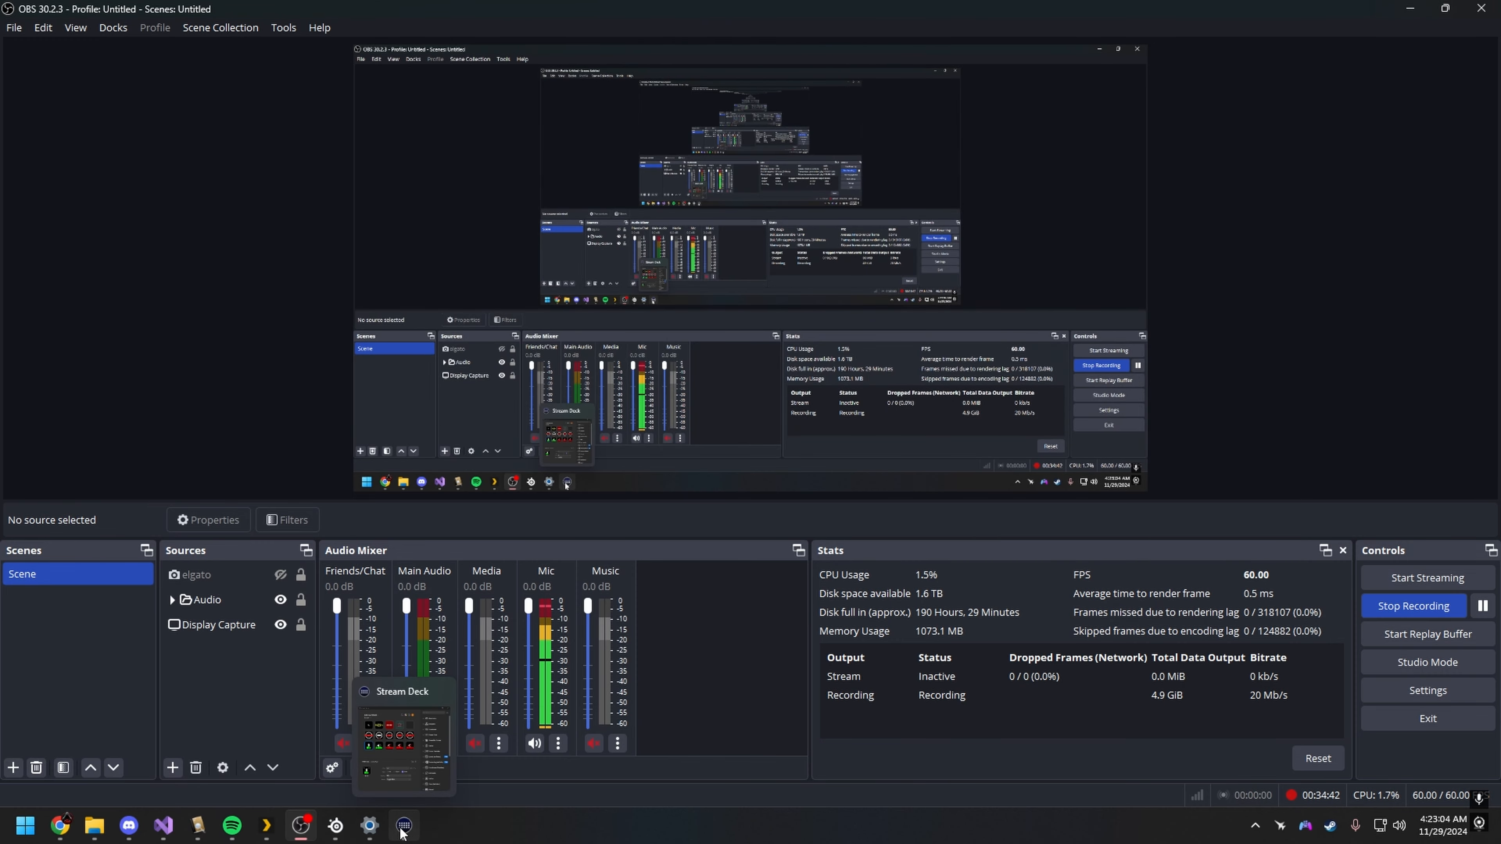
pyautogui.click(402, 831)
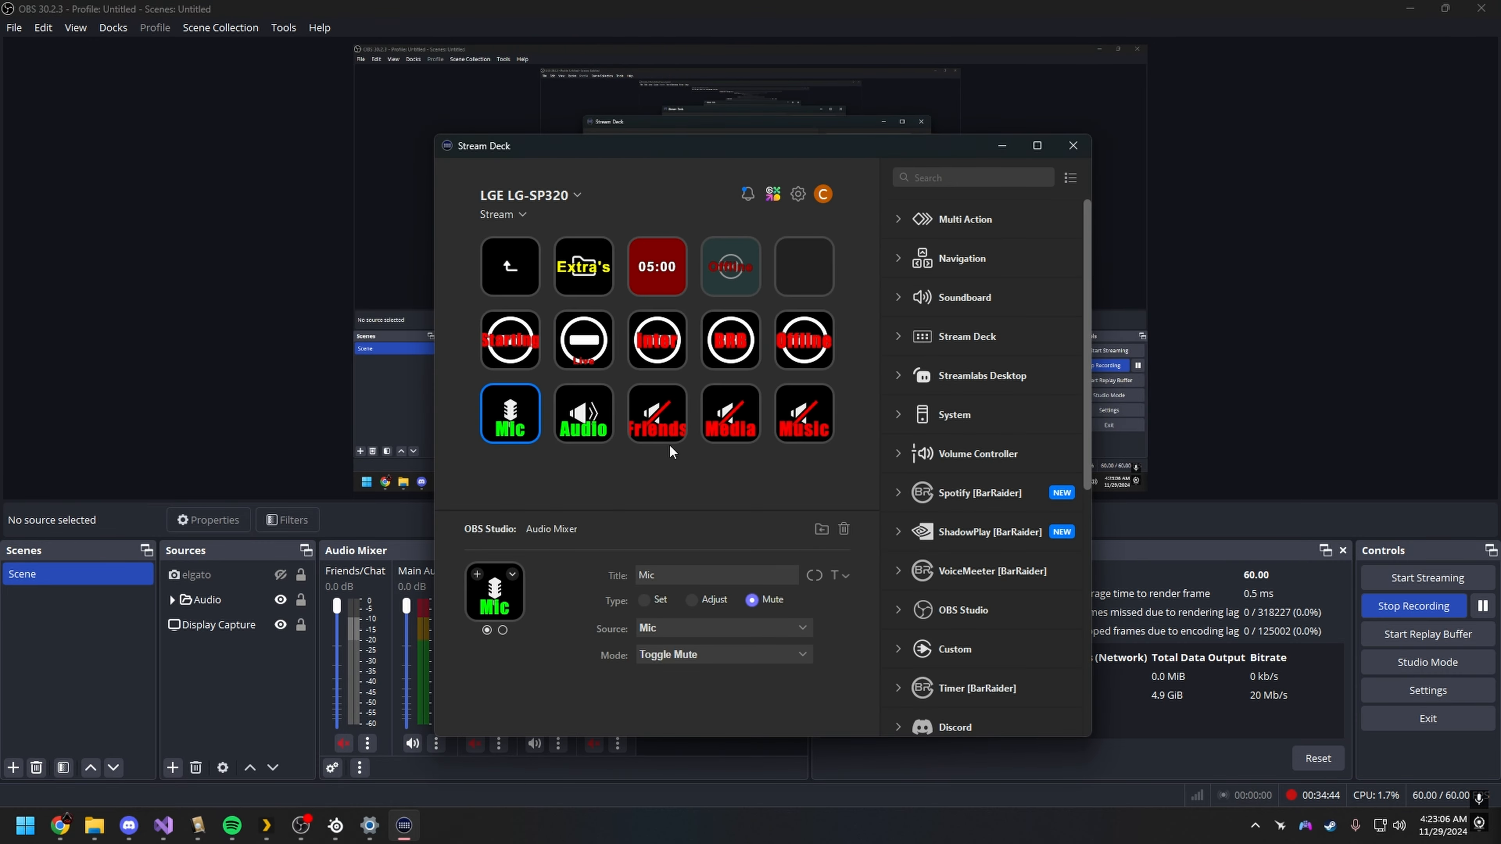
# Step: Open the Stream Audio folder and move the Stream Deck window clear of the OBS Audio Mixer
pyautogui.click(513, 343)
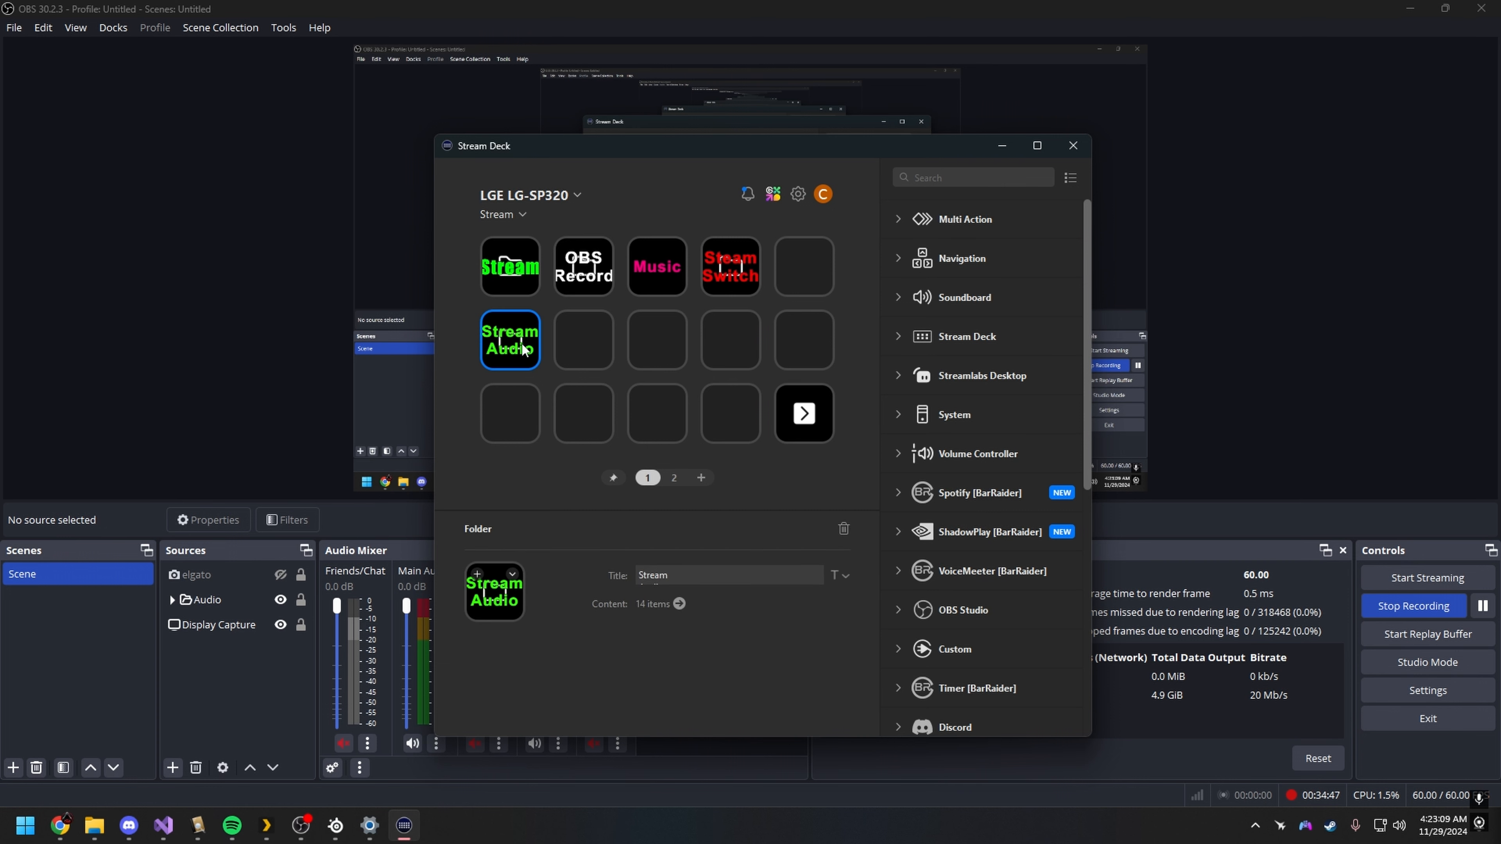
pyautogui.doubleClick(508, 341)
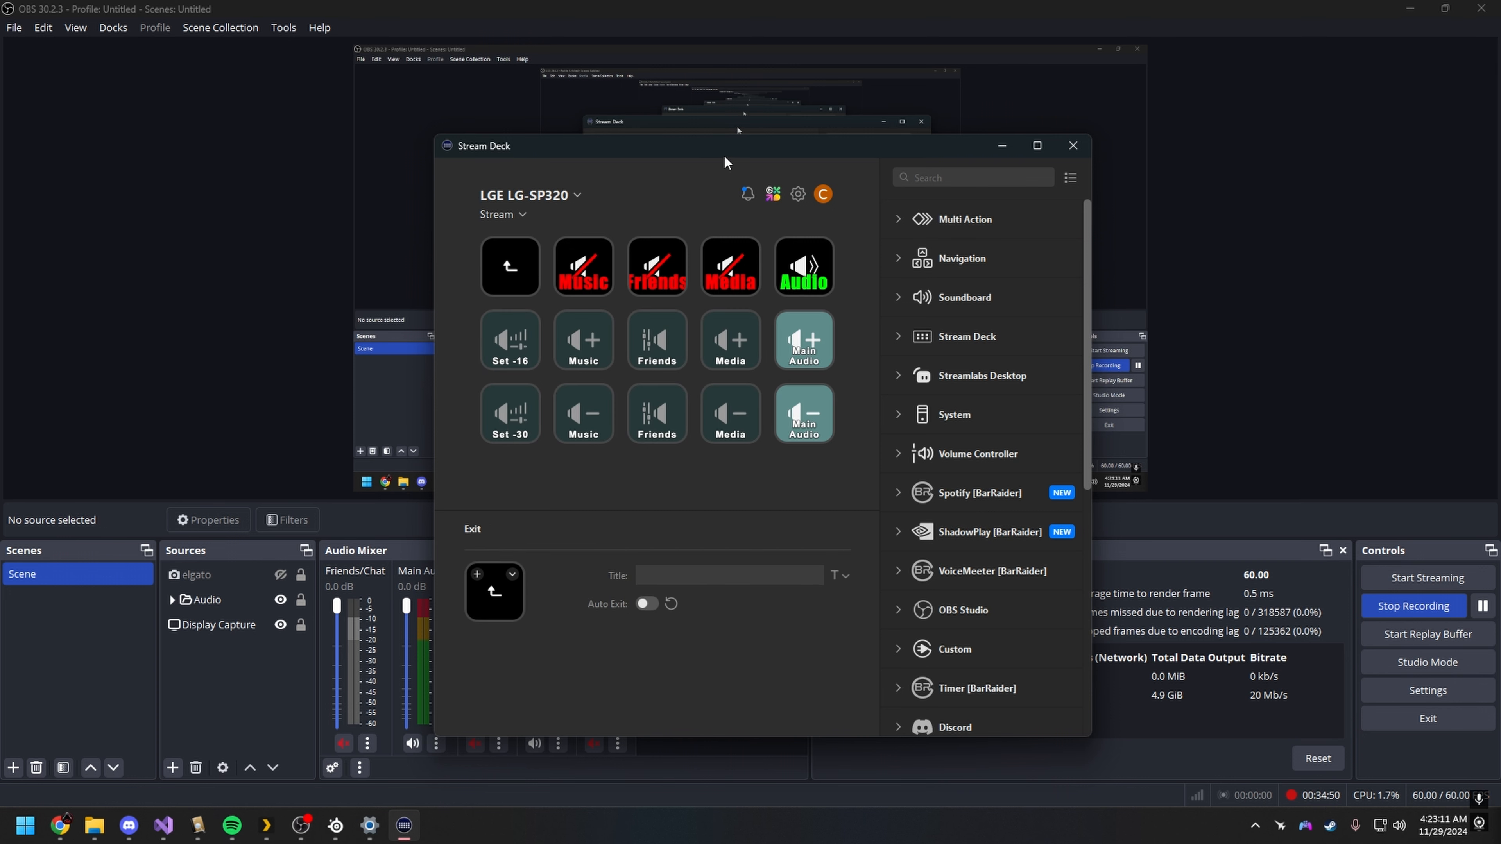
pyautogui.moveTo(724, 148); pyautogui.dragTo(945, 151)
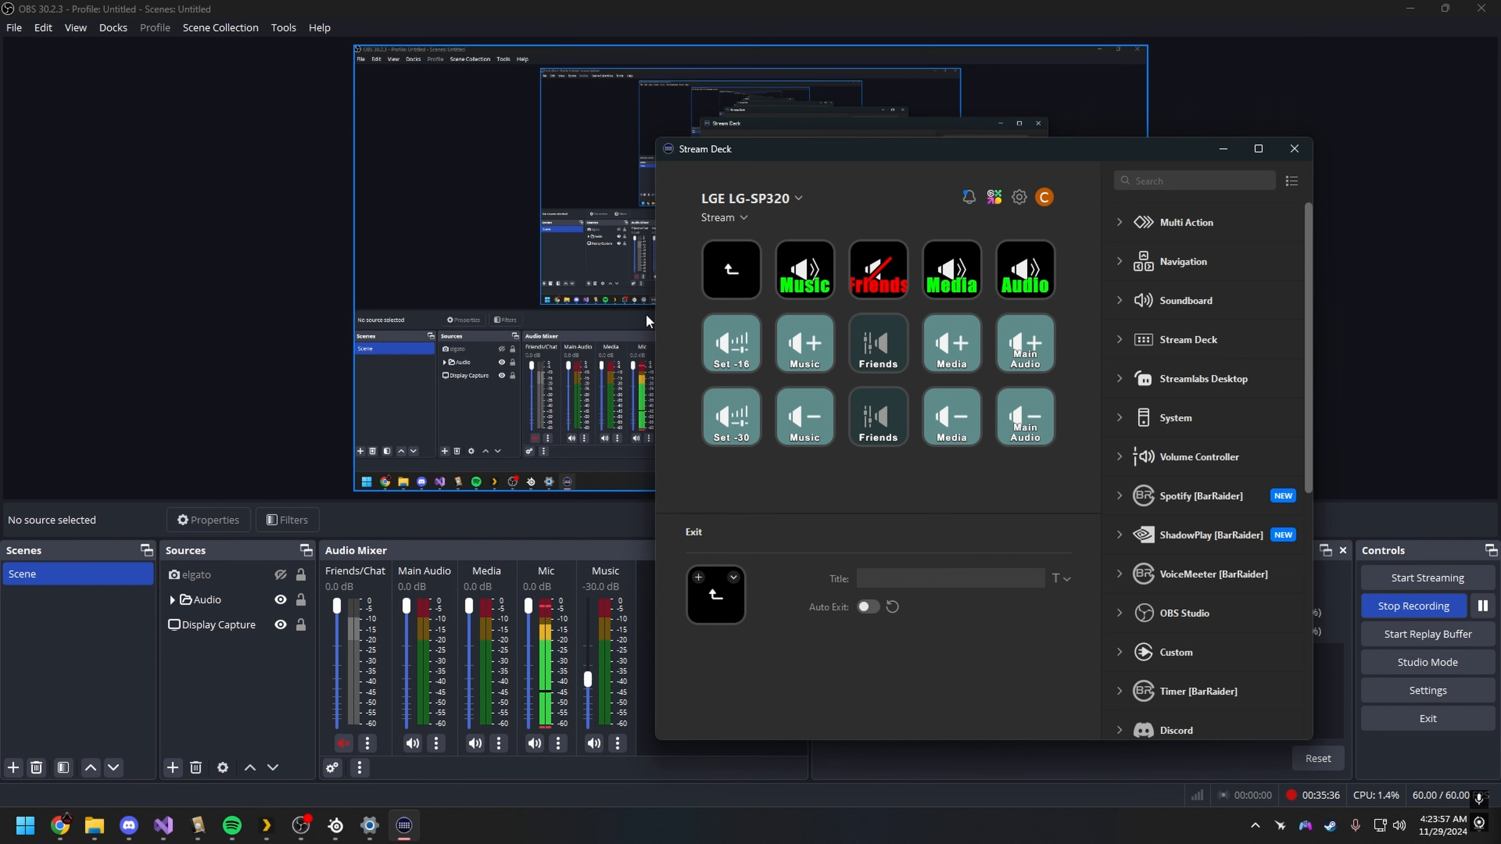
# Step: Review the source and step size settings of the Music volume-up and volume-down keys
pyautogui.click(805, 346)
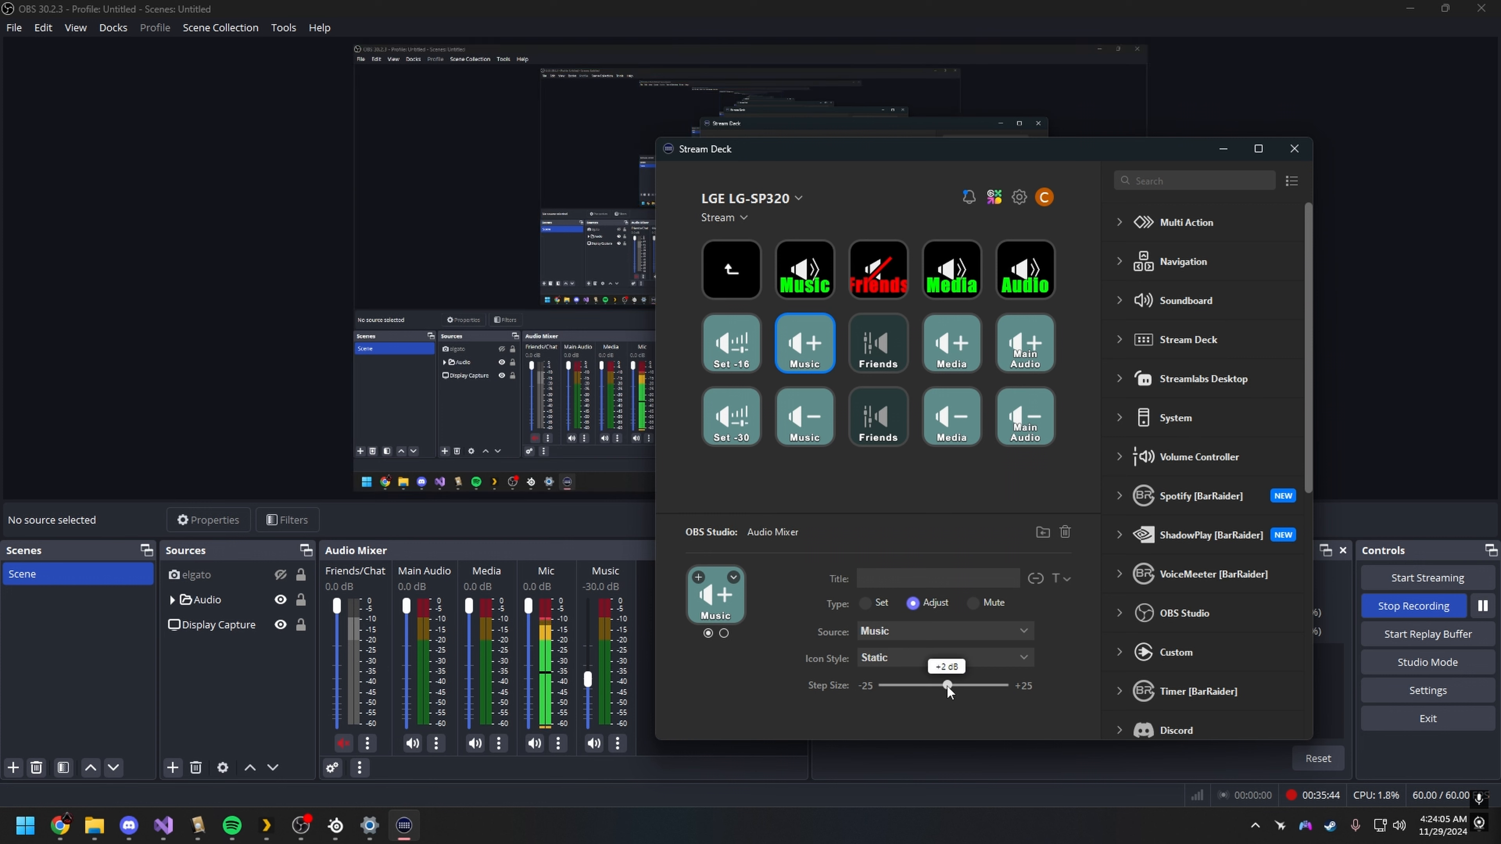
pyautogui.click(804, 417)
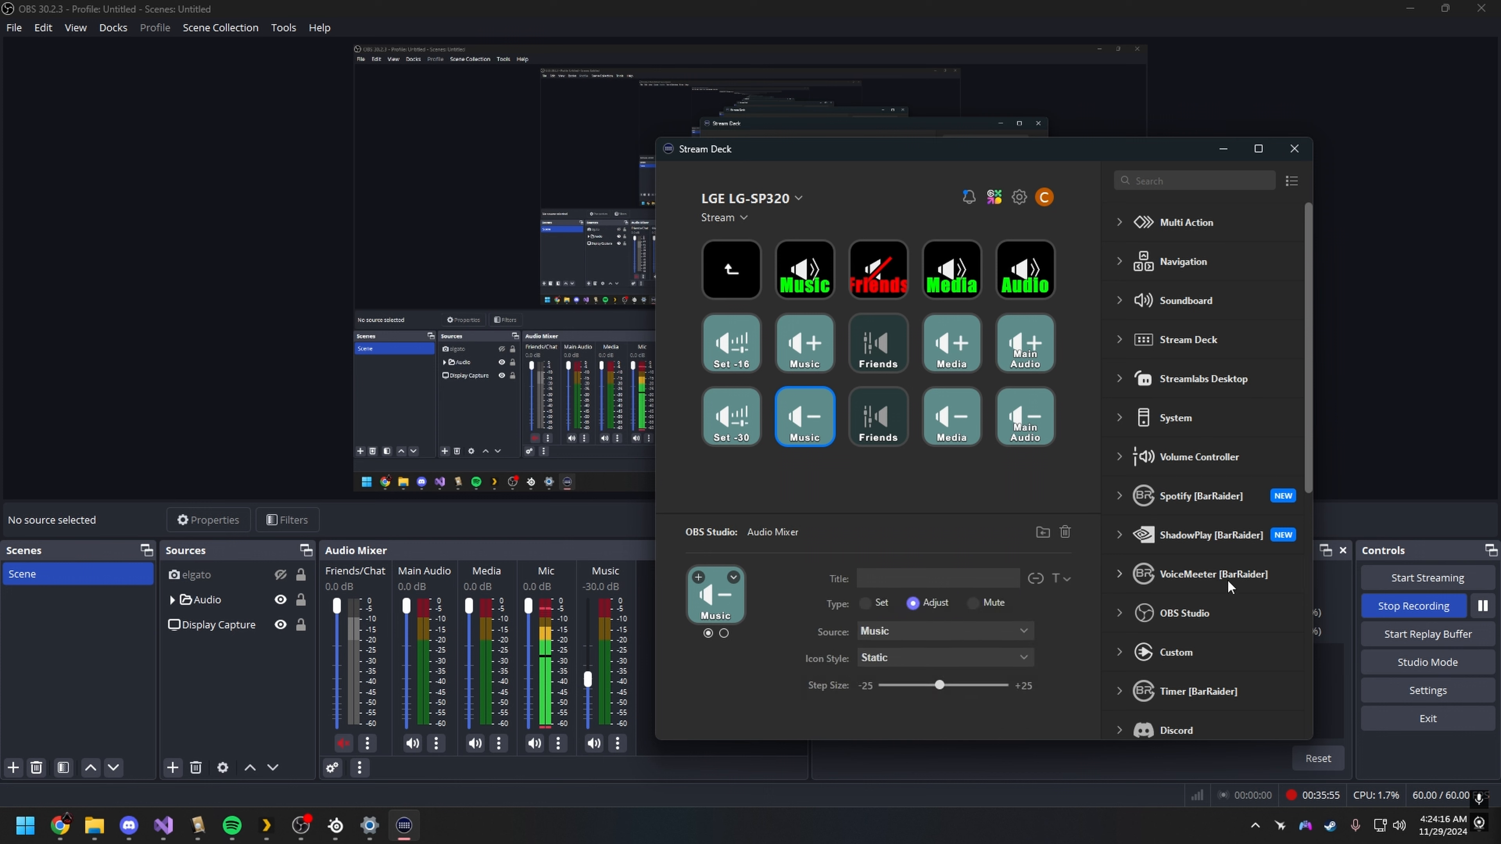
pyautogui.scroll(-5, 1187, 647)
pyautogui.scroll(5, 1177, 518)
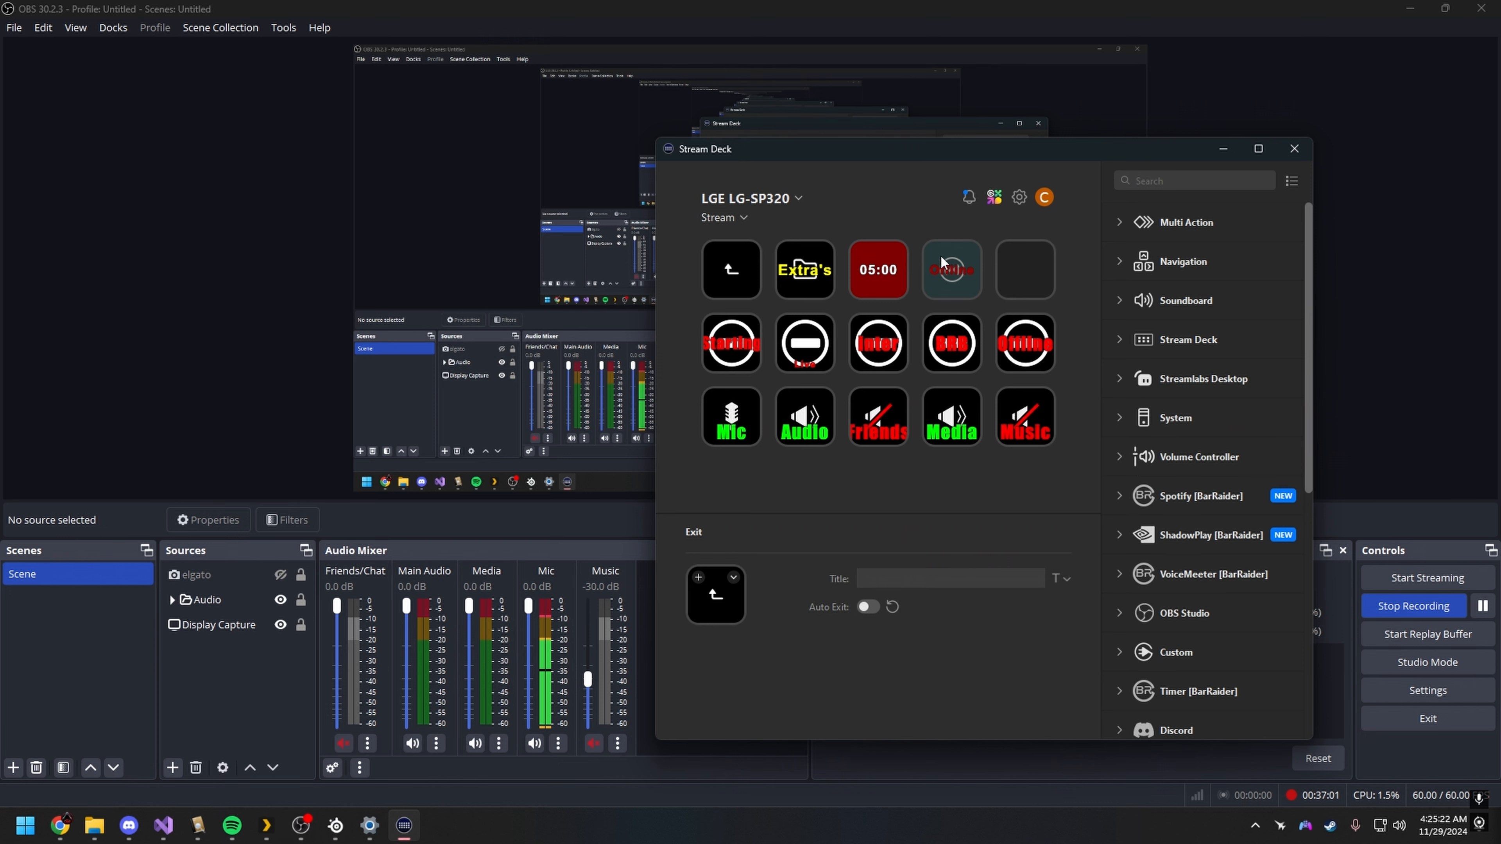
# Step: Minimize Stream Deck, revisit the Media shortcuts in SteelSeries GG, close its settings and minimize it to show OBS
pyautogui.click(1222, 149)
pyautogui.click(337, 828)
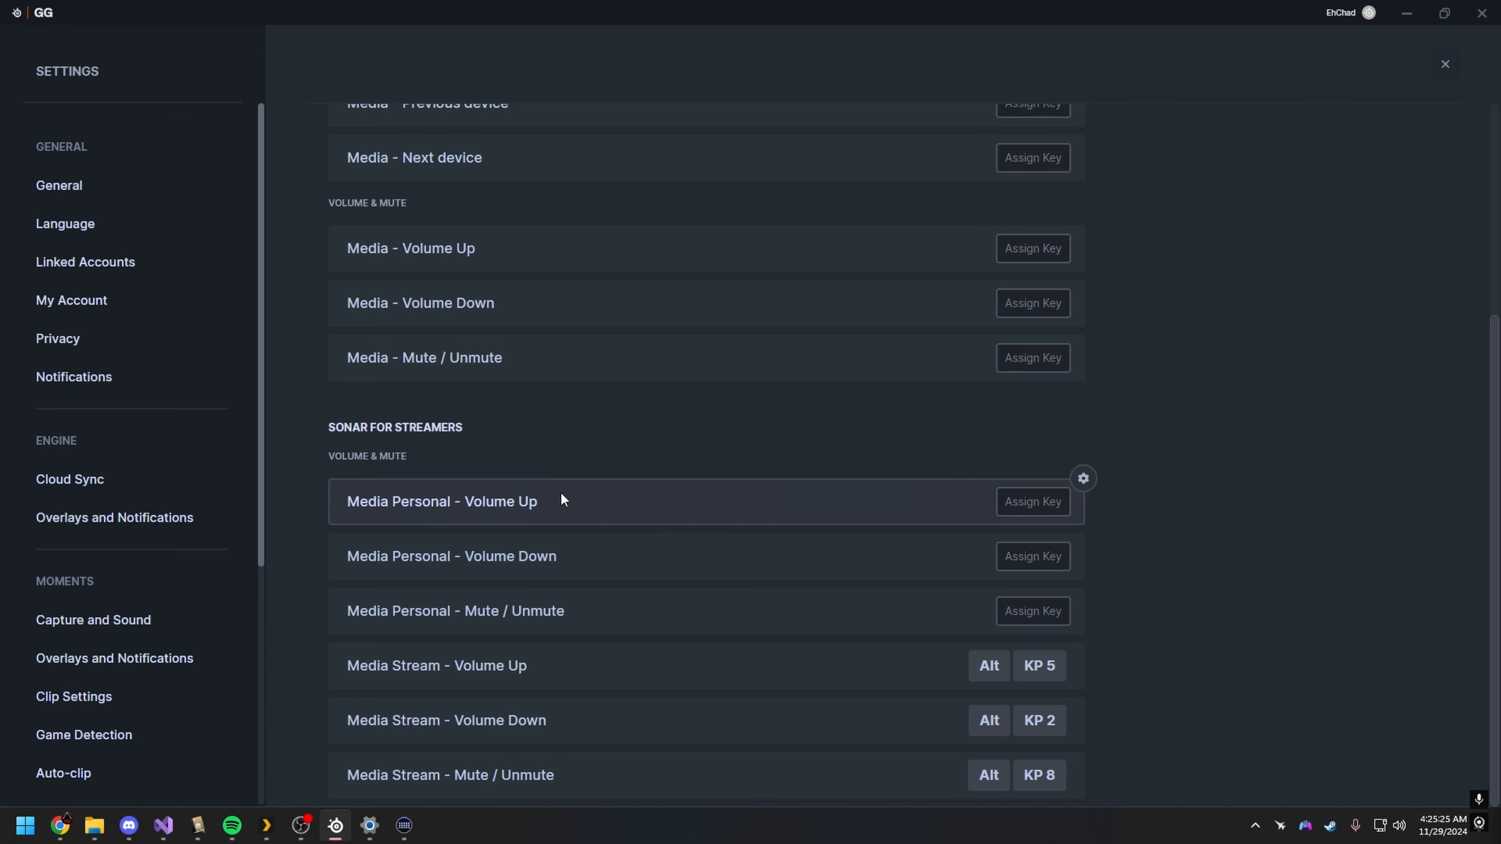
pyautogui.scroll(5, 827, 709)
pyautogui.scroll(-5, 907, 708)
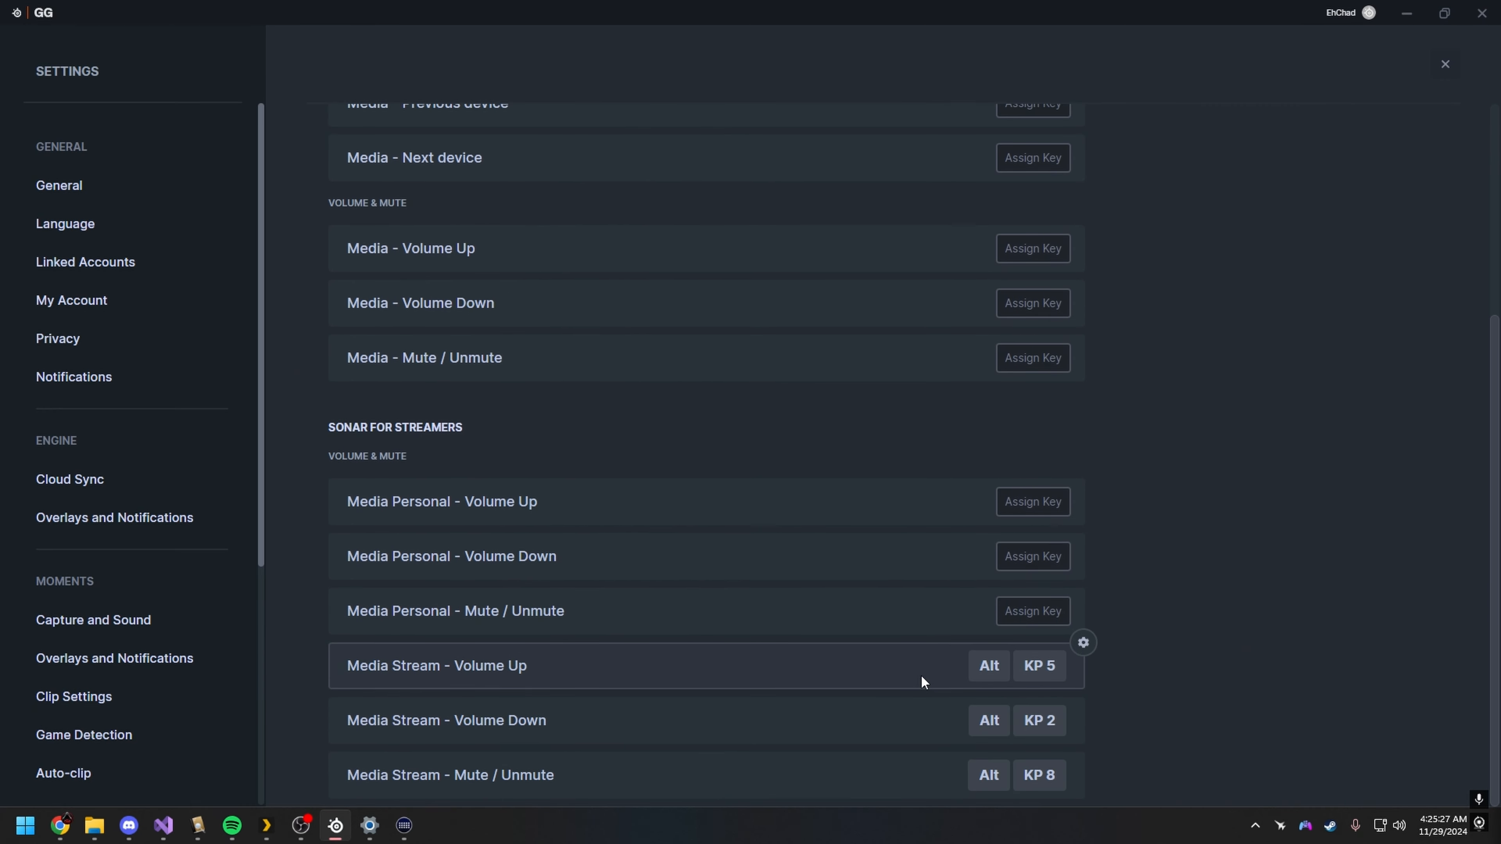
pyautogui.scroll(5, 1113, 322)
pyautogui.click(1445, 76)
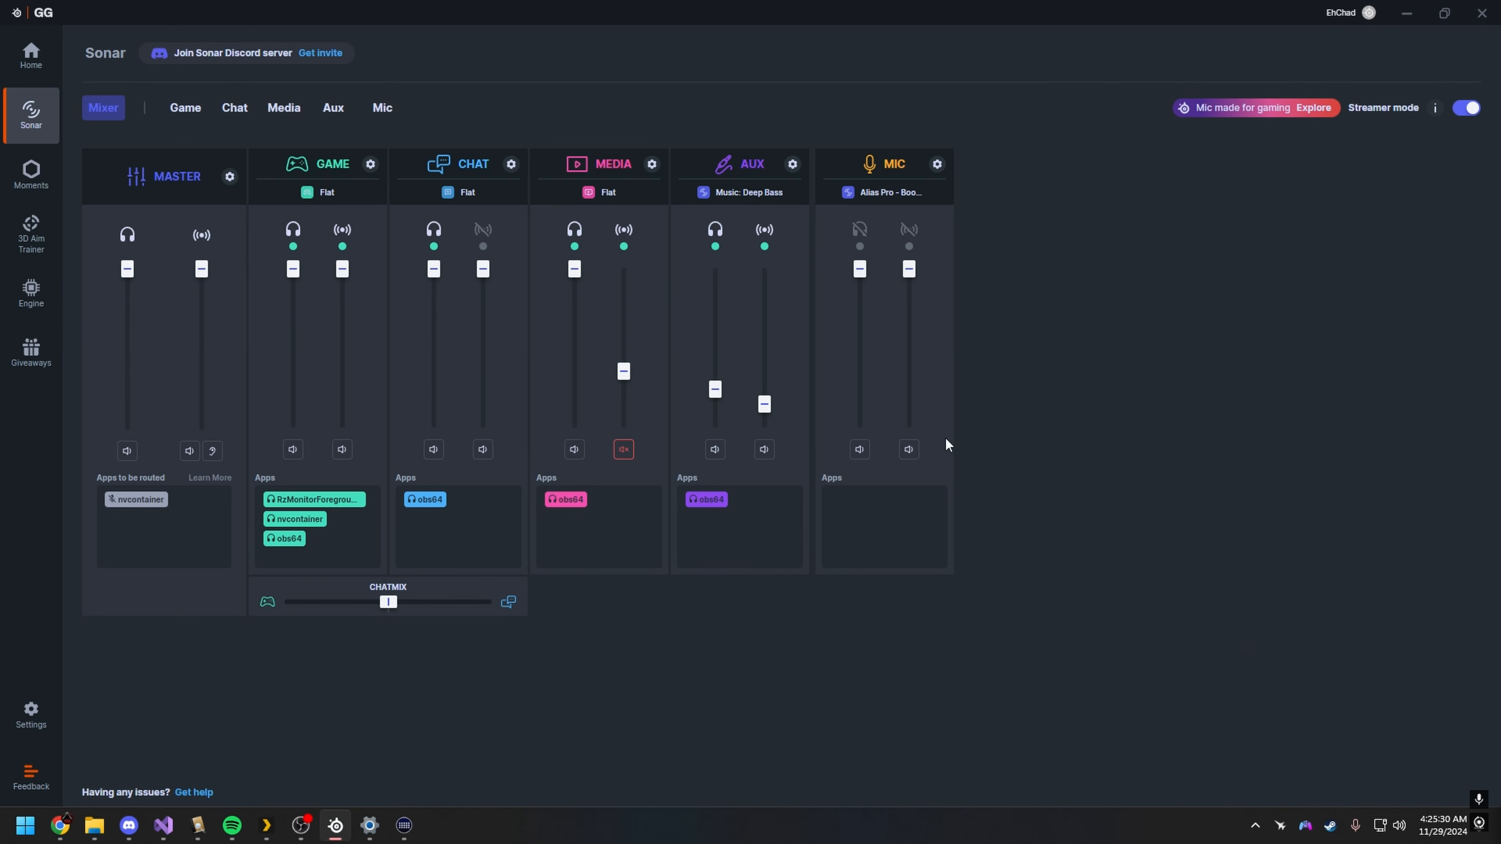
pyautogui.click(1408, 12)
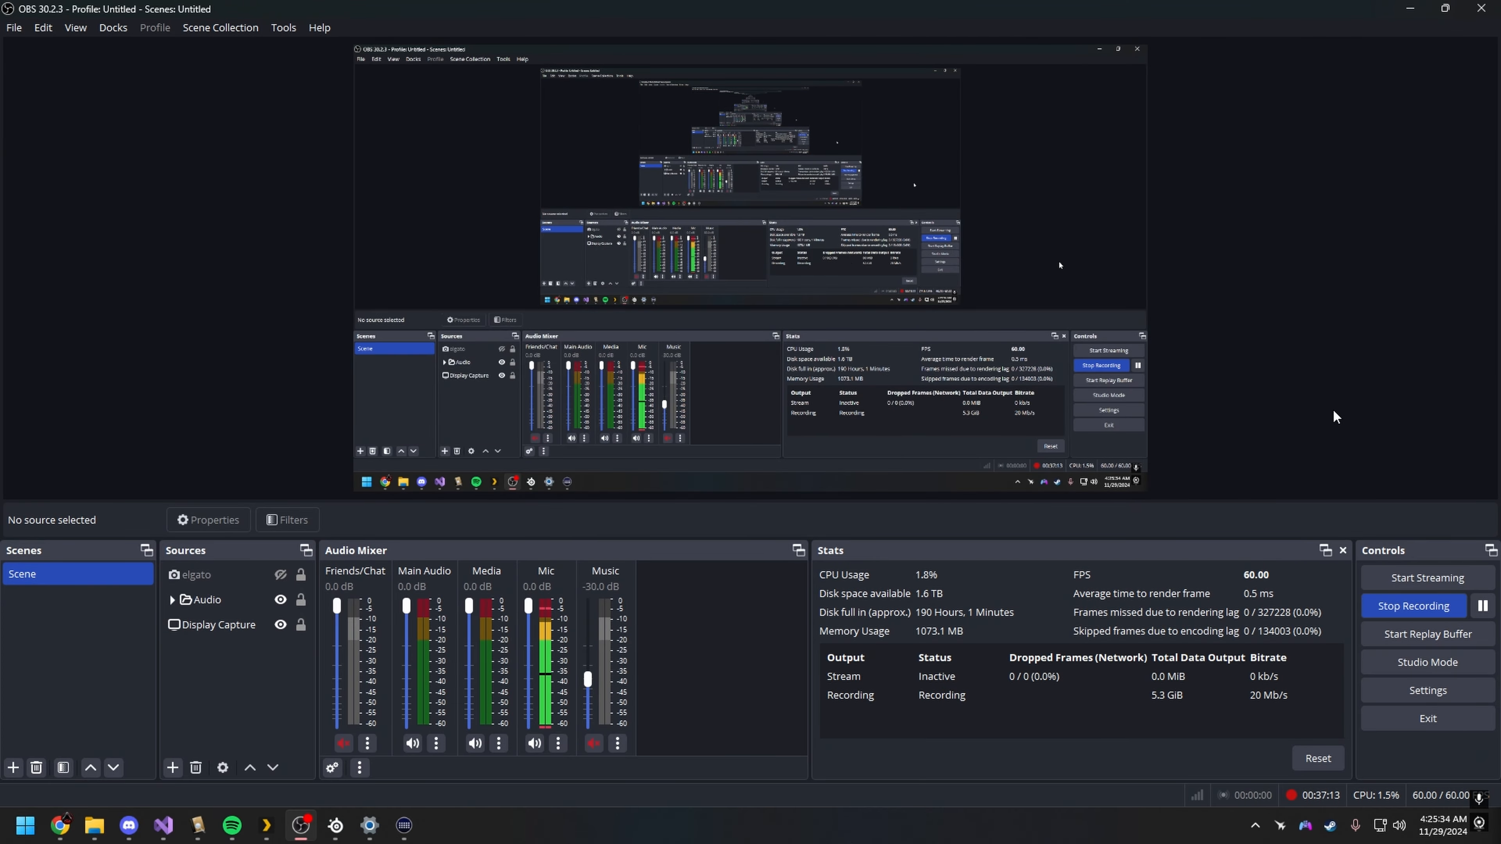
# Step: Raise and lower the Aux stream volume in small steps with its assigned shortcuts, starting by raising it to 15
pyautogui.press('XF86AudioRaiseVolume')
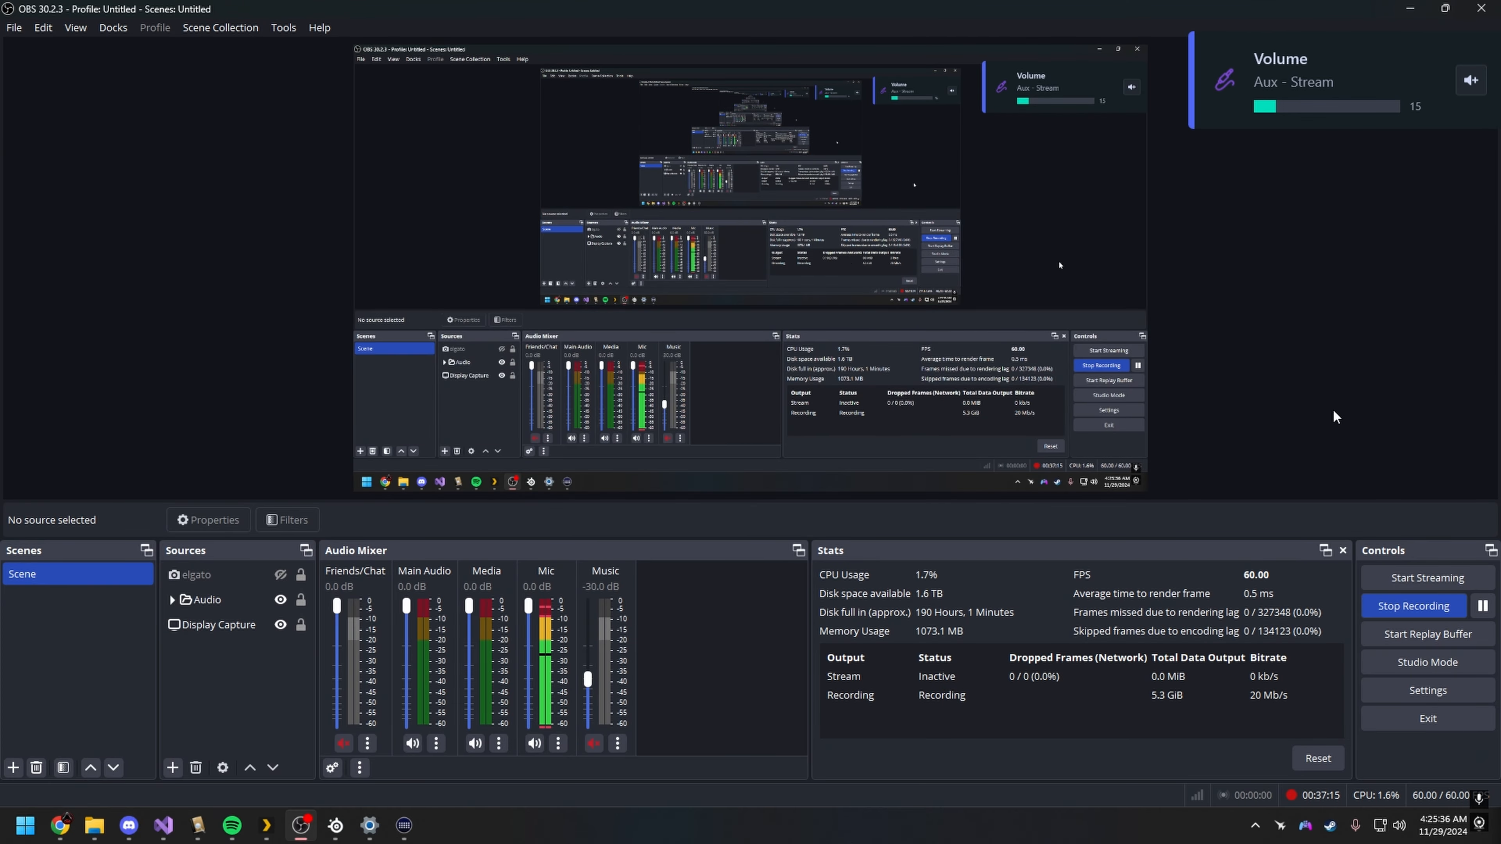
pyautogui.press('XF86AudioLowerVolume')
pyautogui.press('XF86AudioLowerVolume')
pyautogui.press('XF86AudioRaiseVolume')
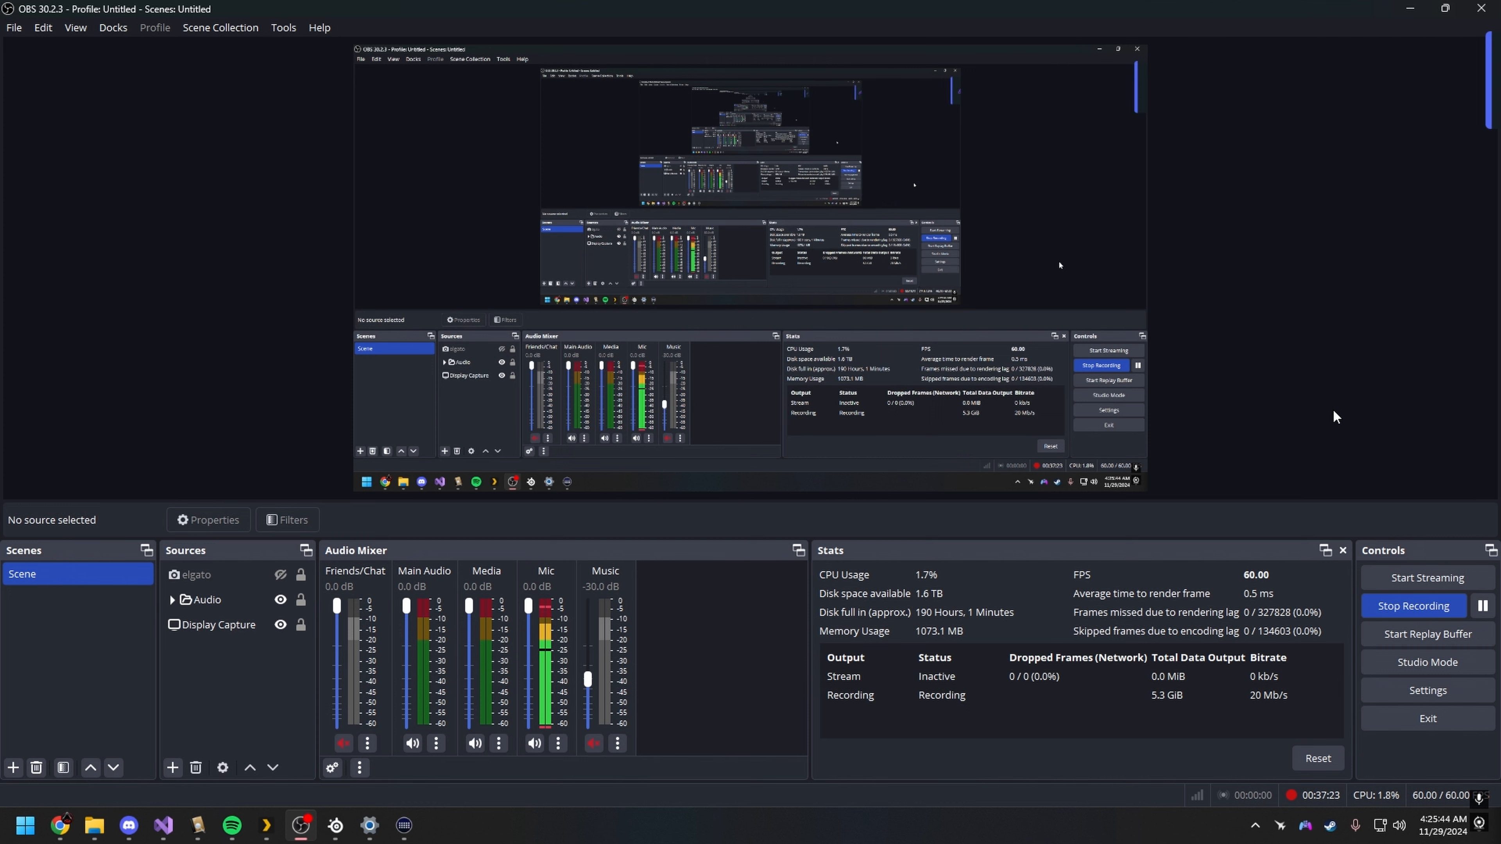
# Step: Adjust the OBS Media source's volume down and up with the volume controls, reaching -12.0 dB
pyautogui.press('XF86AudioLowerVolume')
pyautogui.press('XF86AudioLowerVolume')
pyautogui.press('XF86AudioLowerVolume')
pyautogui.press('XF86AudioLowerVolume')
pyautogui.press('XF86AudioRaiseVolume')
pyautogui.press('XF86AudioRaiseVolume')
pyautogui.press('XF86AudioRaiseVolume')
pyautogui.press('XF86AudioRaiseVolume')
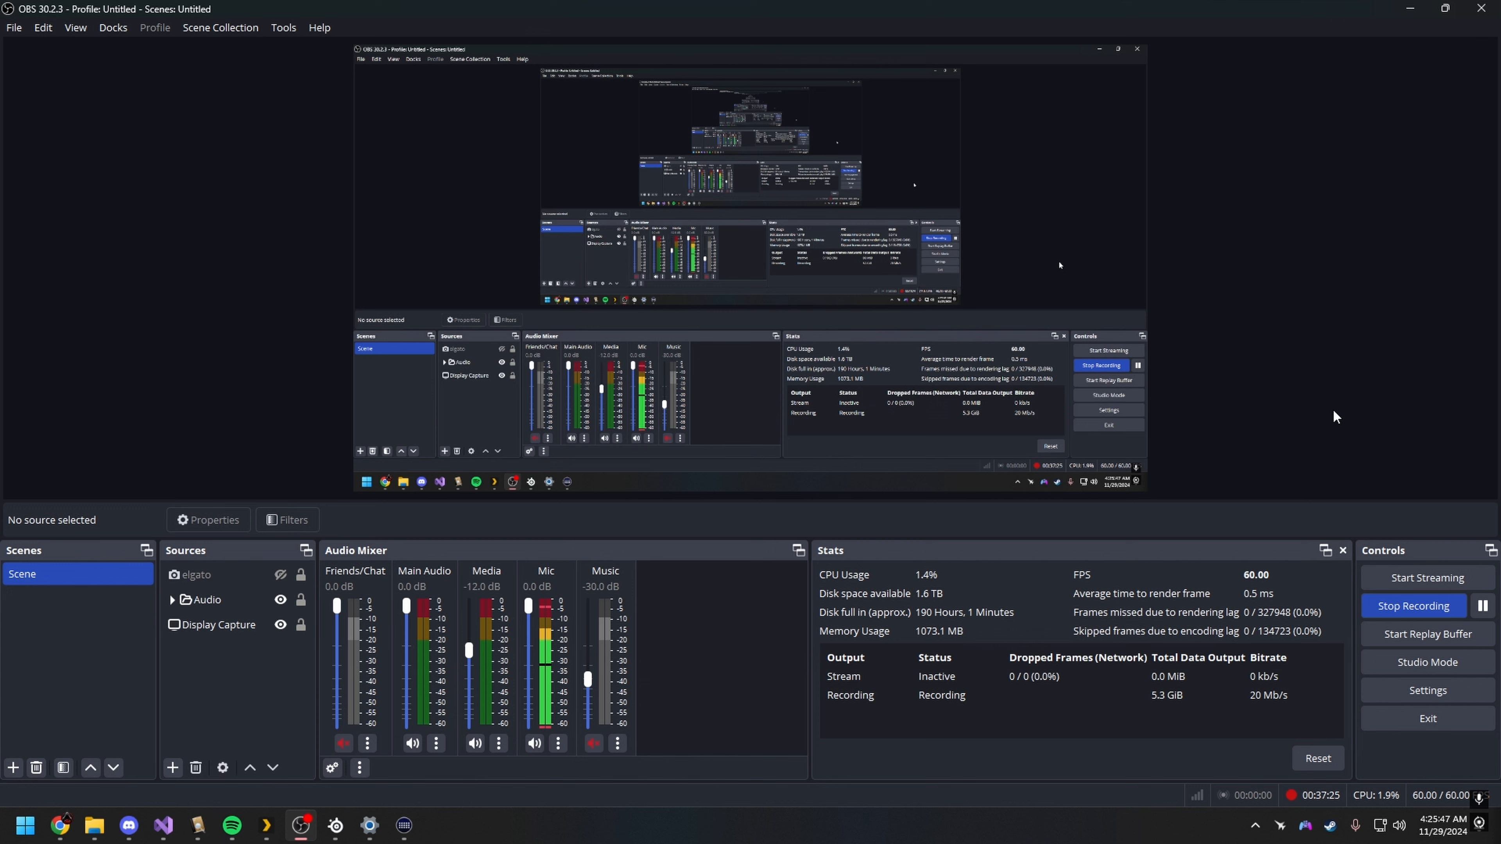